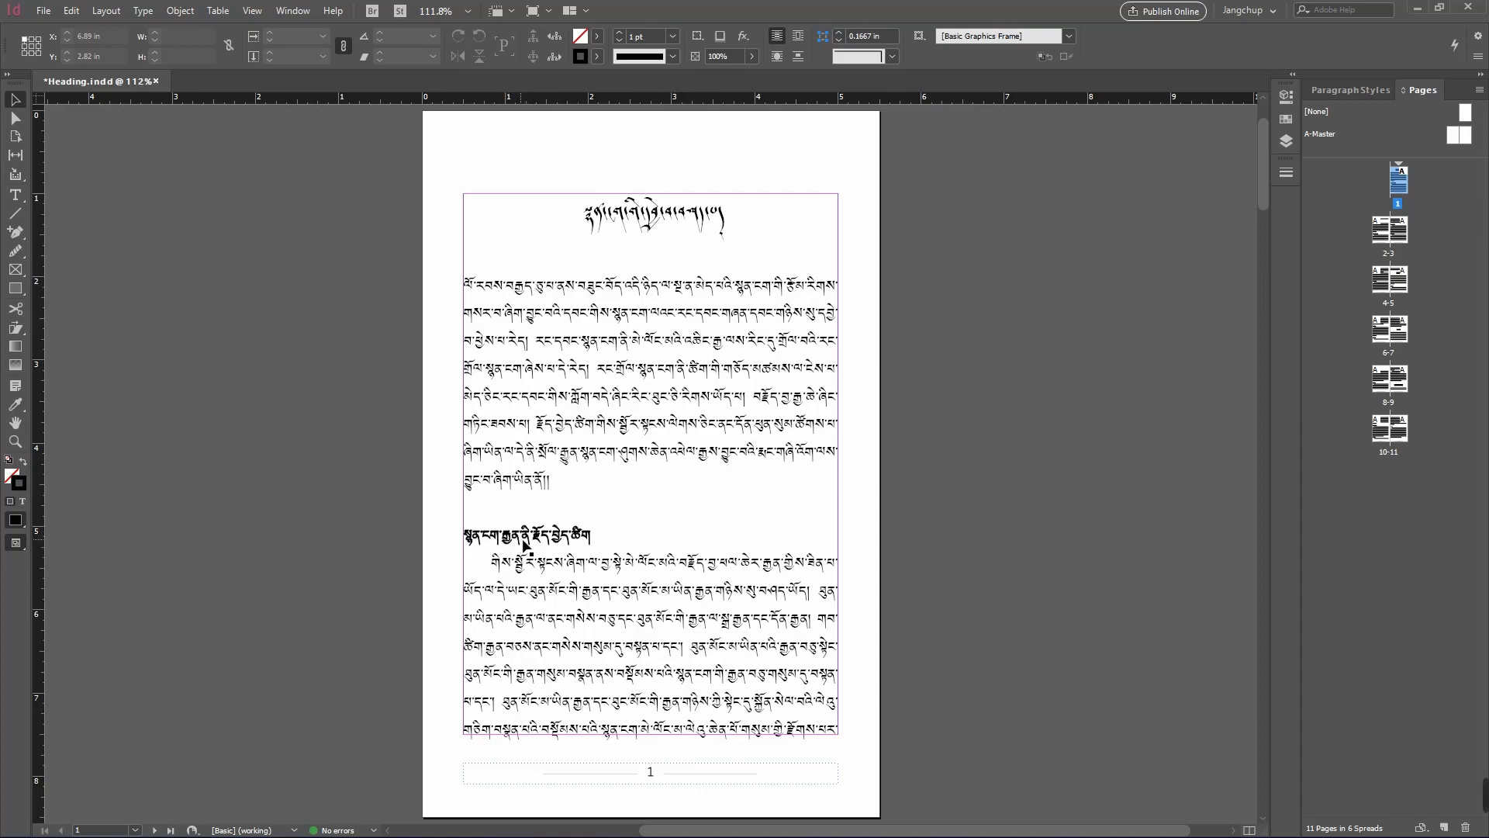
- Look through pages 1 to 9 to examine the chapter headings, subheadings and body text
{"action": "left_click", "coordinate": [1003, 507]}
{"action": "left_click_drag", "start_coordinate": [948, 637], "coordinate": [951, 388]}
{"action": "left_click_drag", "start_coordinate": [919, 744], "coordinate": [1037, 264]}
{"action": "left_click_drag", "start_coordinate": [1022, 525], "coordinate": [1056, 384]}
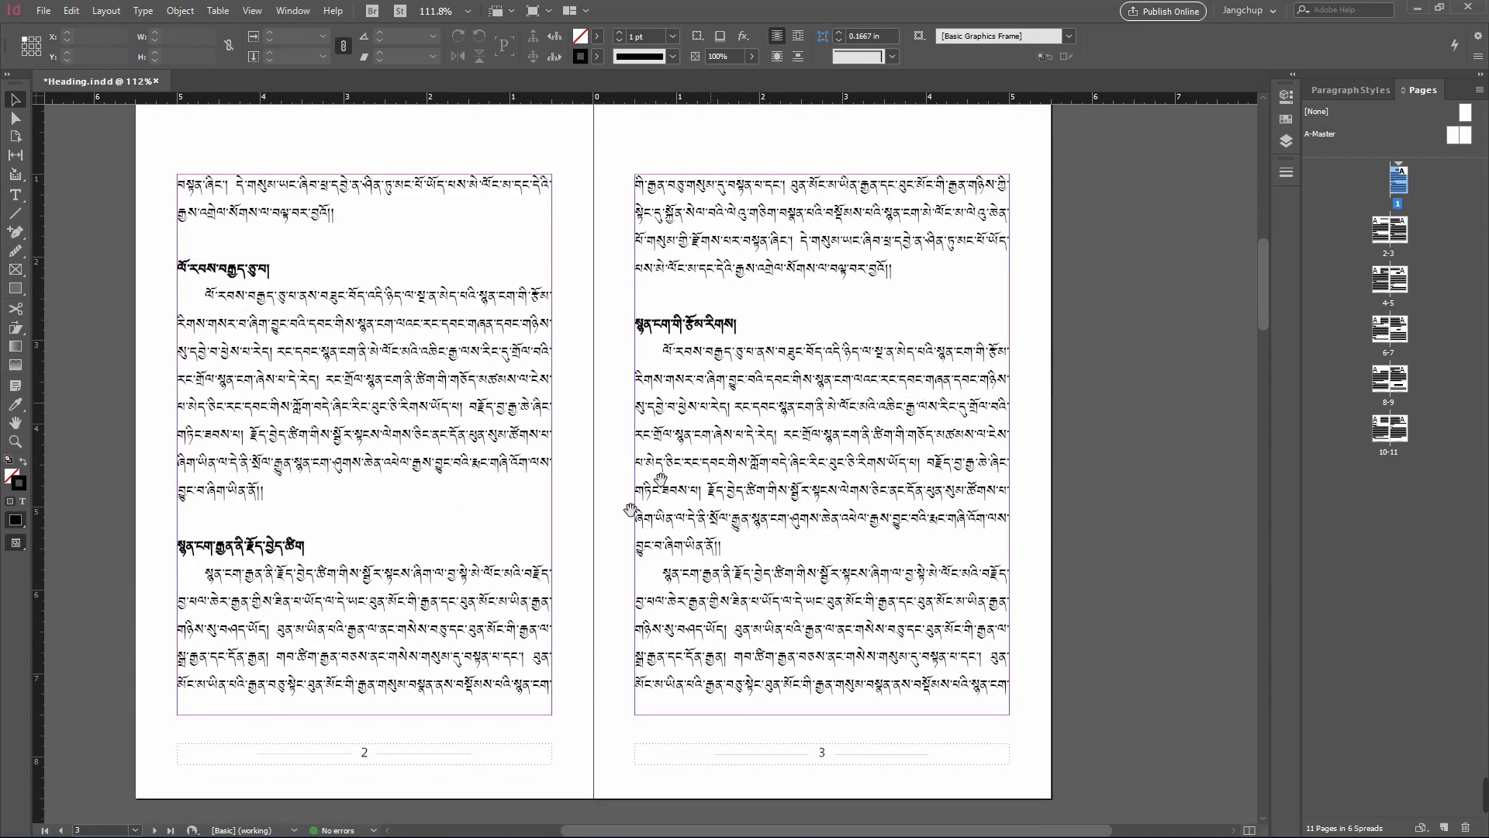
{"action": "scroll", "coordinate": [613, 466], "scroll_direction": "down", "scroll_amount": 10}
{"action": "left_click_drag", "start_coordinate": [579, 308], "coordinate": [579, 272]}
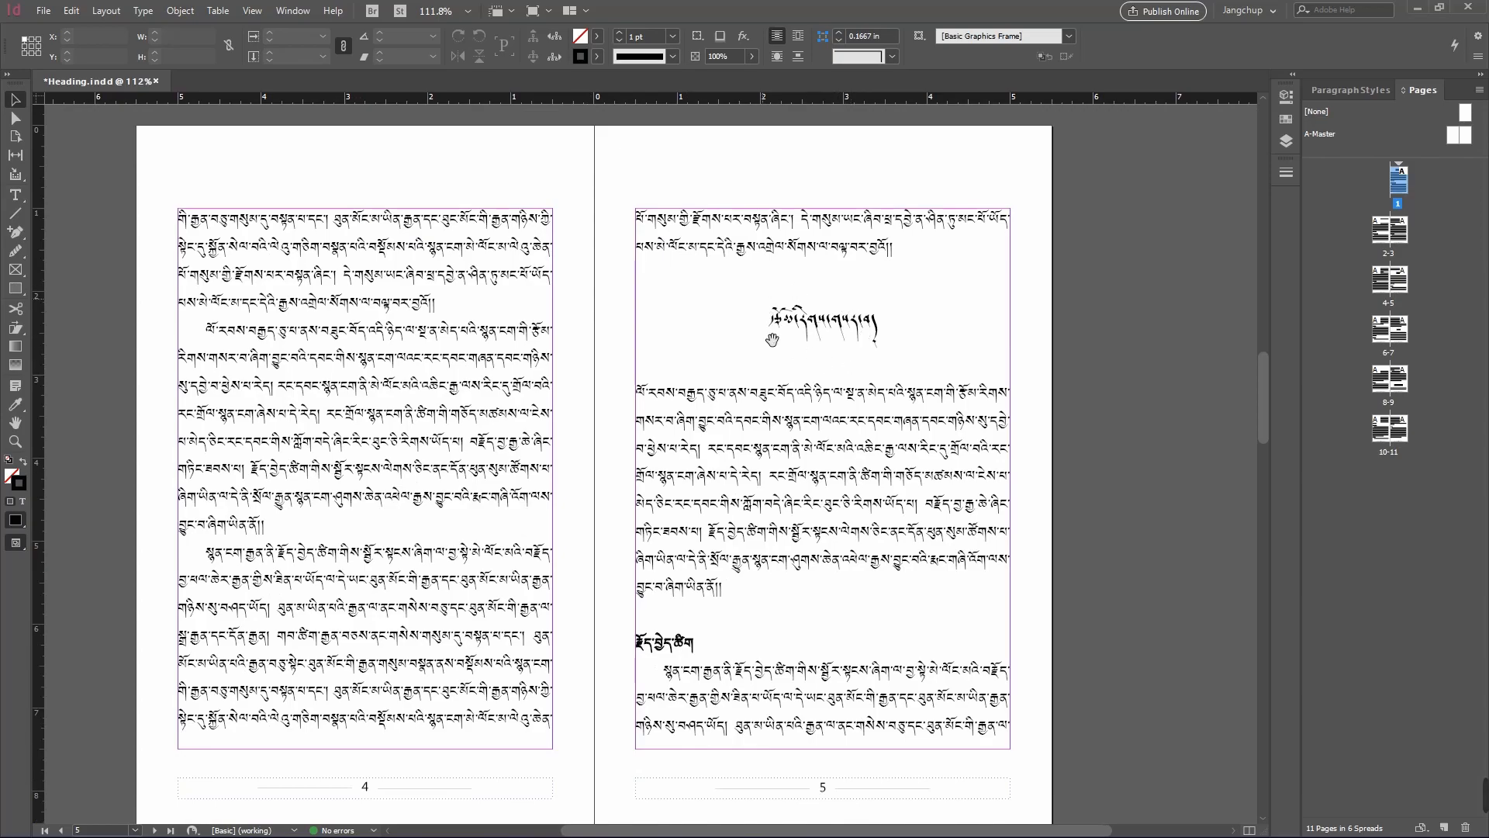
{"action": "left_click_drag", "start_coordinate": [773, 543], "coordinate": [768, 427]}
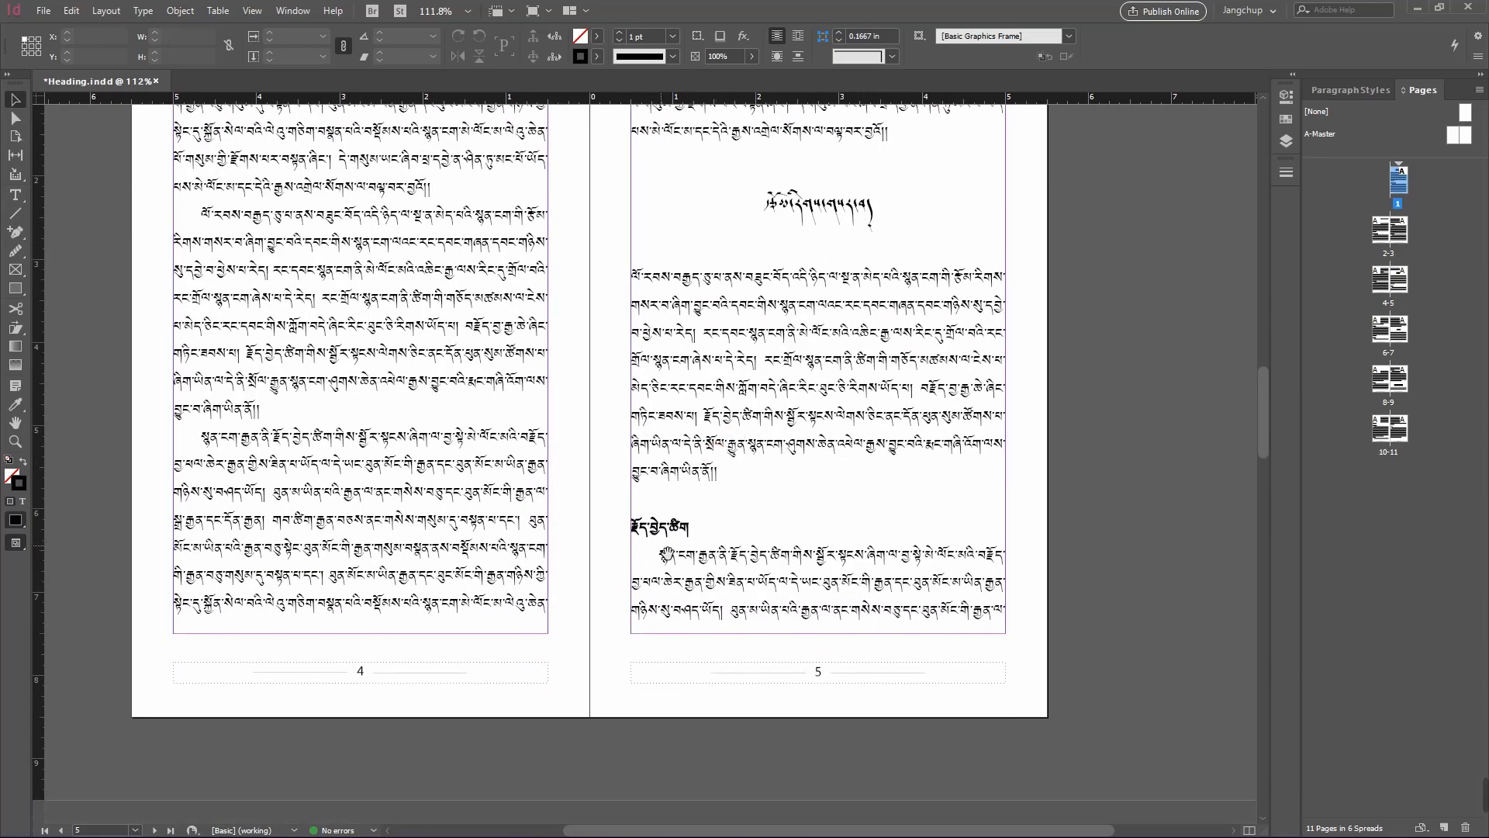
{"action": "scroll", "coordinate": [630, 603], "scroll_direction": "down", "scroll_amount": 10}
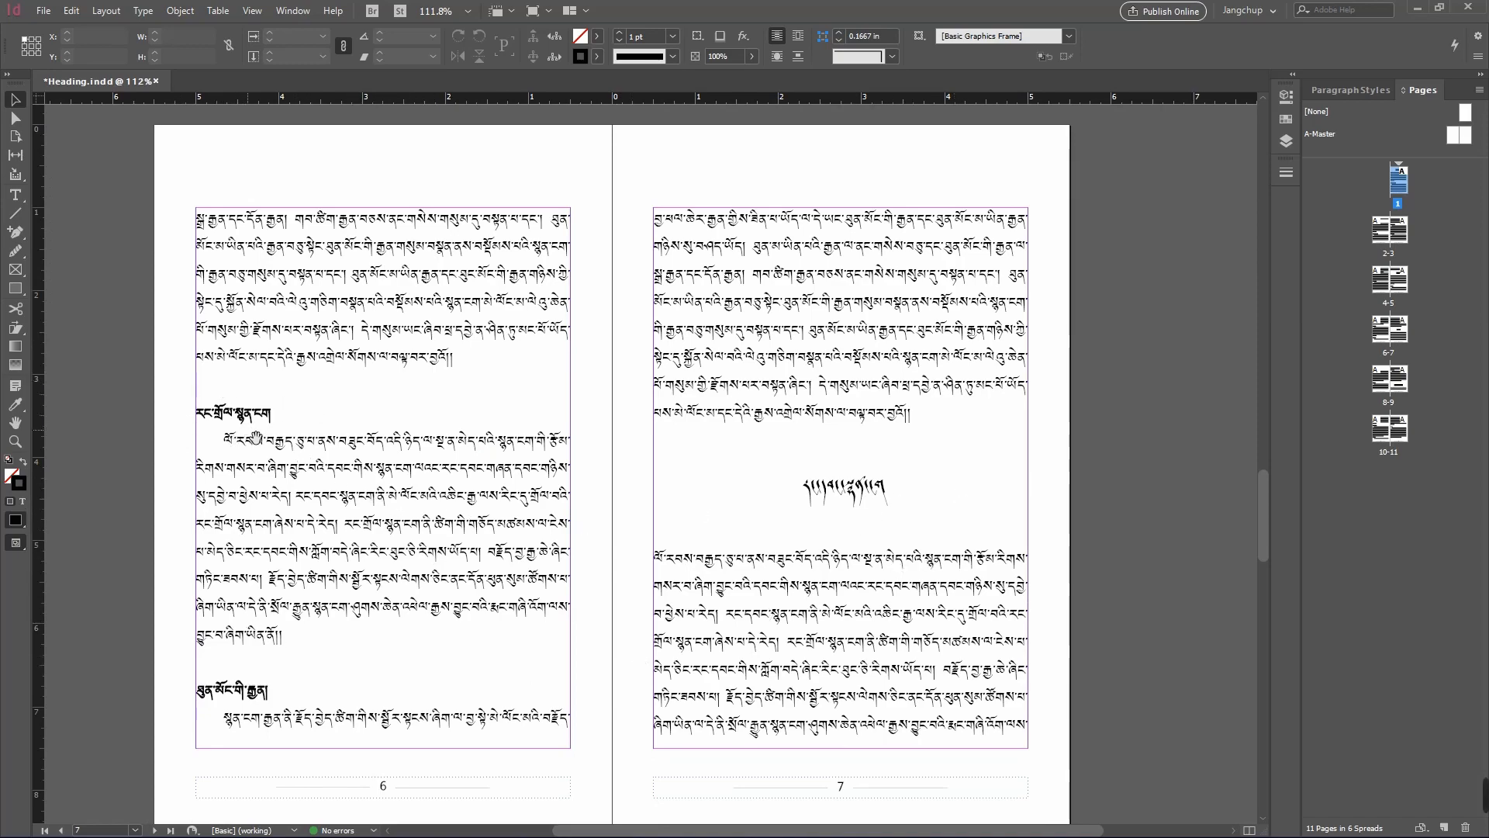
{"action": "scroll", "coordinate": [618, 483], "scroll_direction": "down", "scroll_amount": 10}
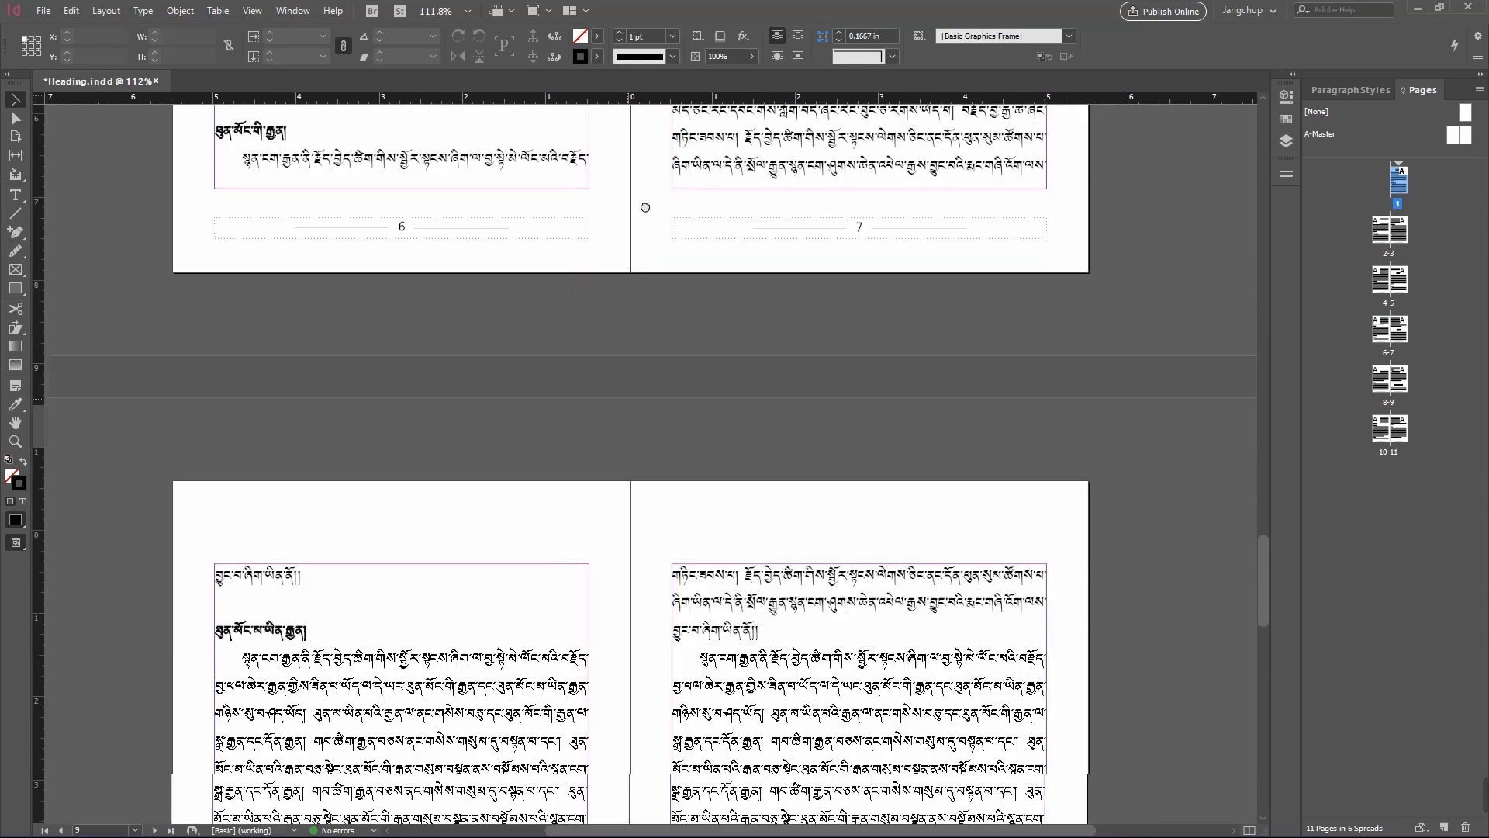
{"action": "left_click_drag", "start_coordinate": [652, 411], "coordinate": [656, 309]}
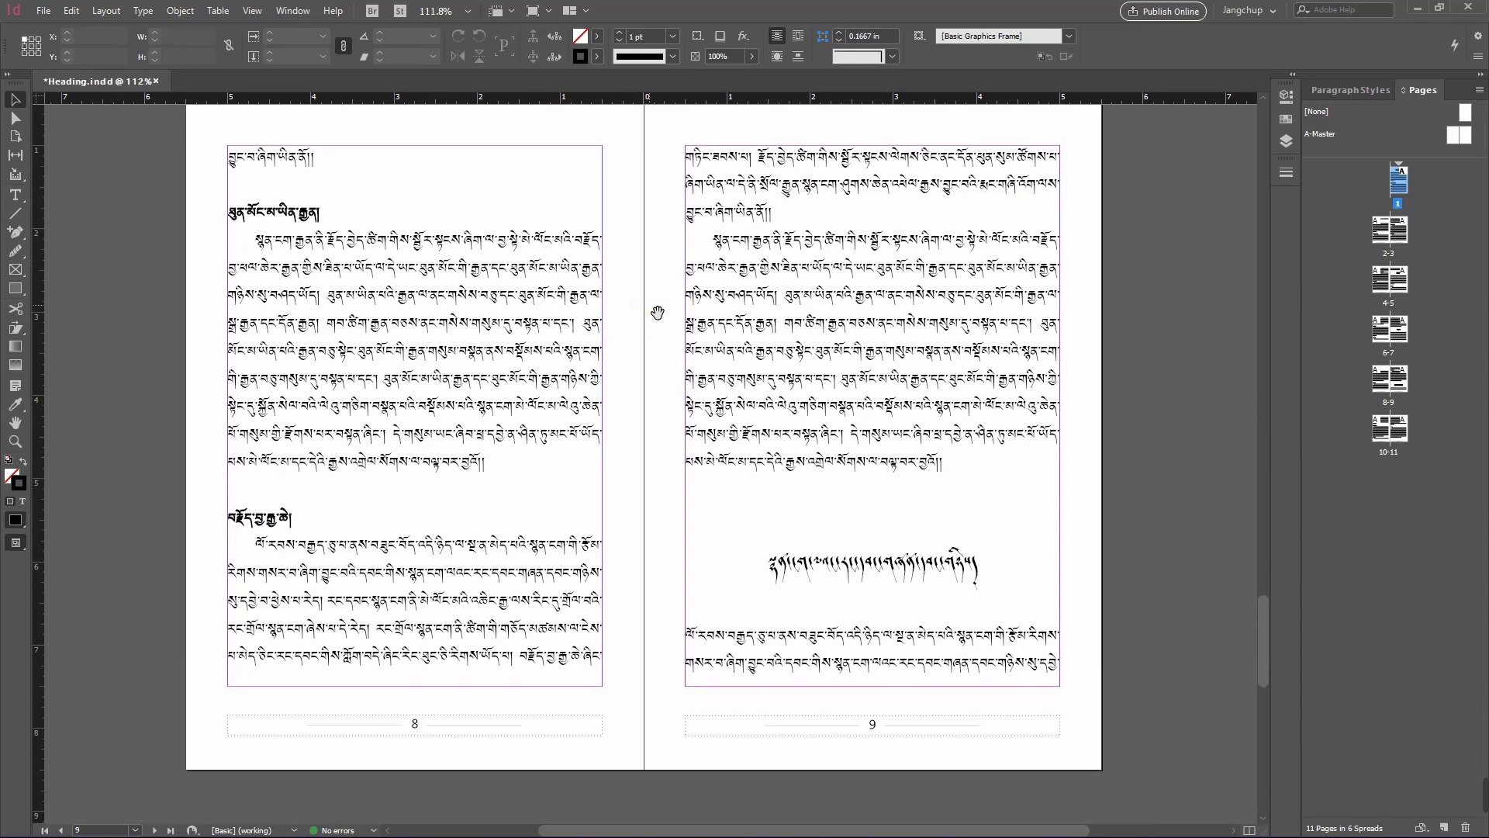
{"action": "left_click_drag", "start_coordinate": [655, 394], "coordinate": [616, 336]}
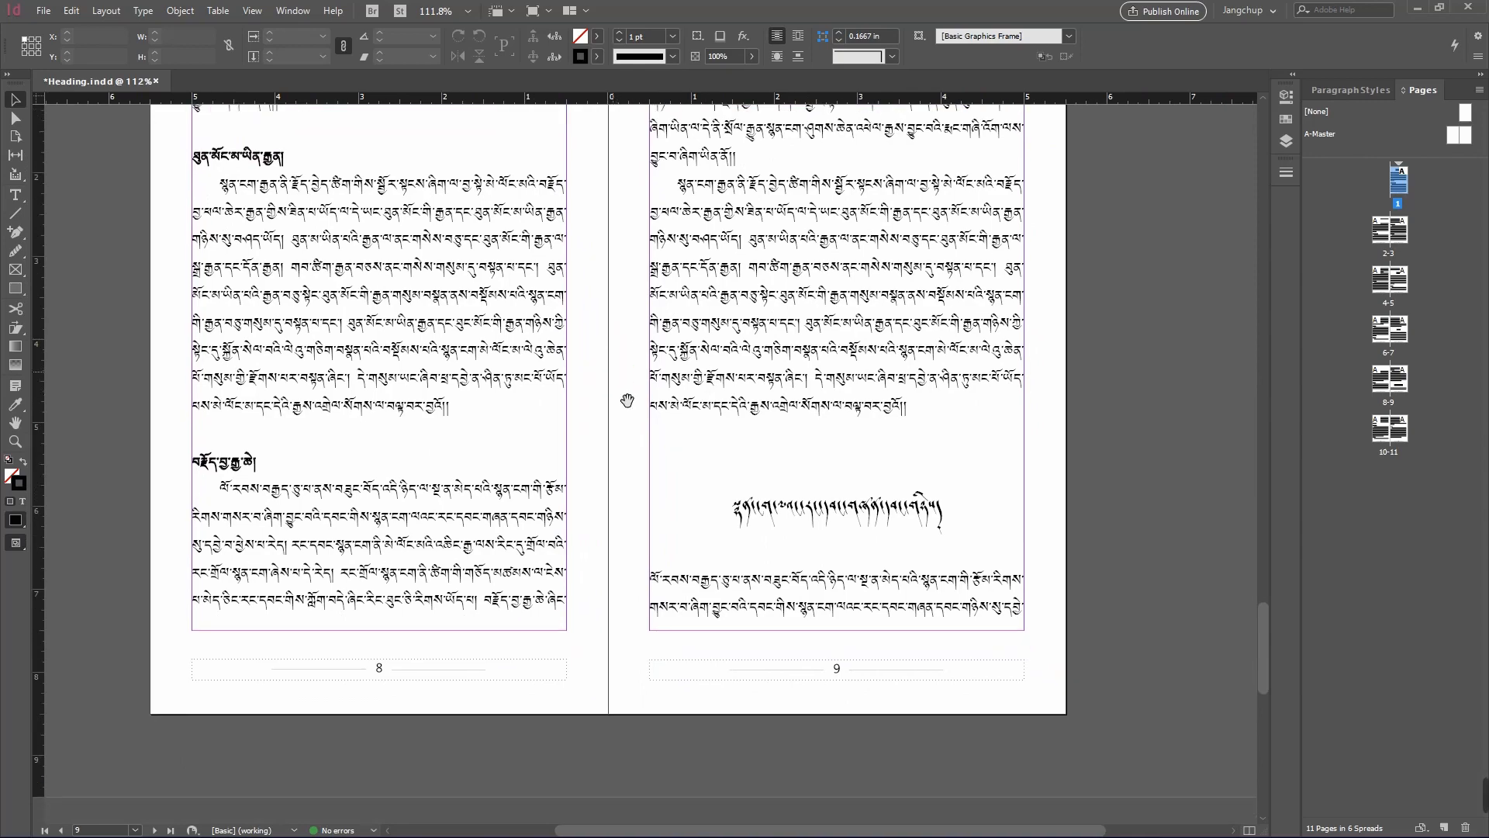
{"action": "left_click_drag", "start_coordinate": [623, 470], "coordinate": [633, 377]}
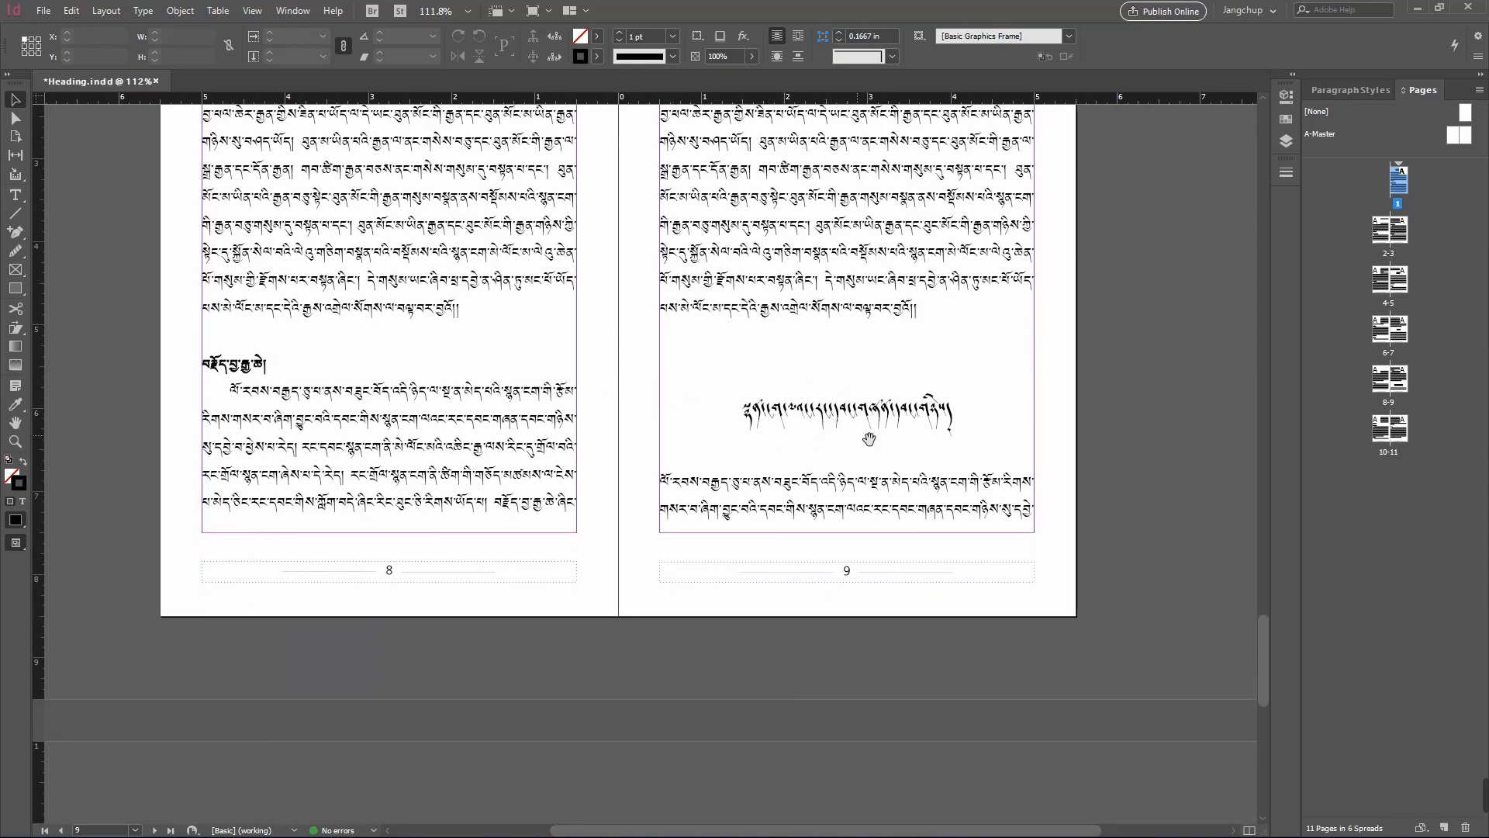
{"action": "scroll", "coordinate": [878, 436], "scroll_direction": "up", "scroll_amount": 10}
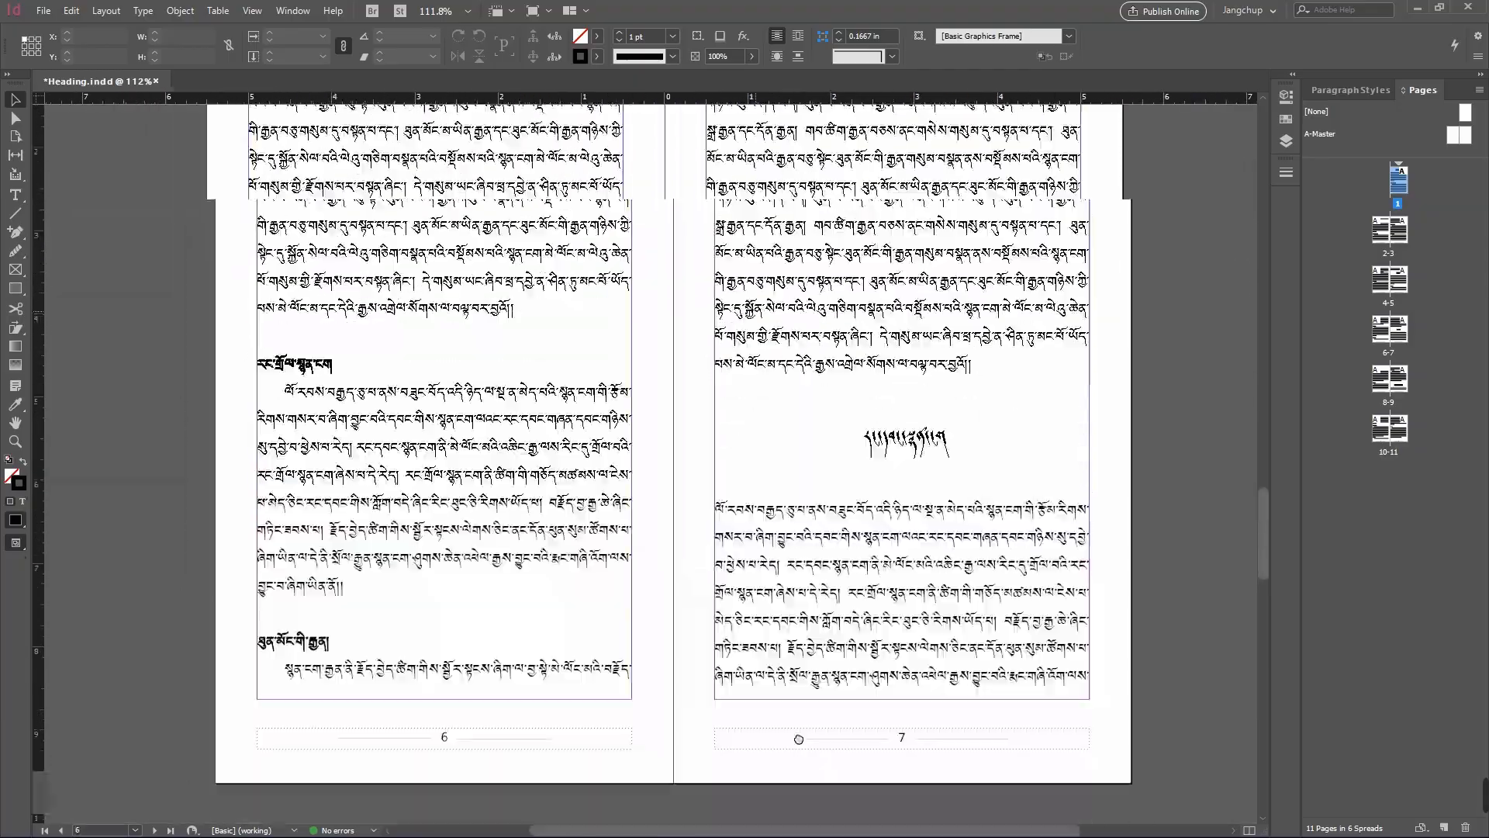
{"action": "scroll", "coordinate": [707, 549], "scroll_direction": "up", "scroll_amount": 10}
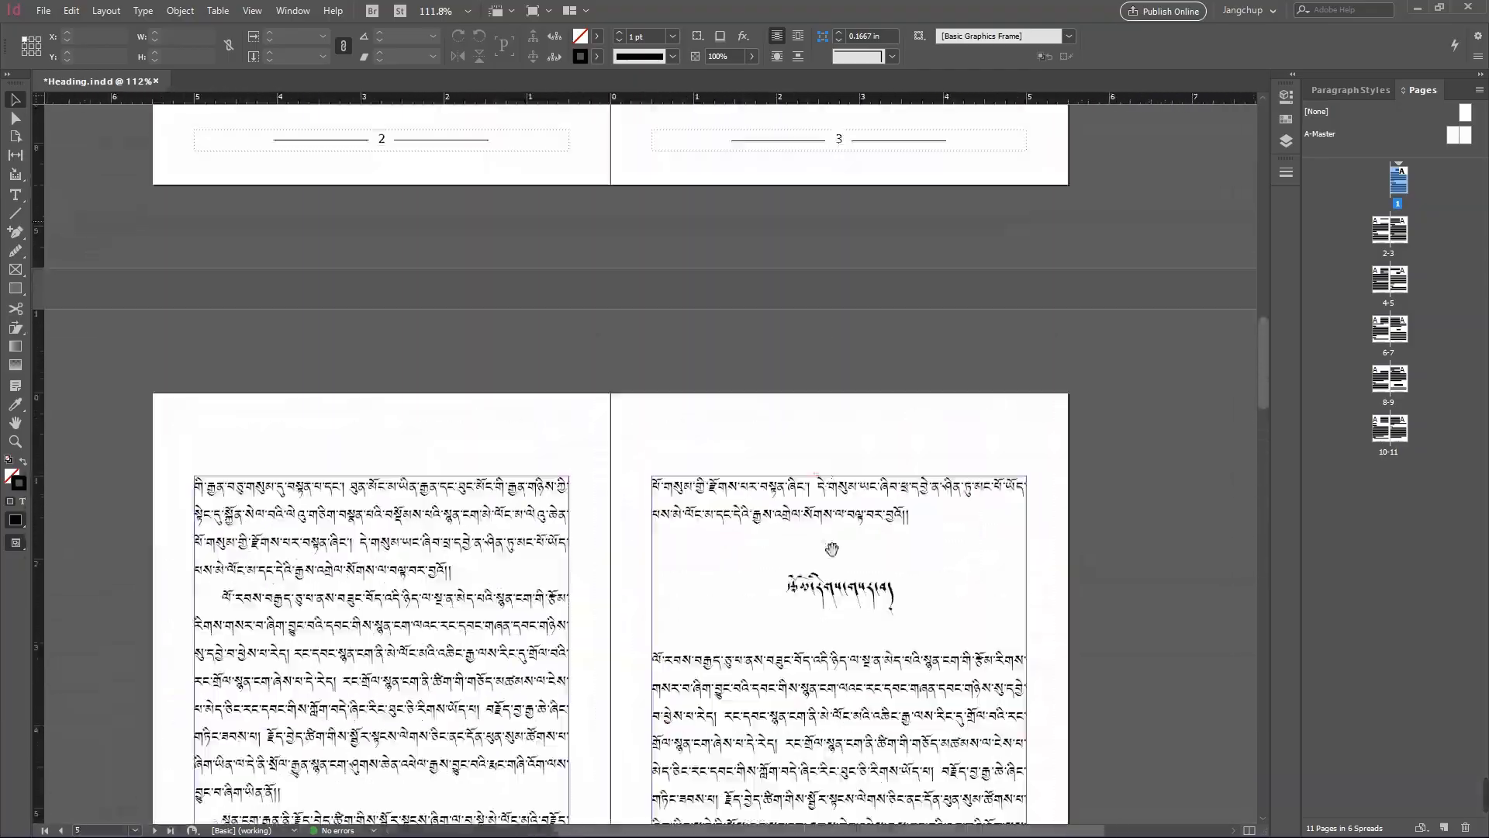
{"action": "scroll", "coordinate": [840, 459], "scroll_direction": "up", "scroll_amount": 8}
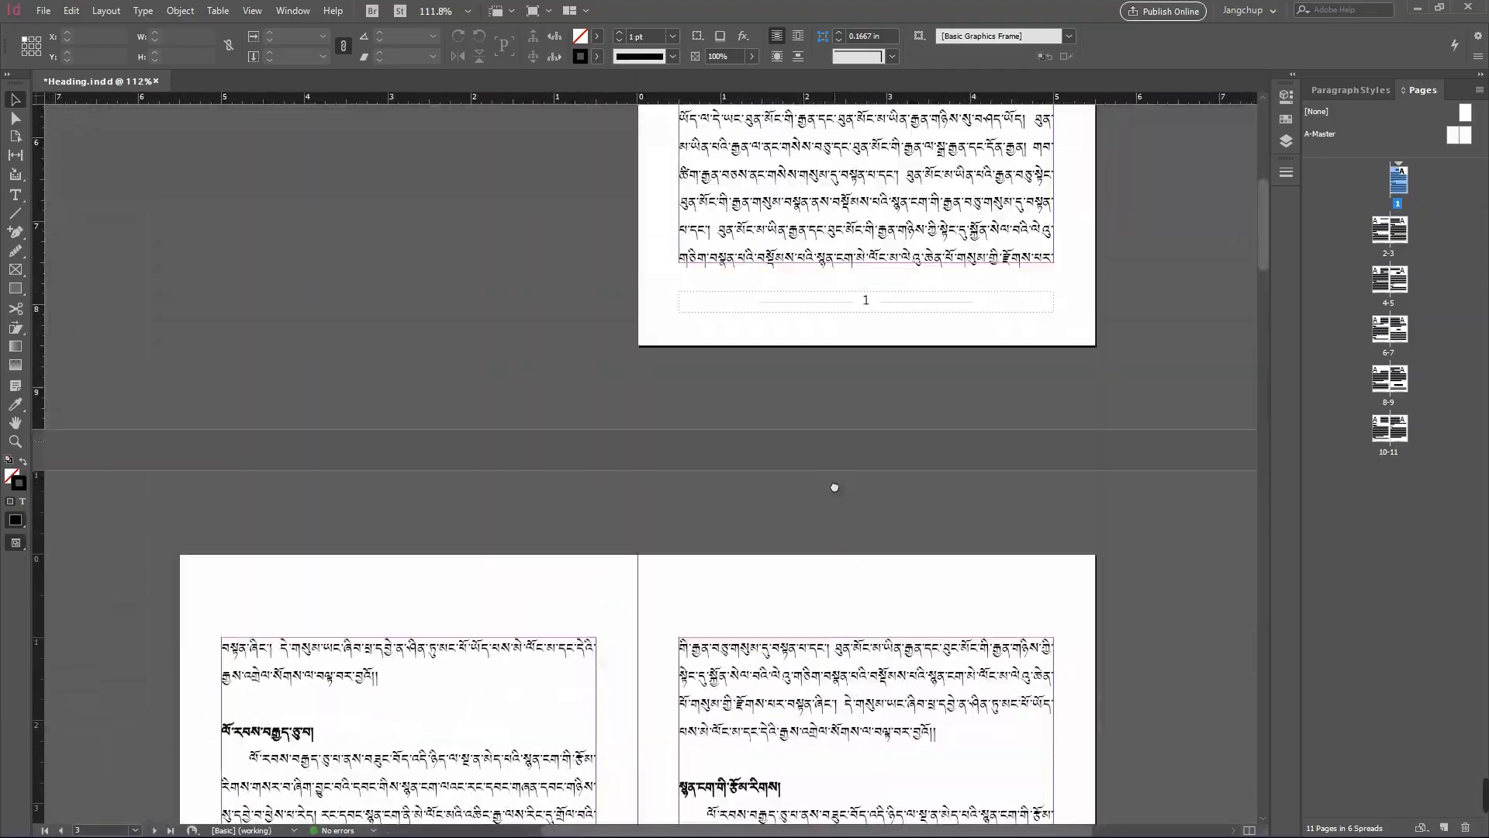
{"action": "scroll", "coordinate": [814, 692], "scroll_direction": "up", "scroll_amount": 3}
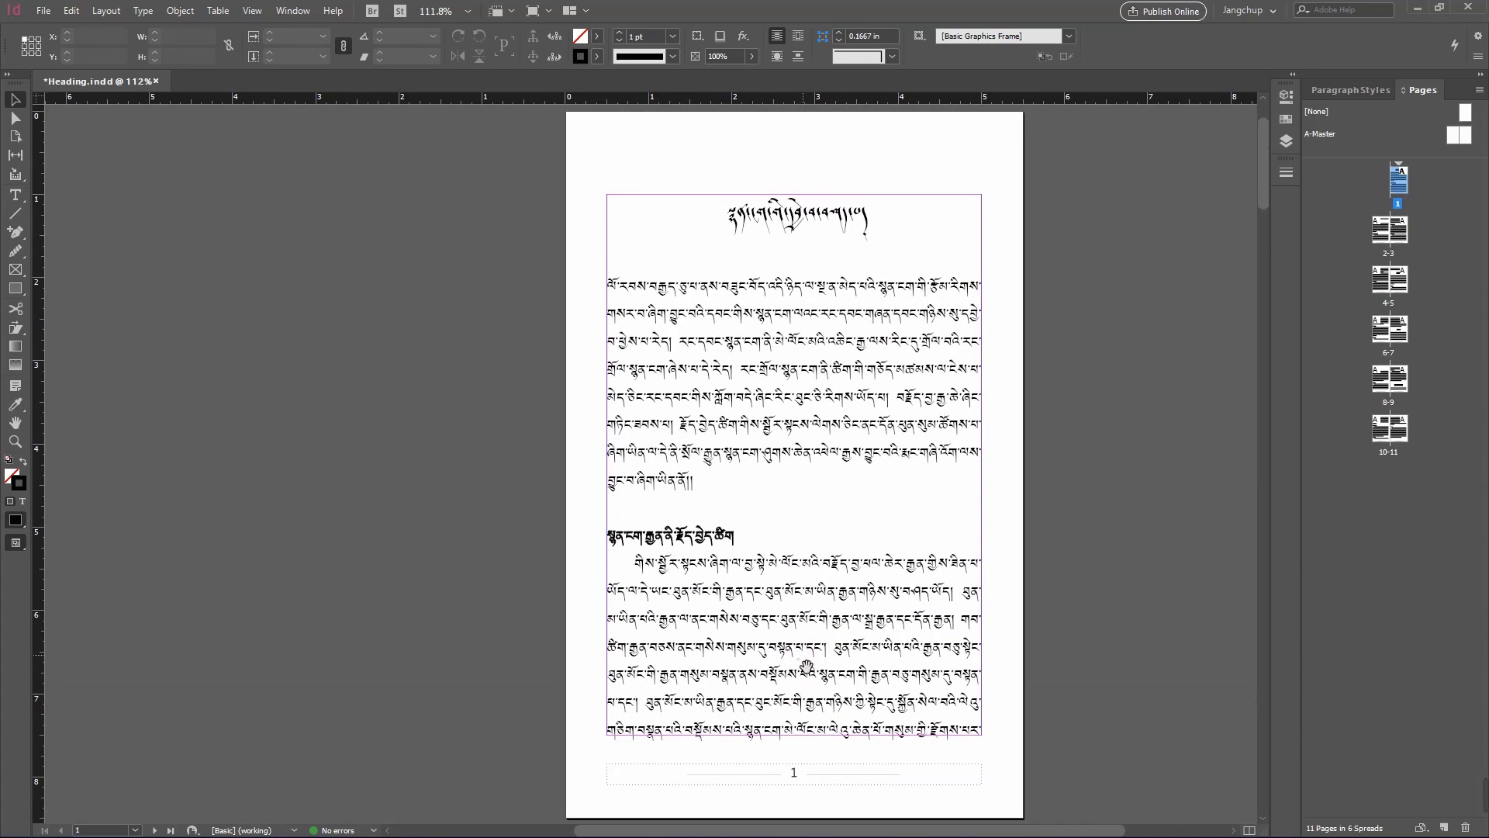
- Check the paragraph style of the page 1 heading and clear the style overrides on the subheading below it
{"action": "left_click", "coordinate": [1329, 90]}
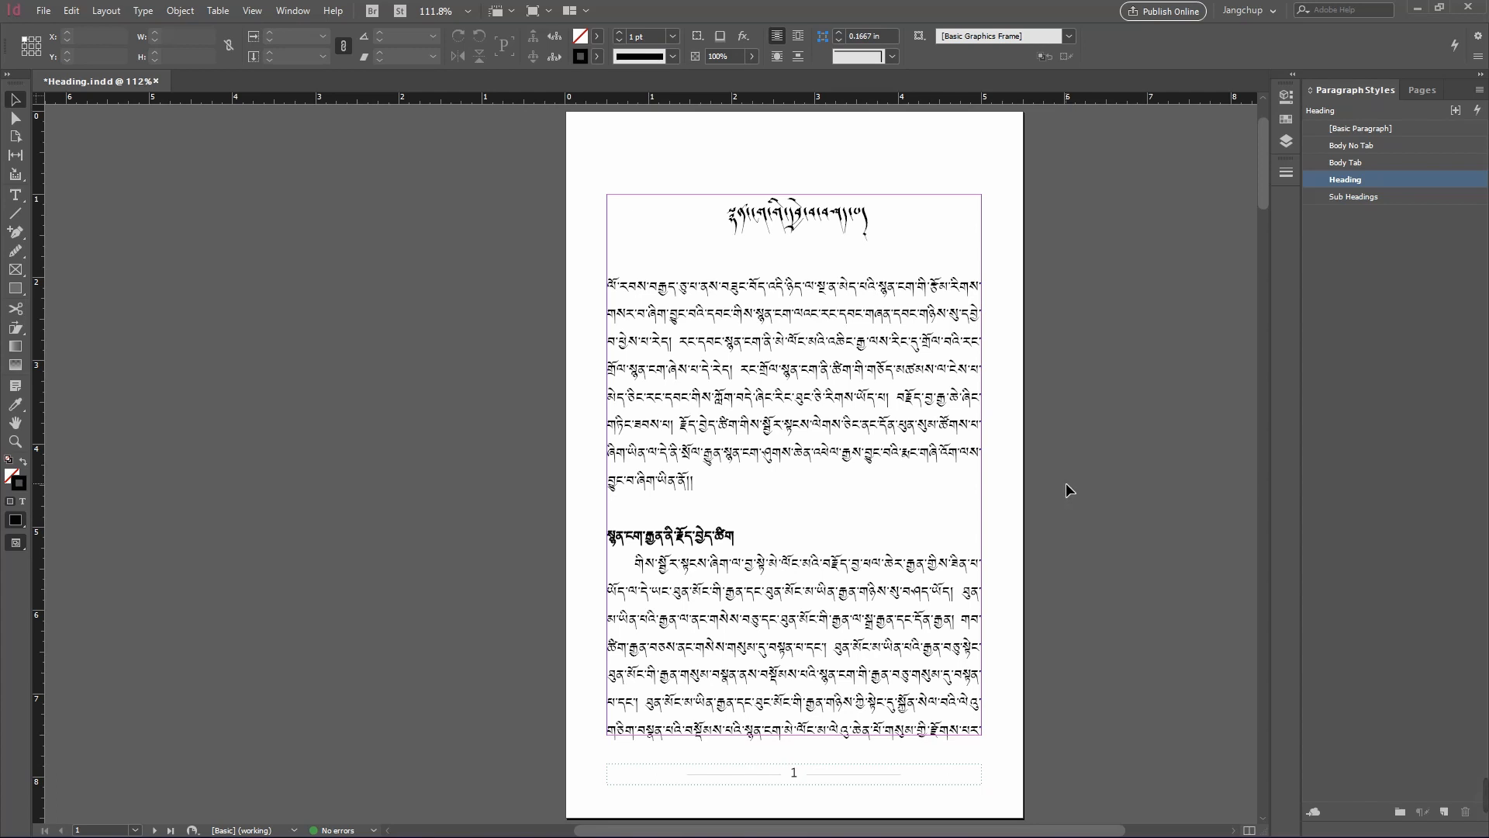
{"action": "double_click", "coordinate": [822, 223]}
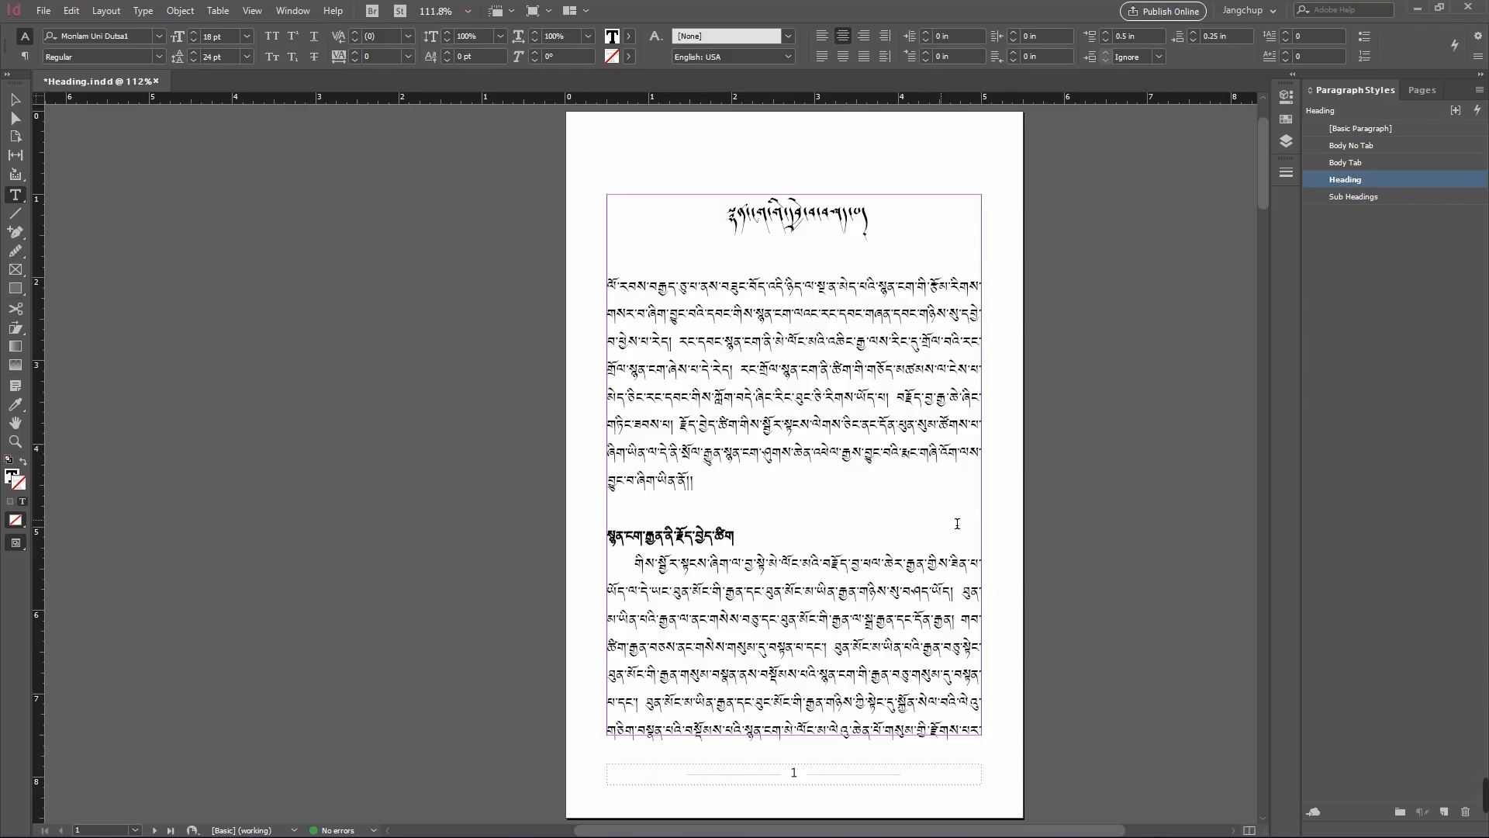
{"action": "left_click", "coordinate": [686, 537]}
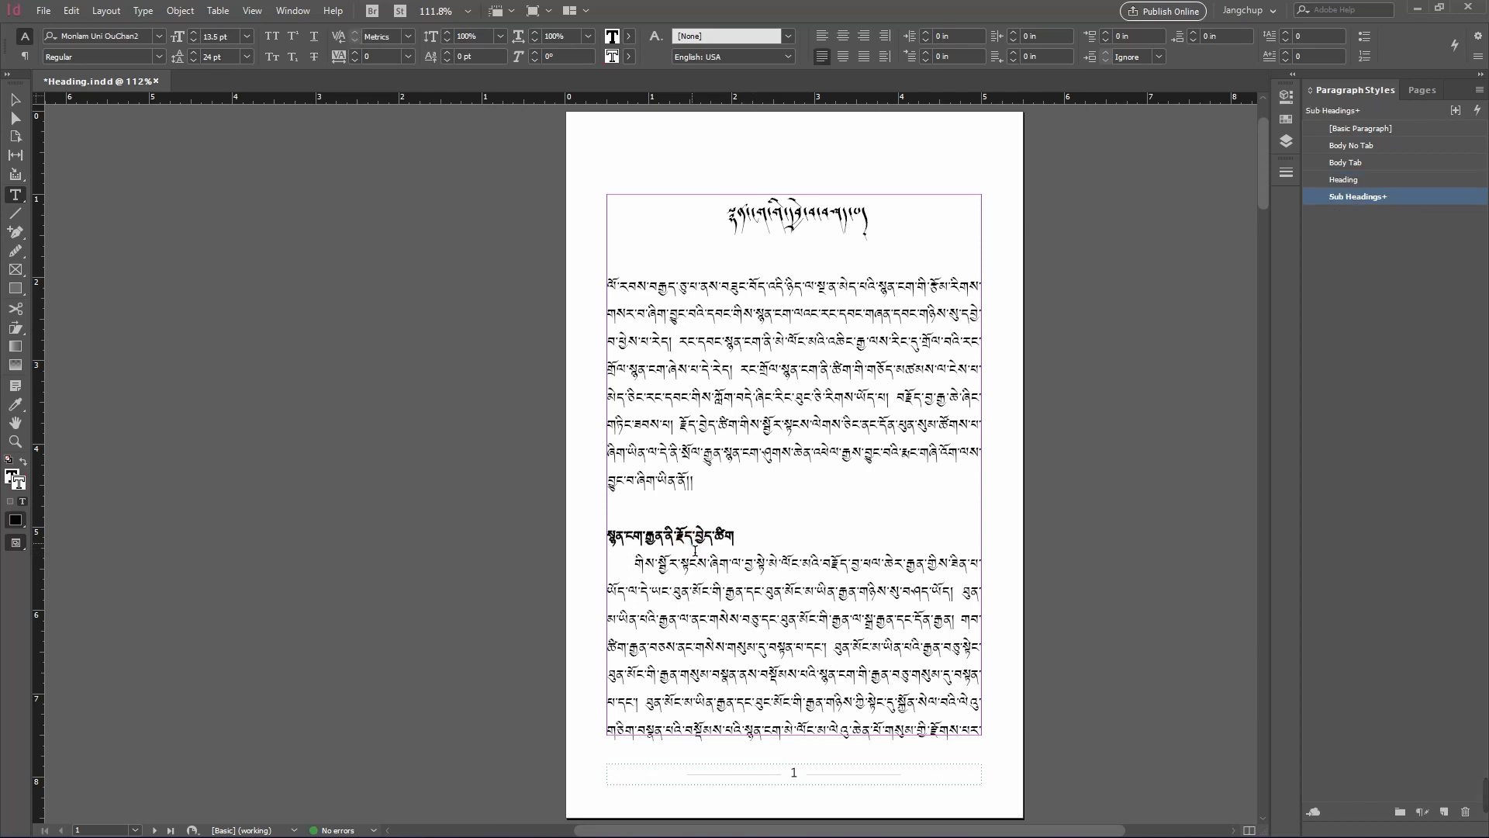
{"action": "left_click", "coordinate": [1422, 811]}
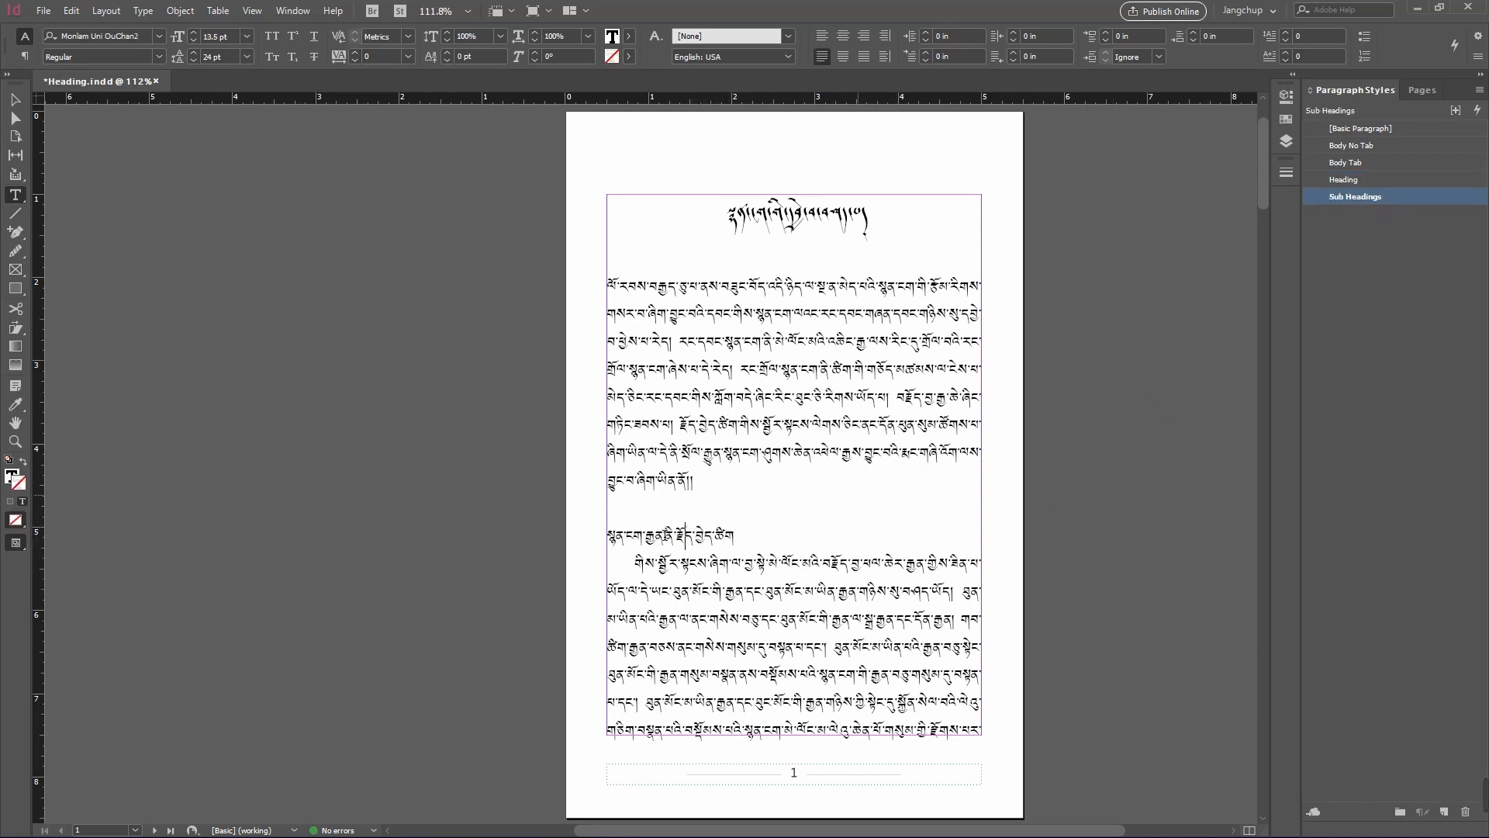
- Give the Sub Headings paragraph style a black character stroke with a weight of 0.18 pt
{"action": "double_click", "coordinate": [1433, 197]}
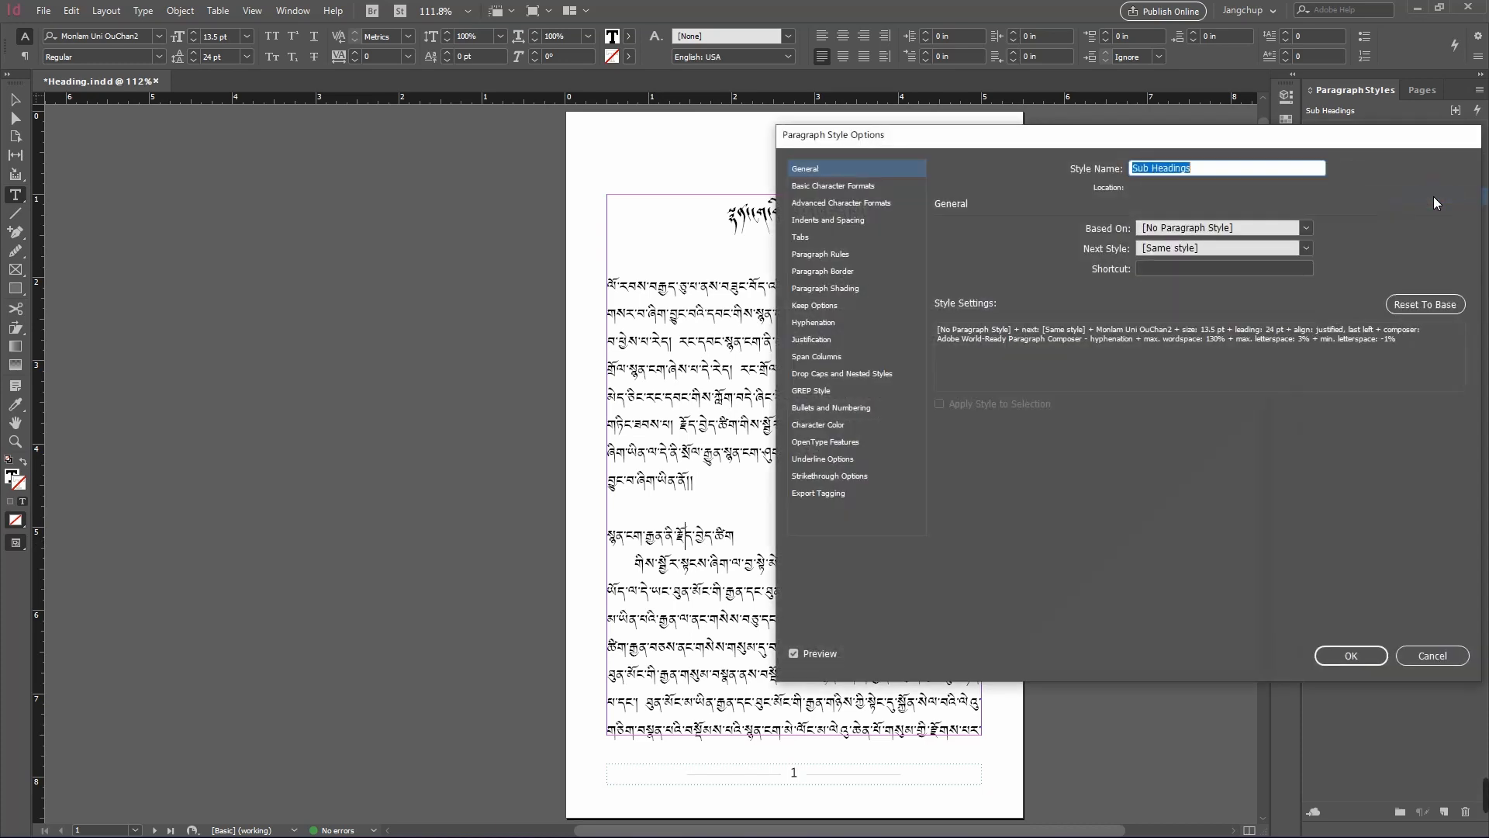
{"action": "left_click", "coordinate": [817, 426]}
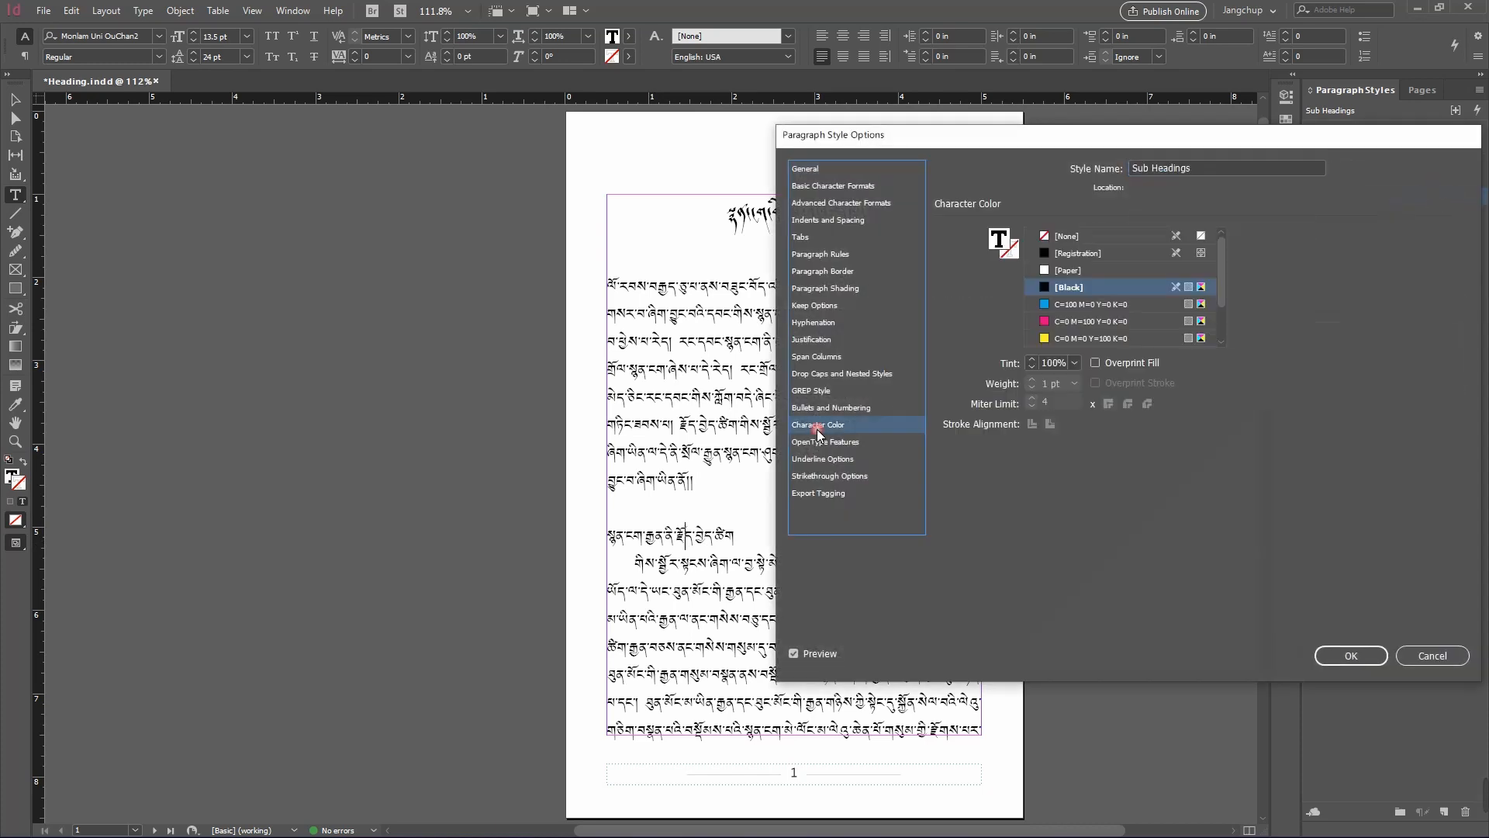
{"action": "left_click", "coordinate": [1010, 256]}
{"action": "left_click", "coordinate": [1070, 286]}
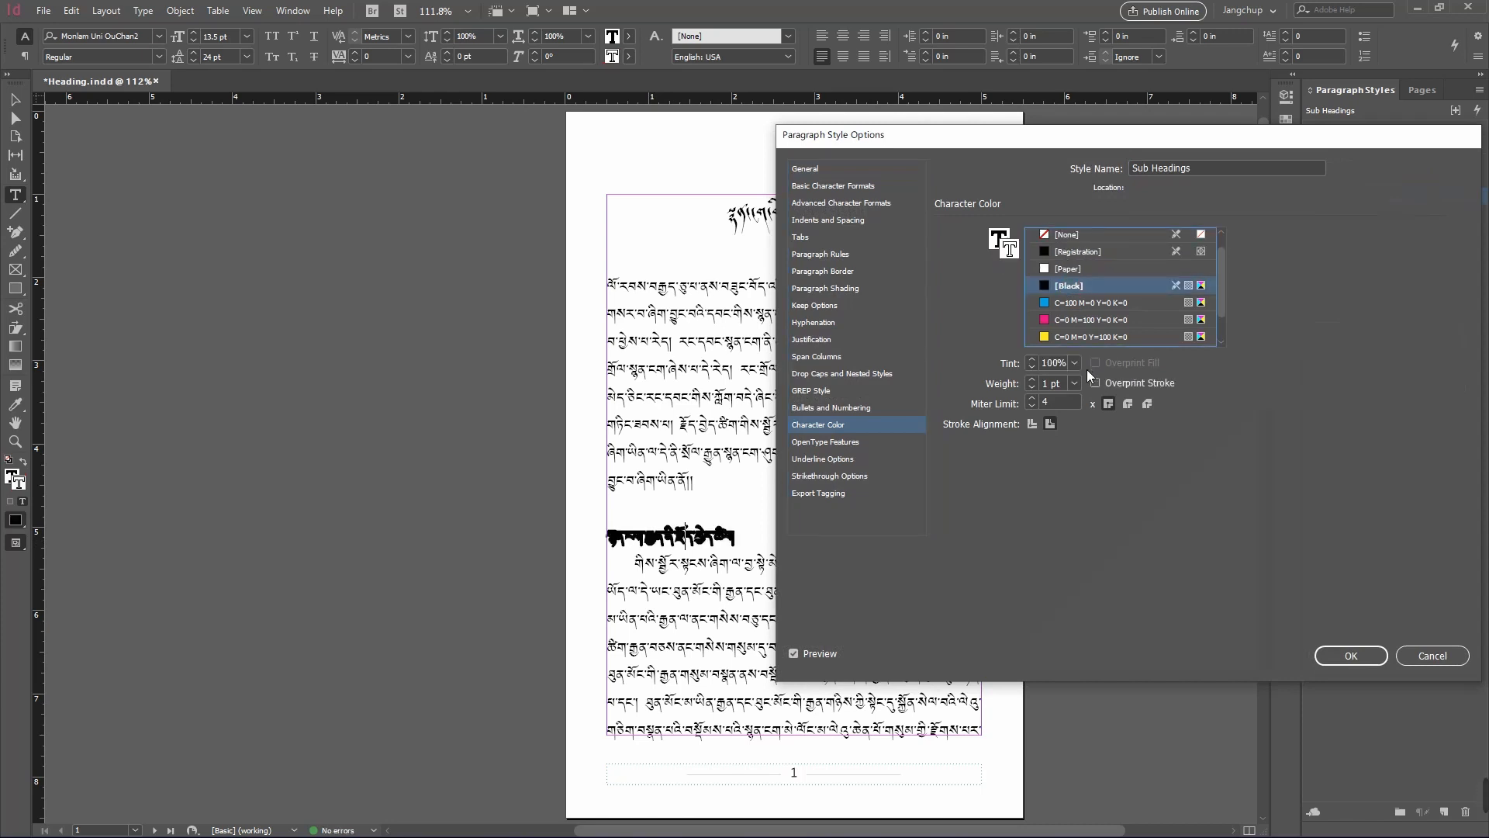
{"action": "left_click", "coordinate": [1050, 383]}
{"action": "key", "text": "BackSpace"}
{"action": "type", "text": "0.18"}
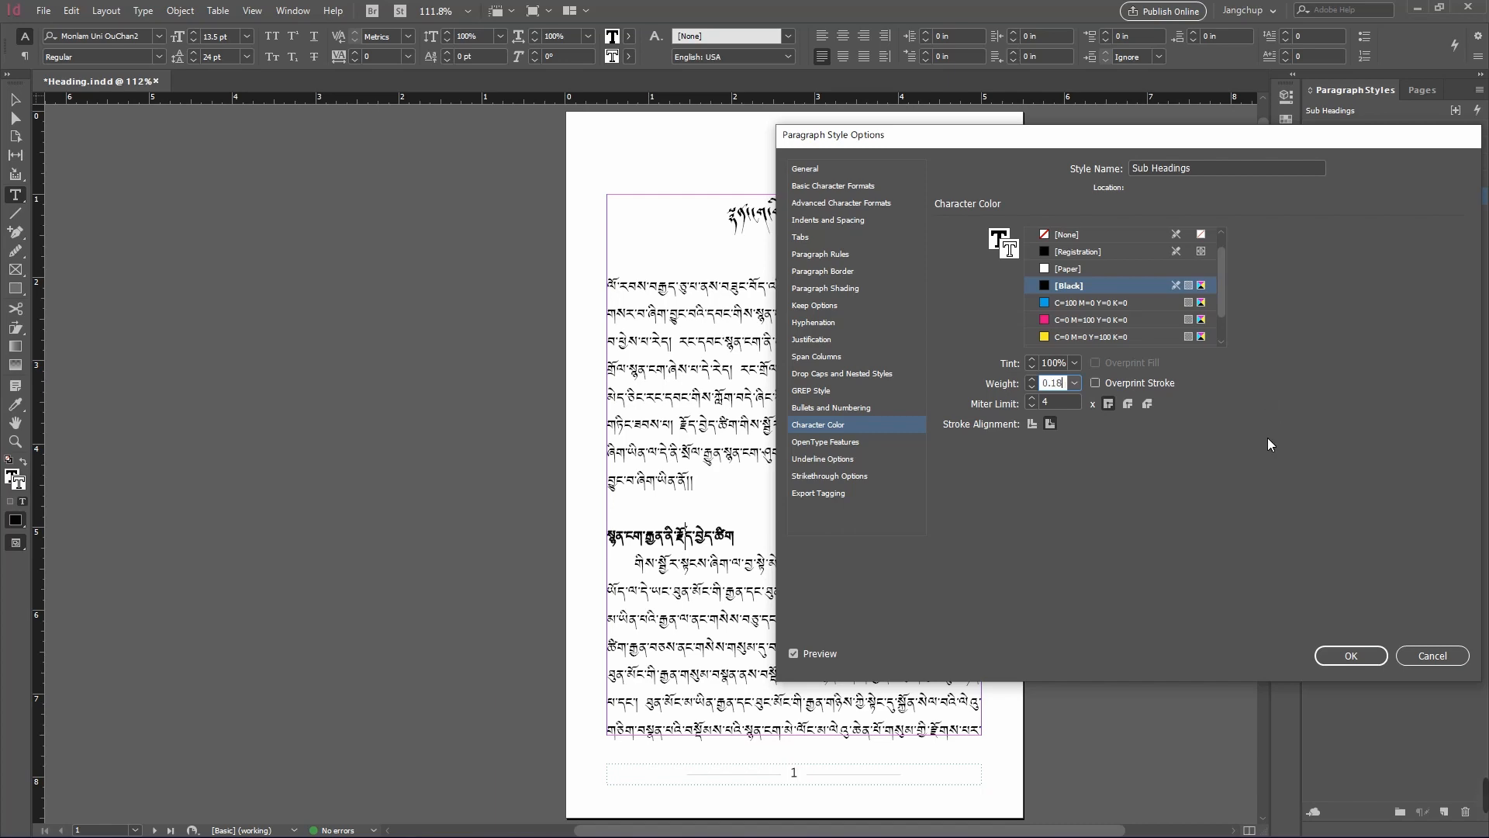
{"action": "key", "text": "Tab"}
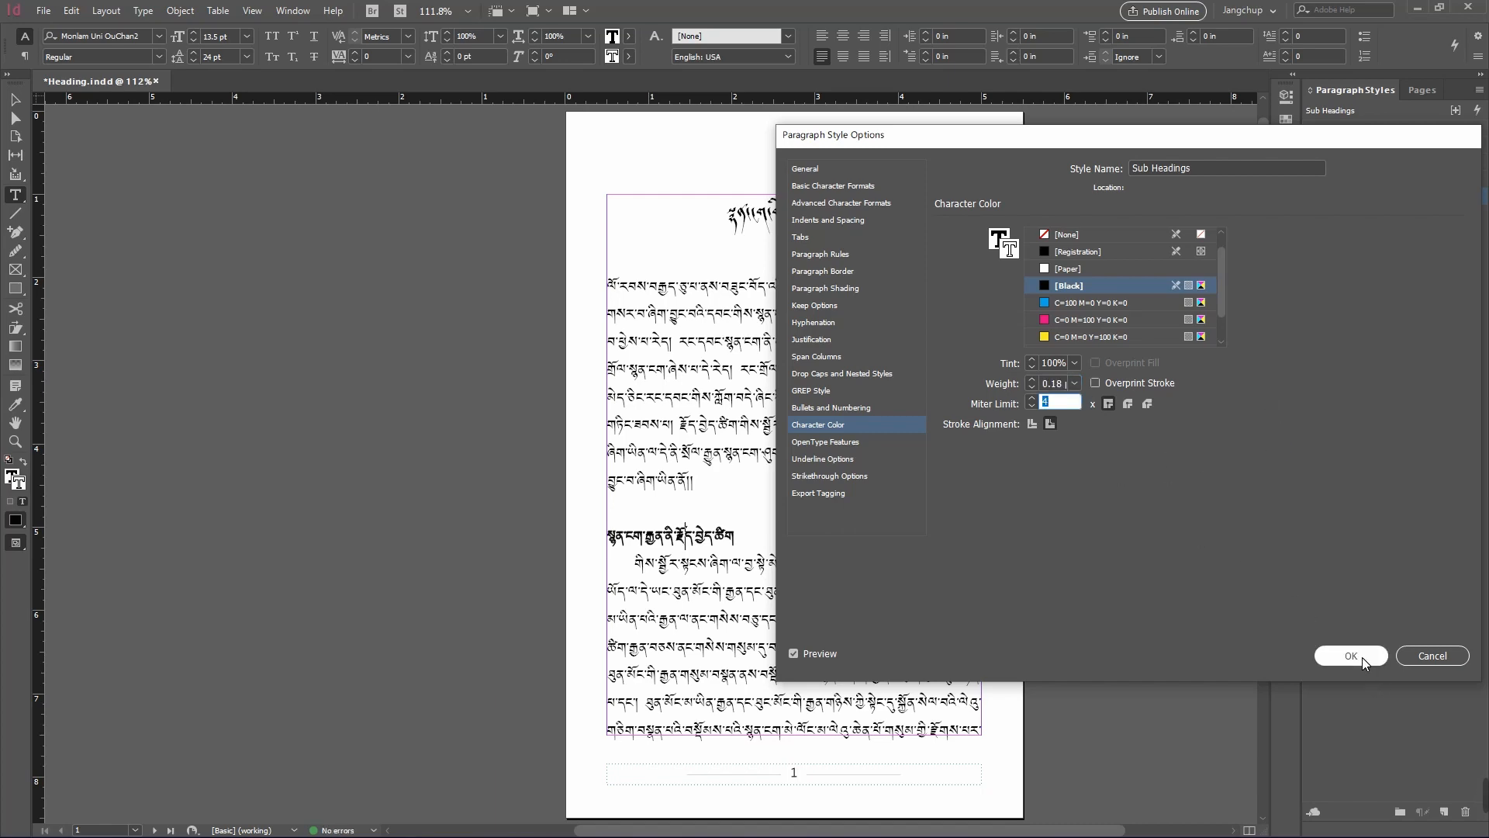
{"action": "left_click", "coordinate": [1351, 656]}
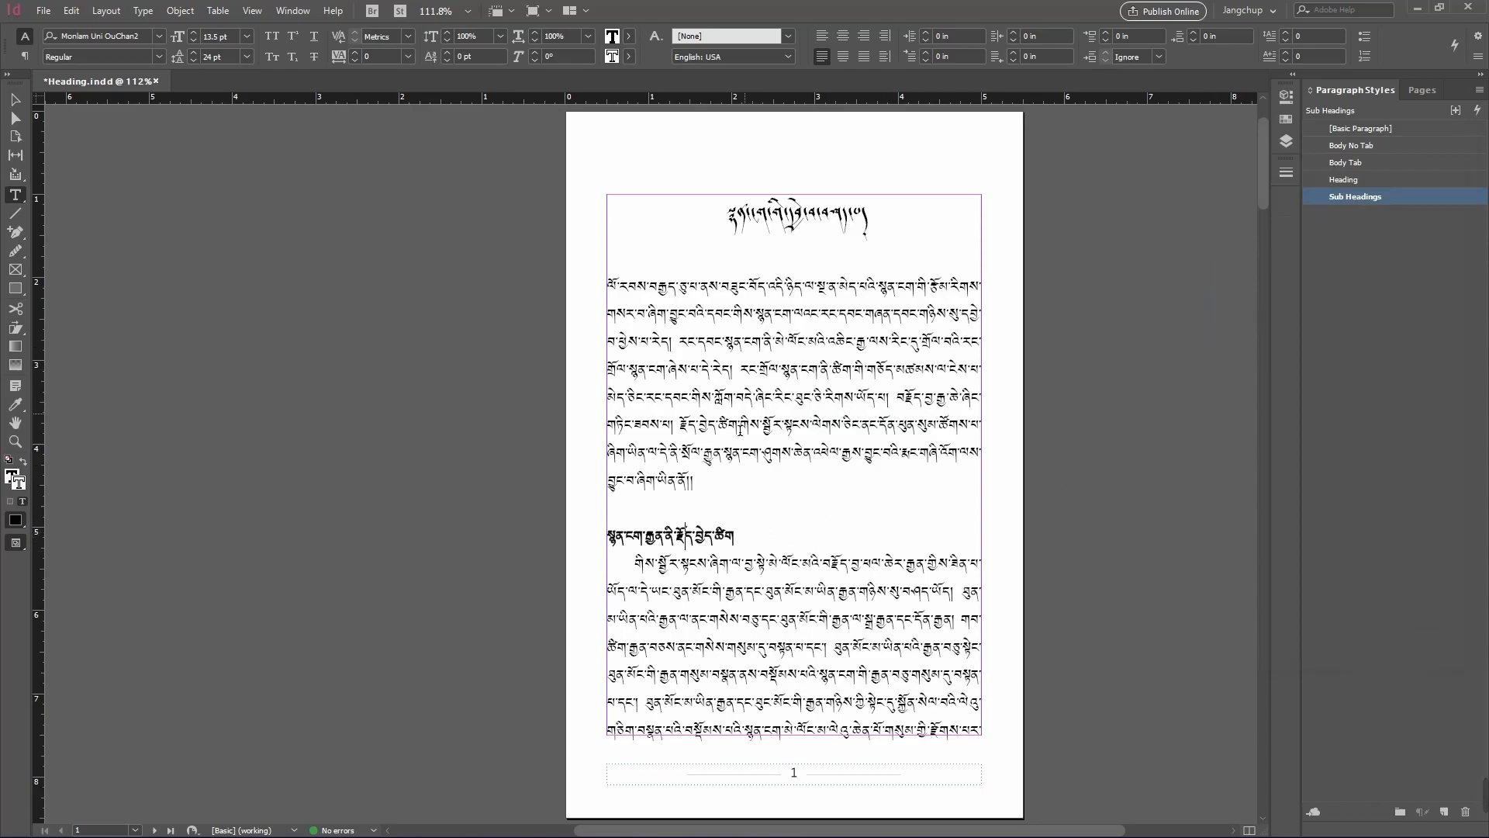
- Clear the paragraph style overrides on the subheadings on pages 2 and 3
{"action": "left_click", "coordinate": [1105, 474]}
{"action": "scroll", "coordinate": [1081, 537], "scroll_direction": "down", "scroll_amount": 10}
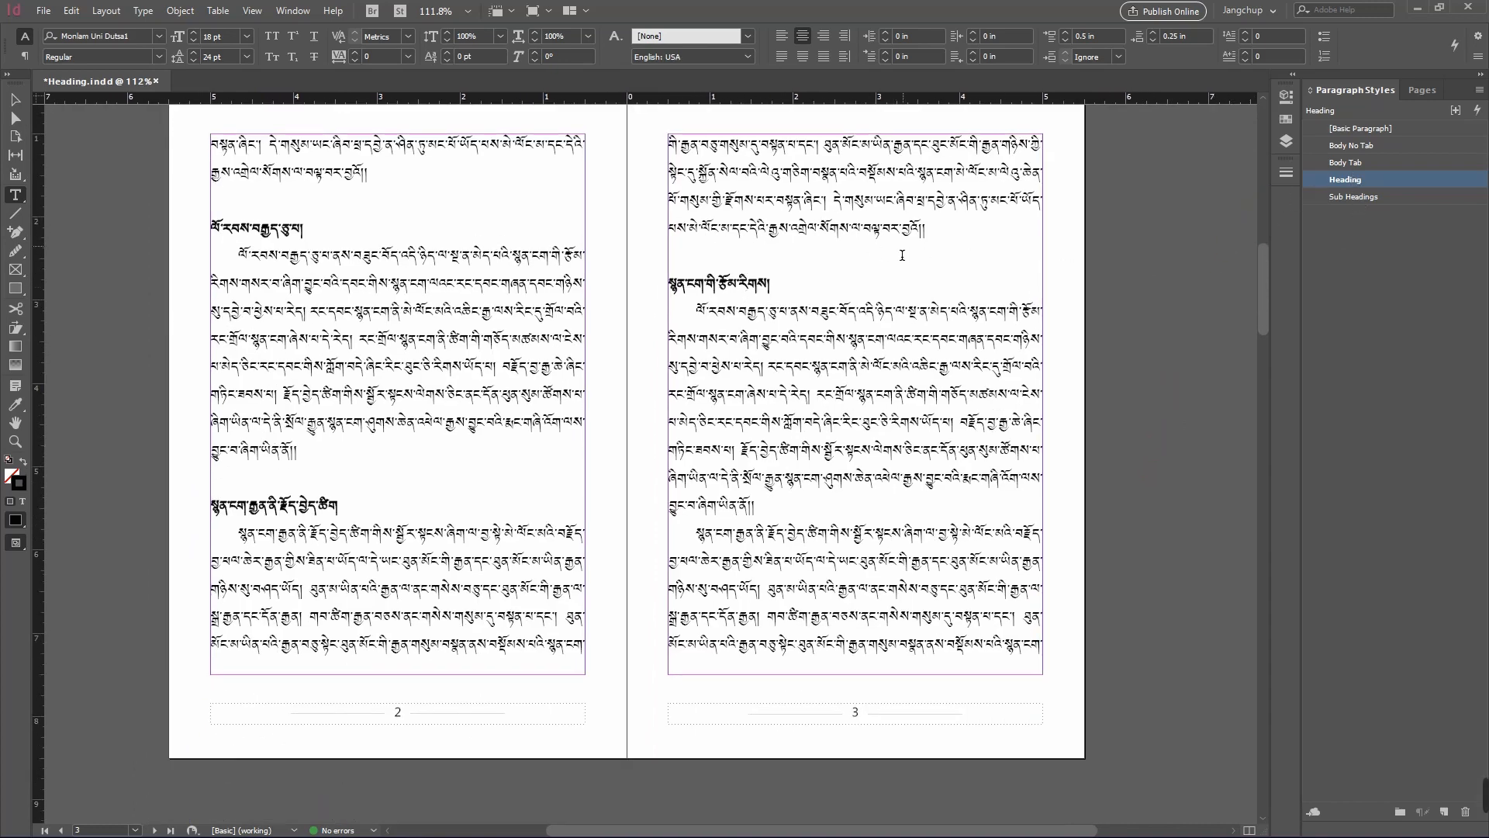
{"action": "left_click", "coordinate": [729, 292]}
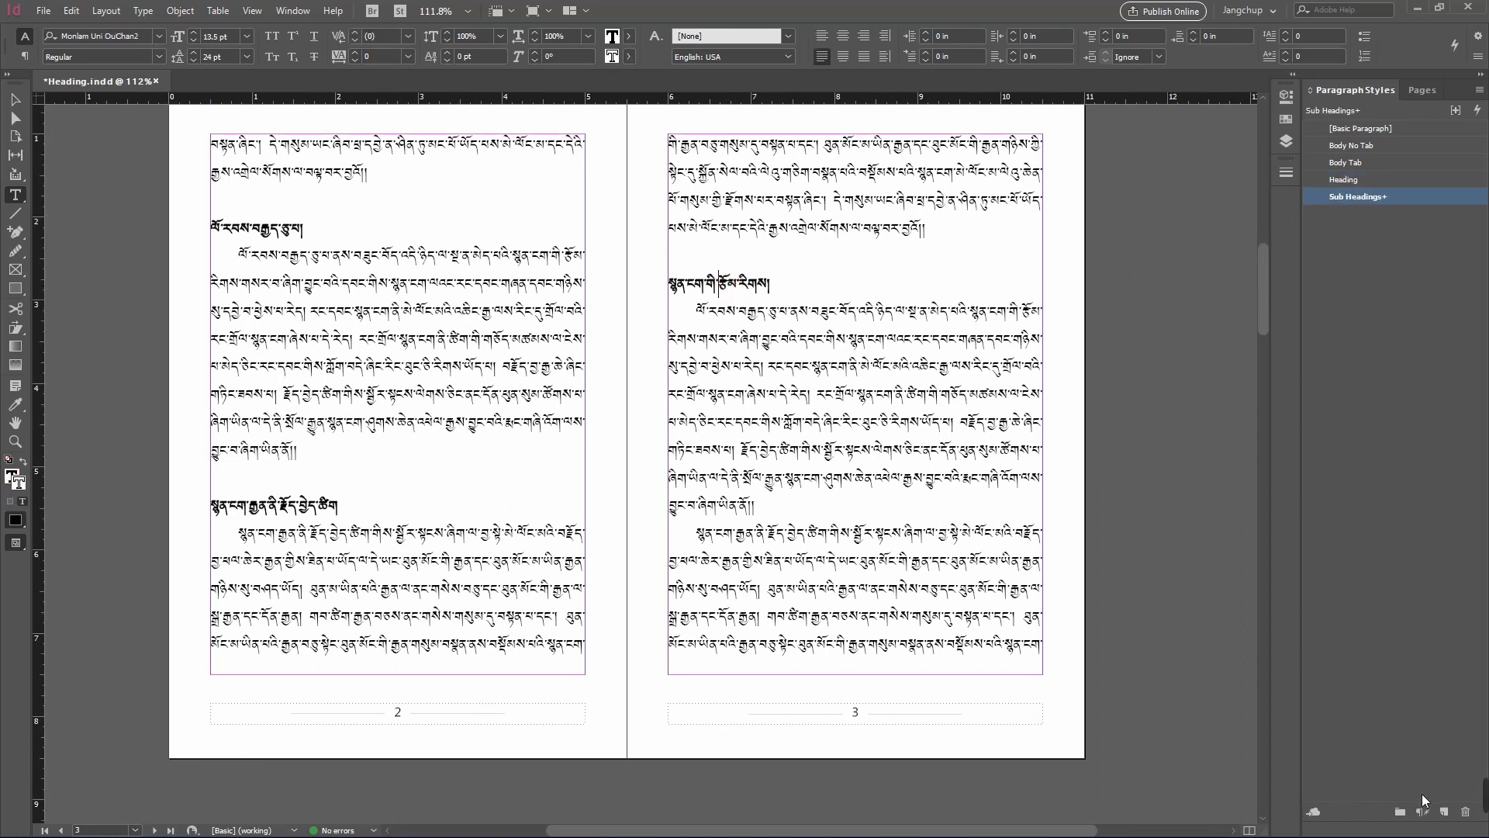
{"action": "left_click", "coordinate": [253, 228]}
{"action": "left_click", "coordinate": [1422, 811]}
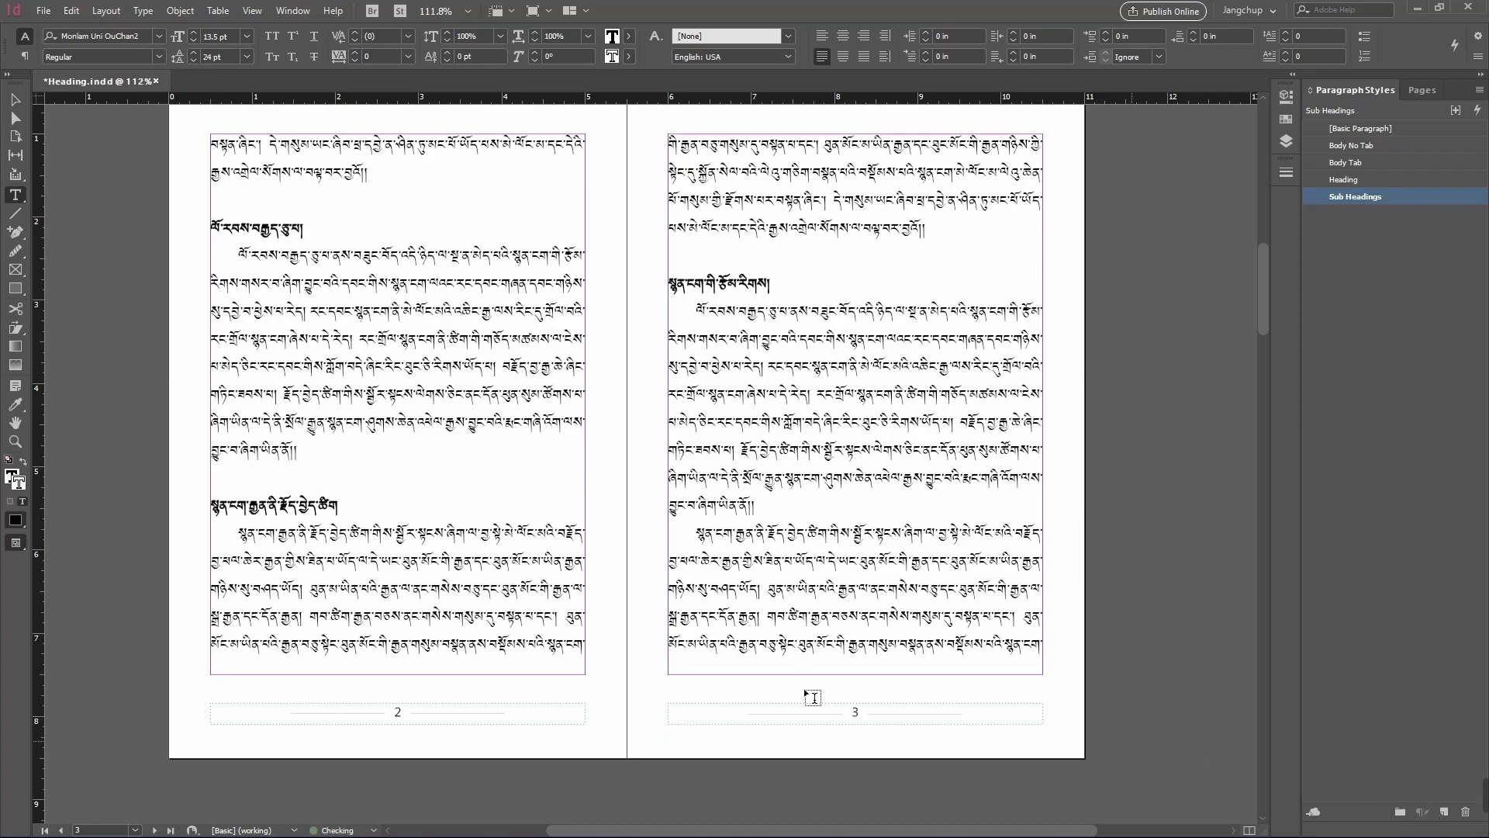
{"action": "left_click", "coordinate": [294, 515]}
{"action": "left_click", "coordinate": [1426, 813]}
{"action": "left_click", "coordinate": [1101, 467], "text": "ctrl"}
- Try applying the Sub Headings style to the chapter heading on page 5 and undo it
{"action": "left_click_drag", "start_coordinate": [1109, 568], "coordinate": [1147, 166]}
{"action": "left_click_drag", "start_coordinate": [1155, 588], "coordinate": [1137, 371]}
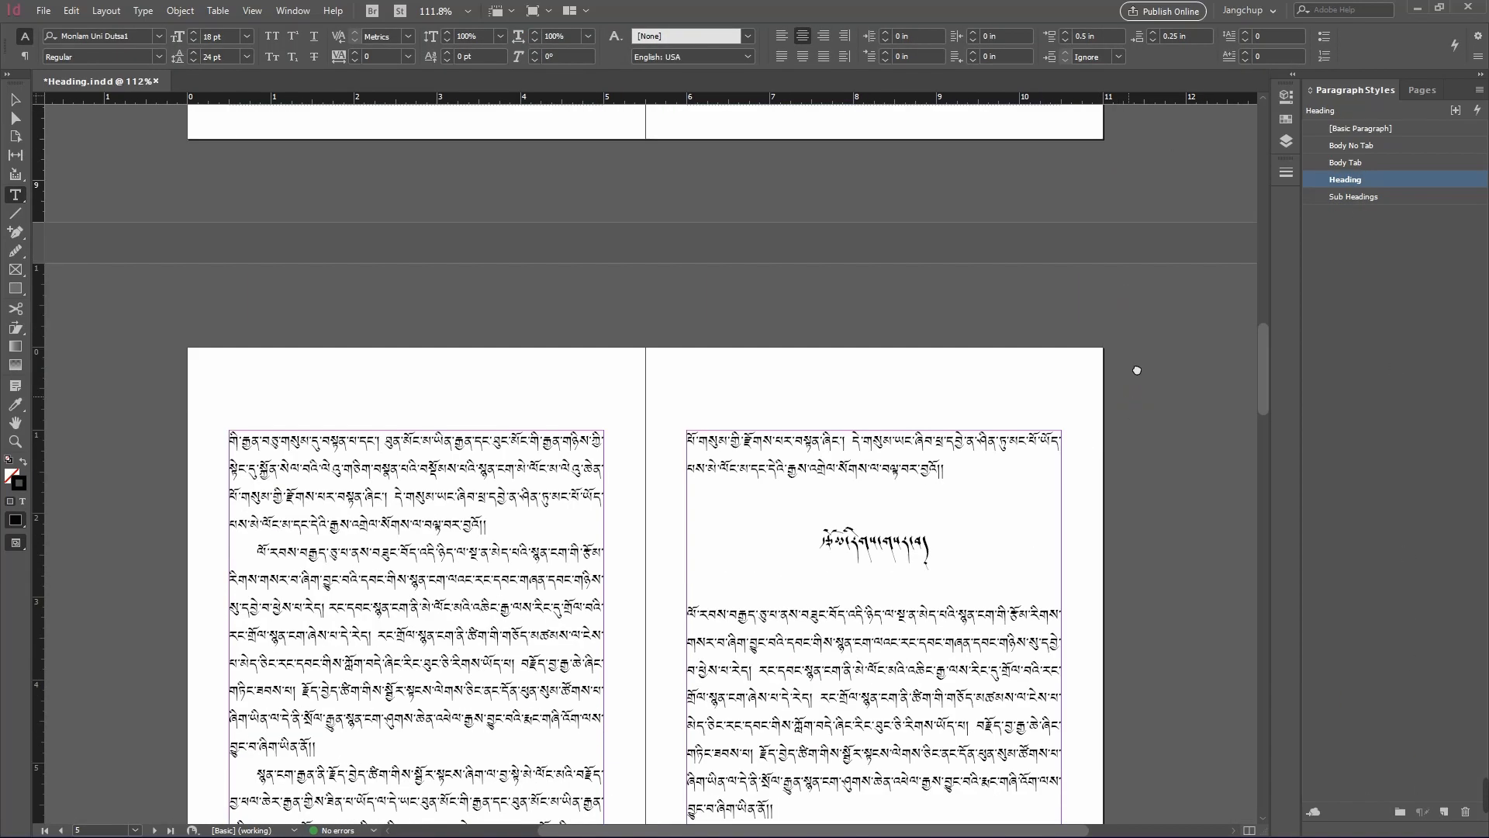
{"action": "left_click_drag", "start_coordinate": [1085, 601], "coordinate": [1090, 315]}
{"action": "left_click", "coordinate": [864, 264]}
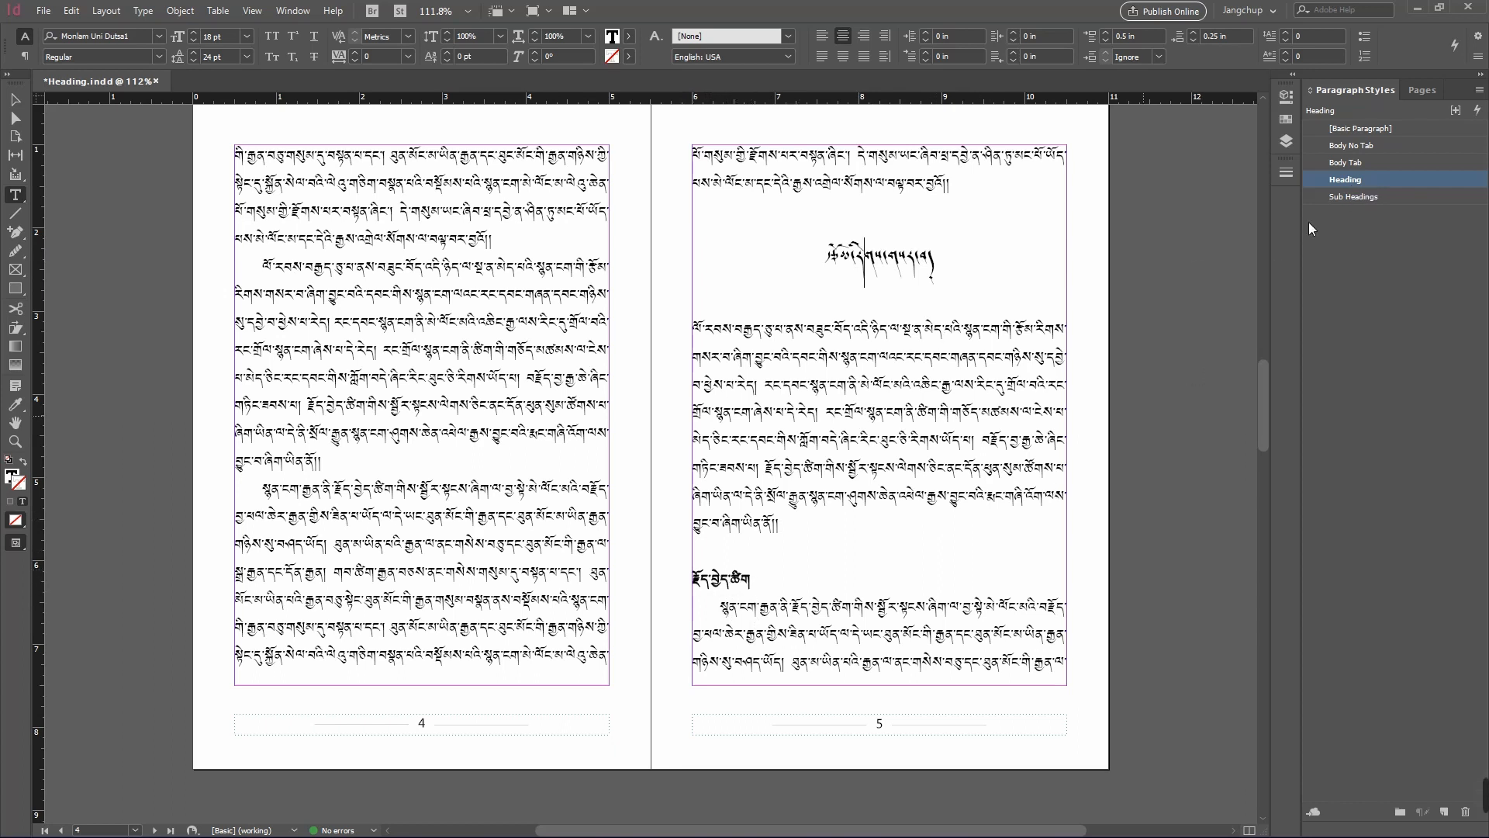
{"action": "left_click", "coordinate": [1359, 198]}
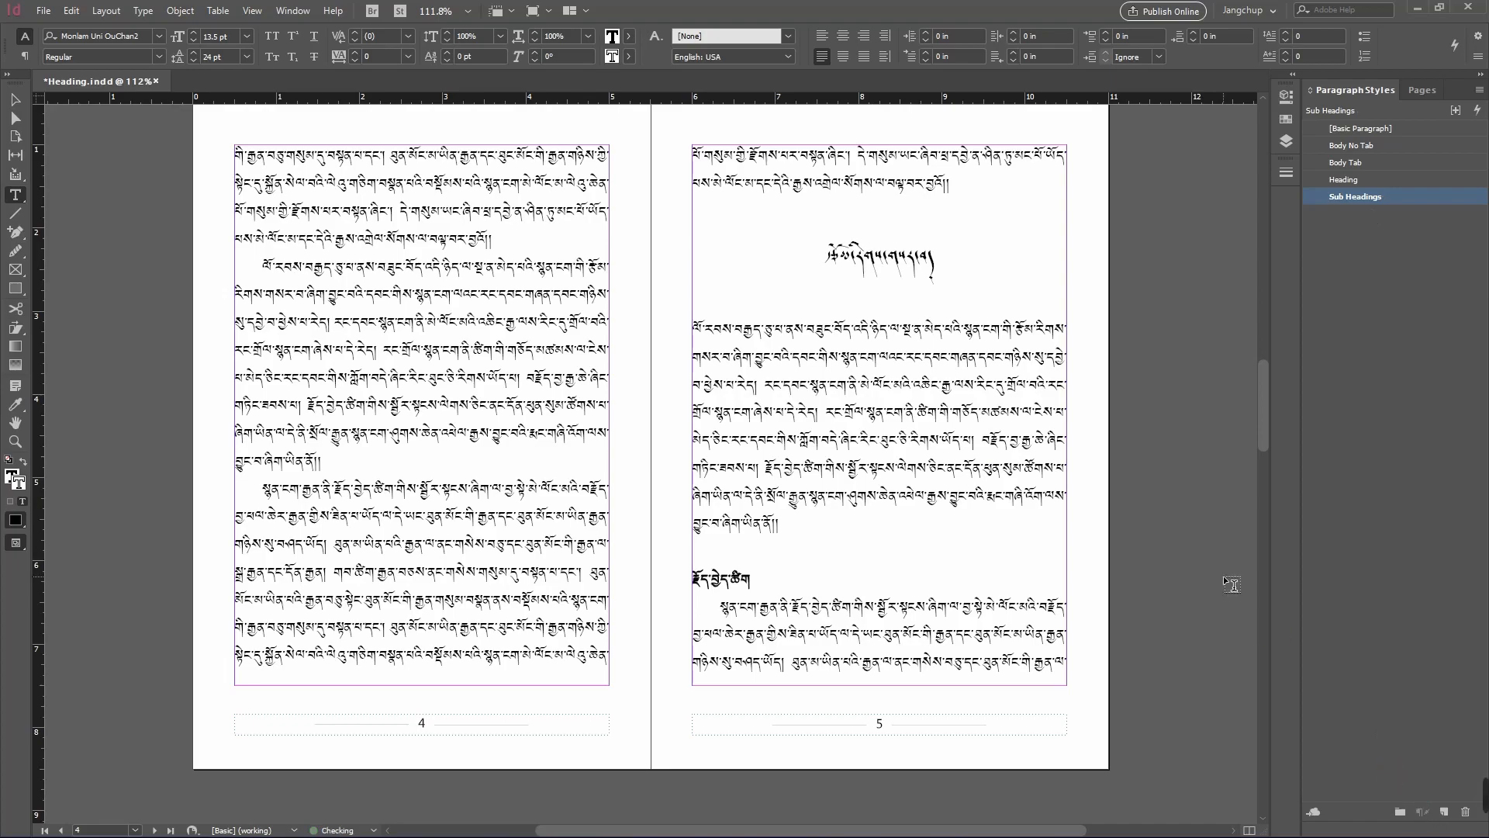
{"action": "key", "text": "ctrl+z"}
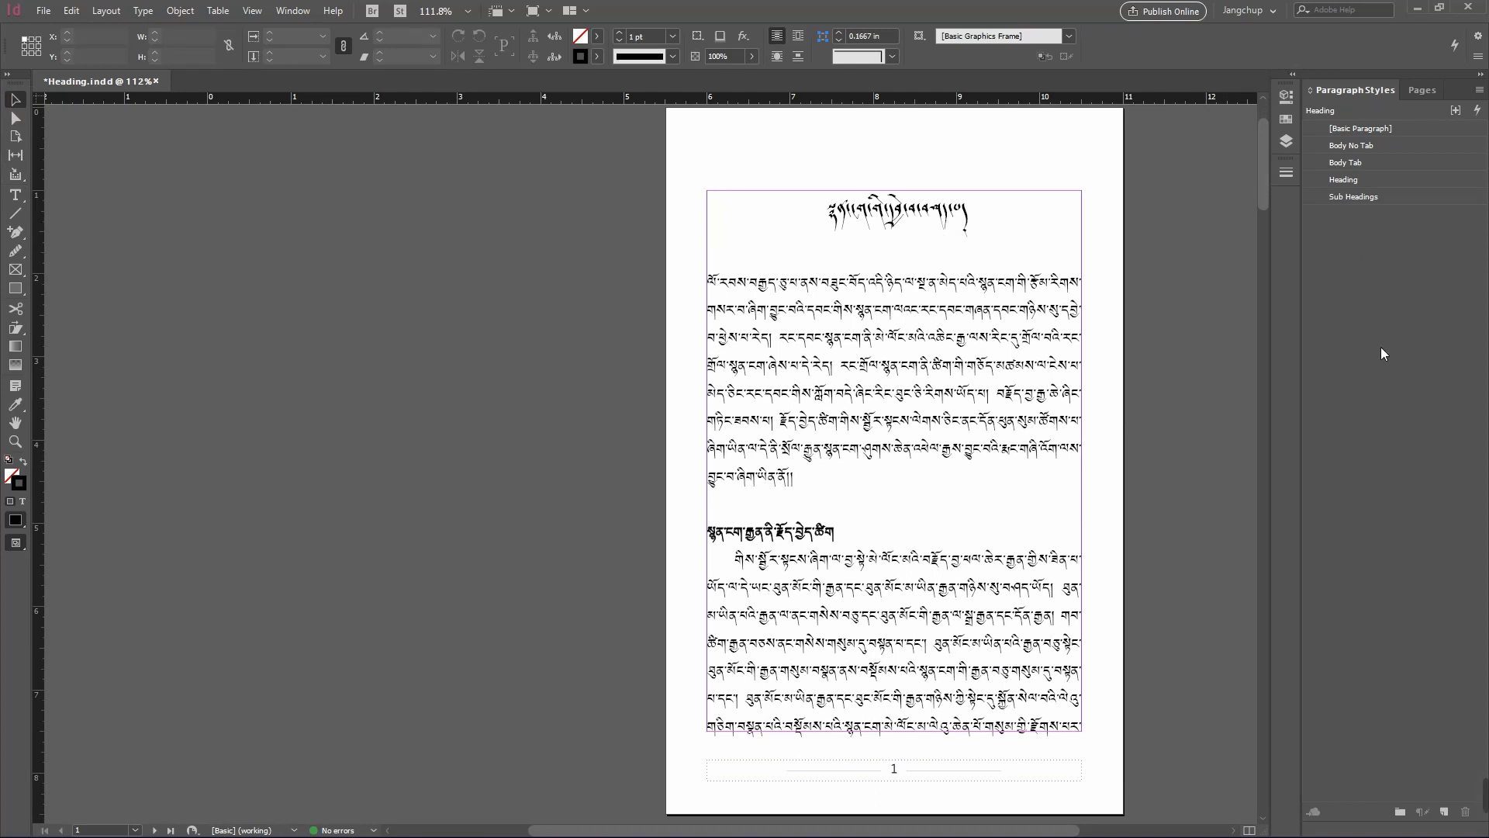
- Create a paragraph style named ToC and base it on [No Paragraph Style]
{"action": "left_click", "coordinate": [1444, 812]}
{"action": "double_click", "coordinate": [1421, 212]}
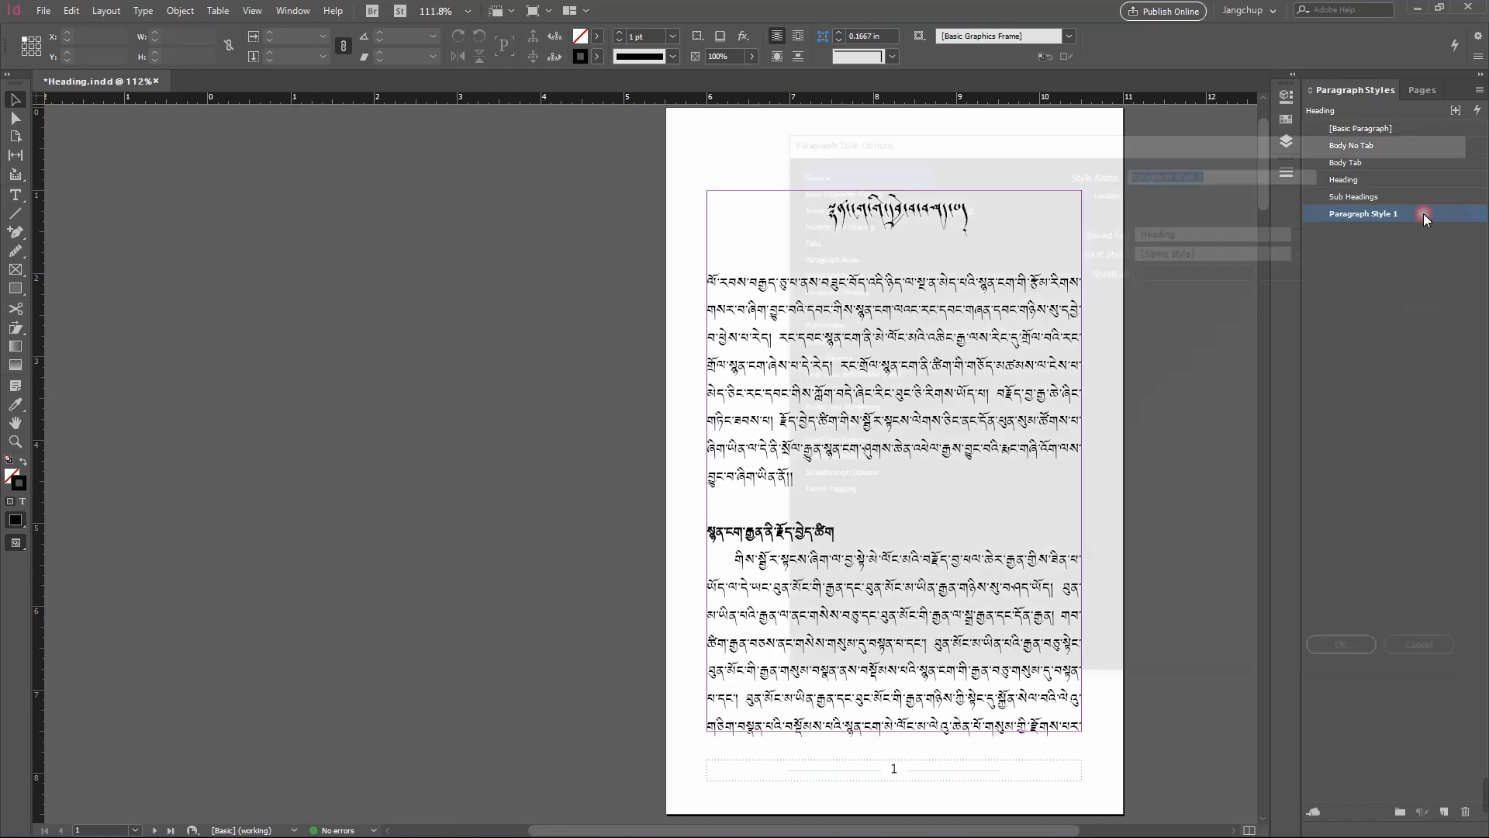
{"action": "left_click", "coordinate": [822, 252]}
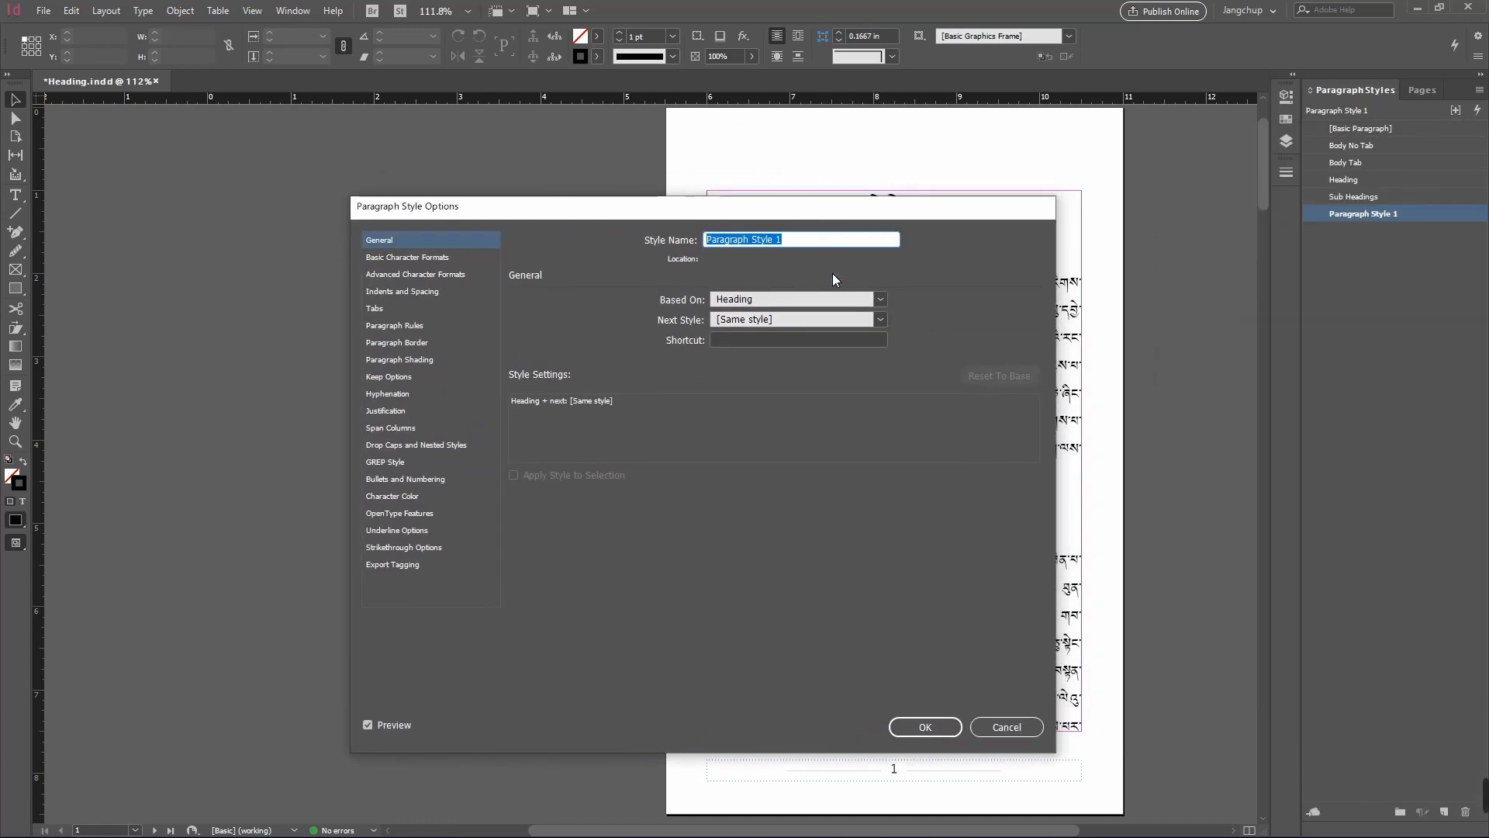
{"action": "type", "text": "ToC"}
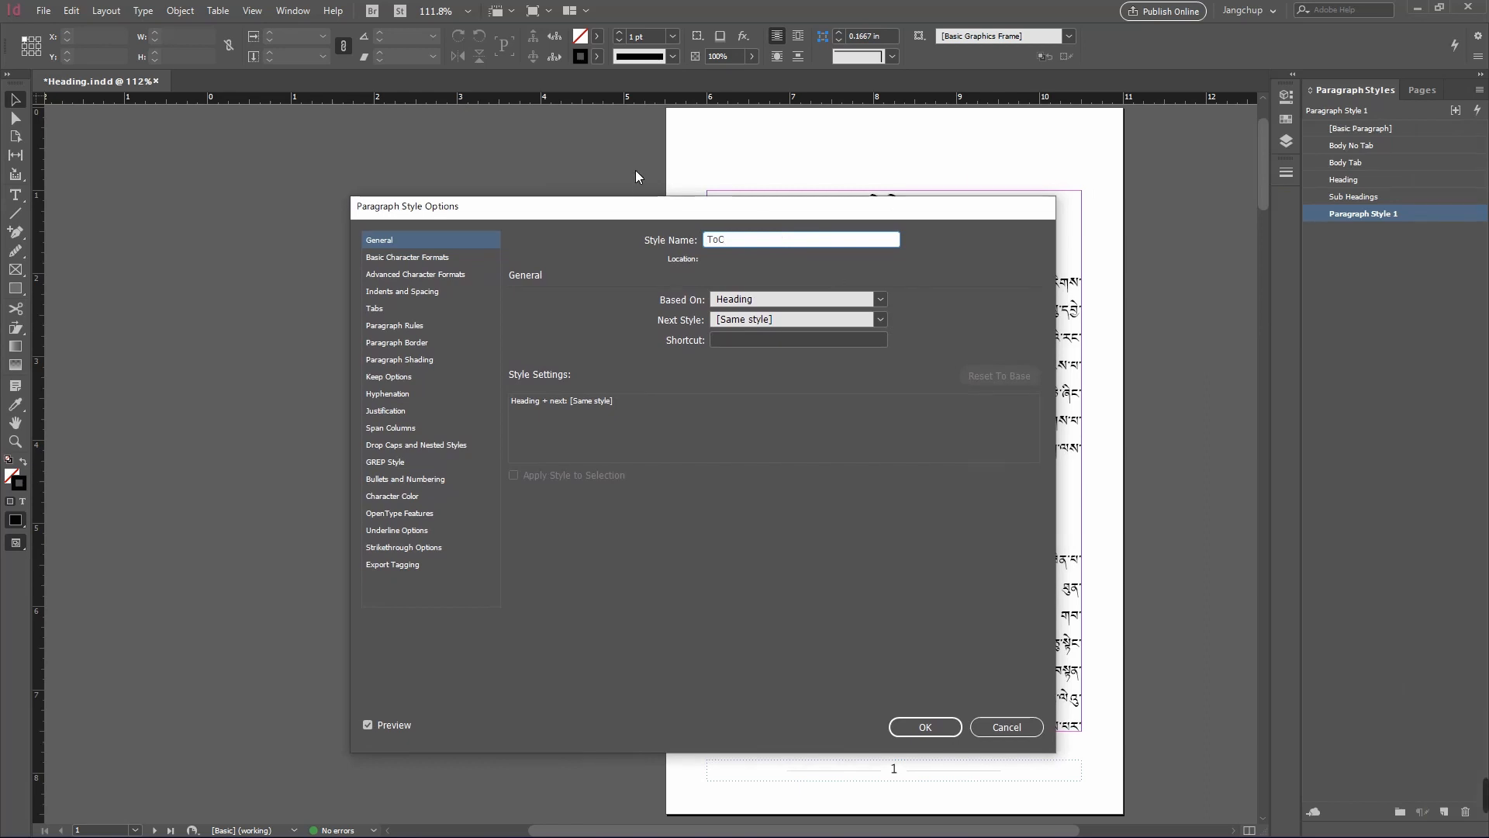
{"action": "left_click", "coordinate": [830, 300]}
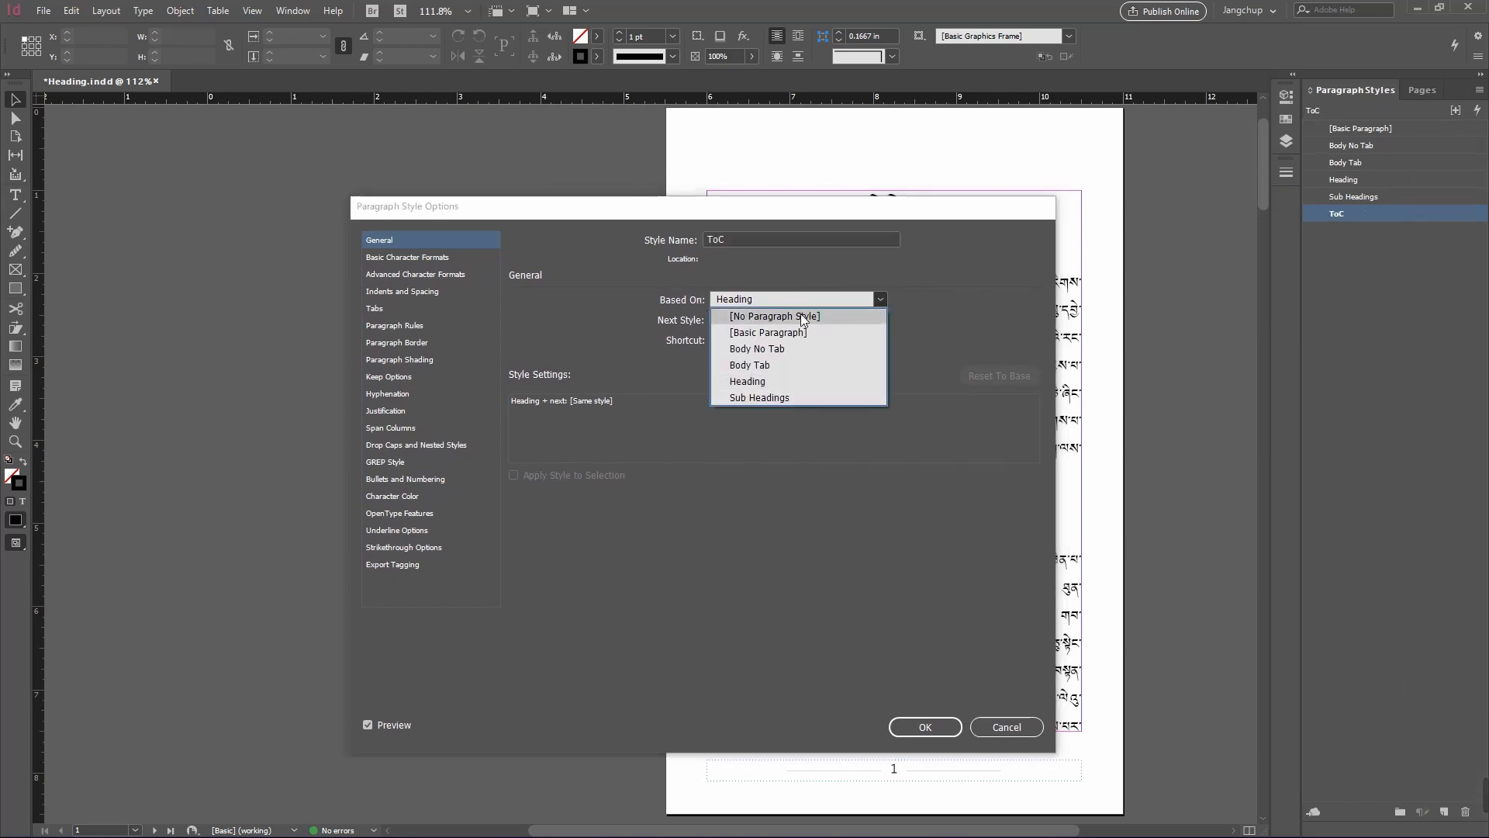
{"action": "left_click", "coordinate": [801, 314]}
- Give the ToC paragraph style a black character stroke with a weight of 0.2 pt and save the style settings
{"action": "left_click", "coordinate": [418, 259]}
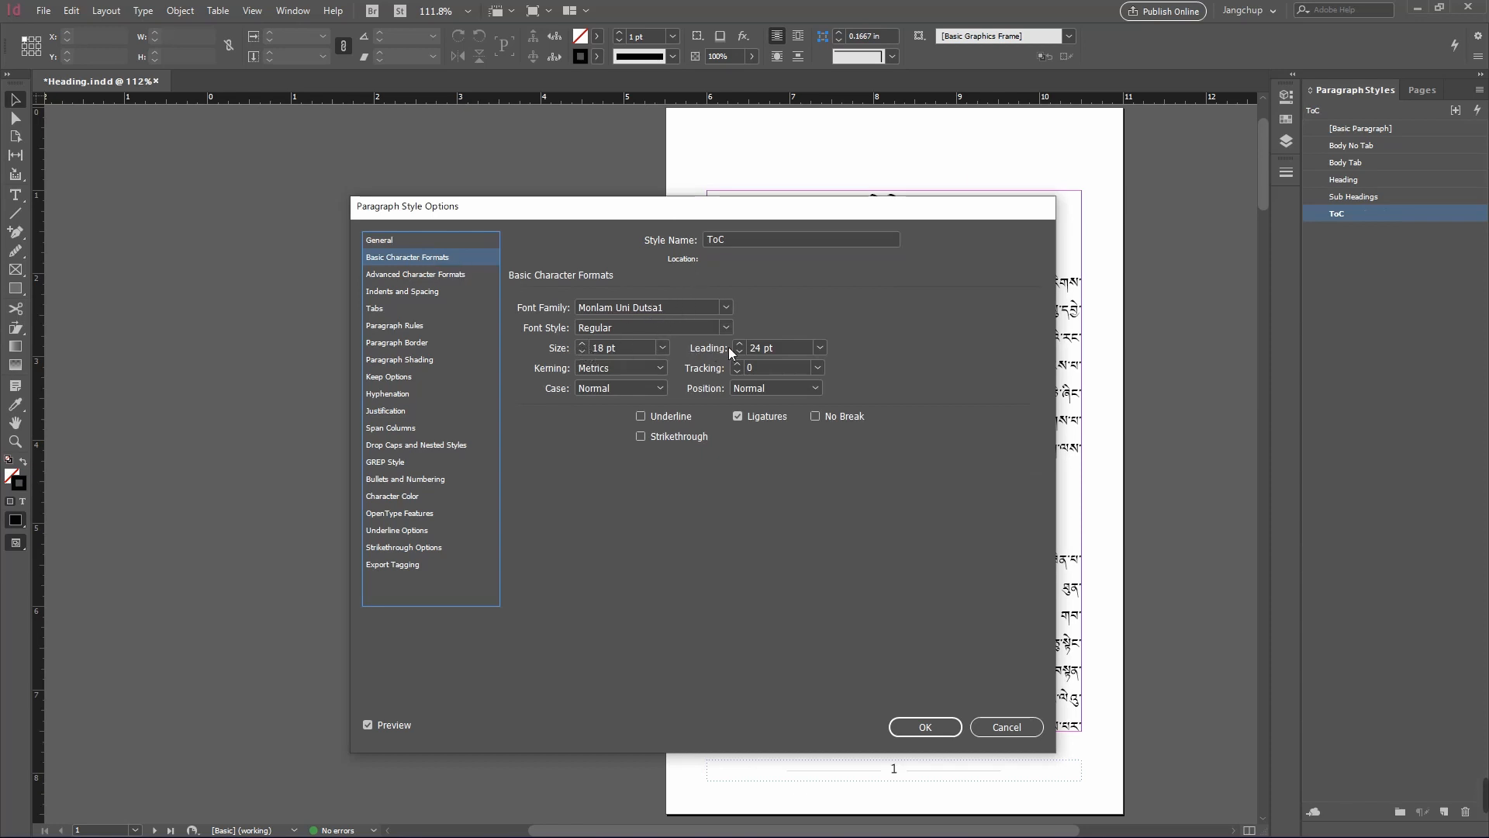
{"action": "left_click", "coordinate": [395, 495]}
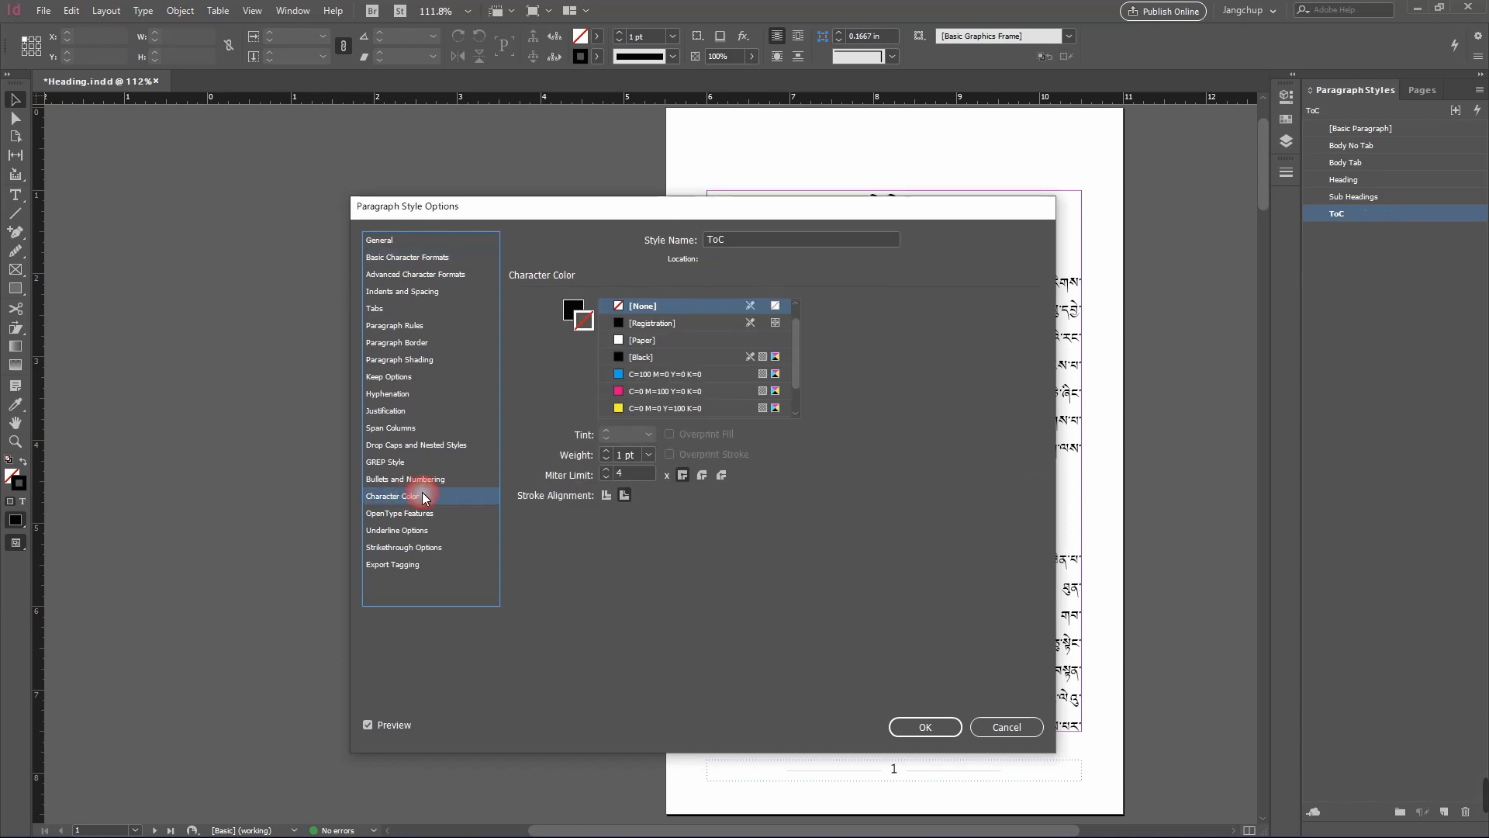
{"action": "left_click", "coordinate": [642, 356]}
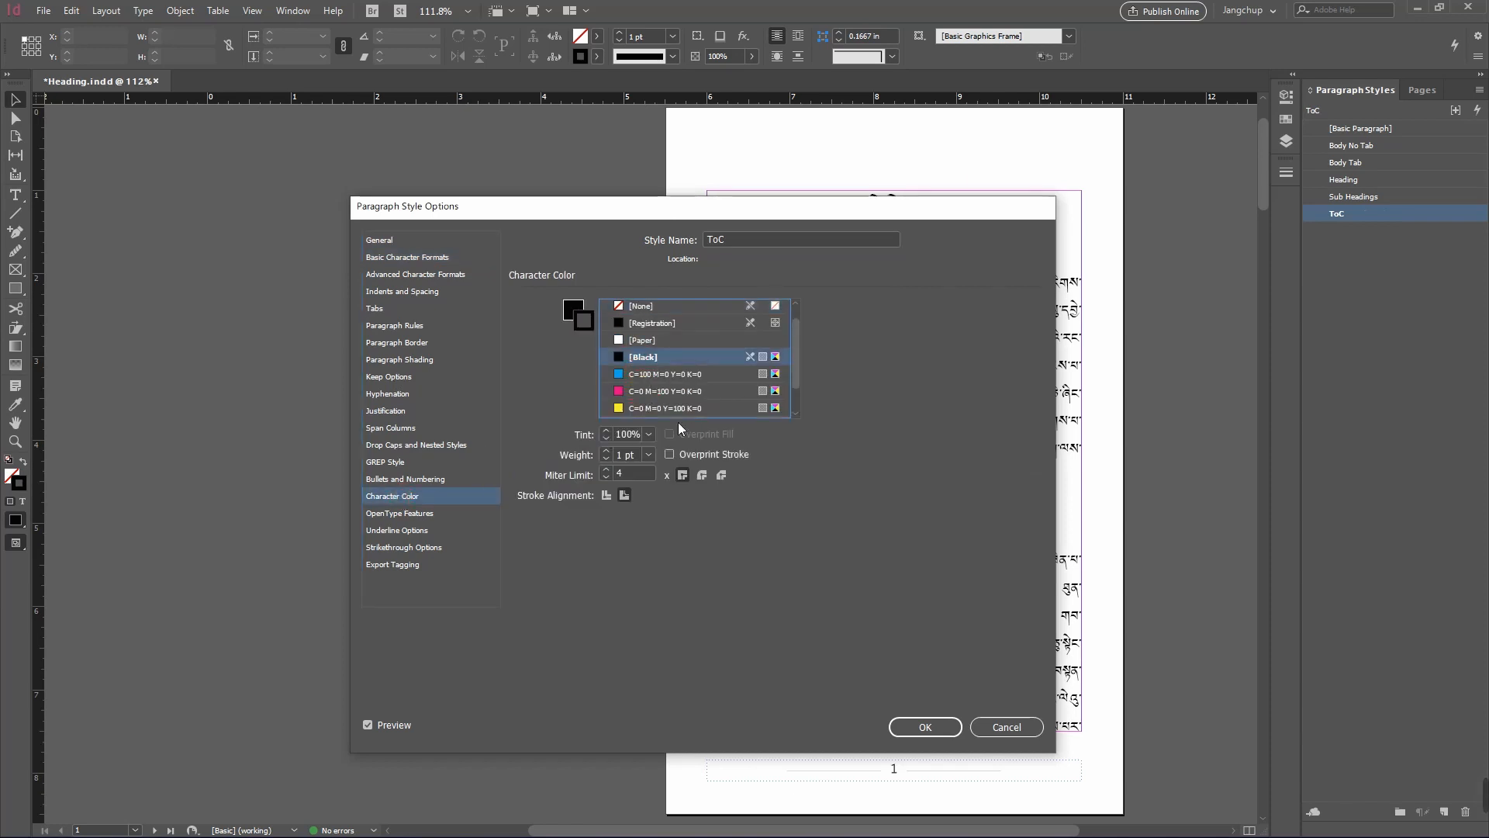
{"action": "left_click", "coordinate": [649, 456]}
{"action": "left_click", "coordinate": [645, 481]}
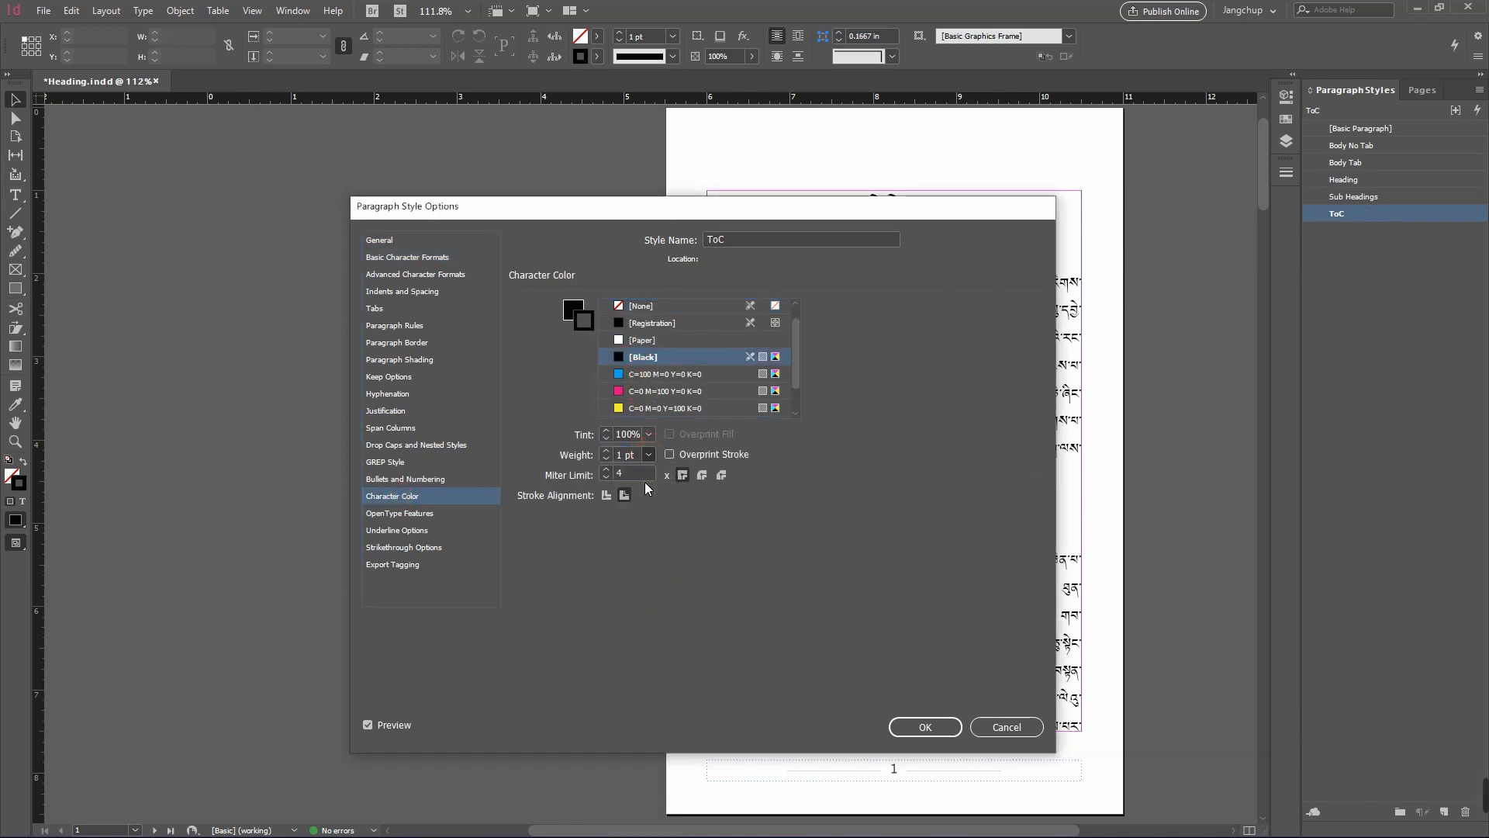
{"action": "double_click", "coordinate": [628, 455]}
{"action": "type", "text": "0.20"}
{"action": "key", "text": "Tab"}
{"action": "left_click", "coordinate": [405, 291]}
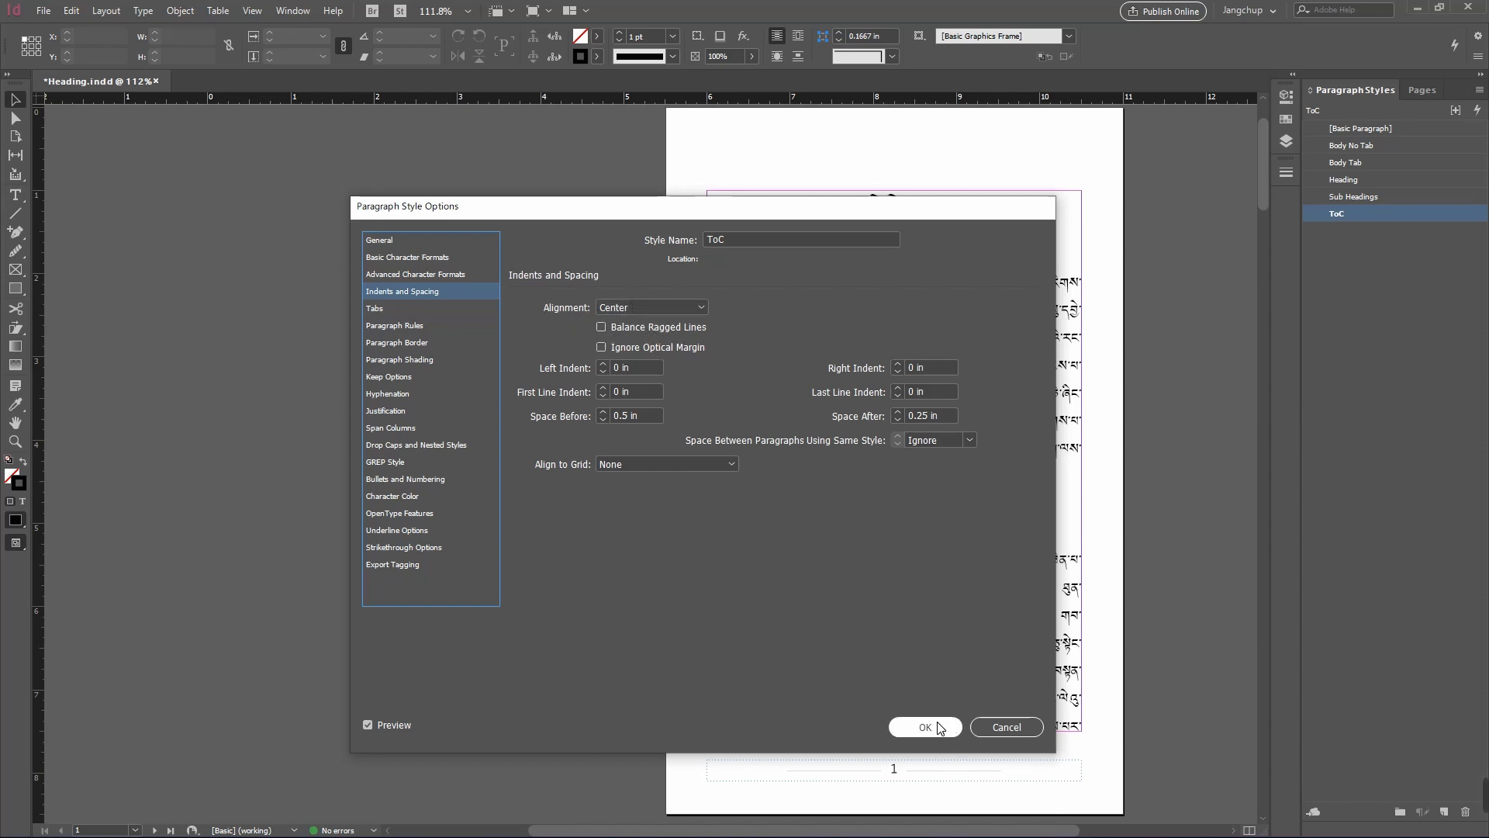
{"action": "left_click", "coordinate": [430, 411]}
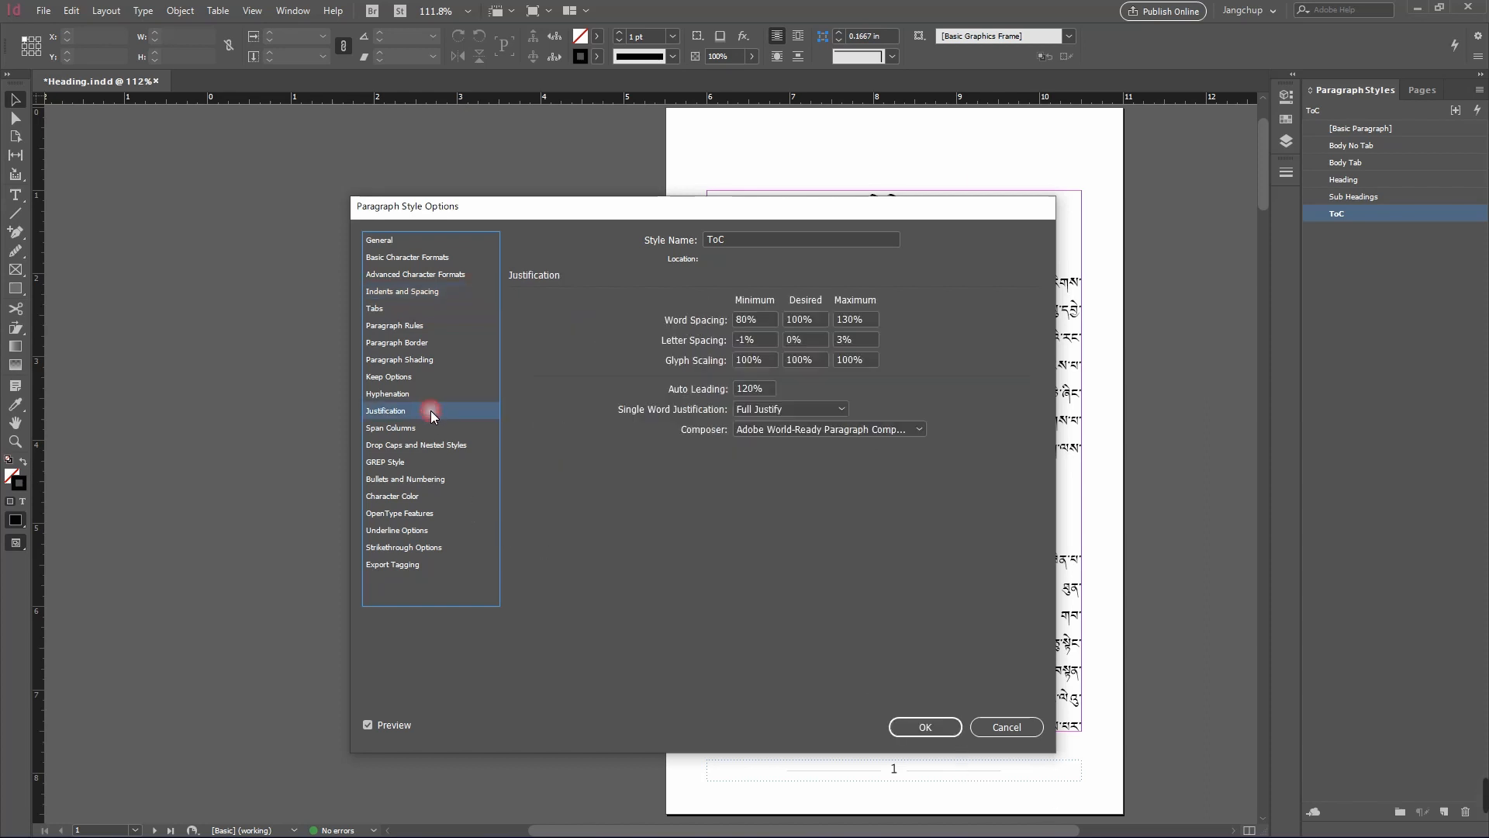
{"action": "left_click", "coordinate": [925, 726]}
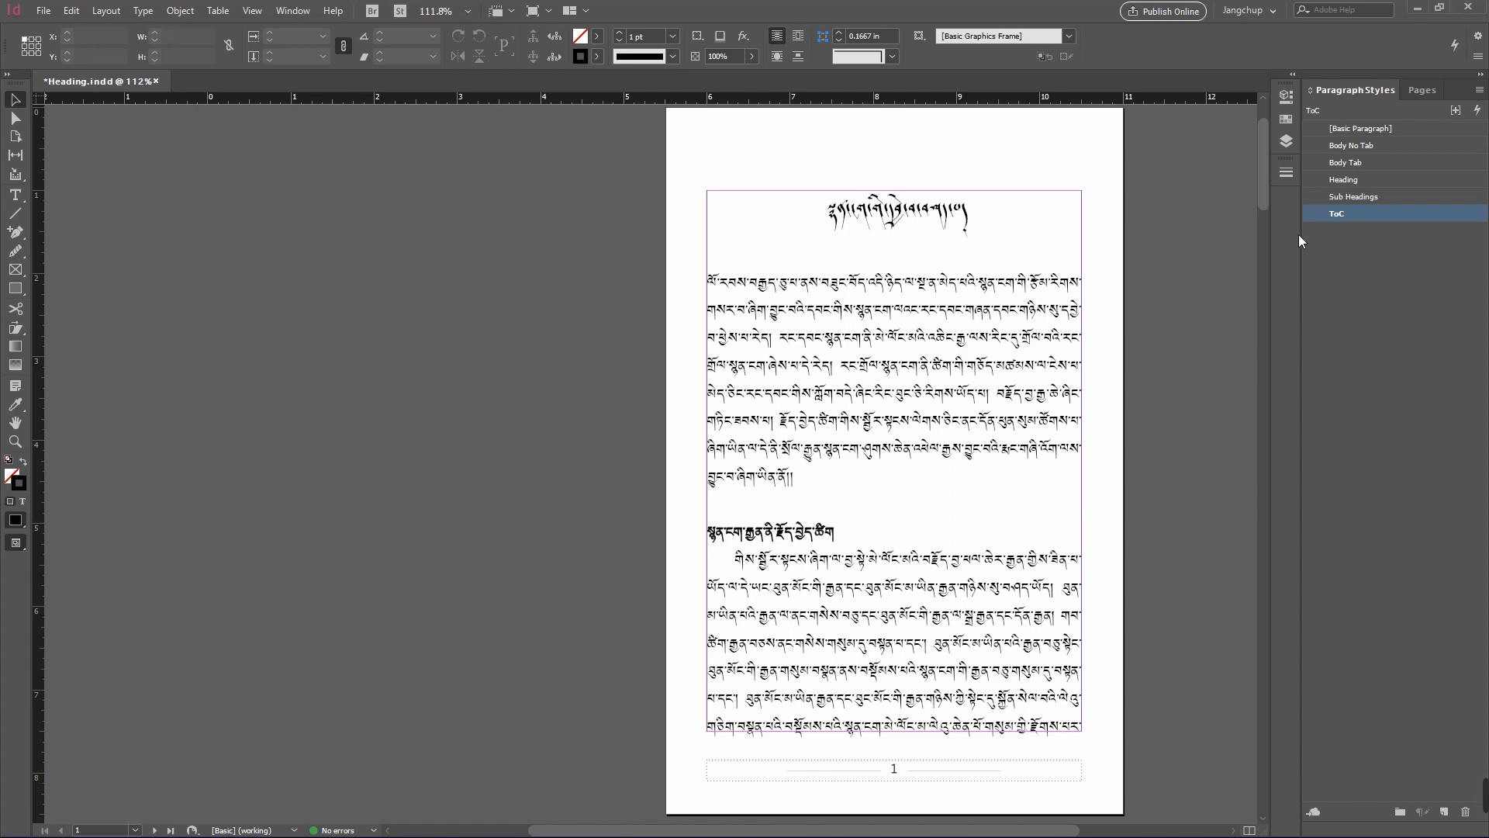
- Create a paragraph style named ToC heading and base it on [No Paragraph Style]
{"action": "left_click", "coordinate": [1390, 301]}
{"action": "left_click", "coordinate": [1451, 815]}
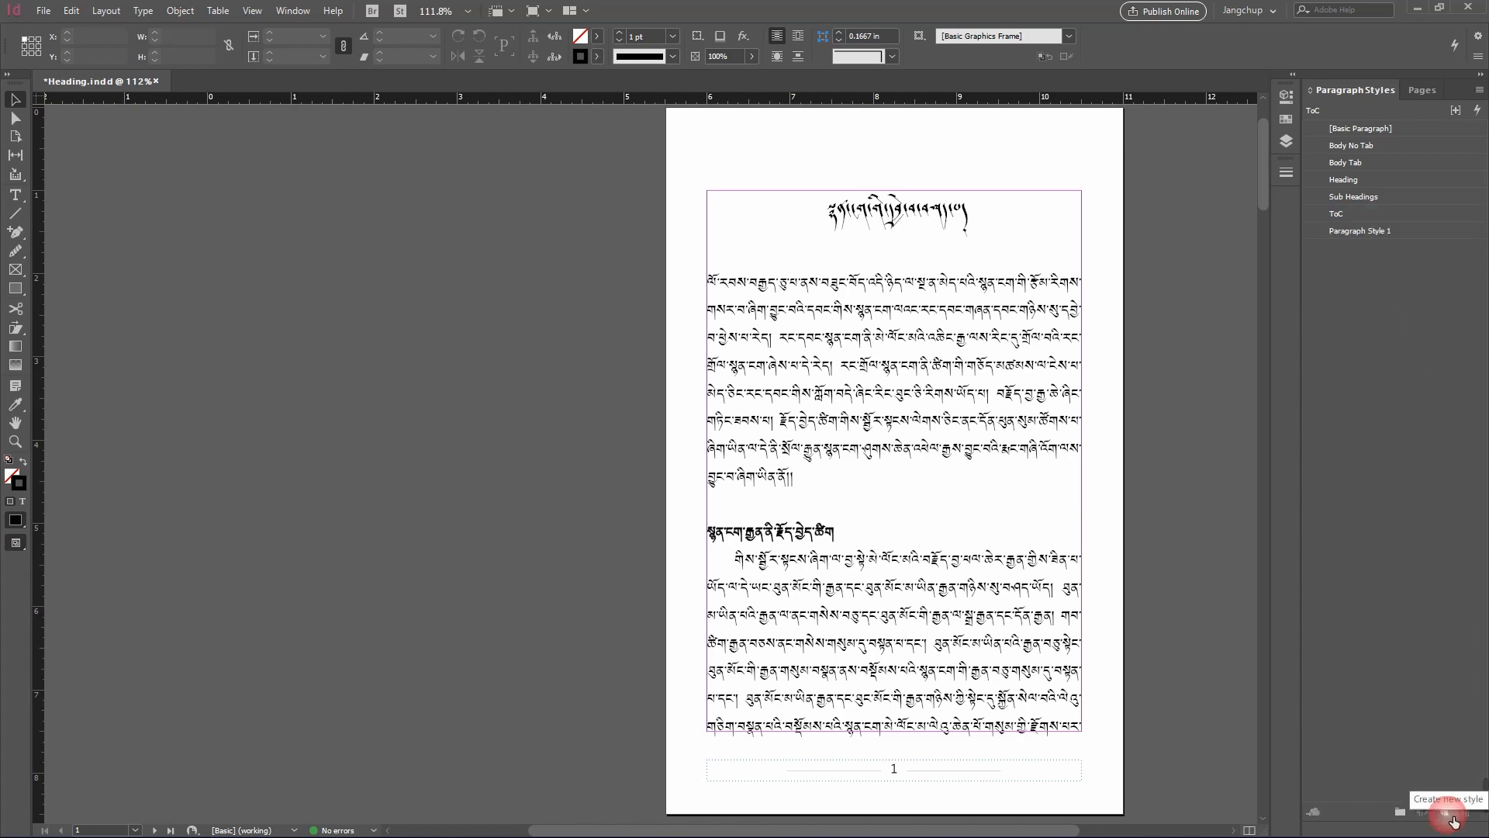
{"action": "double_click", "coordinate": [1427, 229]}
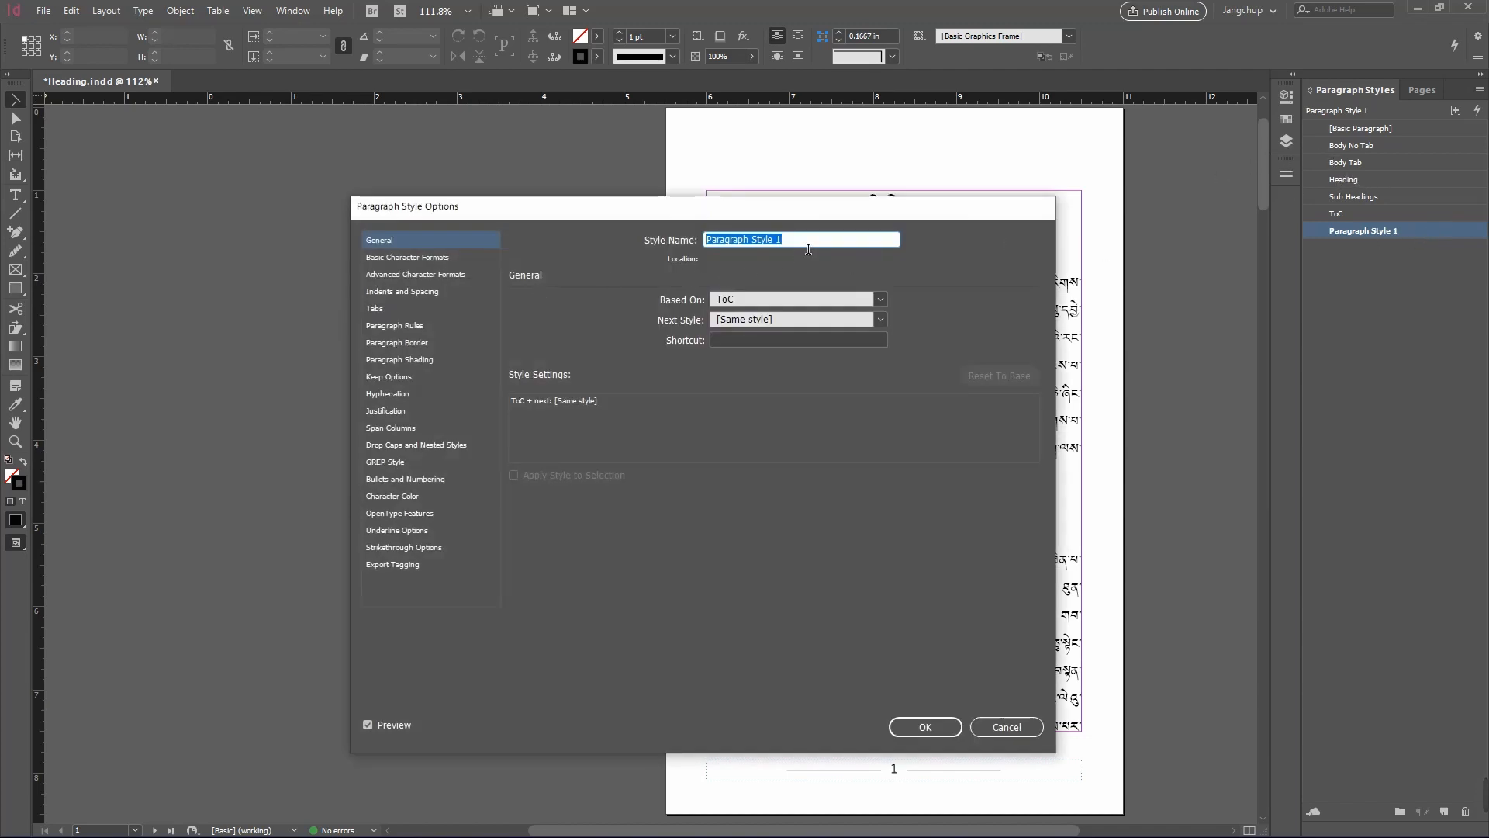
{"action": "type", "text": "ToC heading"}
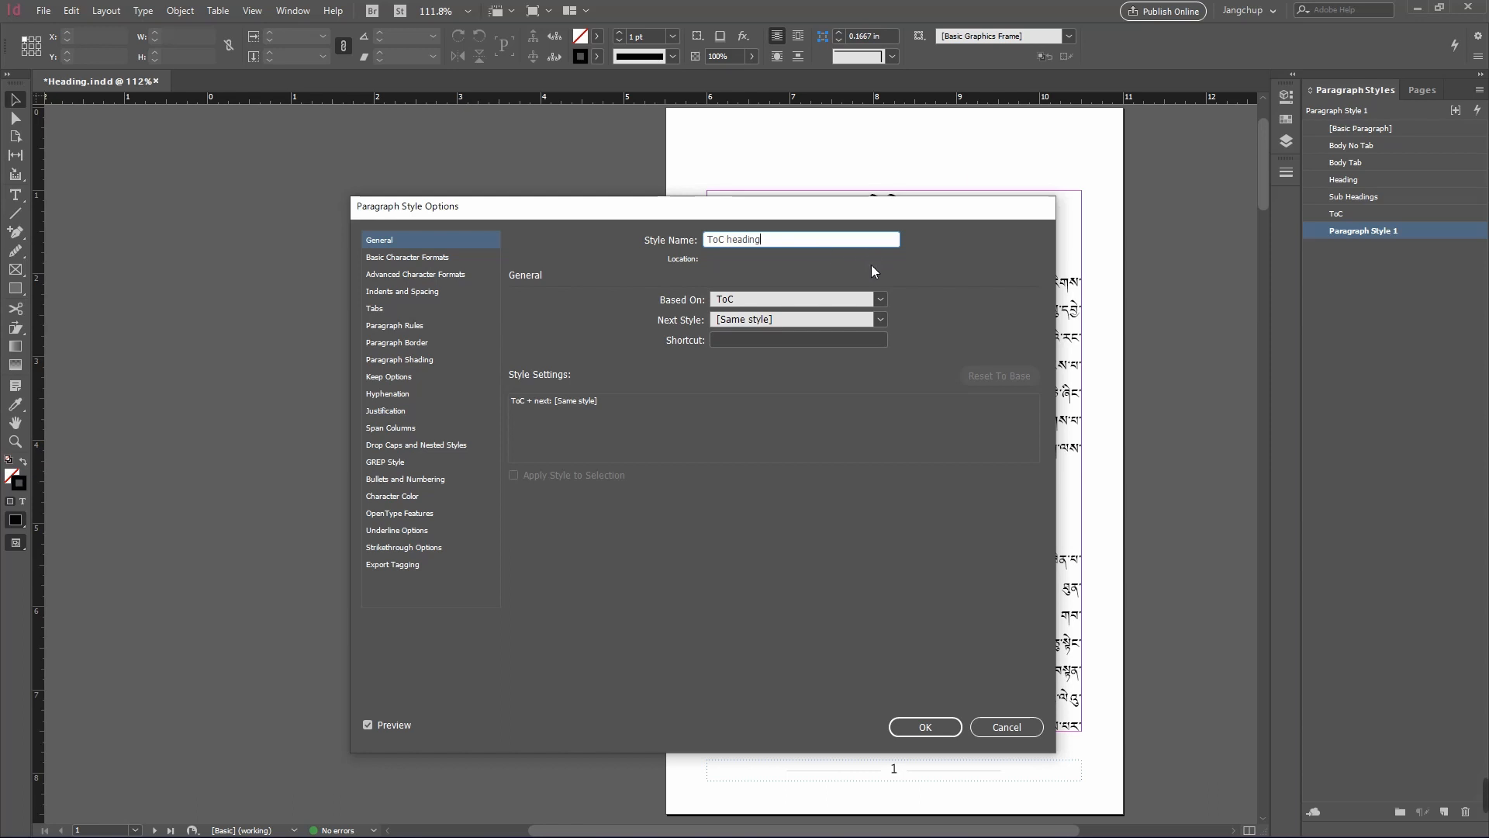
{"action": "left_click", "coordinate": [758, 298]}
{"action": "left_click", "coordinate": [758, 310]}
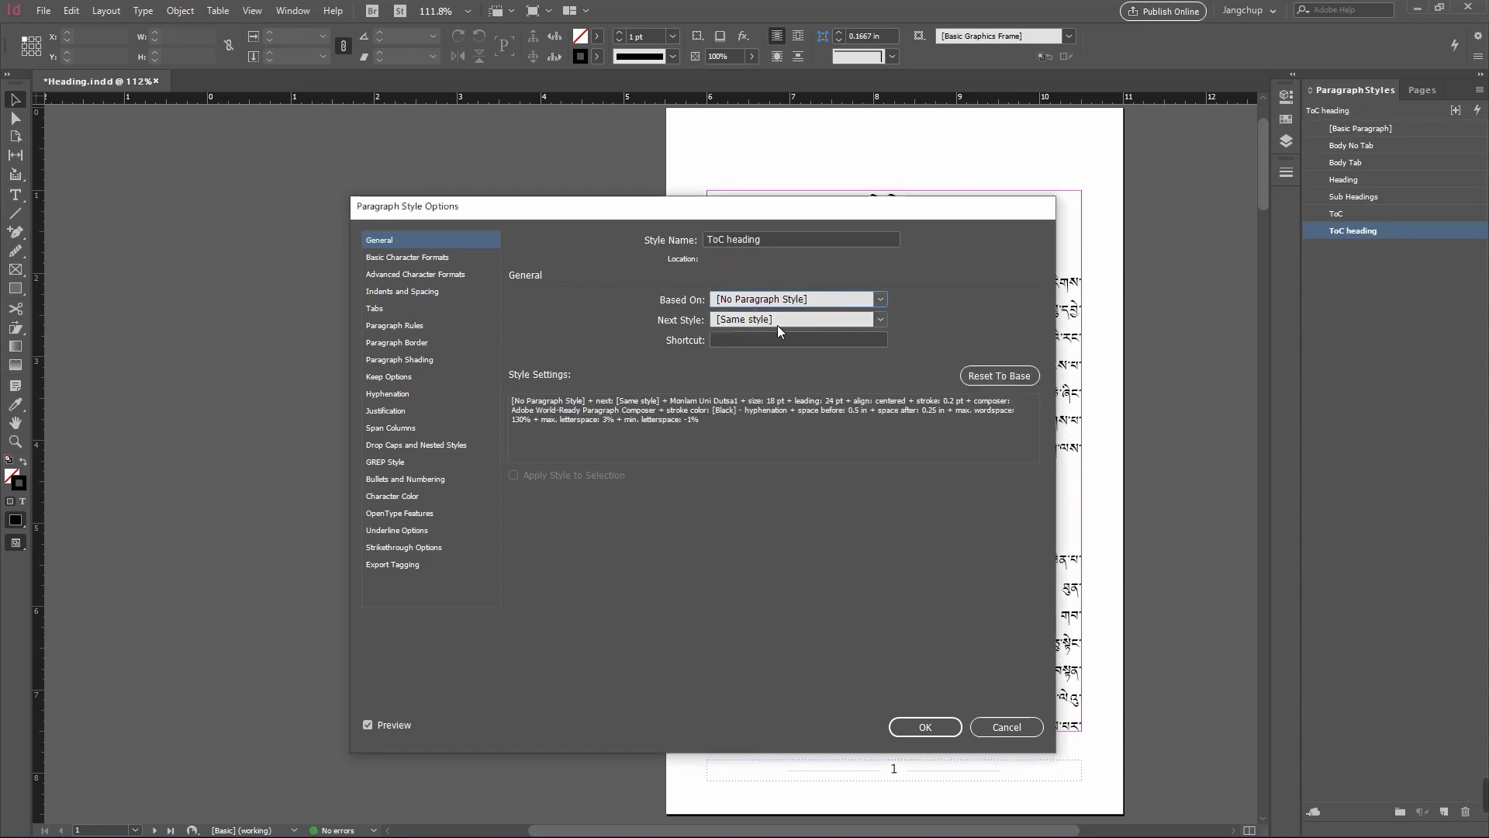
- Set the alignment of the ToC heading paragraph style to Left Justify
{"action": "left_click", "coordinate": [392, 500]}
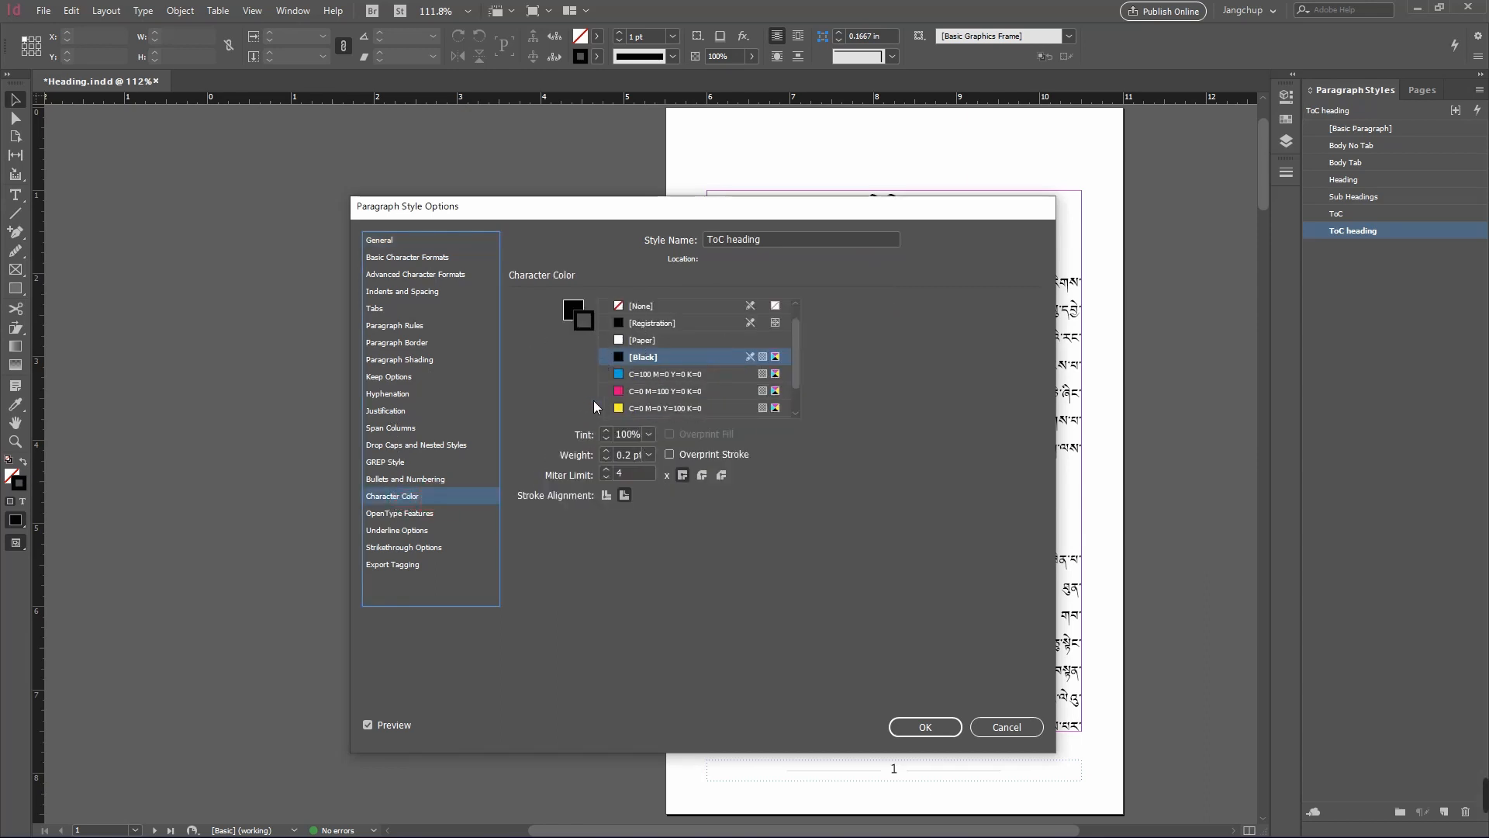
{"action": "left_click", "coordinate": [398, 412]}
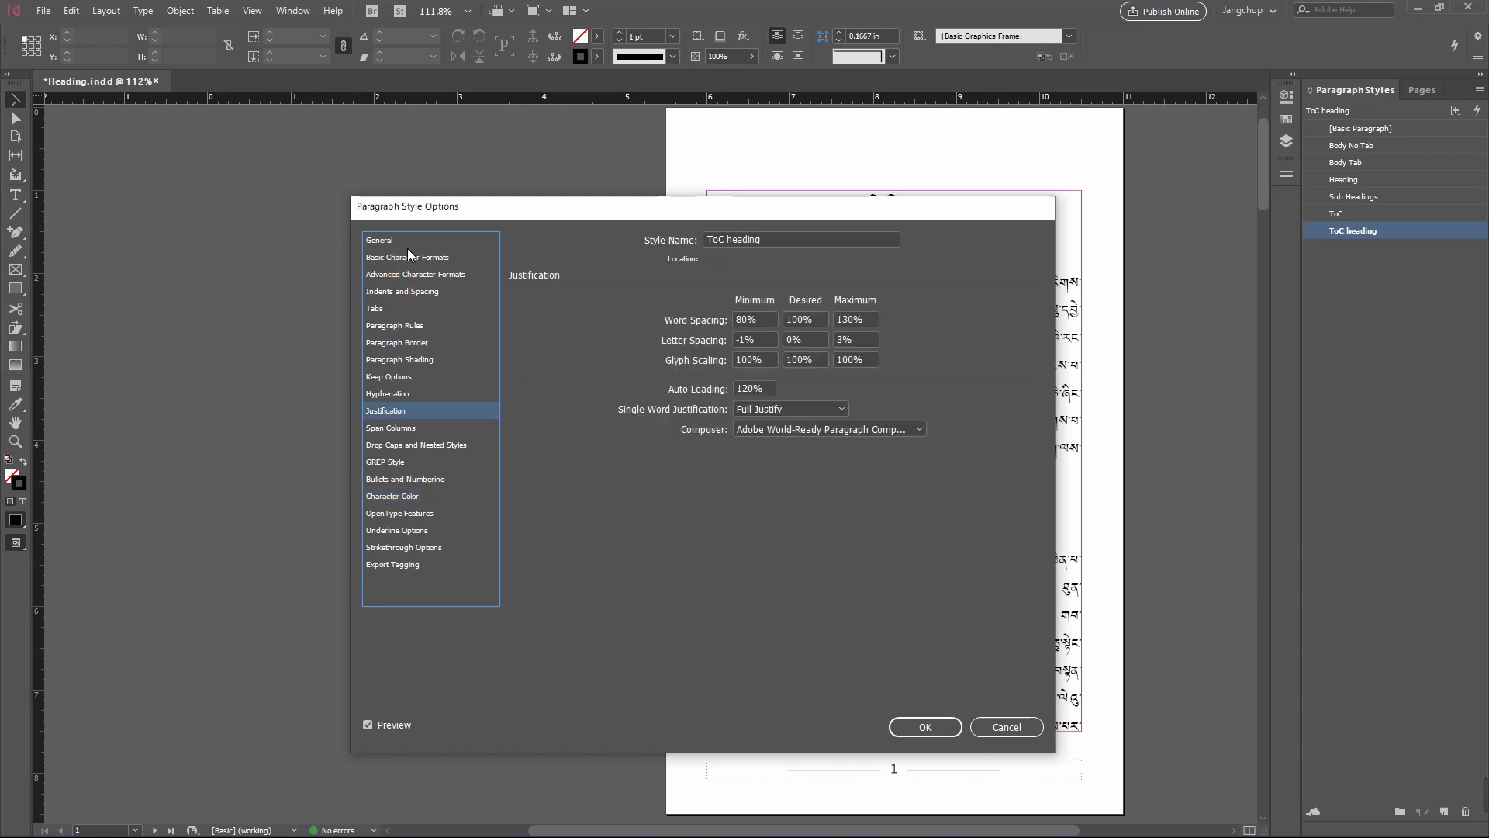
{"action": "left_click", "coordinate": [409, 292]}
{"action": "left_click", "coordinate": [617, 309]}
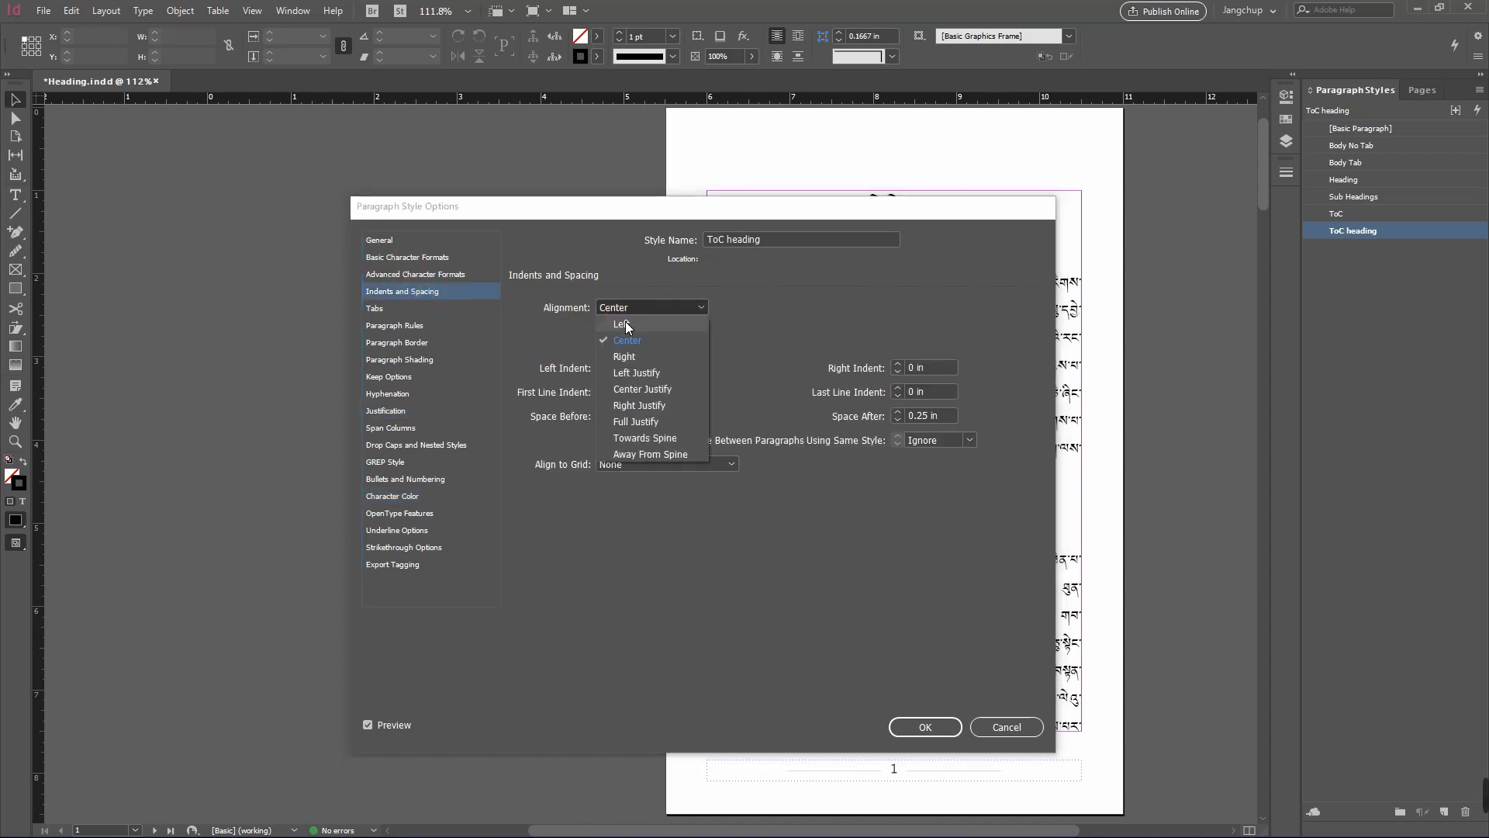
{"action": "left_click", "coordinate": [637, 372]}
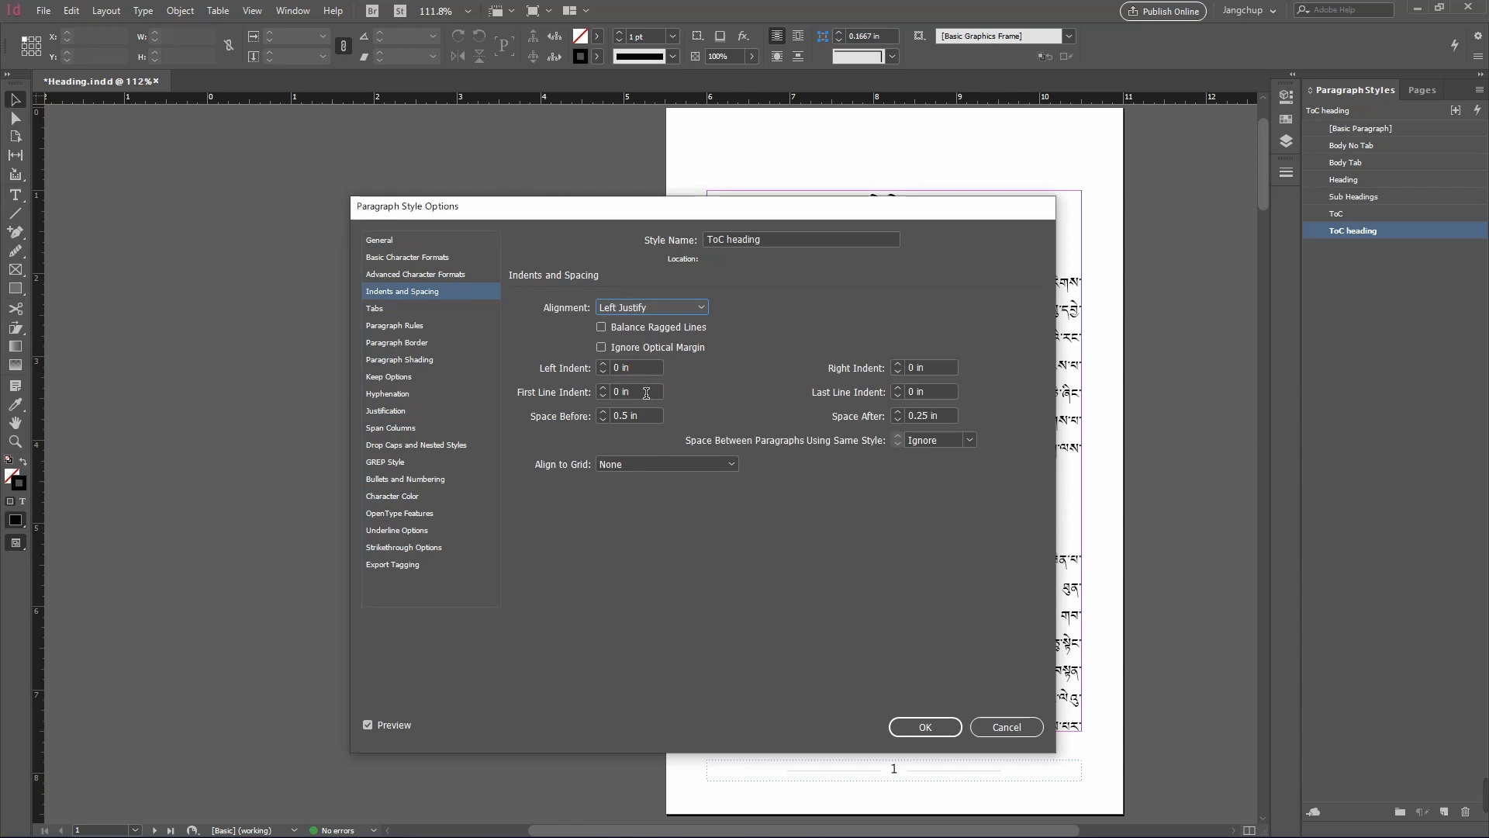
- Set the ToC heading style's font size to 13 pt with 22 pt leading and save the style
{"action": "left_click", "coordinate": [395, 273]}
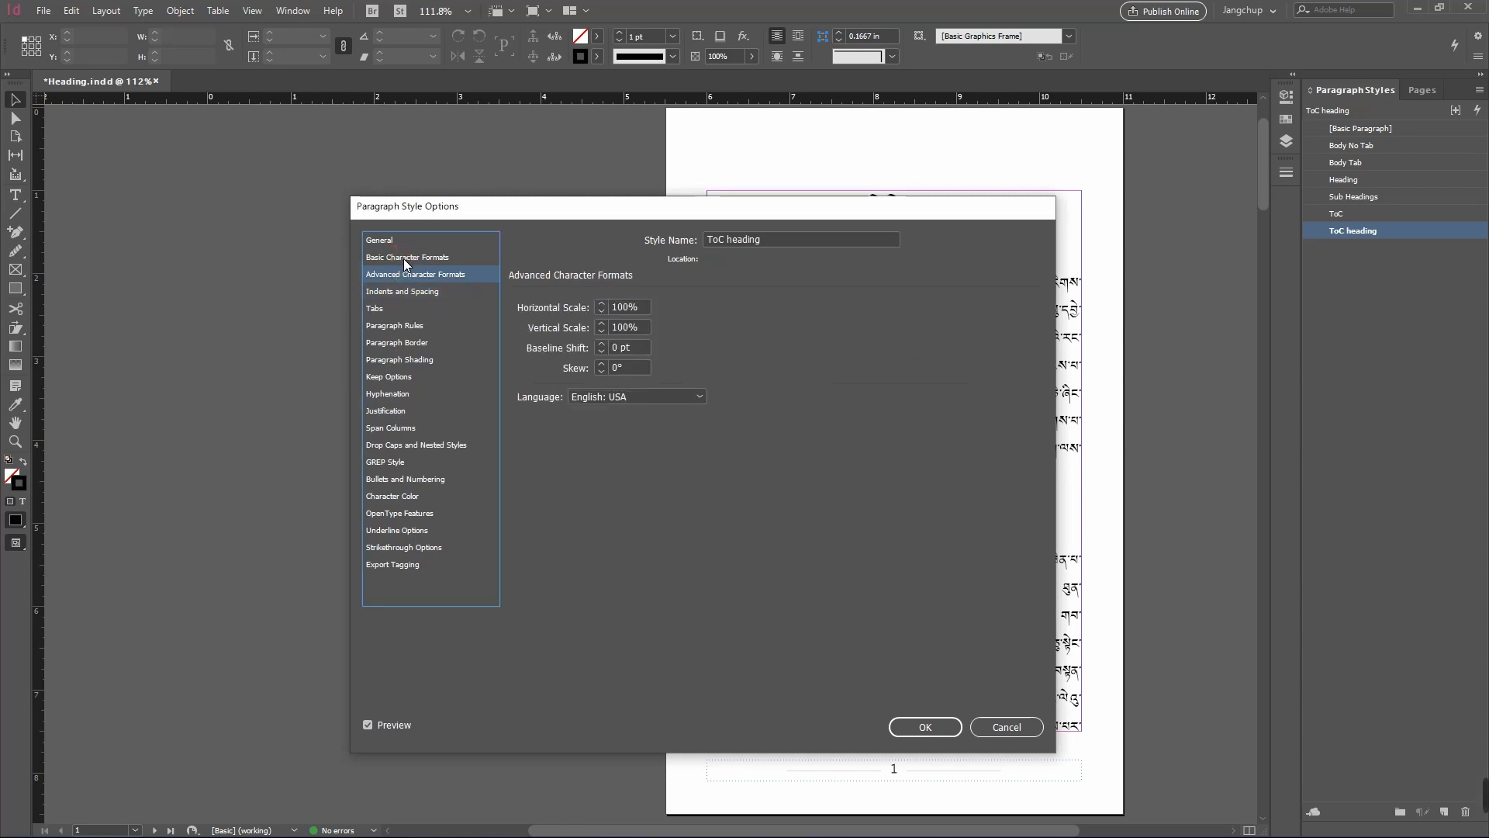
{"action": "left_click", "coordinate": [405, 259]}
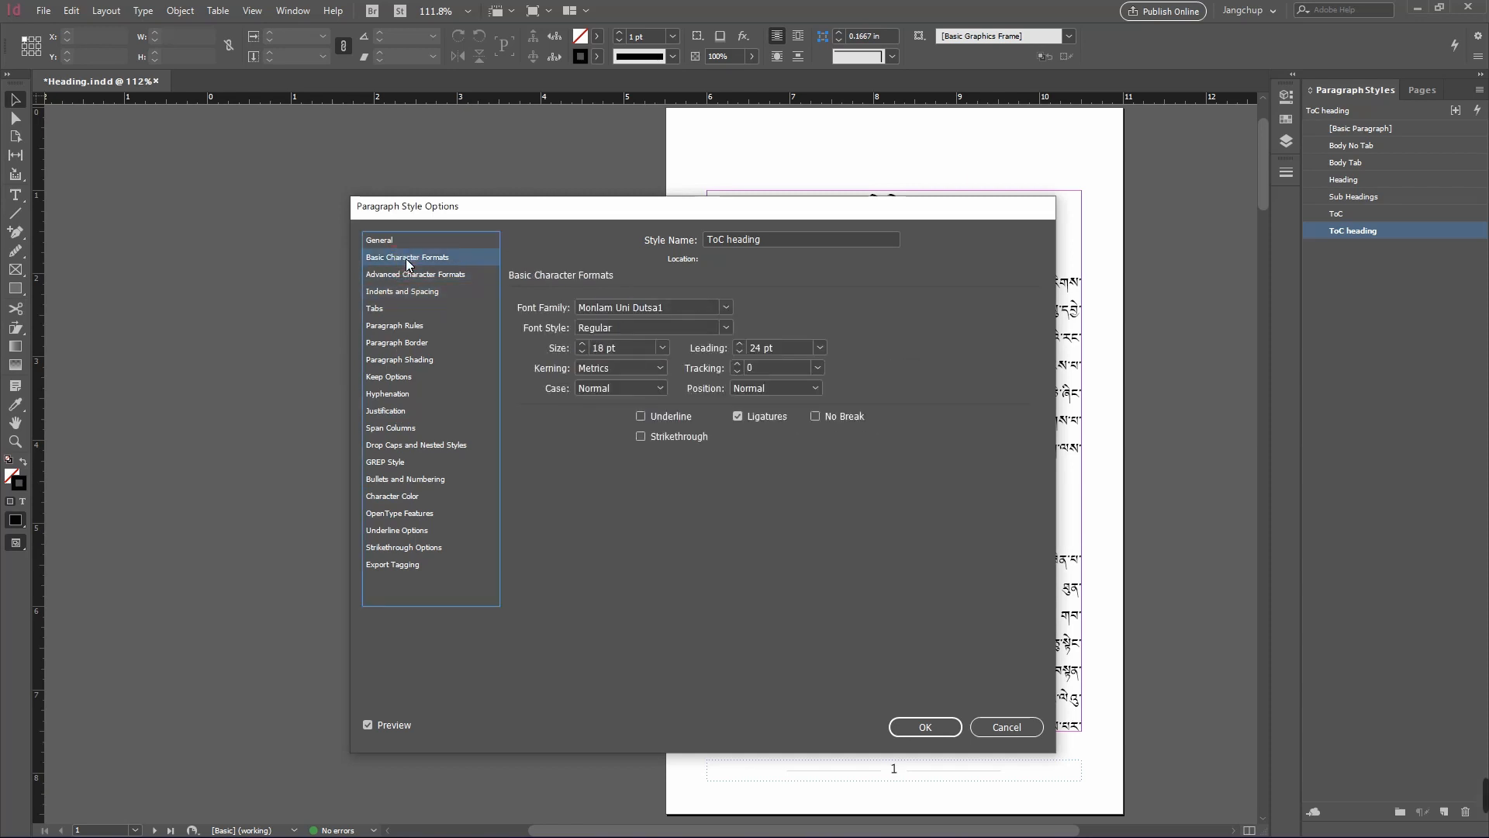
{"action": "left_click", "coordinate": [581, 351]}
{"action": "left_click", "coordinate": [581, 351]}
{"action": "left_click", "coordinate": [581, 352]}
{"action": "left_click", "coordinate": [581, 351]}
{"action": "left_click", "coordinate": [925, 726]}
- Create a paragraph style named ToC Subheading and base it on [No Paragraph Style]
{"action": "left_click", "coordinate": [1357, 322]}
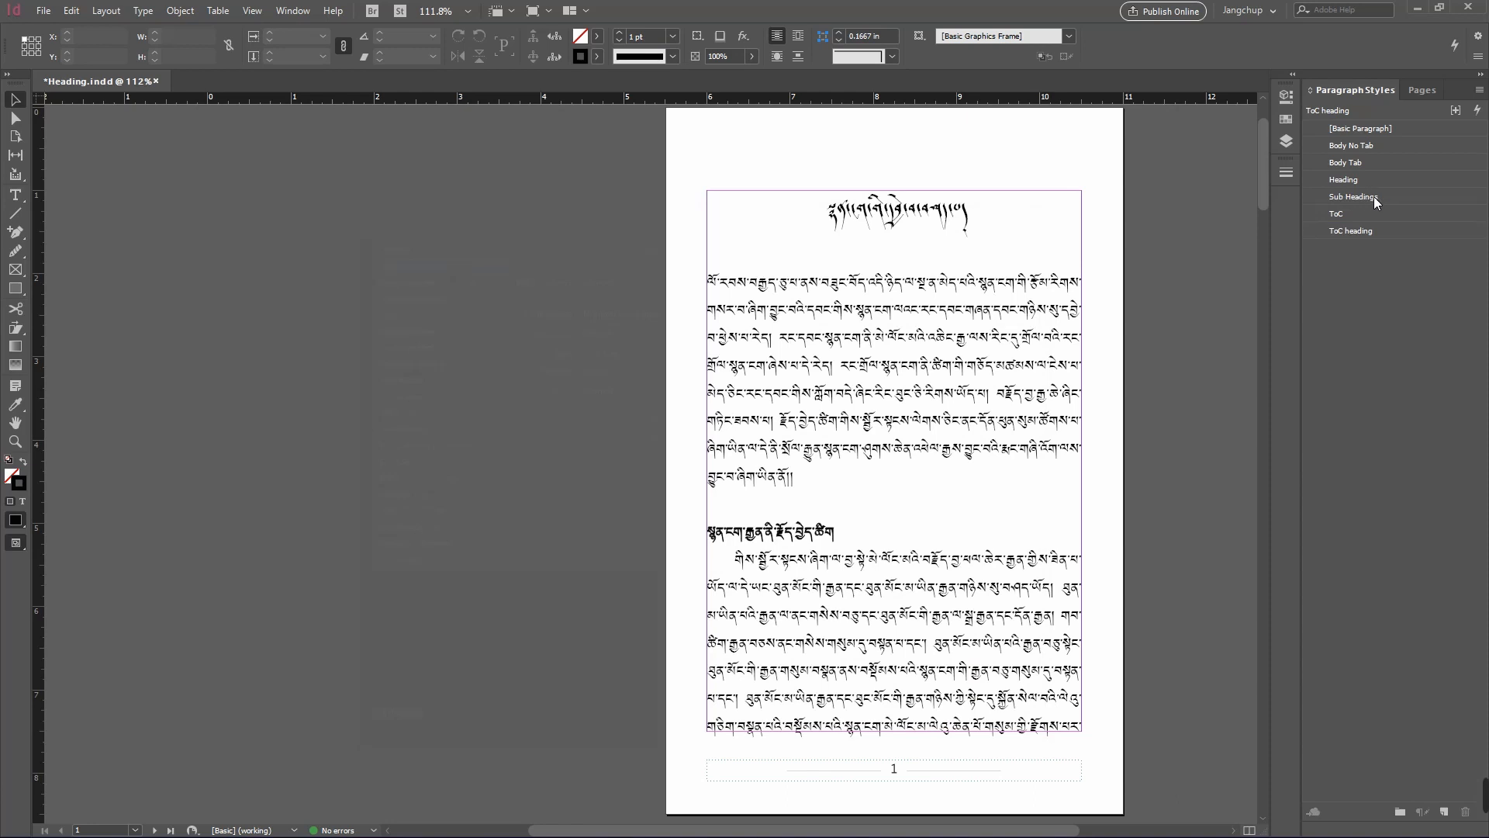
{"action": "left_click", "coordinate": [1439, 807]}
{"action": "double_click", "coordinate": [1424, 248]}
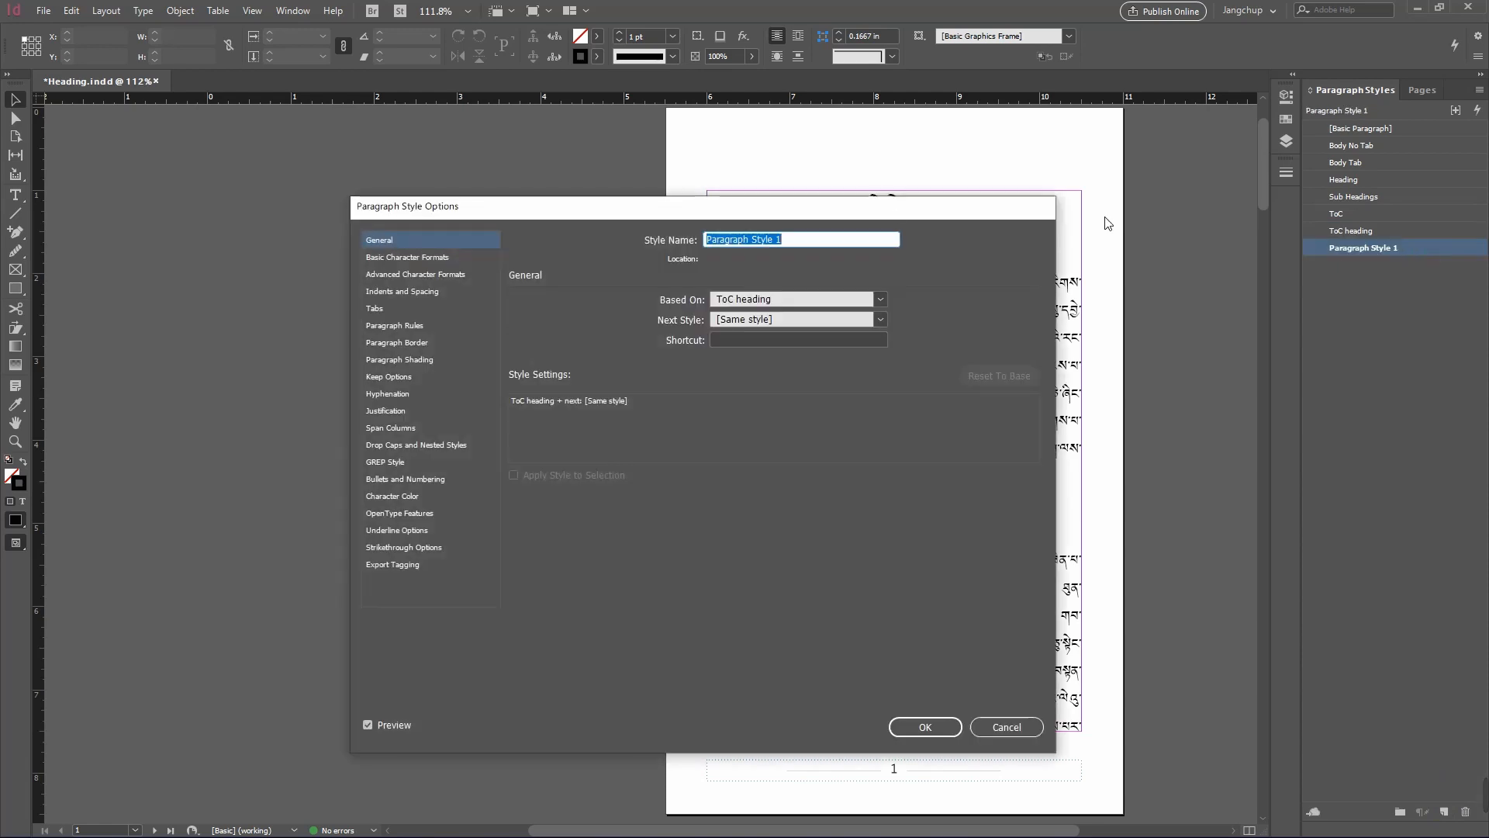
{"action": "type", "text": "To"}
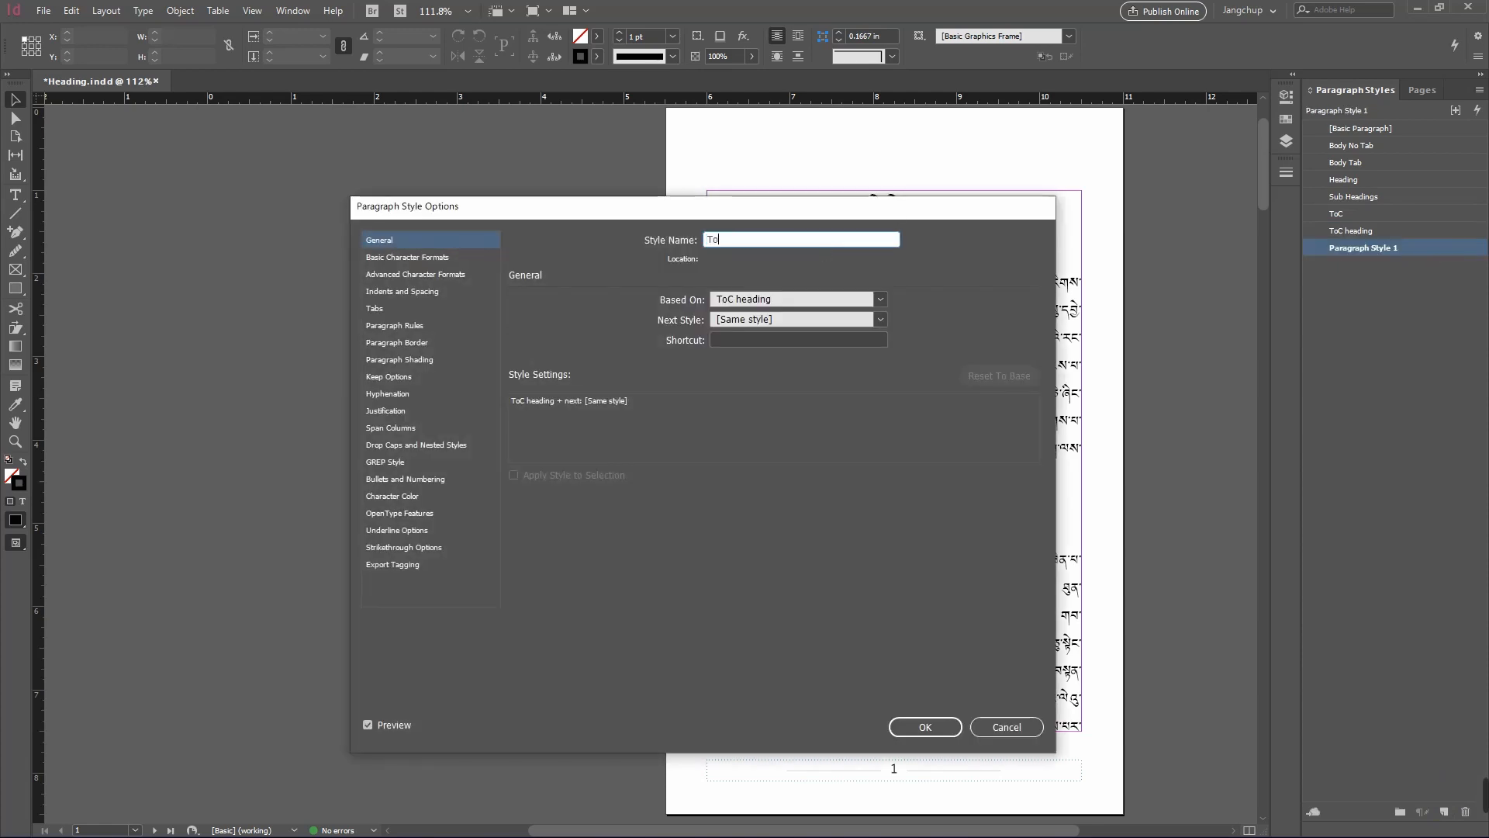
{"action": "type", "text": "C Subheading"}
{"action": "left_click", "coordinate": [723, 303]}
{"action": "left_click", "coordinate": [733, 314]}
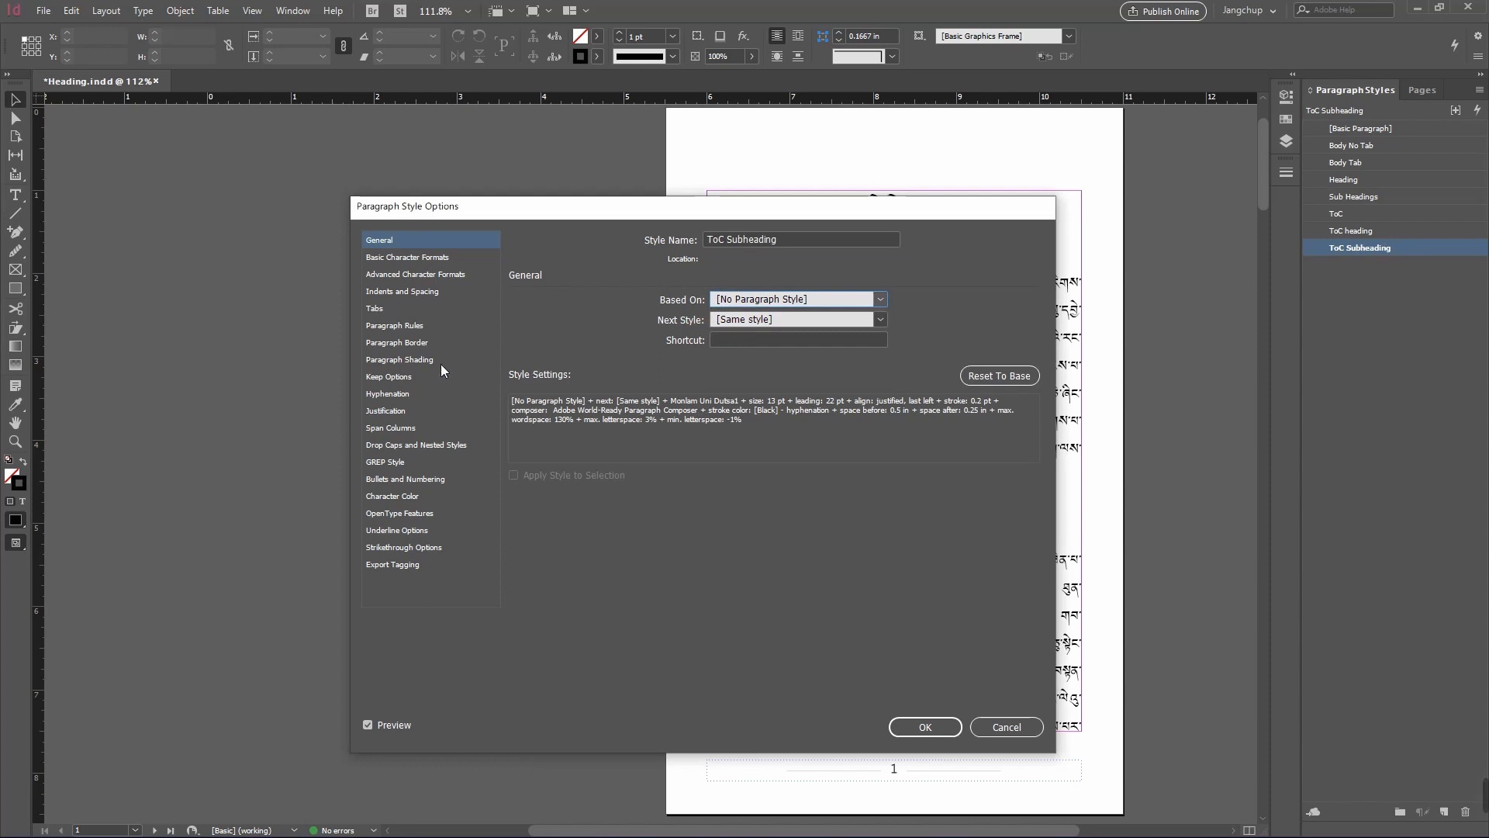
- Set the ToC Subheading style's character stroke colour to [None], check its spacing and font settings, and save the style
{"action": "left_click", "coordinate": [393, 496]}
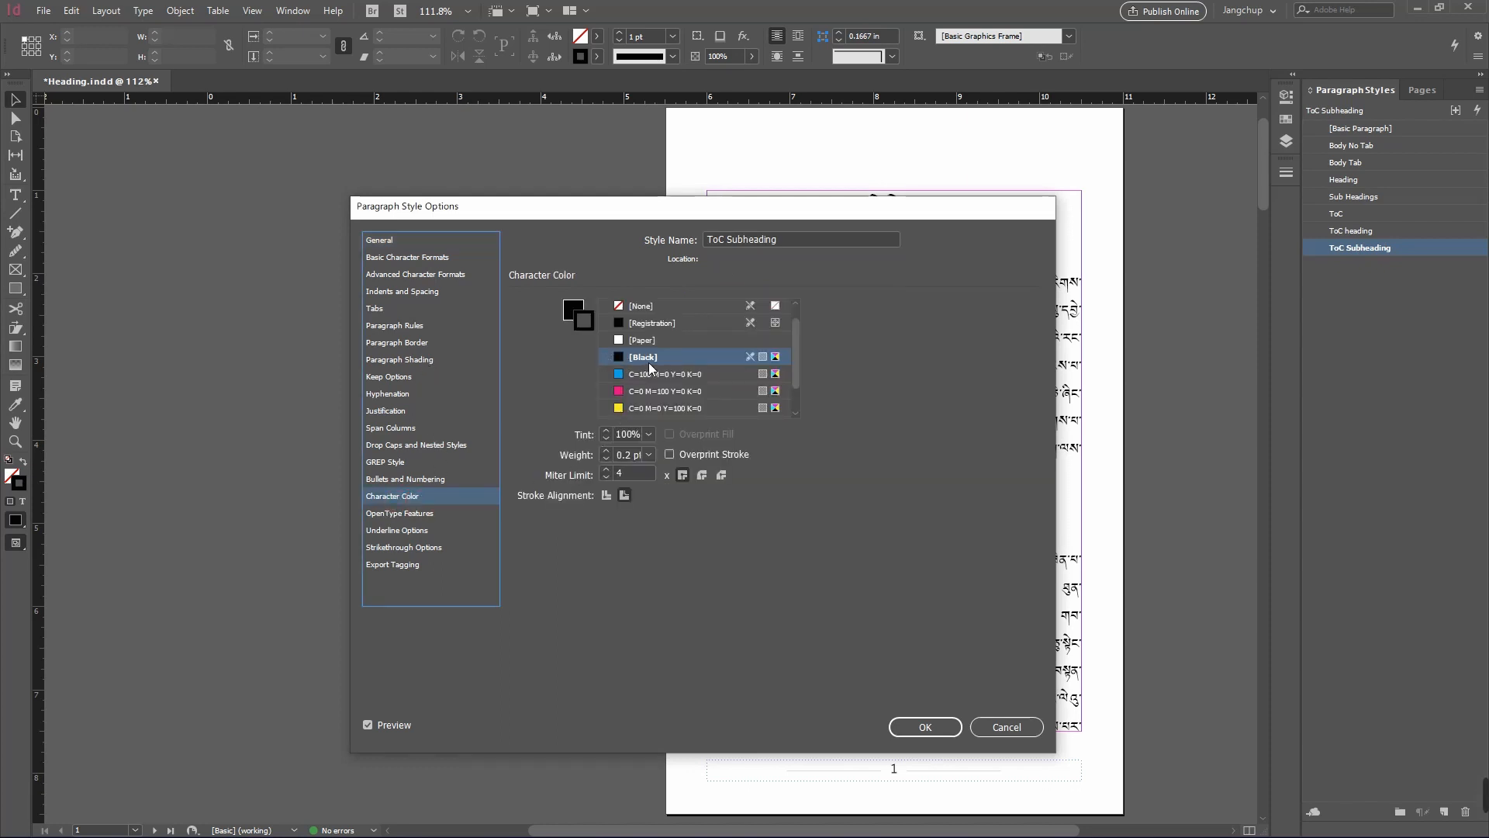
{"action": "left_click", "coordinate": [658, 304]}
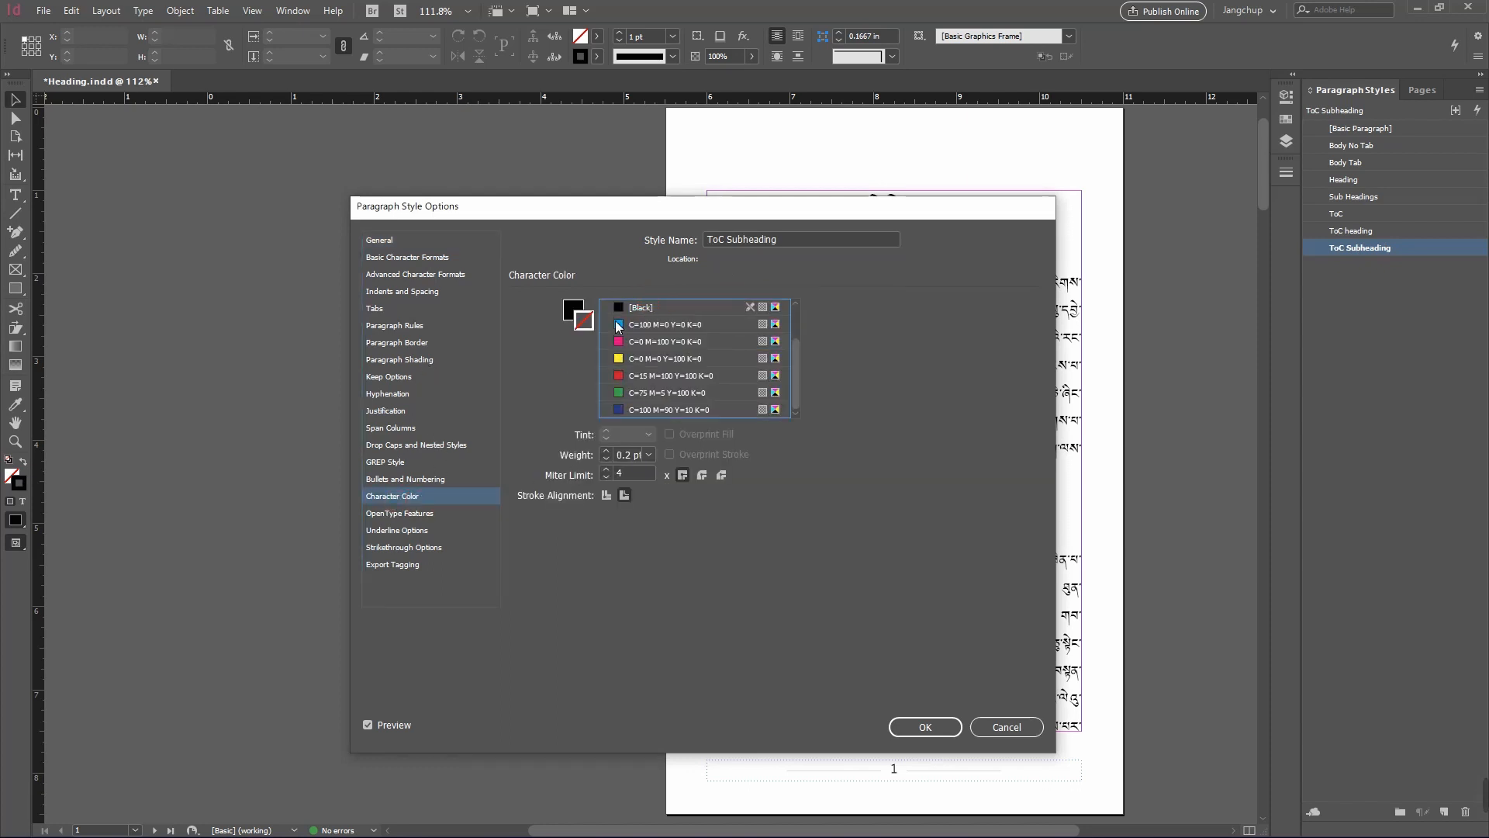
{"action": "left_click", "coordinate": [388, 411]}
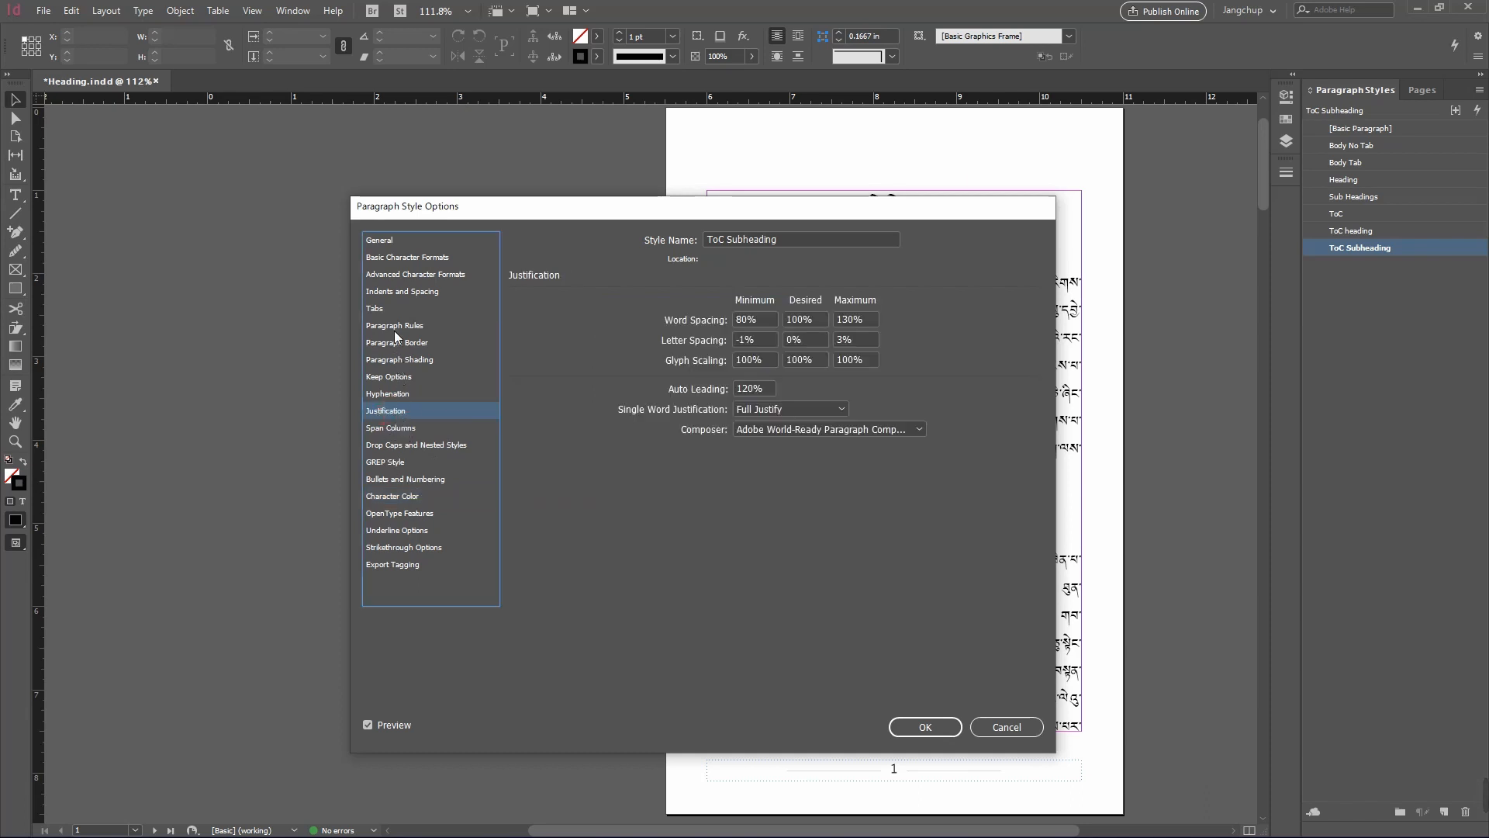
{"action": "left_click", "coordinate": [393, 308]}
{"action": "left_click", "coordinate": [392, 291]}
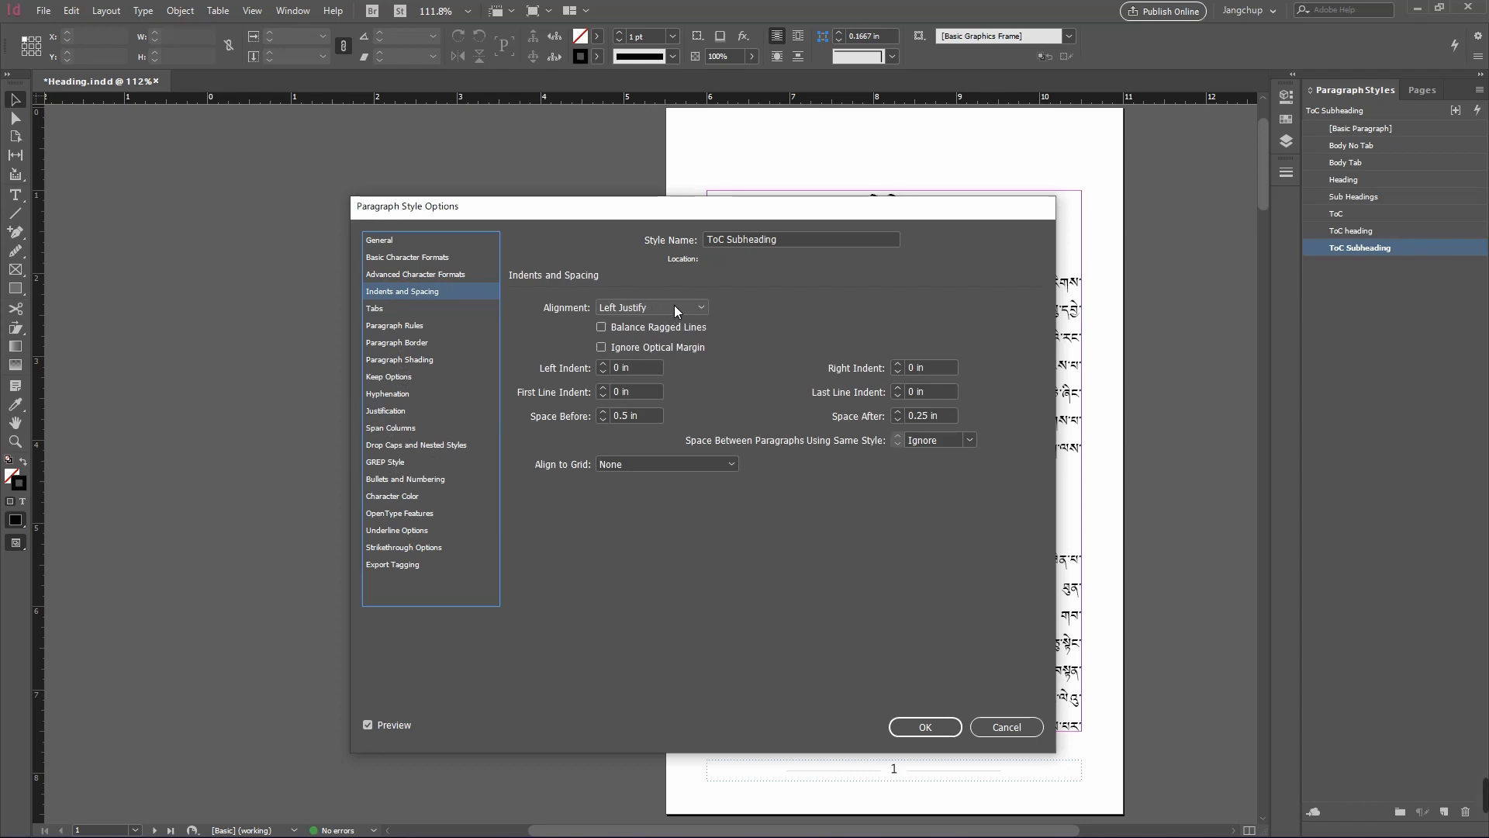
{"action": "left_click", "coordinate": [431, 258]}
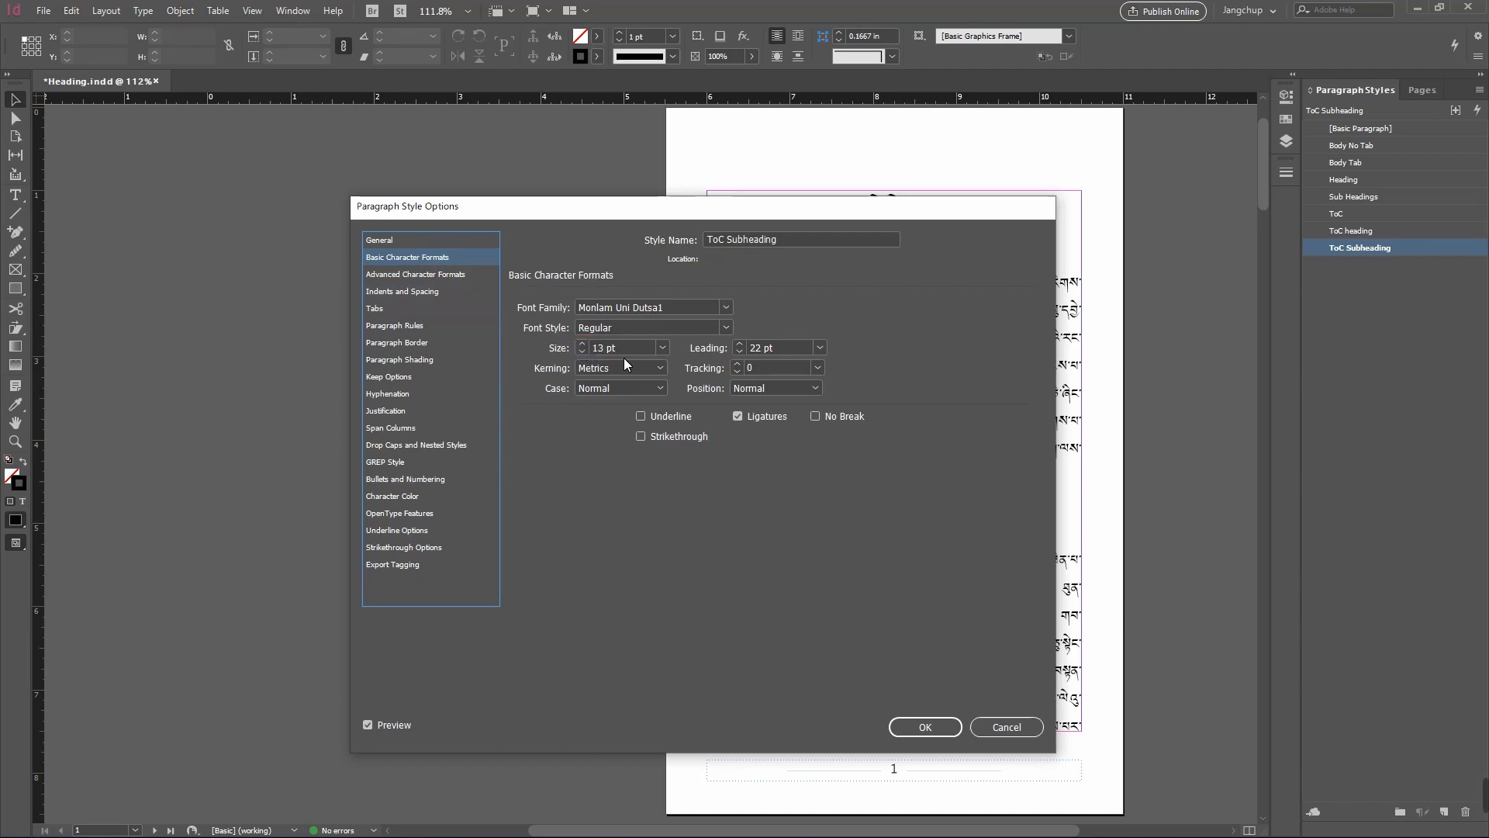
{"action": "left_click", "coordinate": [927, 727]}
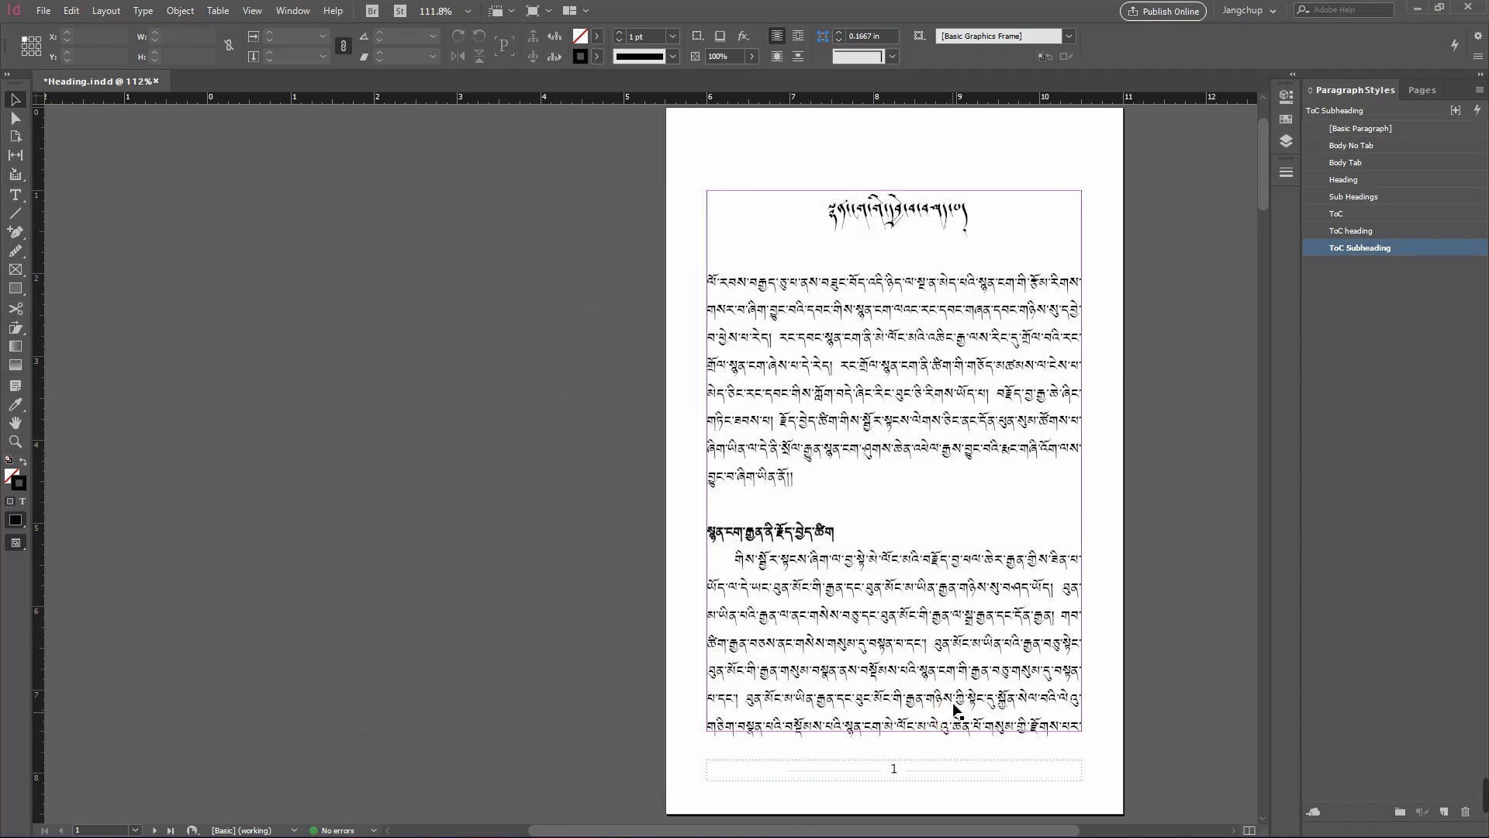
- Start a table of contents, title it དཀར་ཆག and assign the ToC paragraph style to the title
{"action": "left_click", "coordinate": [1356, 346]}
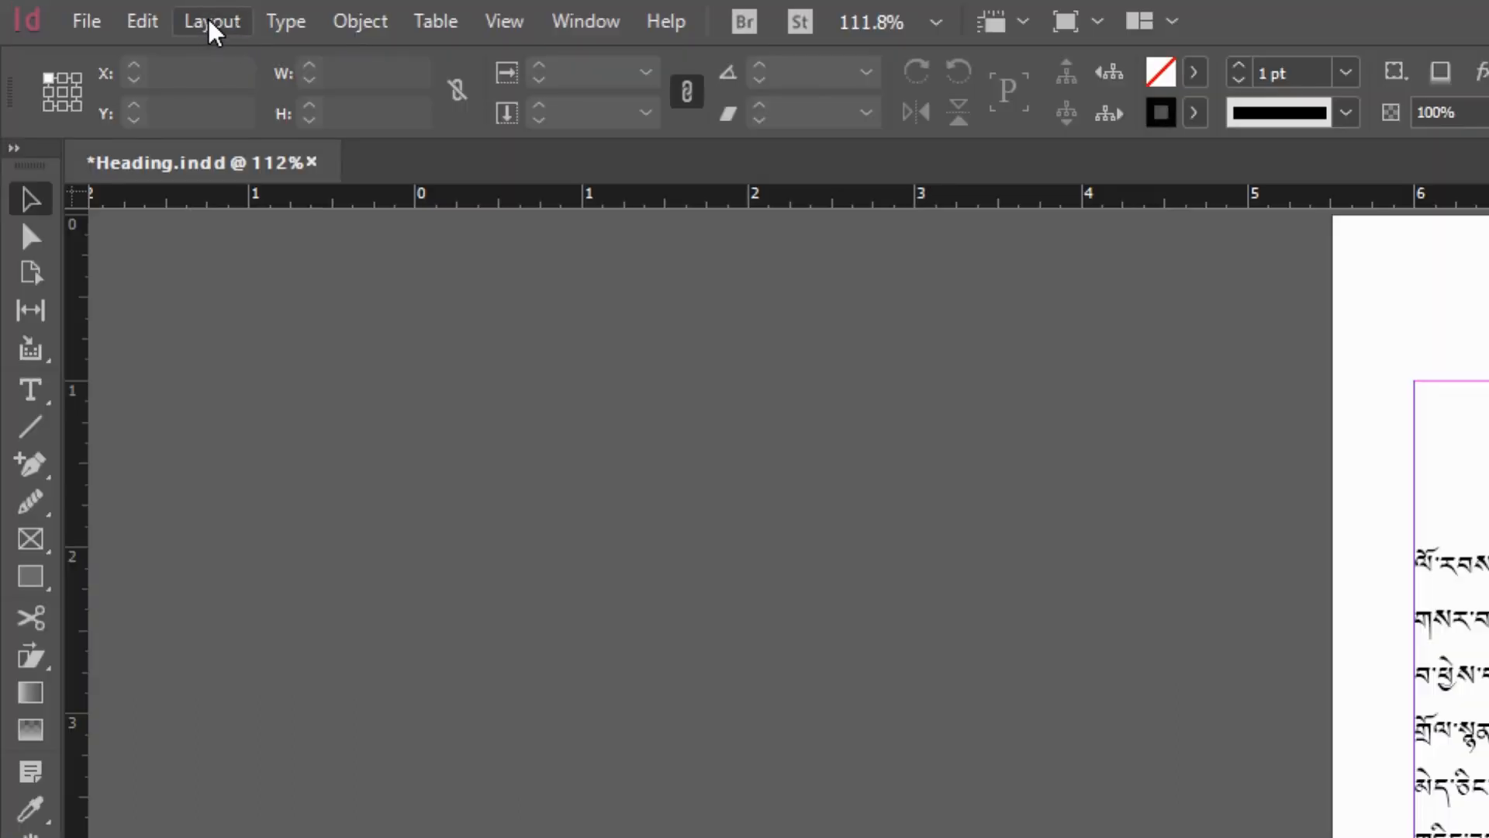
{"action": "left_click", "coordinate": [211, 25]}
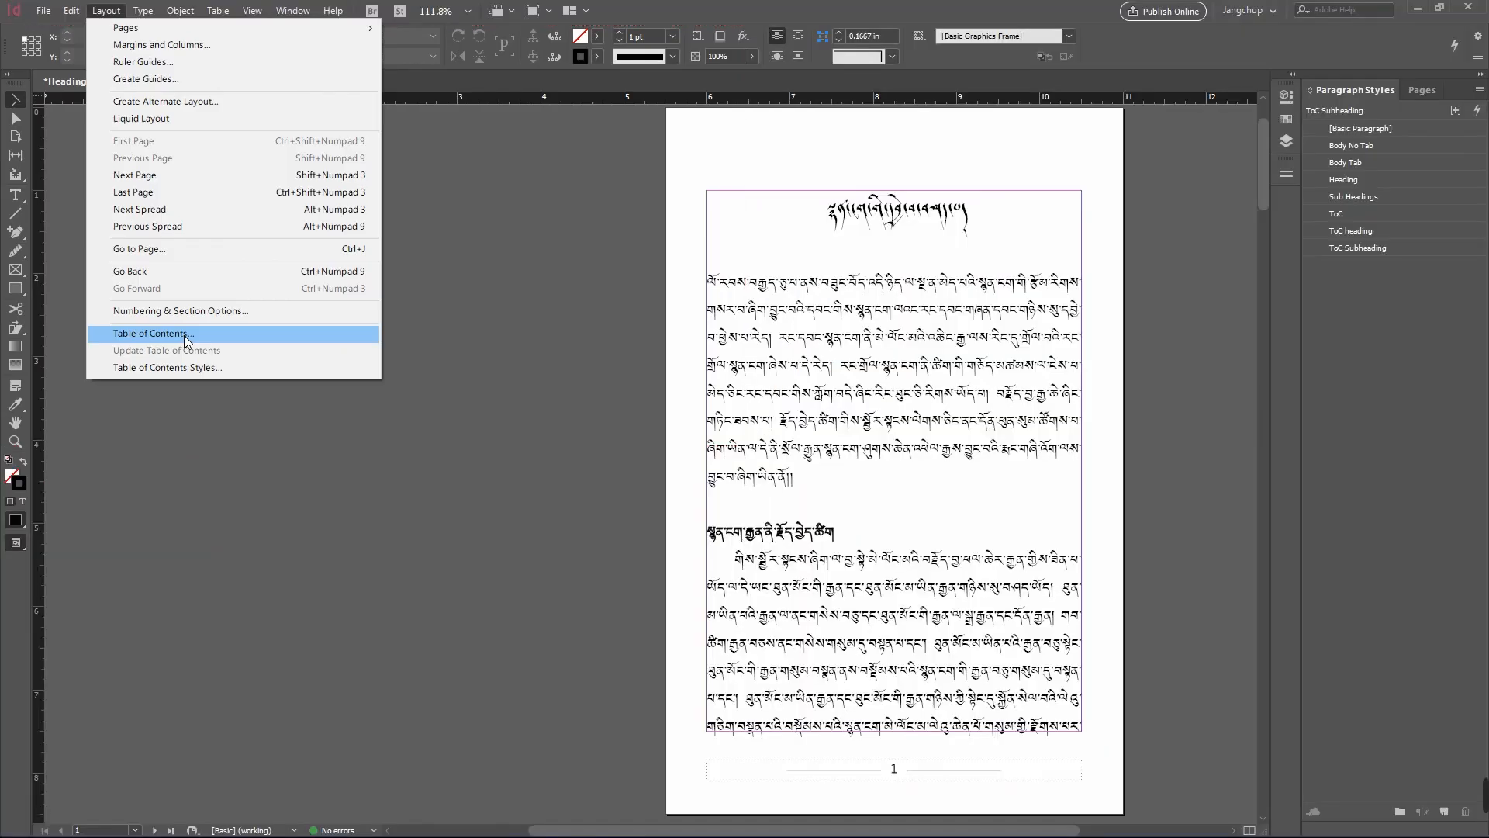
{"action": "left_click", "coordinate": [374, 616]}
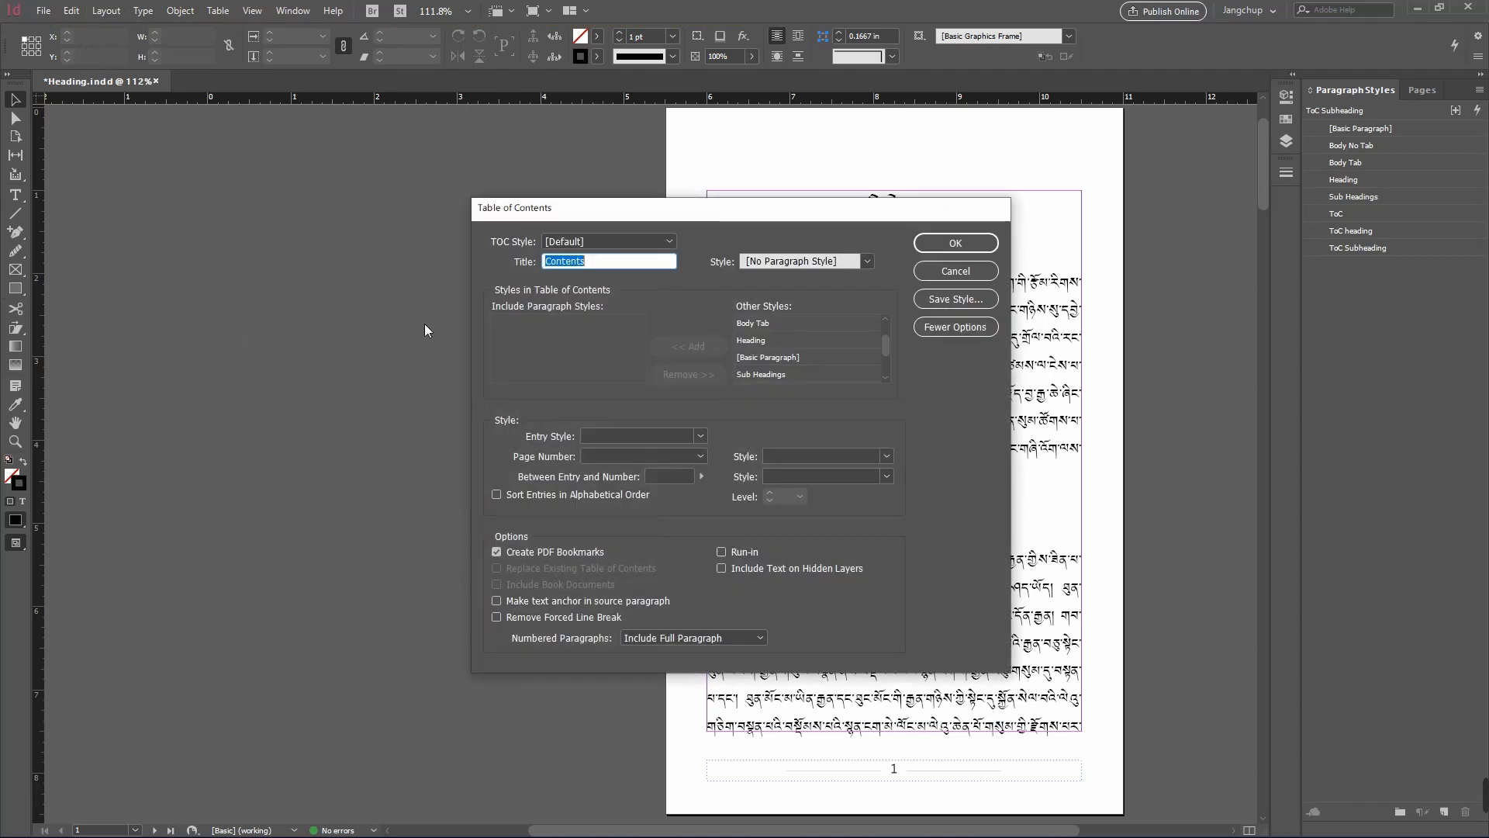
{"action": "left_click_drag", "start_coordinate": [592, 202], "coordinate": [218, 176]}
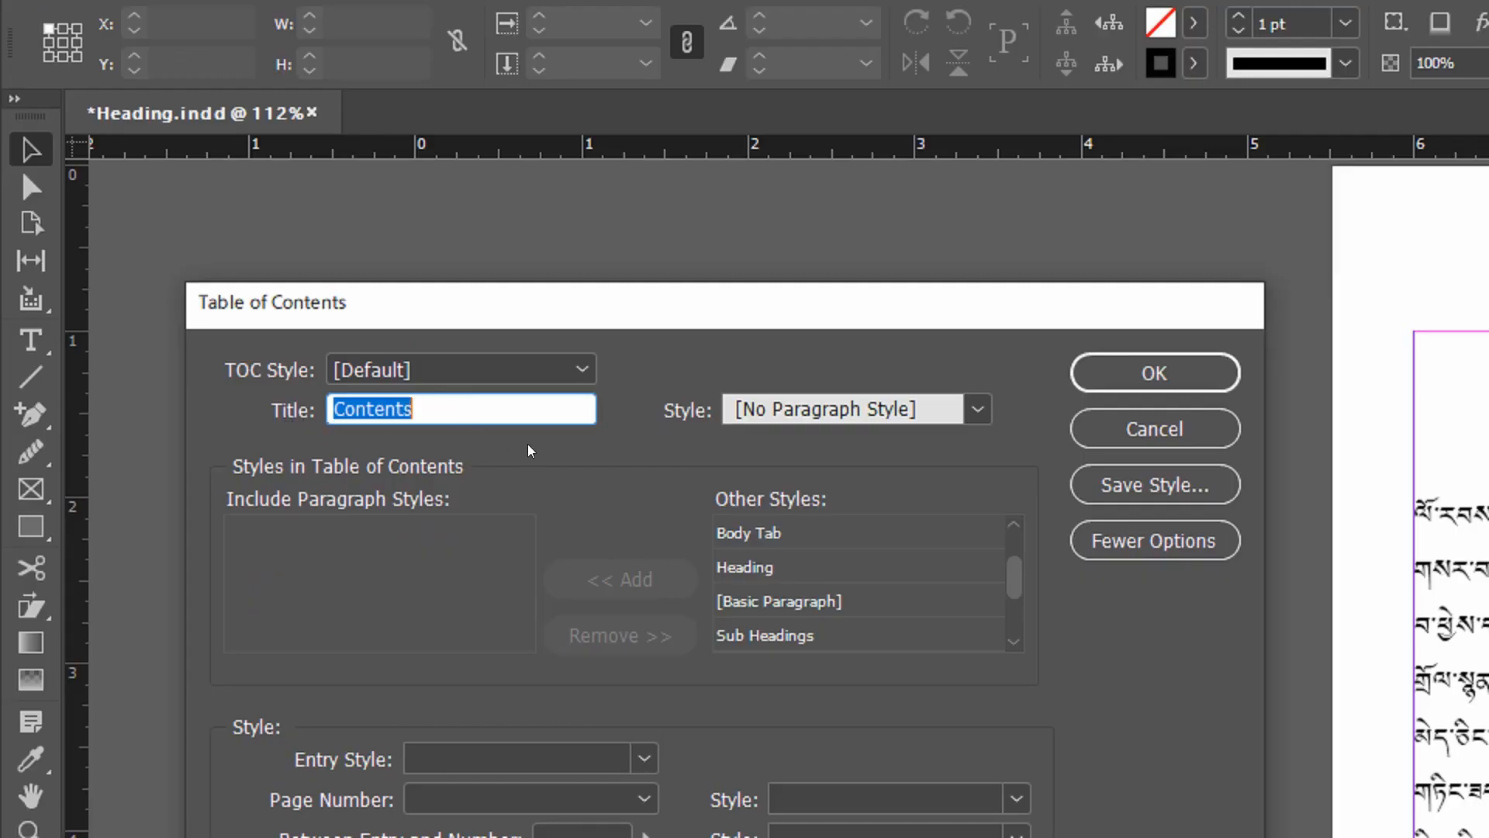
{"action": "type", "text": "ཀ"}
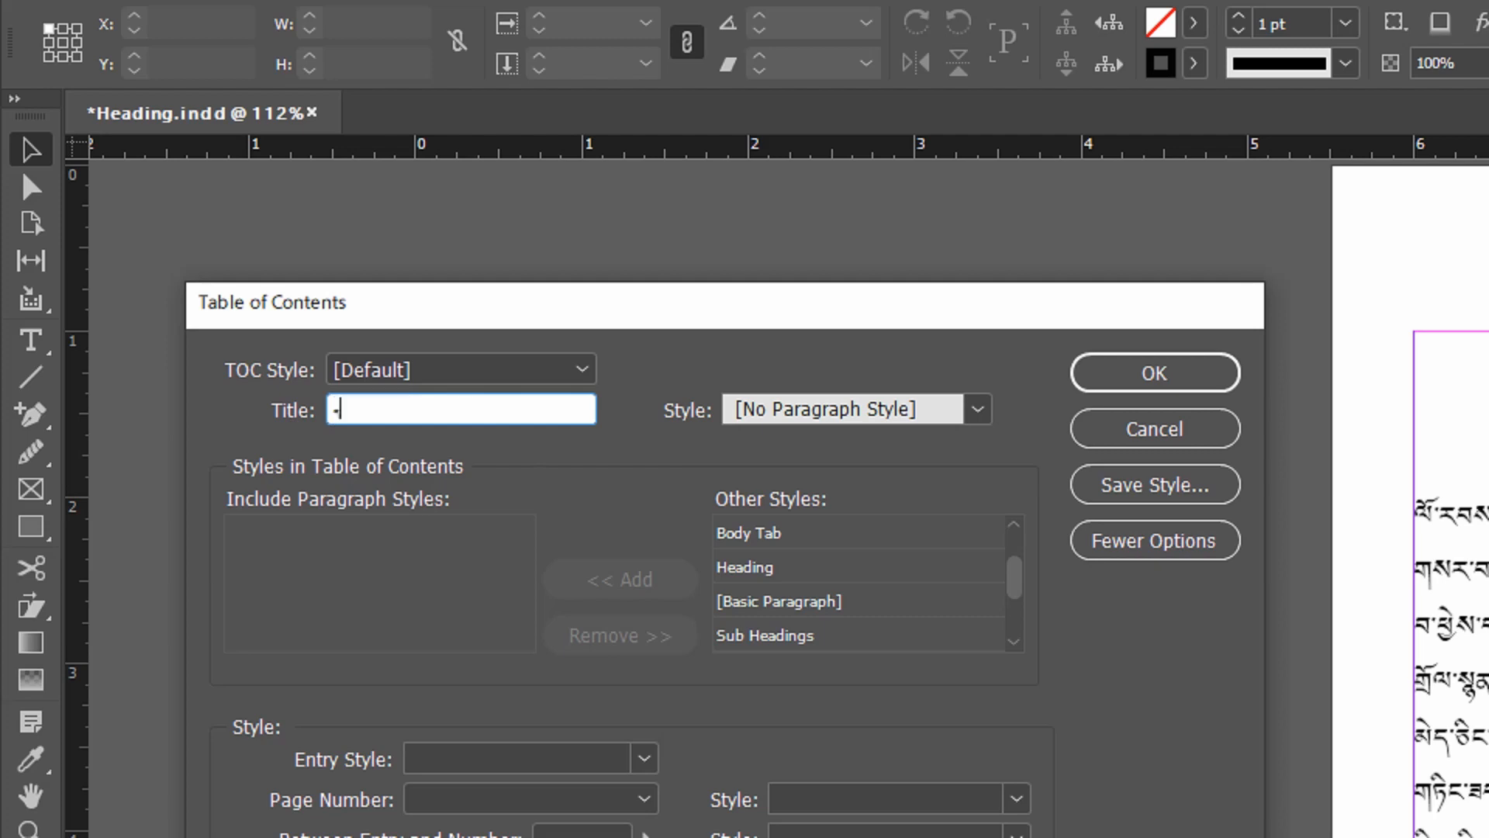
{"action": "type", "text": "ར་ཆ"}
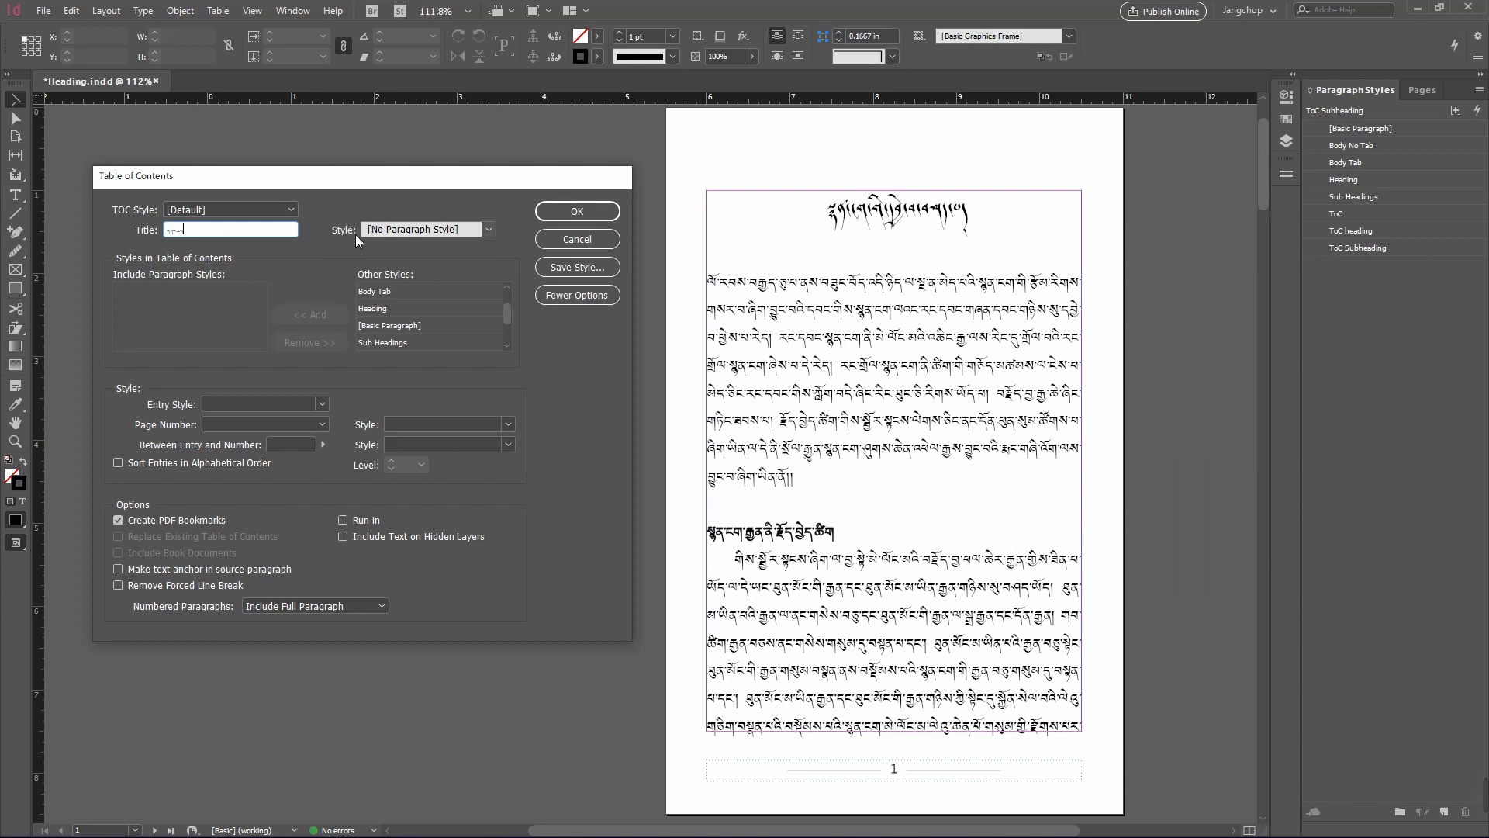
{"action": "left_click", "coordinate": [486, 230]}
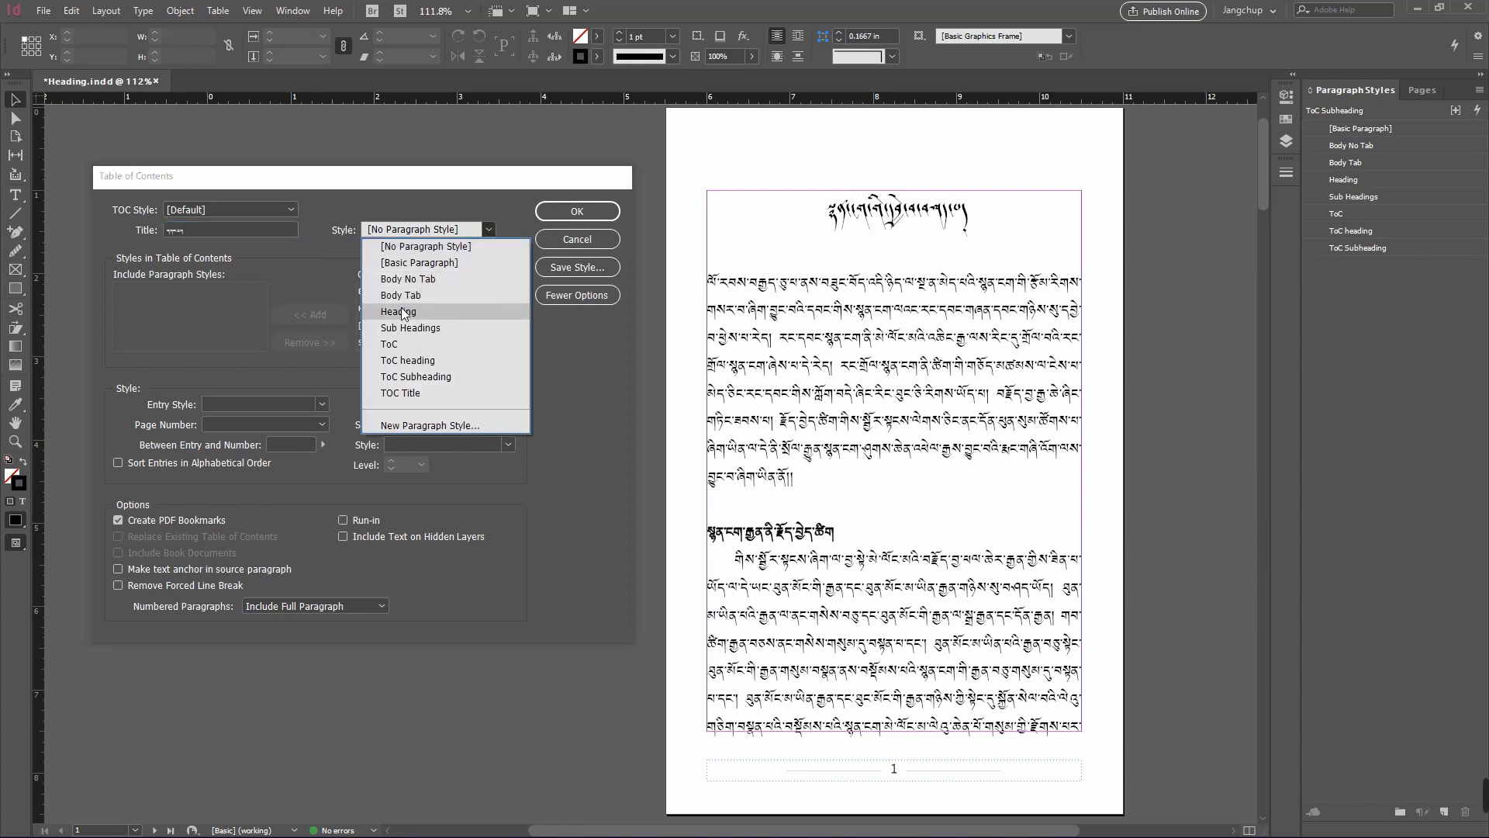
{"action": "left_click", "coordinate": [397, 347]}
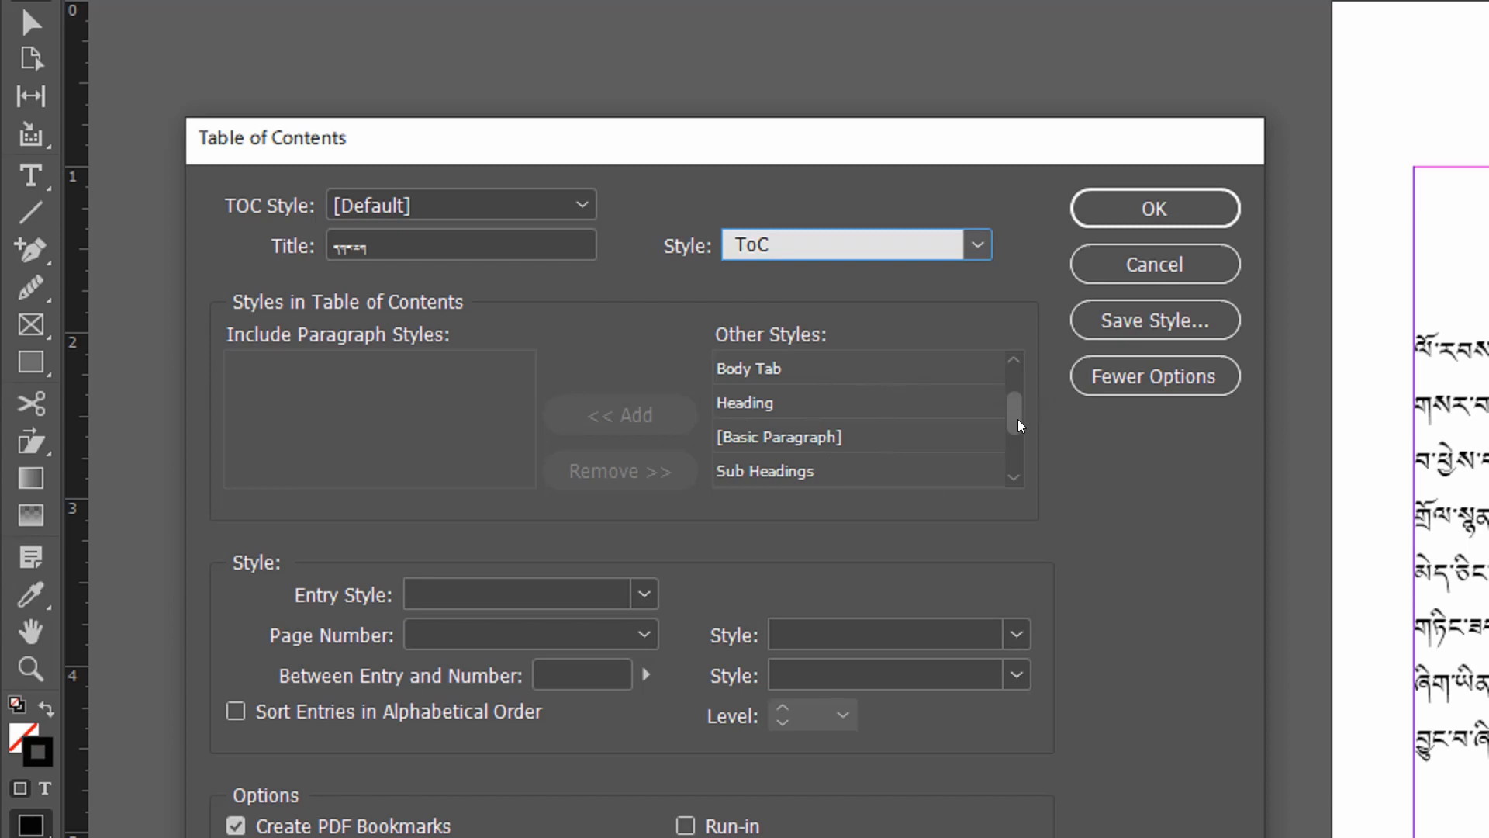
- Include the Heading and Sub Headings paragraph styles in the table of contents
{"action": "mouse_move", "coordinate": [1017, 419]}
{"action": "left_mouse_down"}
{"action": "mouse_move", "coordinate": [1016, 459]}
{"action": "mouse_move", "coordinate": [1016, 393]}
{"action": "left_mouse_up"}
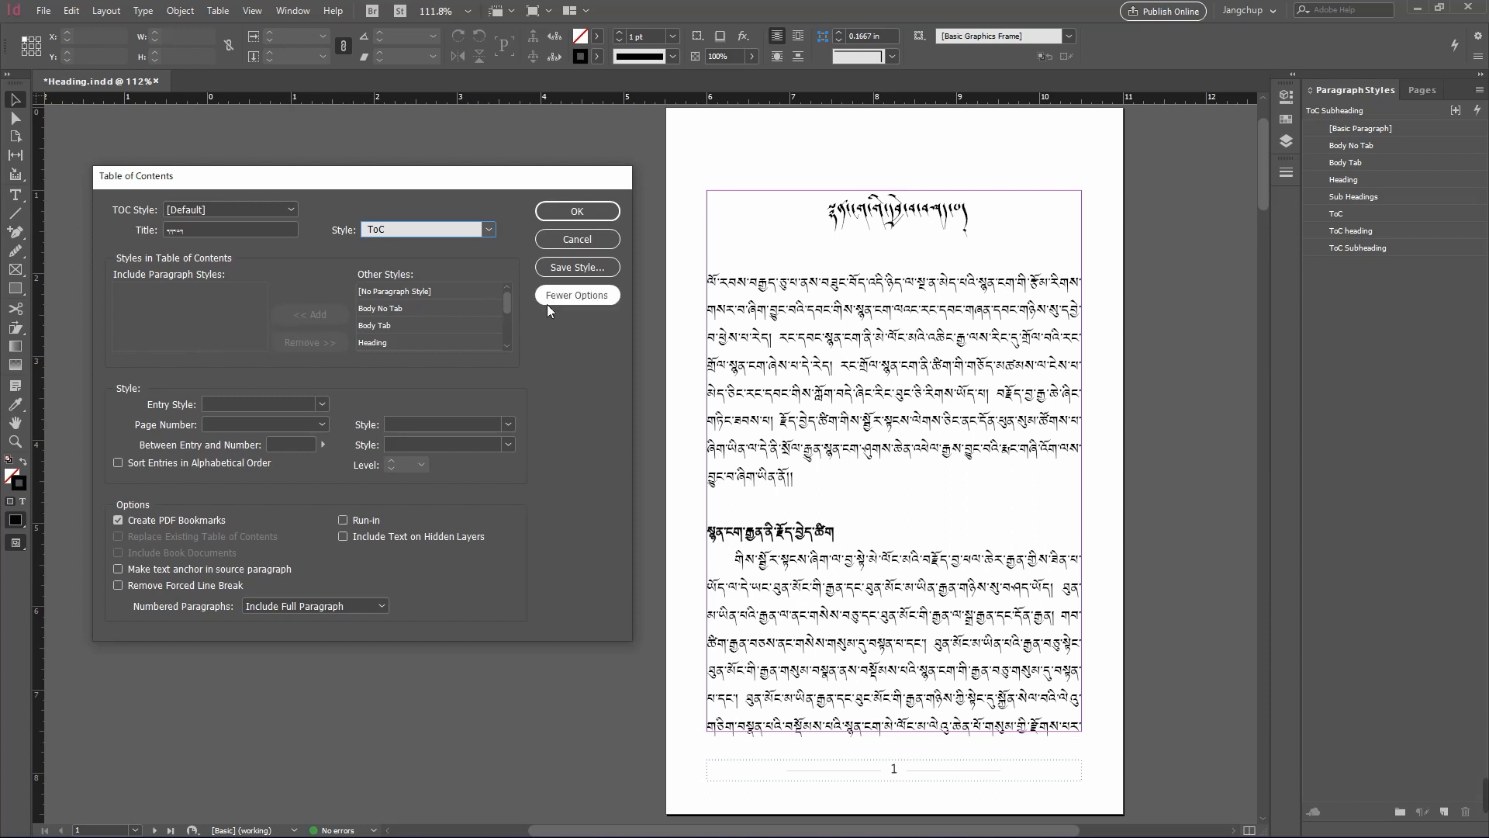
{"action": "scroll", "coordinate": [505, 300], "scroll_direction": "down", "scroll_amount": 1}
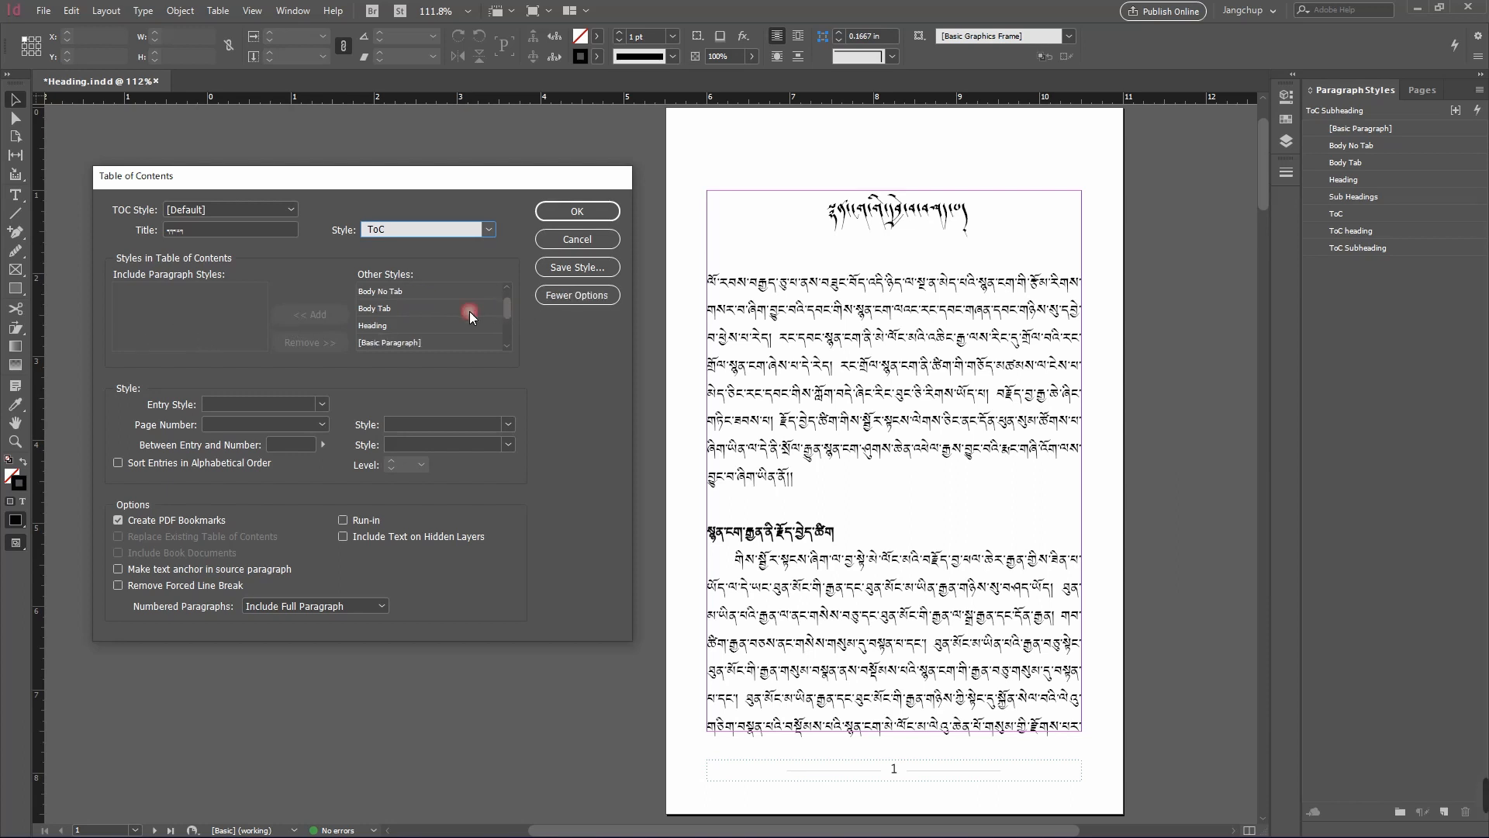
{"action": "left_click", "coordinate": [399, 326]}
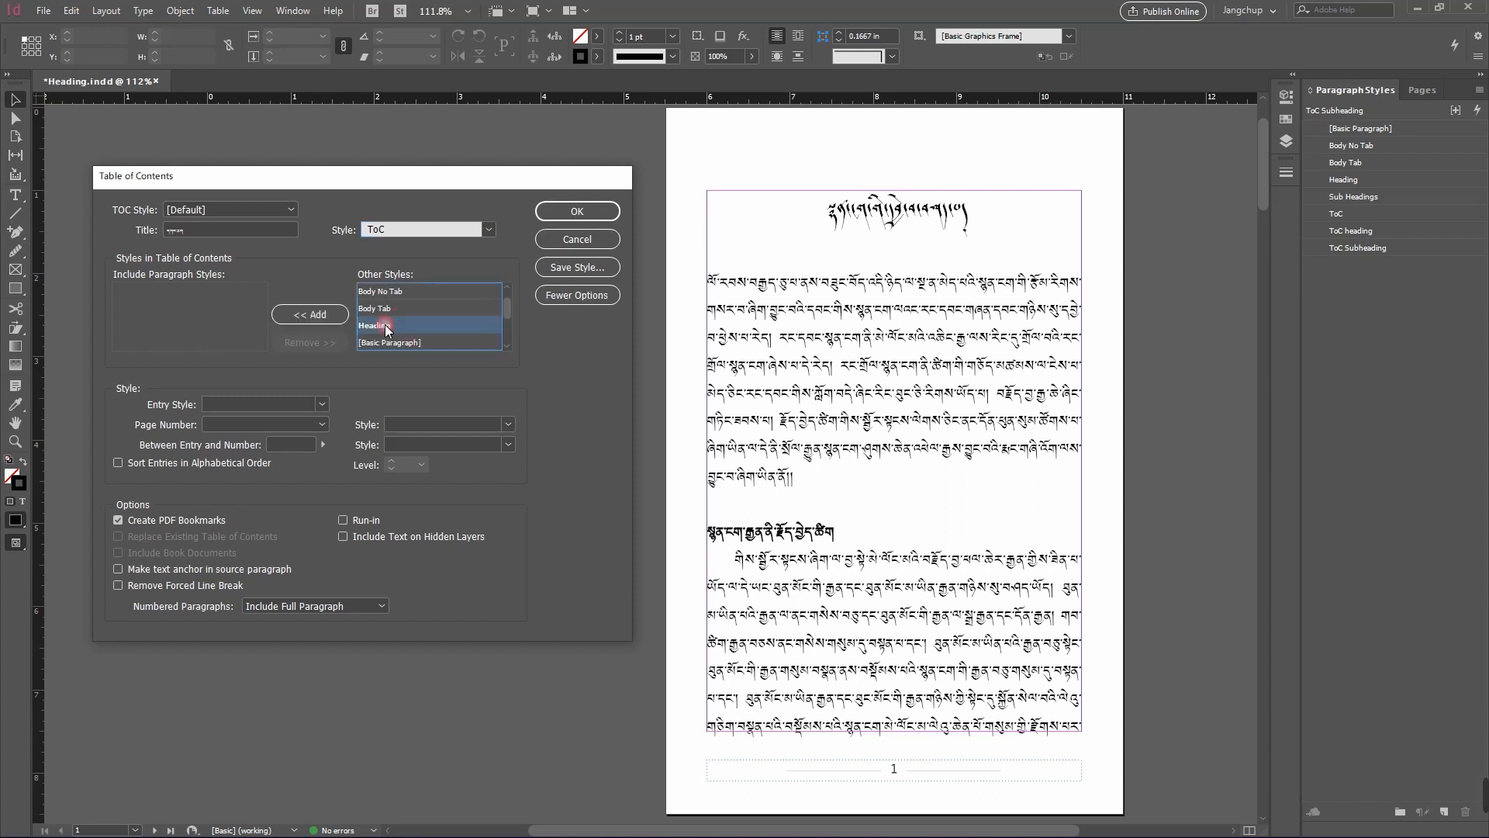
{"action": "left_click", "coordinate": [316, 314]}
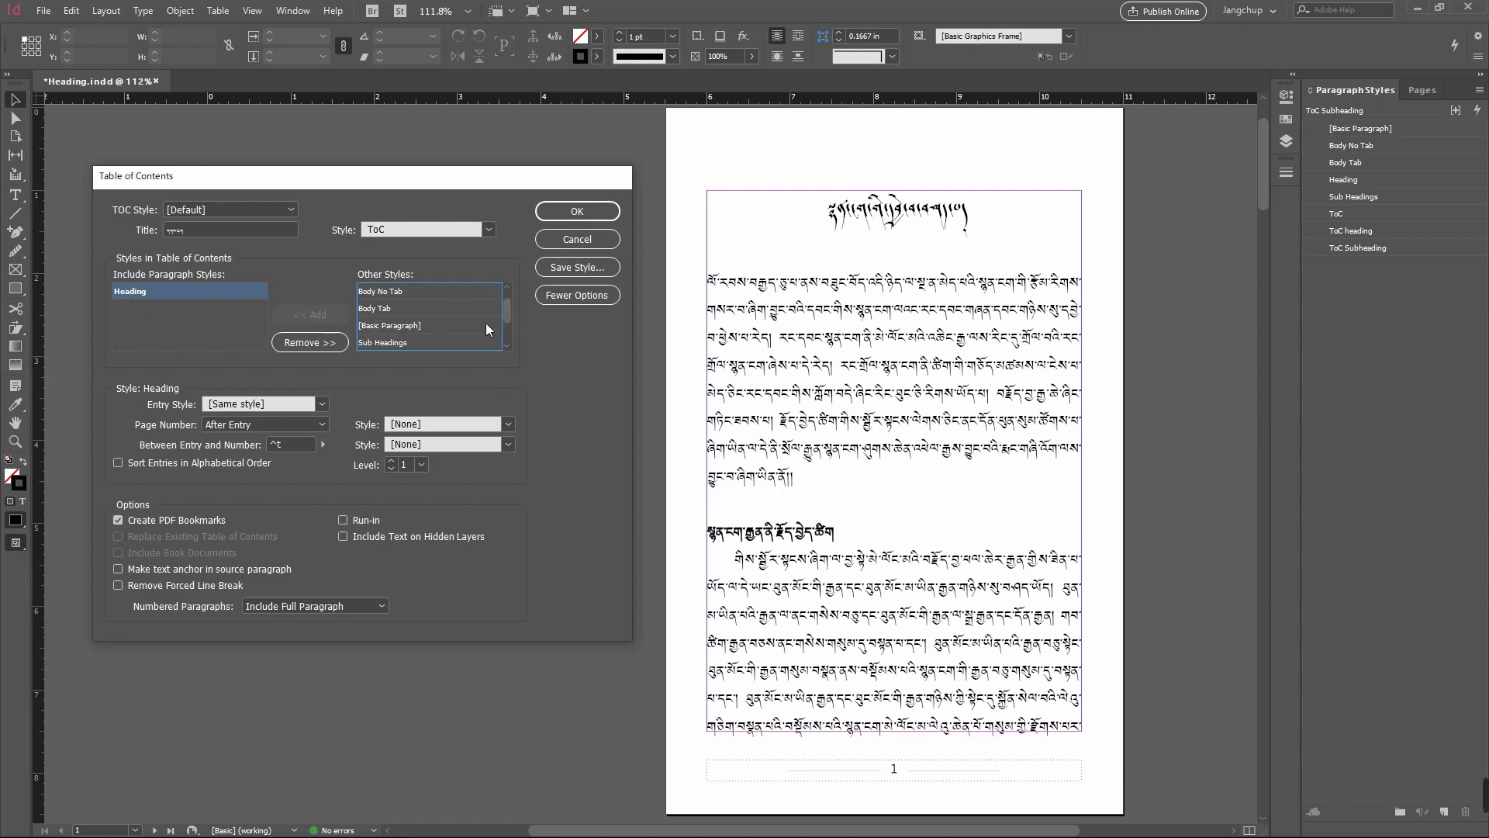
{"action": "scroll", "coordinate": [506, 314], "scroll_direction": "down", "scroll_amount": 1}
{"action": "left_click", "coordinate": [396, 325]}
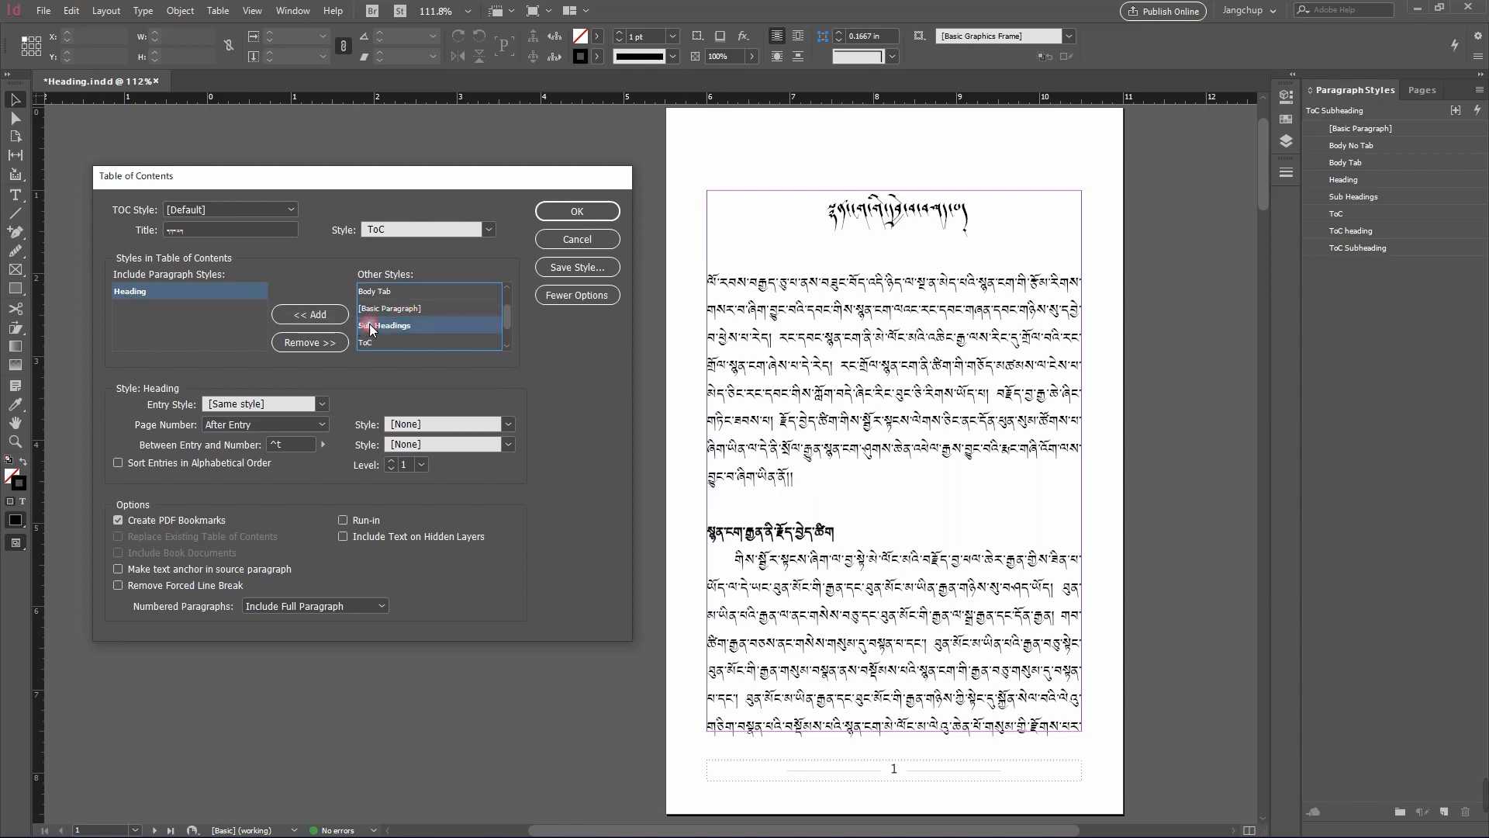
{"action": "left_click", "coordinate": [310, 311]}
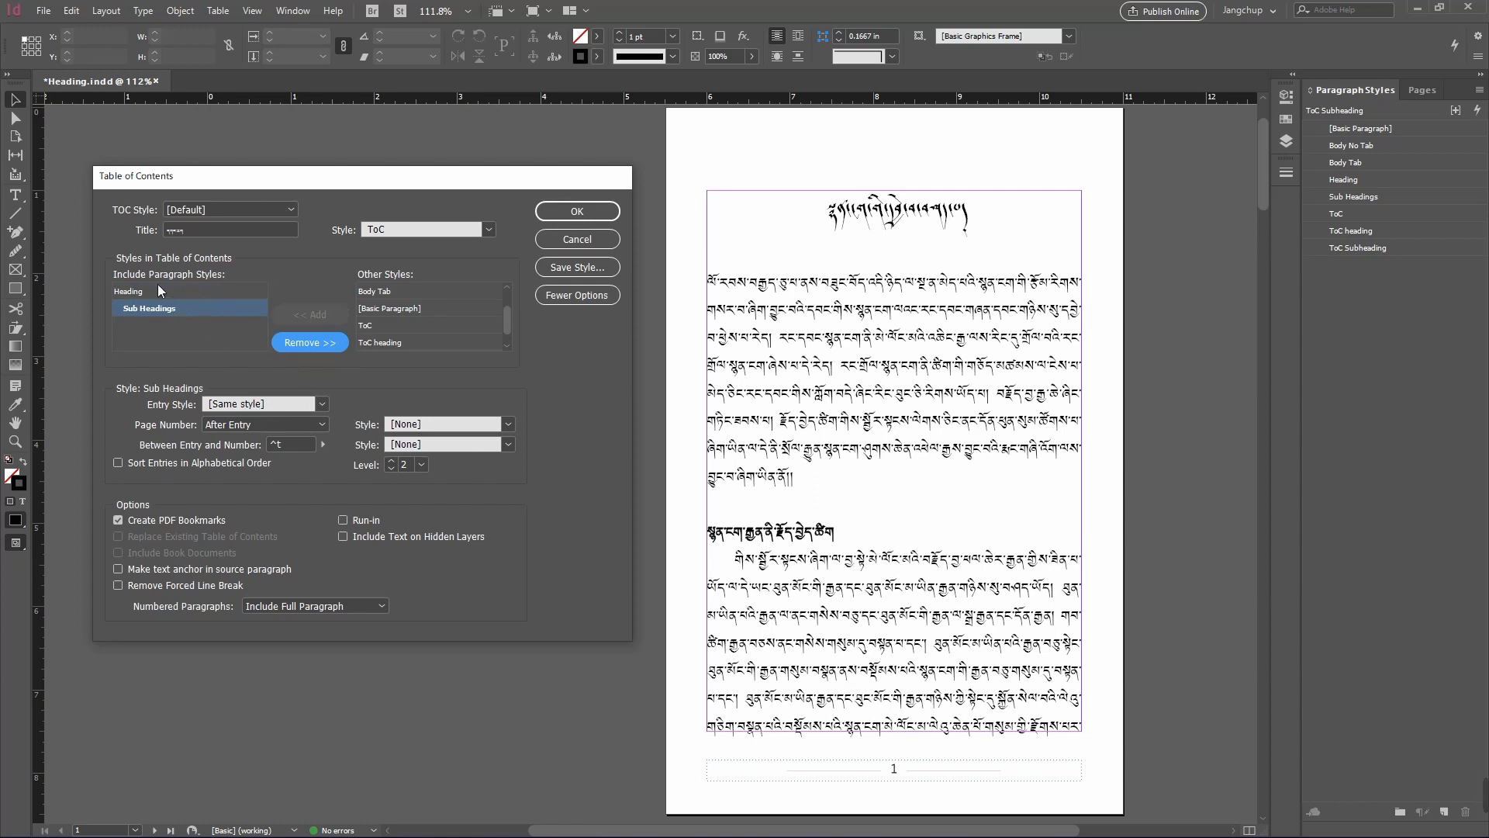
- Review the two included styles' settings and set the Heading entry style to ToC heading
{"action": "left_click", "coordinate": [135, 293]}
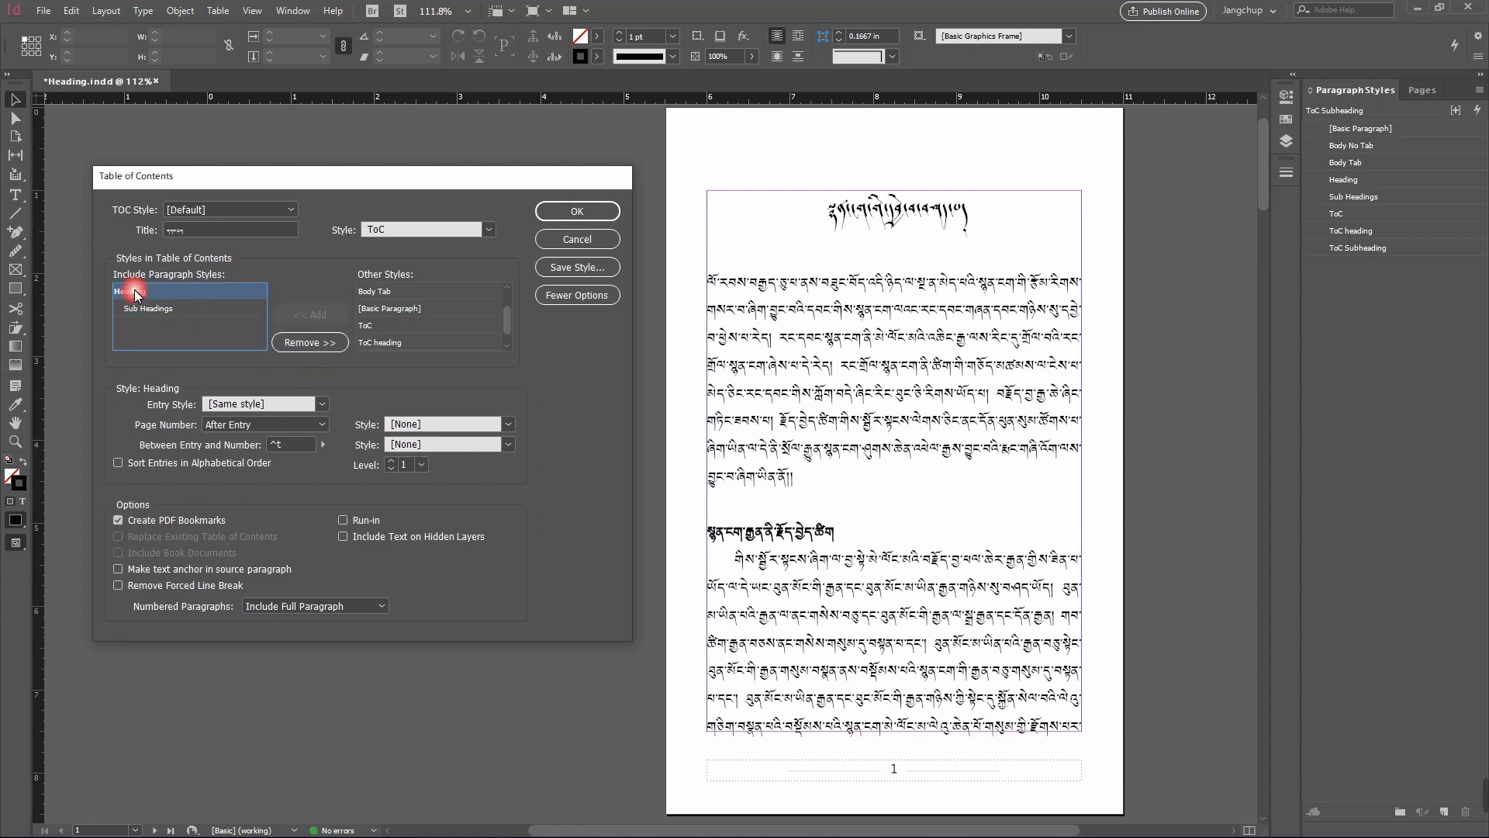
{"action": "left_click", "coordinate": [194, 309]}
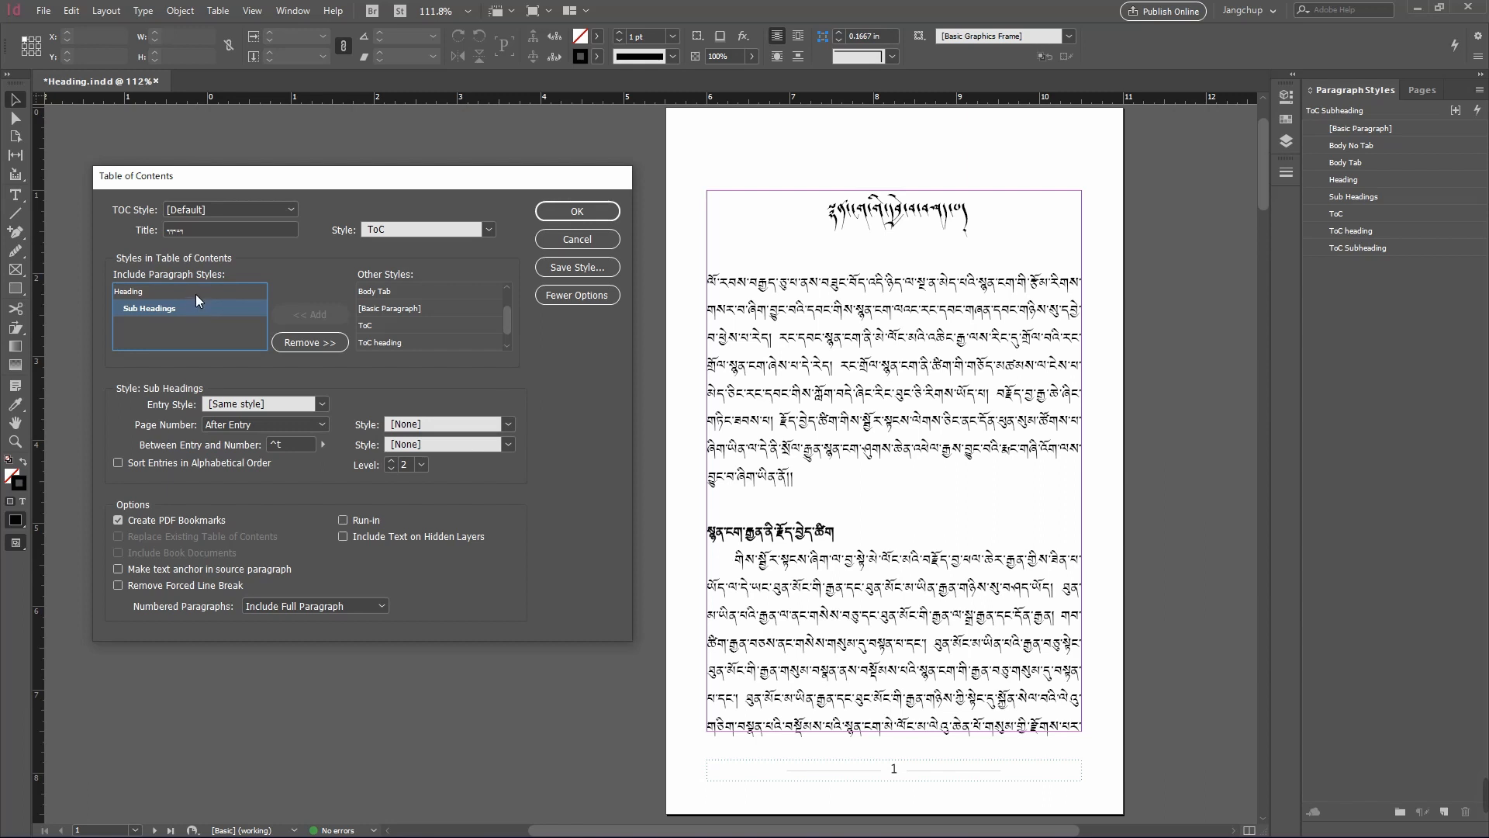
{"action": "left_click", "coordinate": [196, 293]}
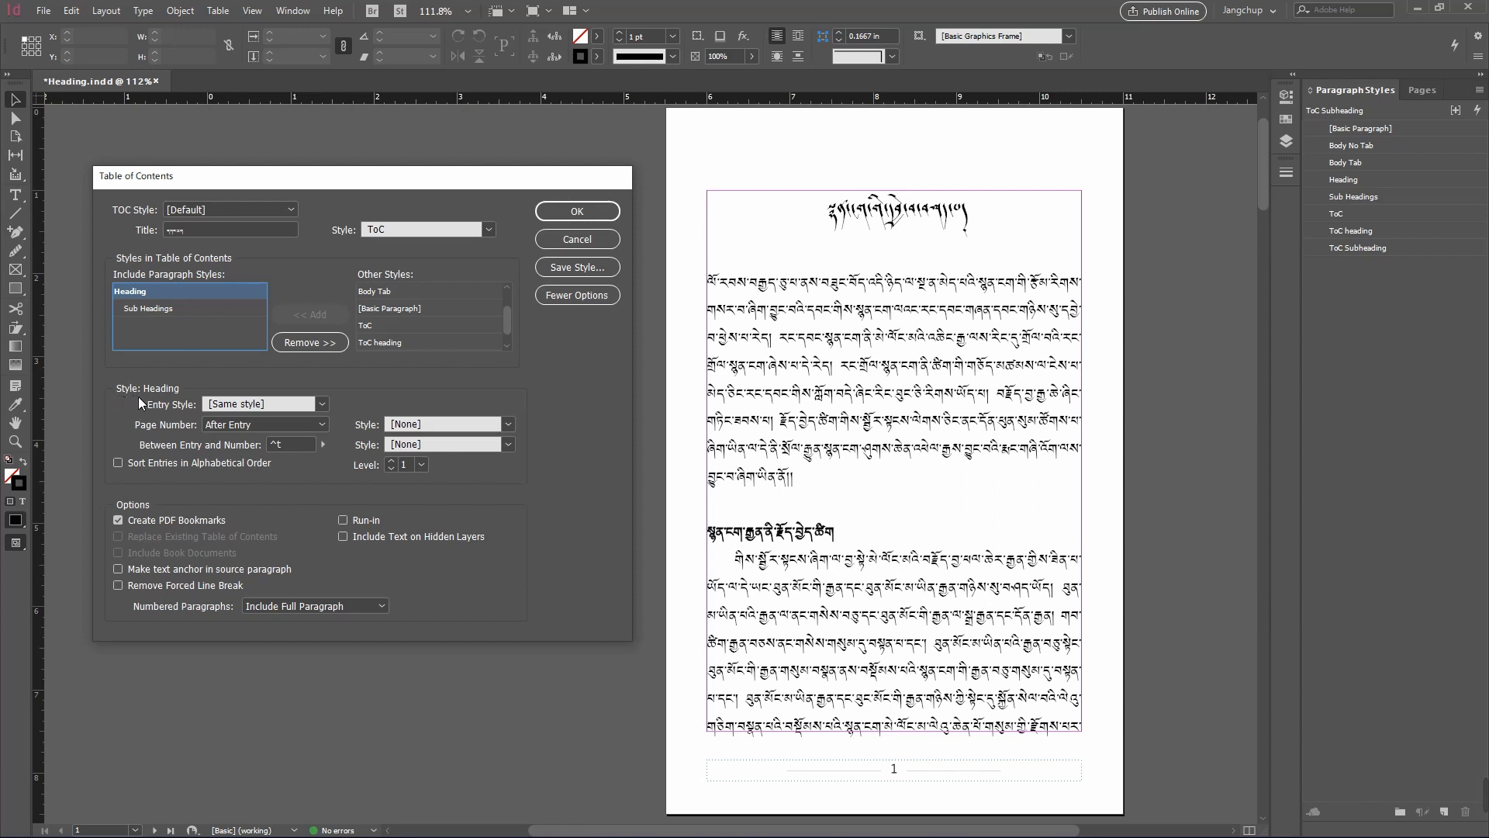
{"action": "left_click", "coordinate": [157, 308]}
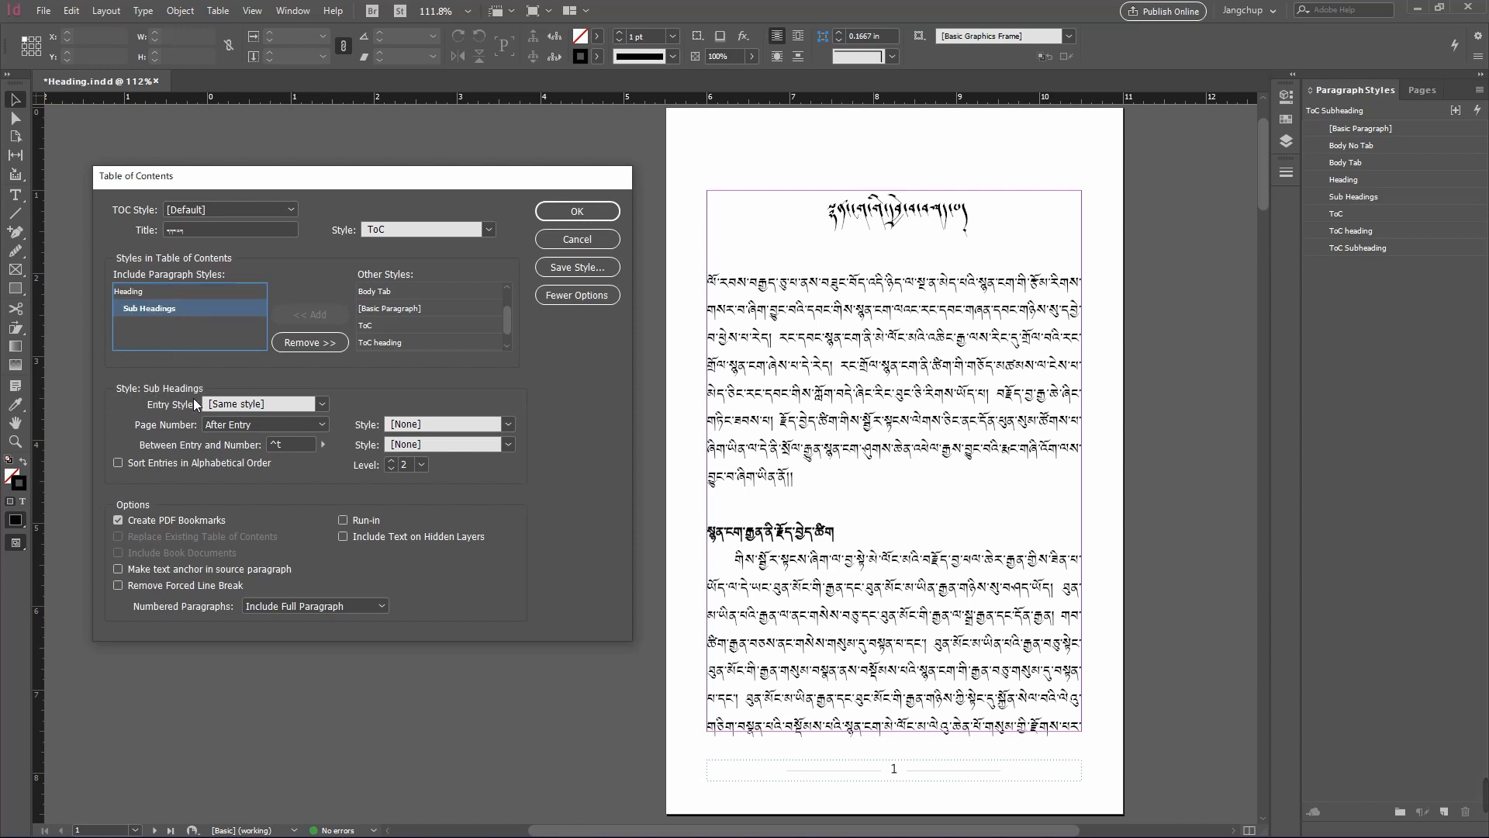
{"action": "left_click", "coordinate": [174, 291]}
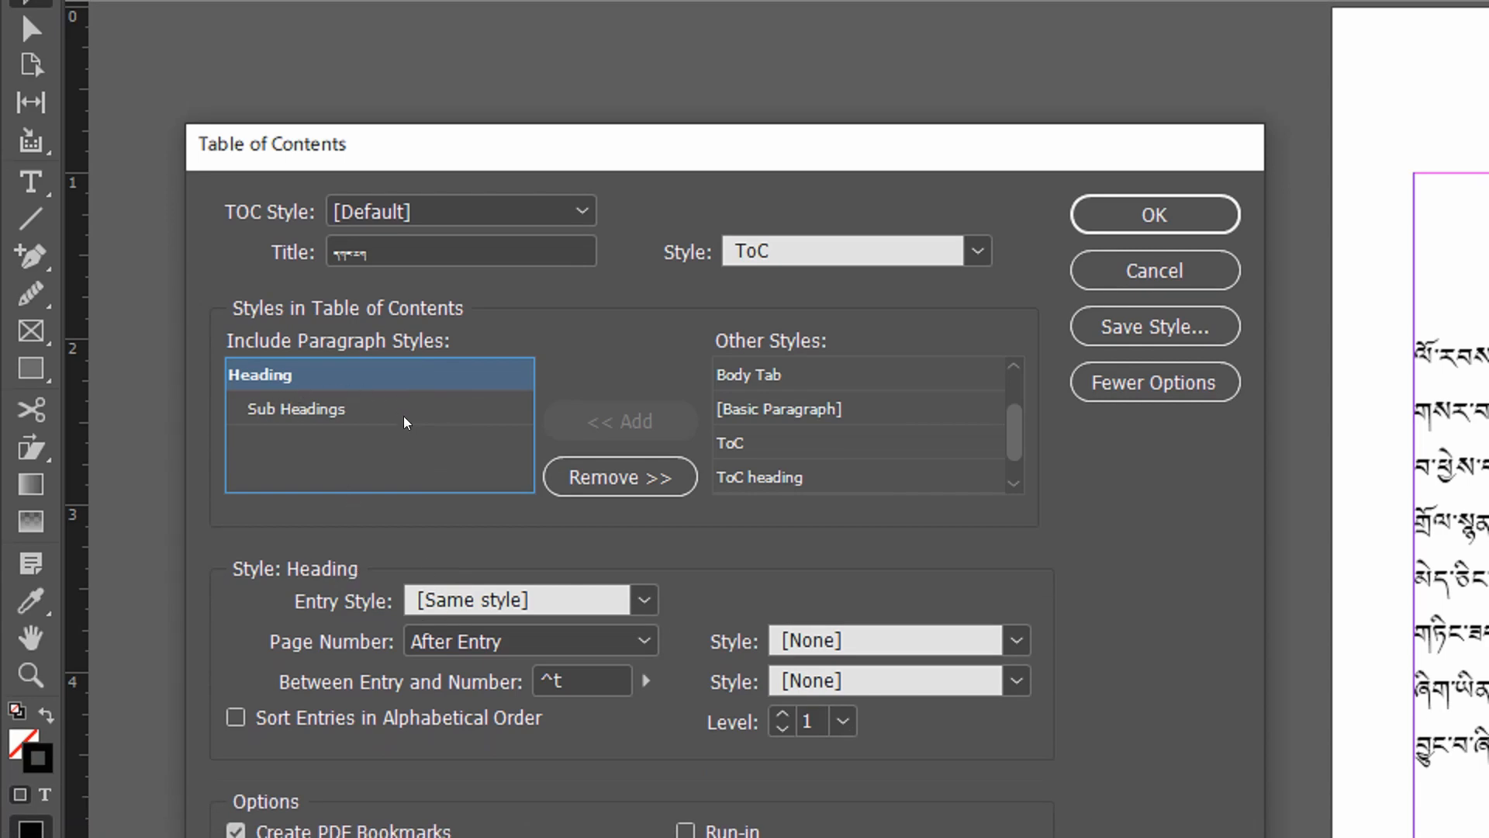
{"action": "left_click", "coordinate": [643, 600]}
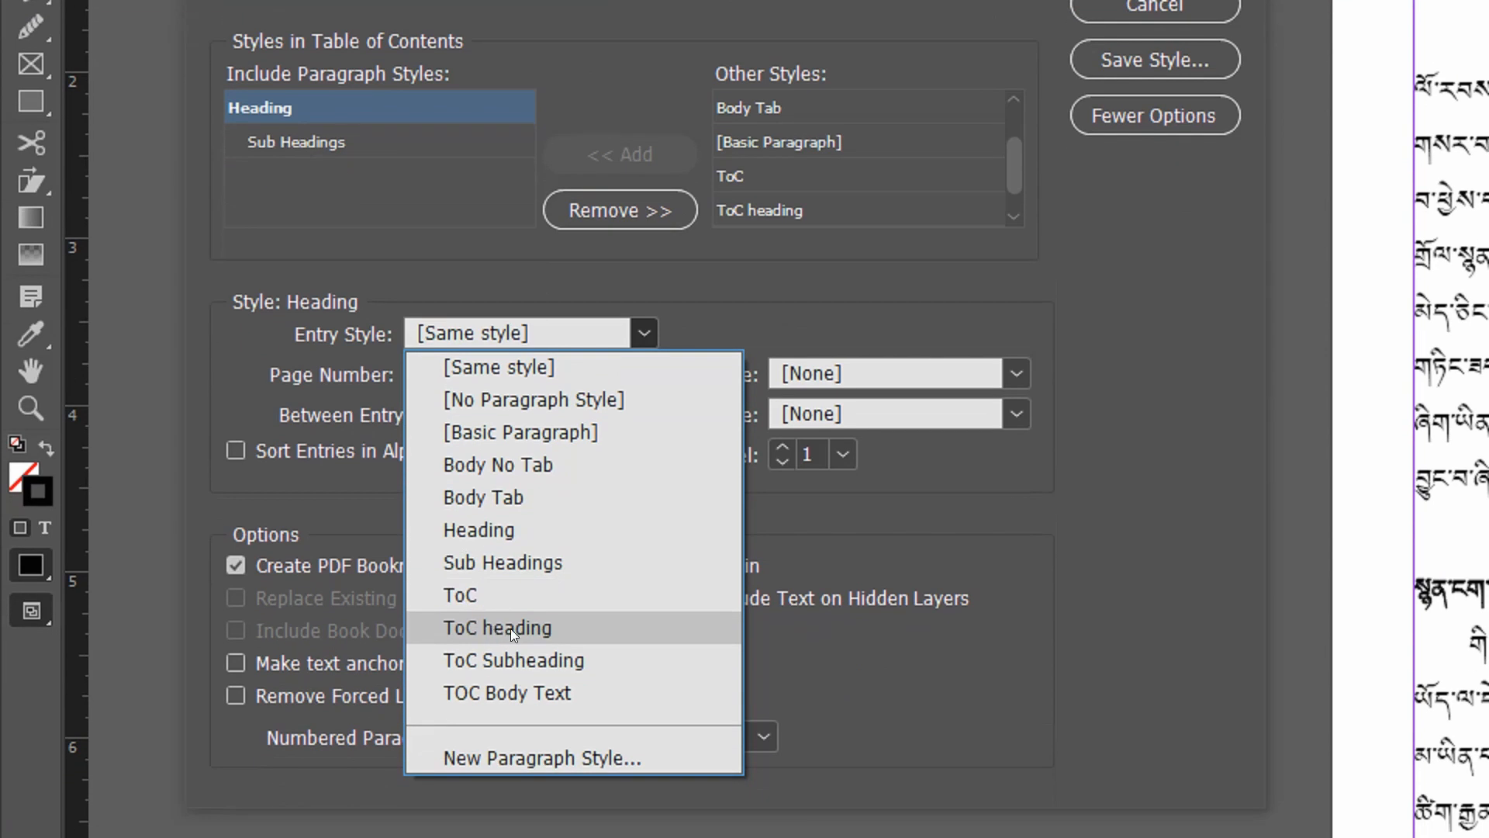
{"action": "left_click", "coordinate": [510, 628]}
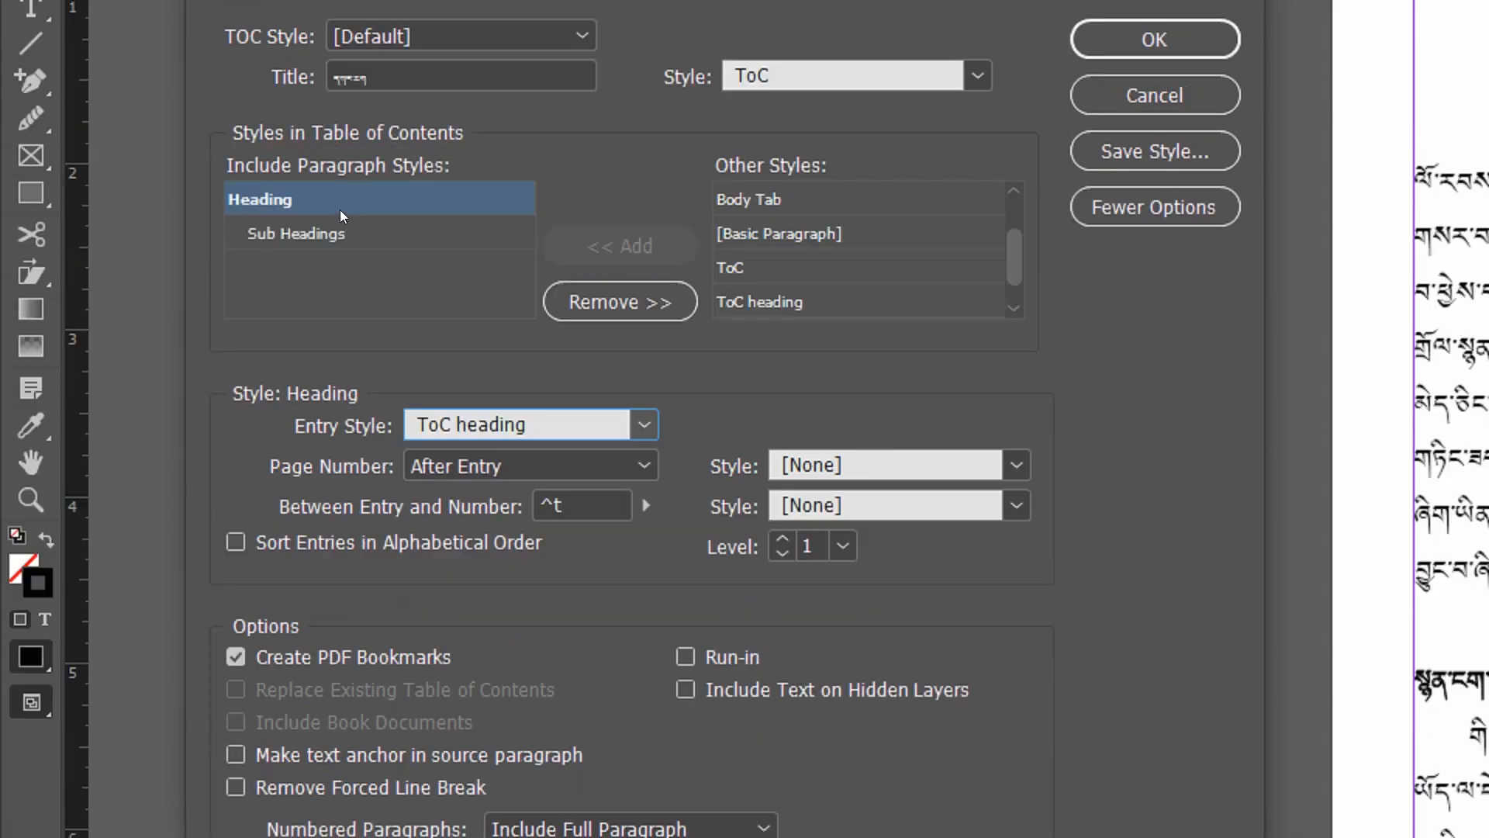
- Set the Sub Headings entry style to ToC Subheading and generate the table of contents
{"action": "left_click", "coordinate": [346, 234]}
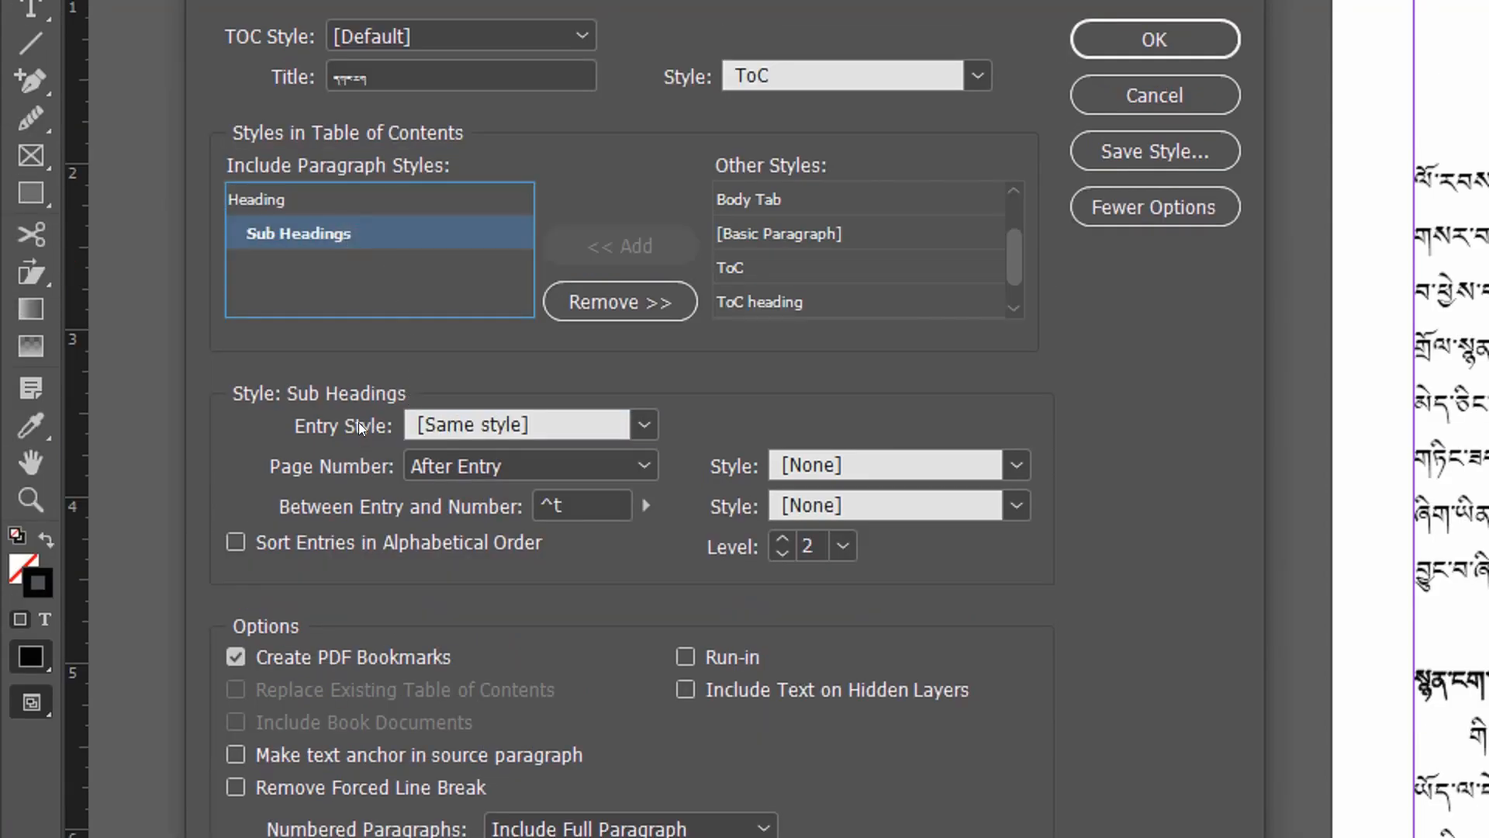
{"action": "left_click", "coordinate": [630, 425]}
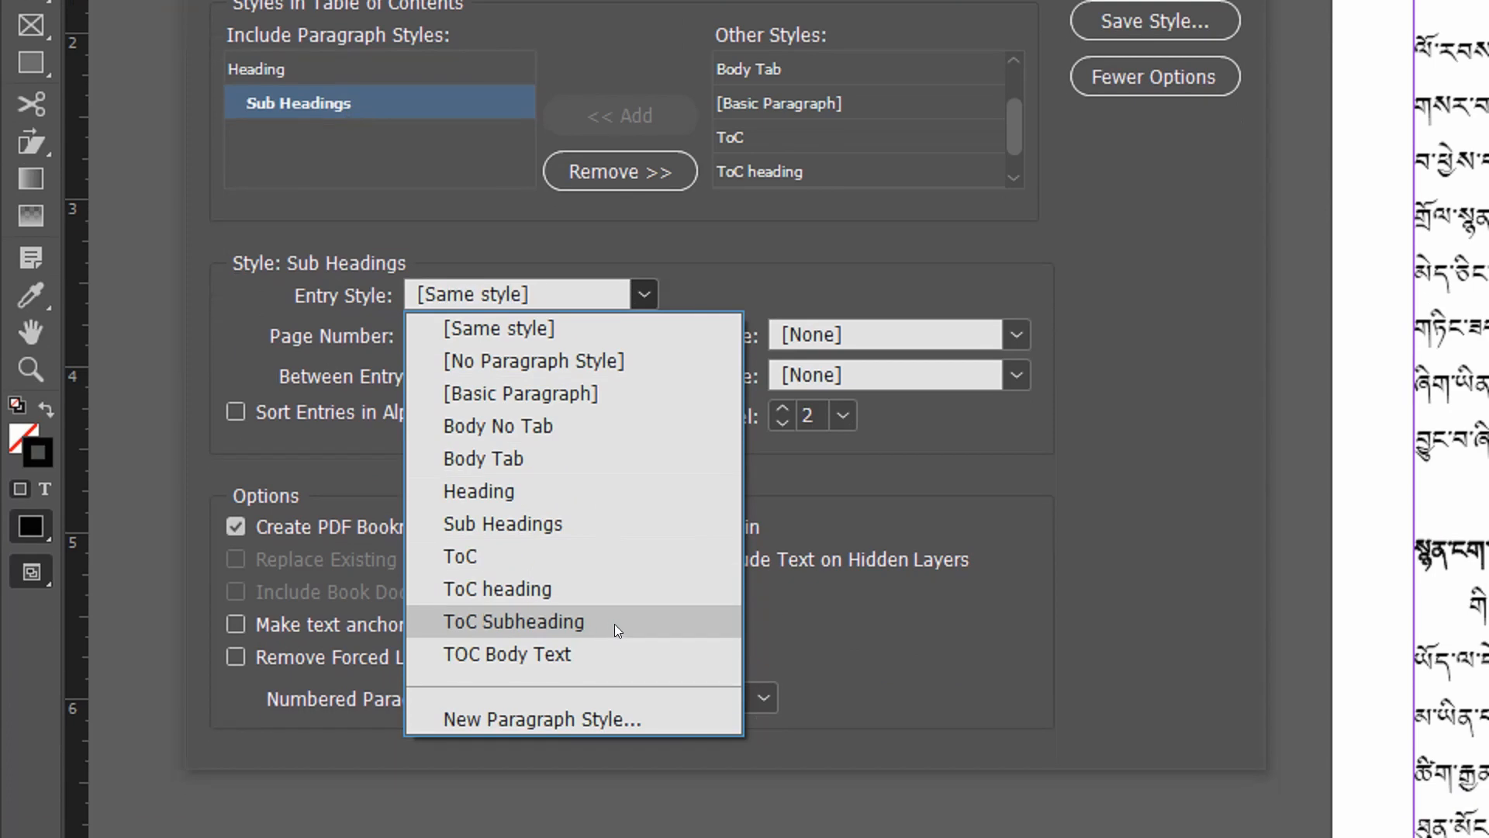
{"action": "left_click", "coordinate": [614, 624]}
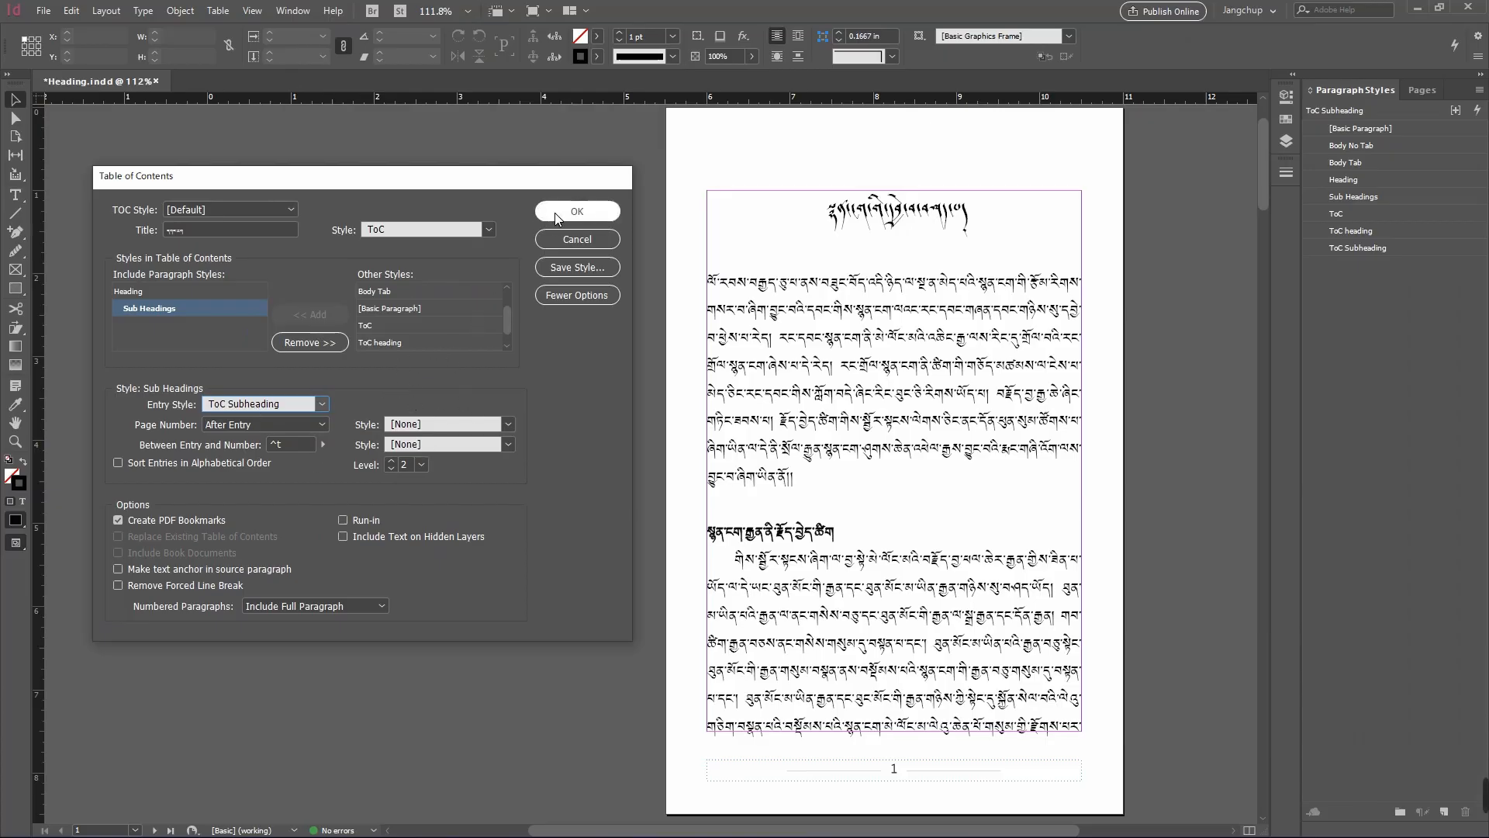
{"action": "left_click", "coordinate": [555, 212]}
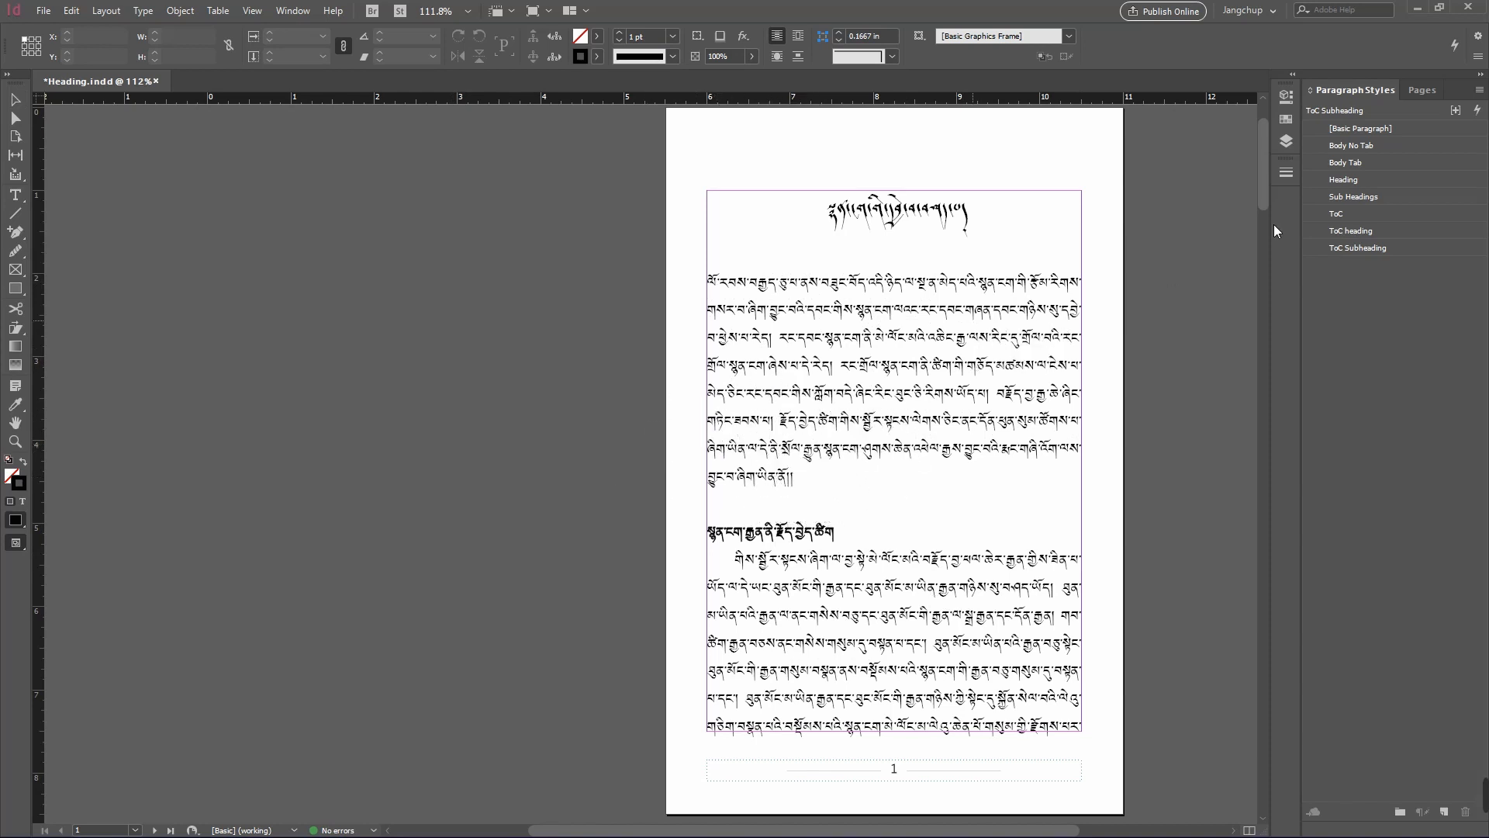
- Insert 2 pages based on A-Master before page 1
{"action": "left_click", "coordinate": [1419, 91]}
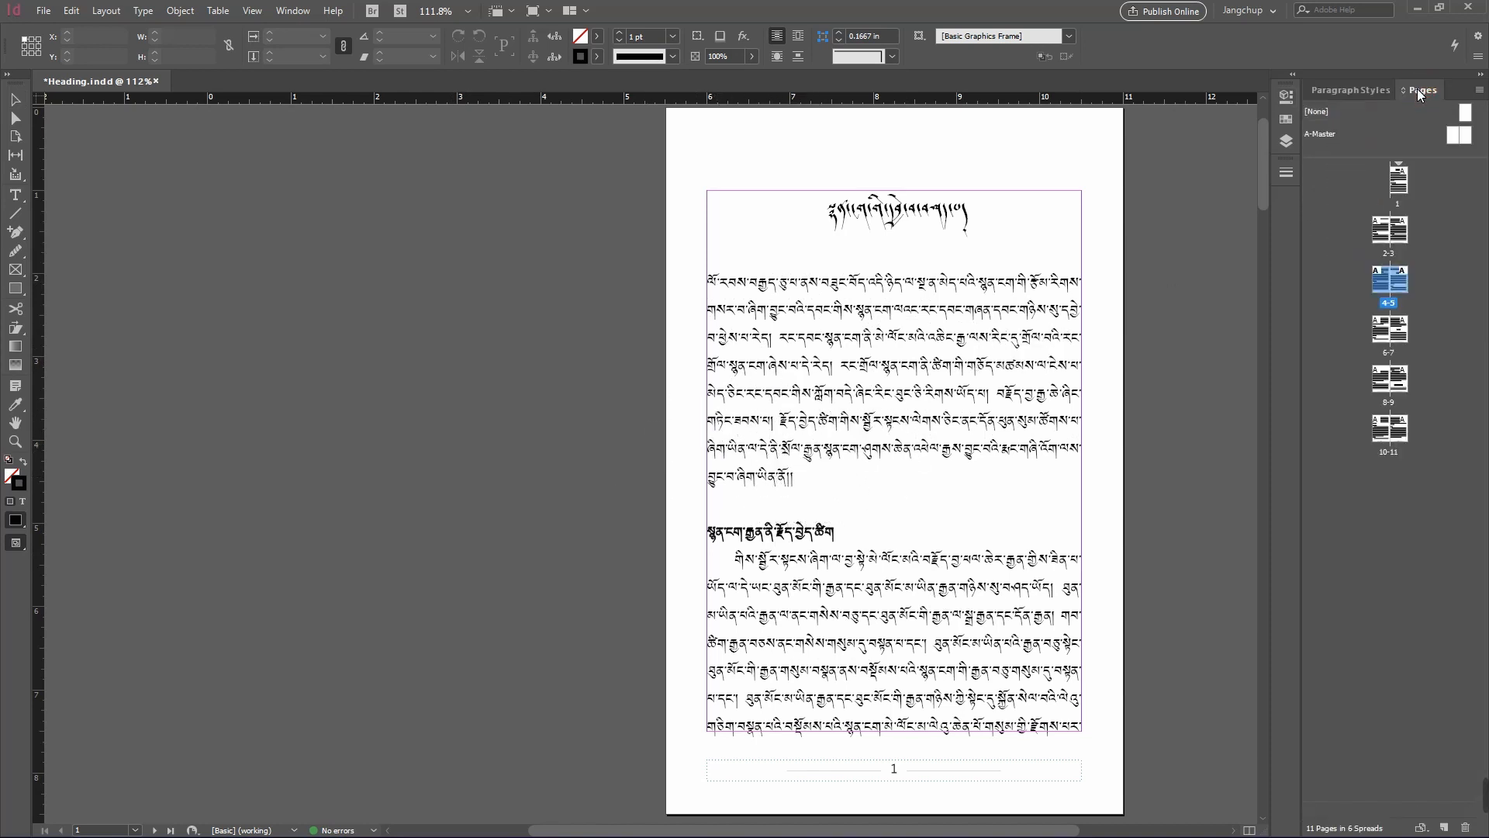
{"action": "double_click", "coordinate": [1401, 183]}
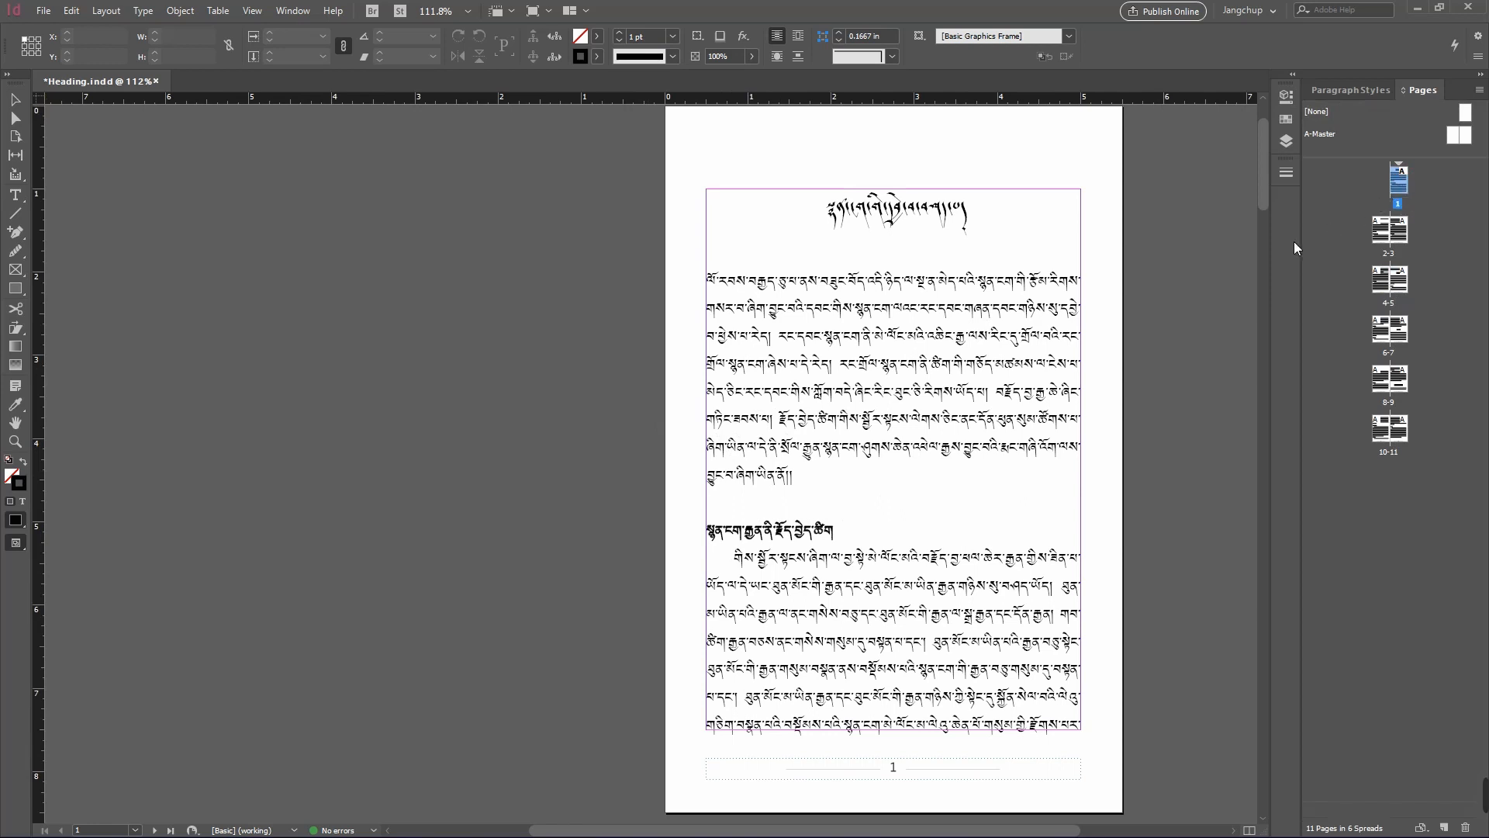
{"action": "right_click", "coordinate": [1401, 185]}
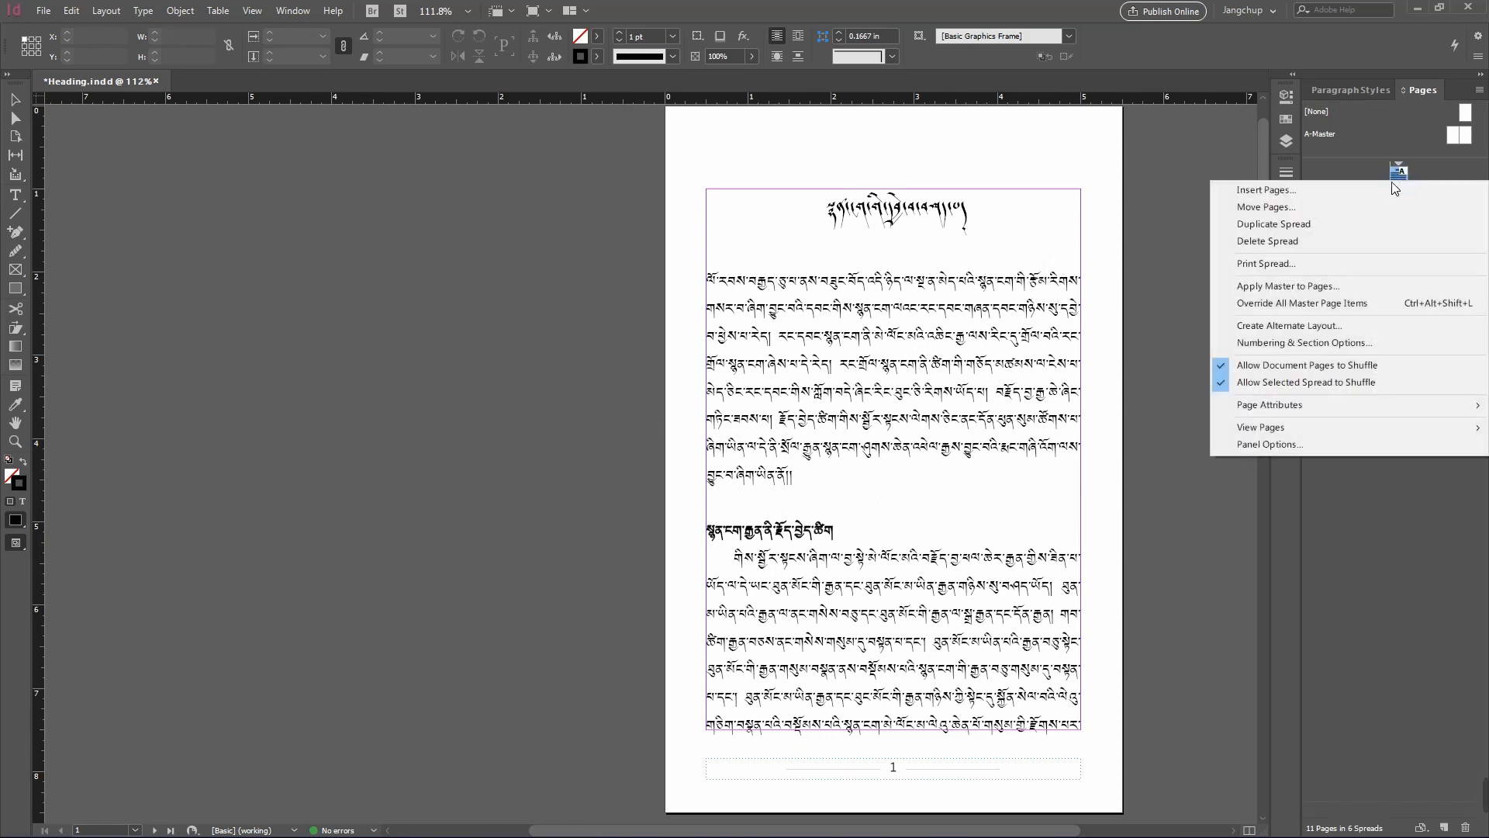
{"action": "left_click", "coordinate": [1289, 194]}
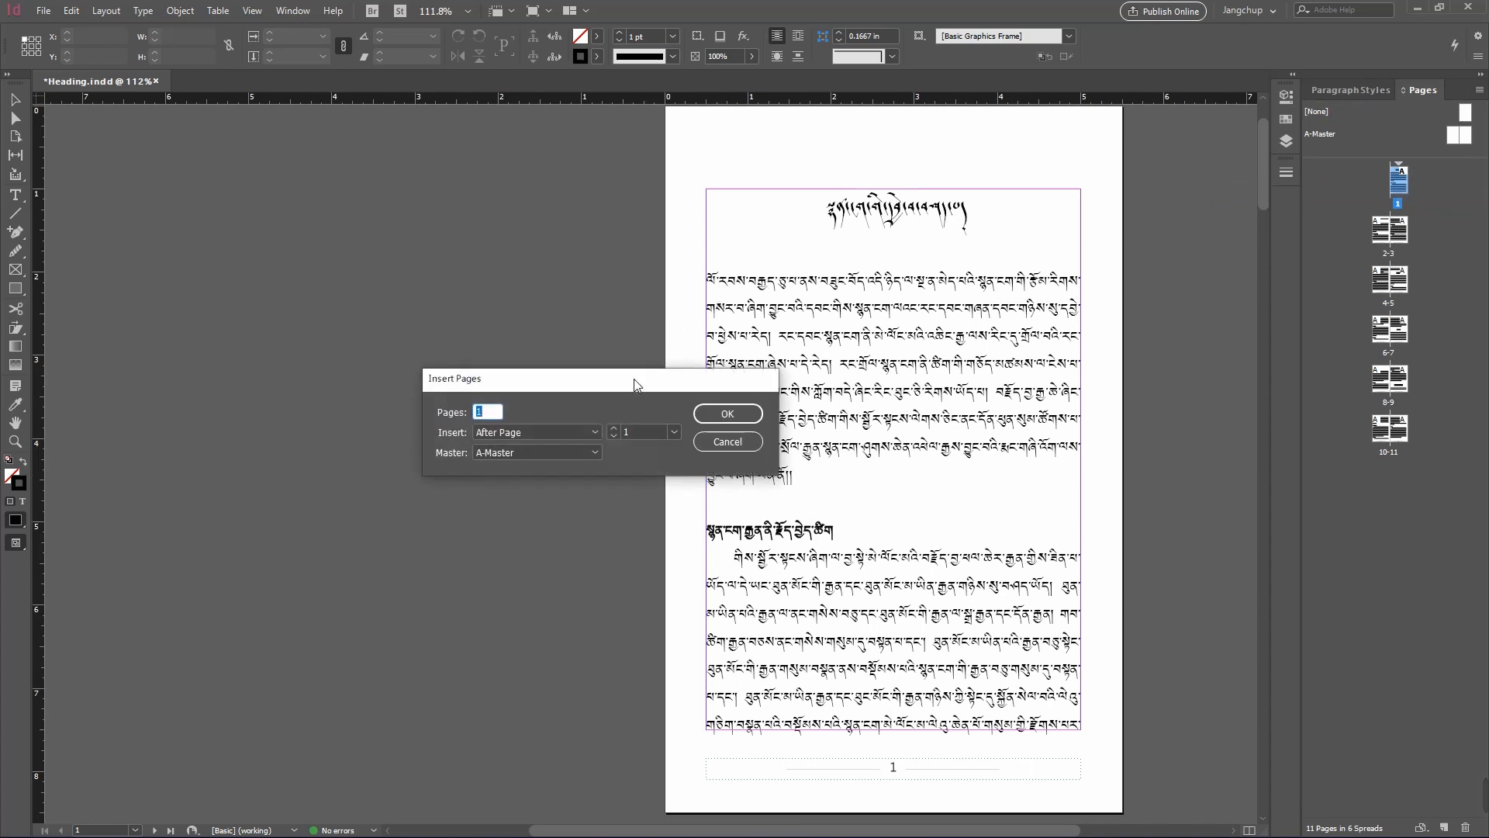
{"action": "left_click_drag", "start_coordinate": [627, 386], "coordinate": [568, 369]}
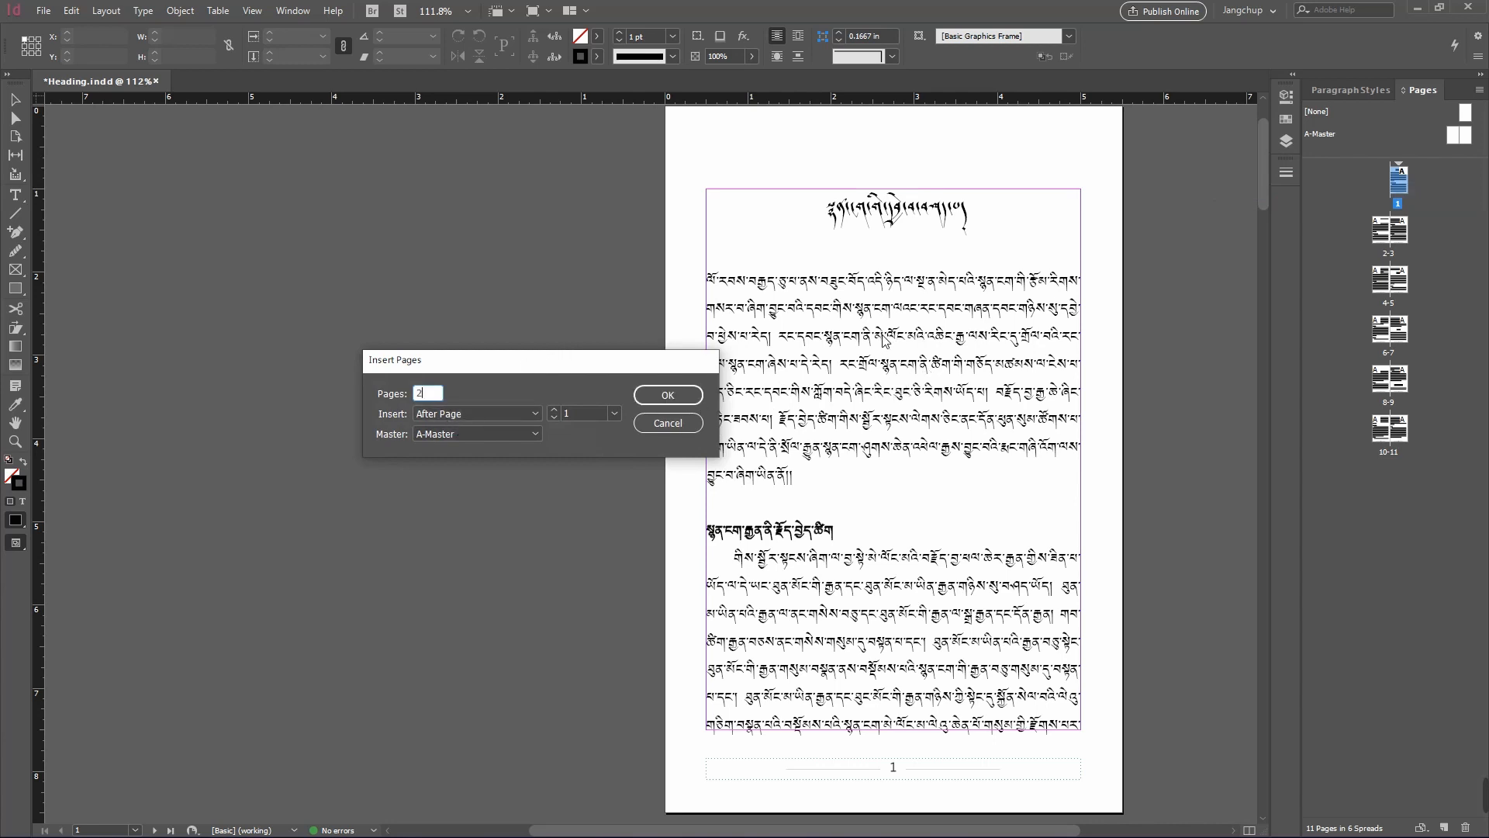
{"action": "left_click", "coordinate": [534, 413]}
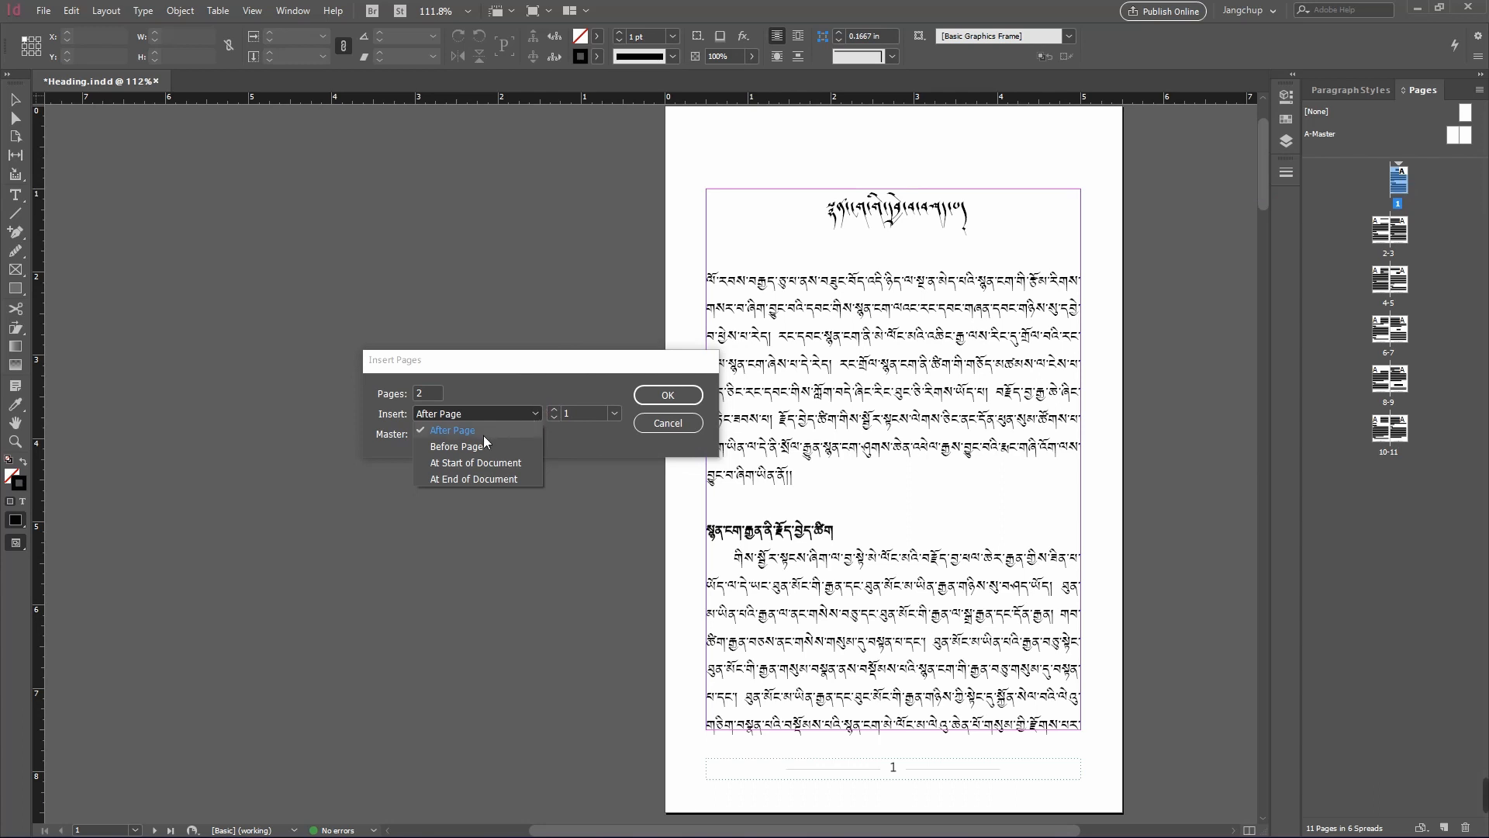
{"action": "left_click", "coordinate": [459, 446]}
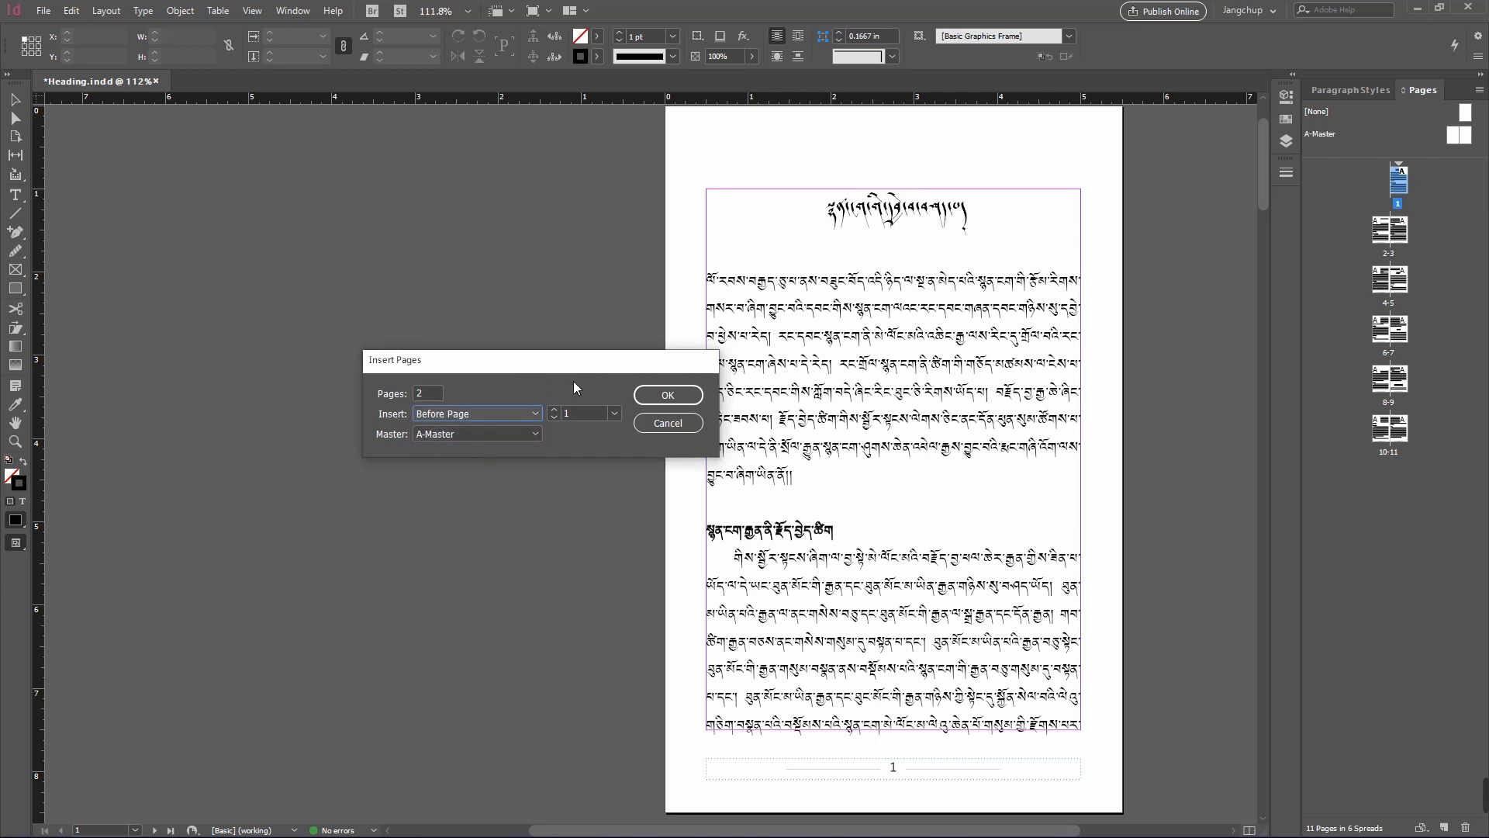
{"action": "left_click", "coordinate": [670, 395]}
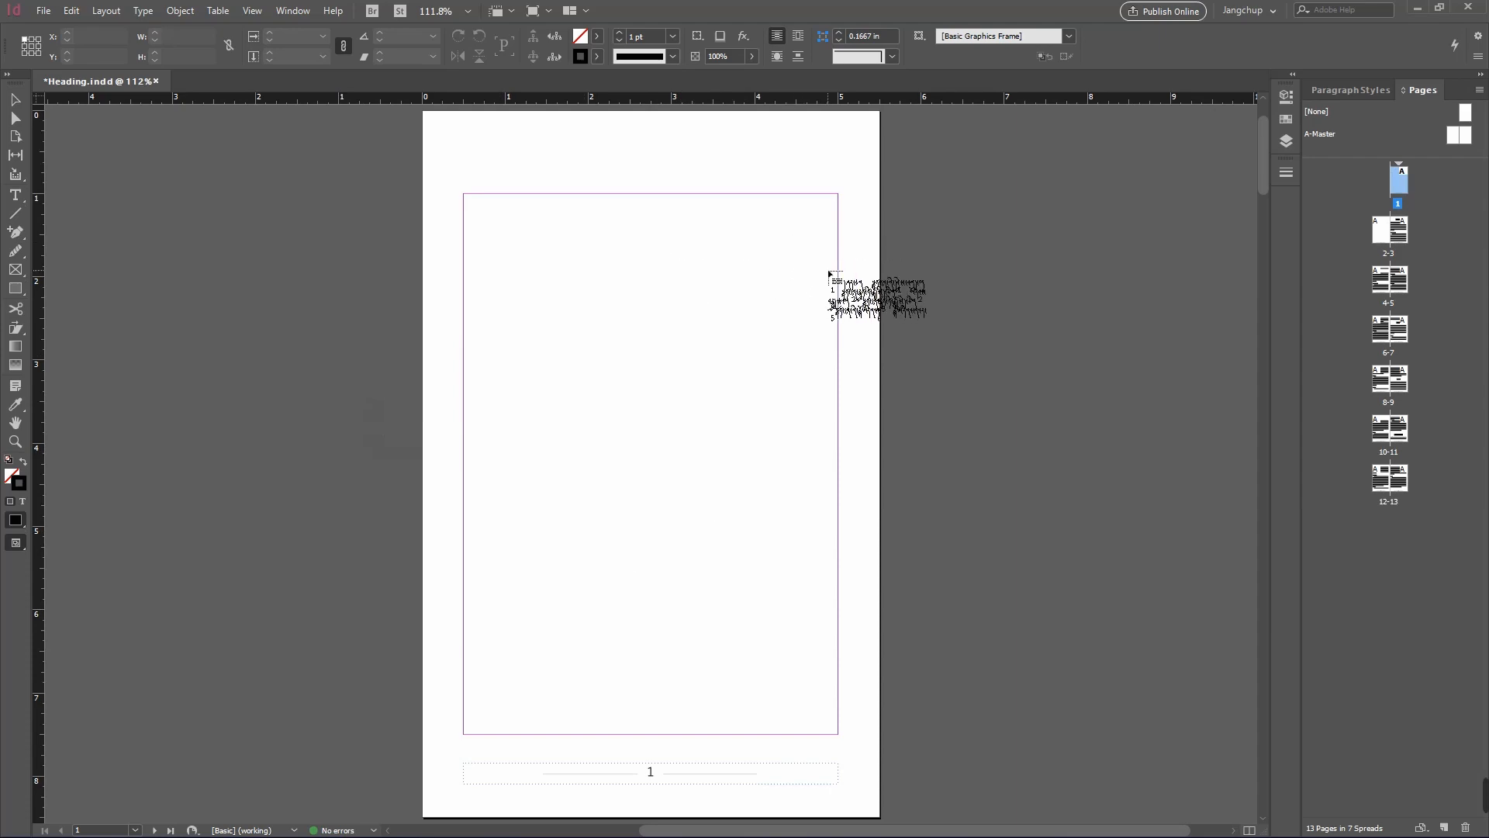
- Start a new section on page 3, where the book text begins, with page numbering starting at 1
{"action": "mouse_move", "coordinate": [1267, 190]}
{"action": "left_mouse_down"}
{"action": "mouse_move", "coordinate": [1257, 294]}
{"action": "mouse_move", "coordinate": [1278, 156]}
{"action": "mouse_move", "coordinate": [1278, 175]}
{"action": "left_mouse_up"}
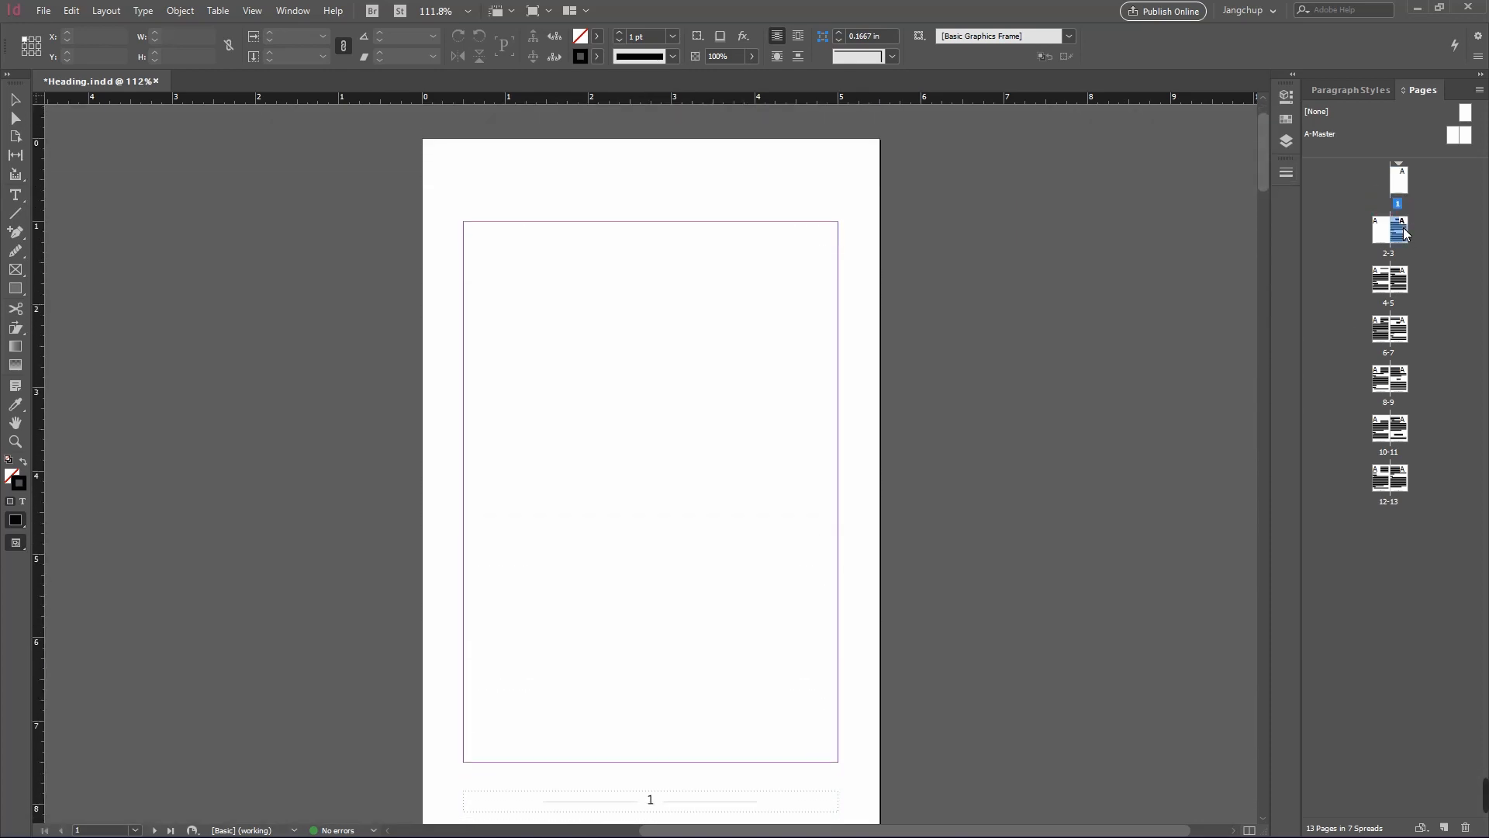
{"action": "double_click", "coordinate": [1403, 227]}
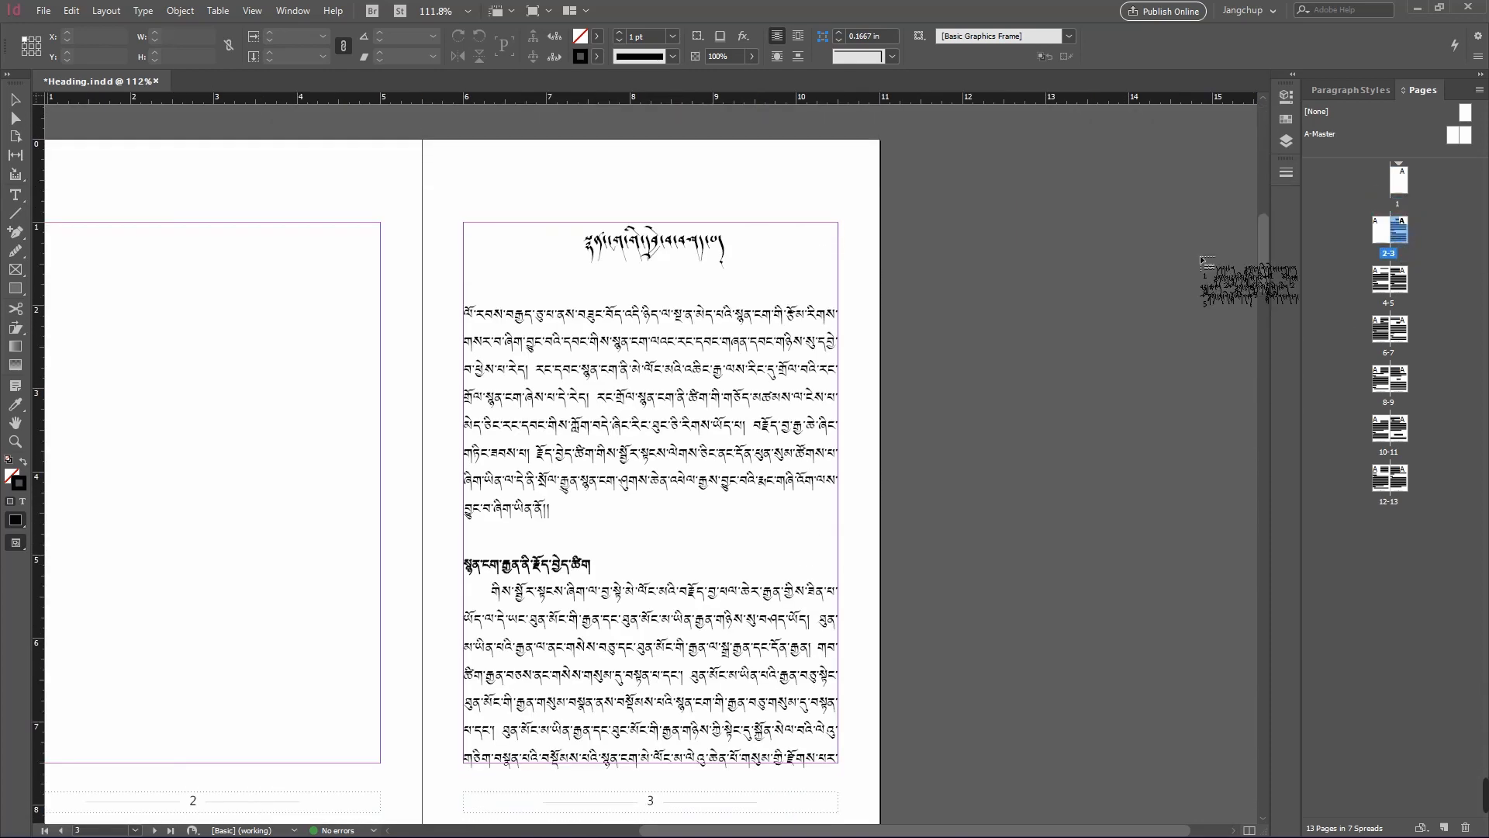
{"action": "right_click", "coordinate": [1402, 233]}
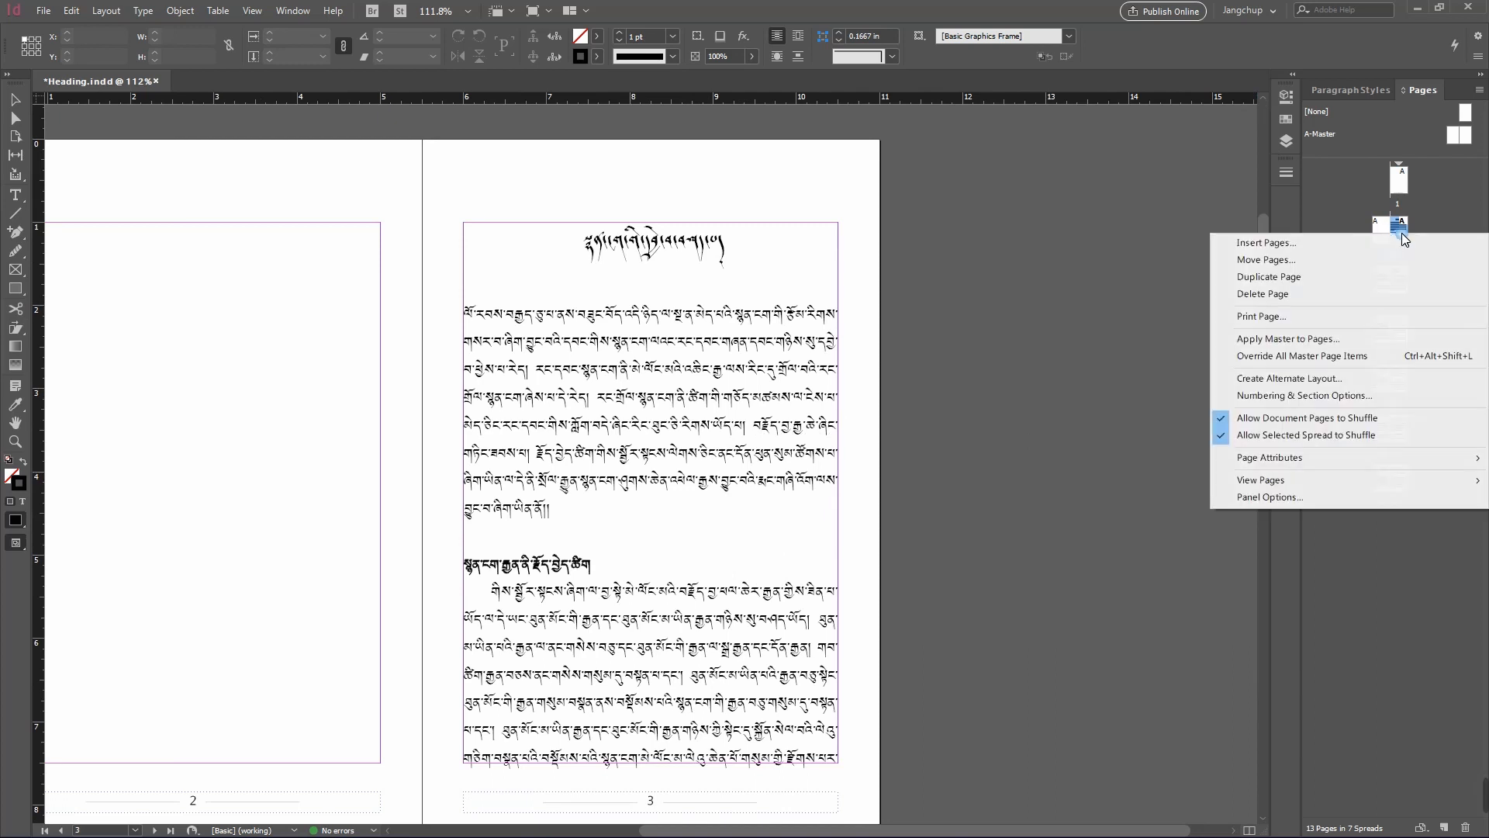
{"action": "left_click", "coordinate": [1283, 395]}
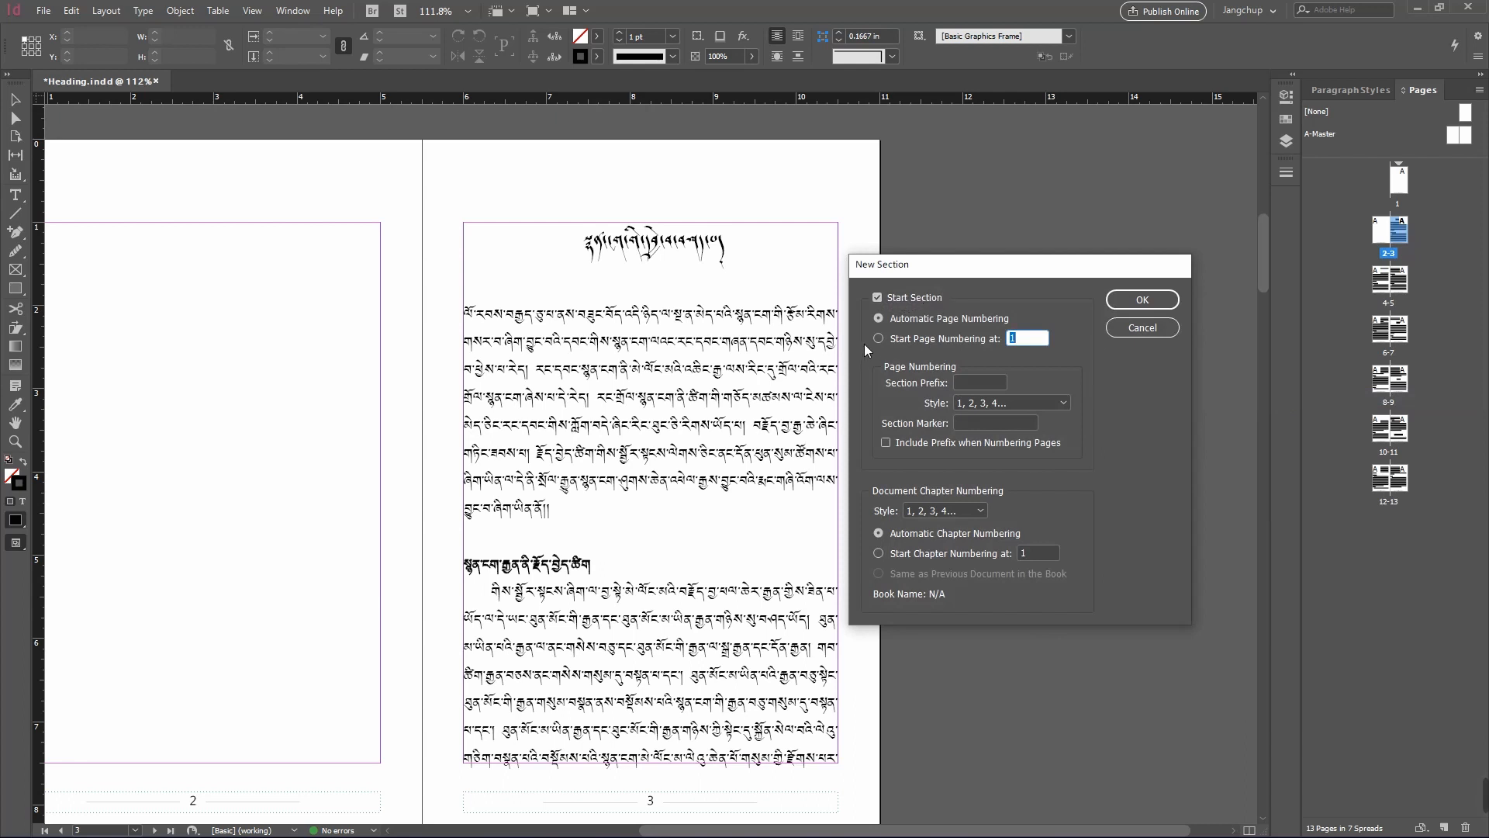
{"action": "left_click", "coordinate": [891, 340]}
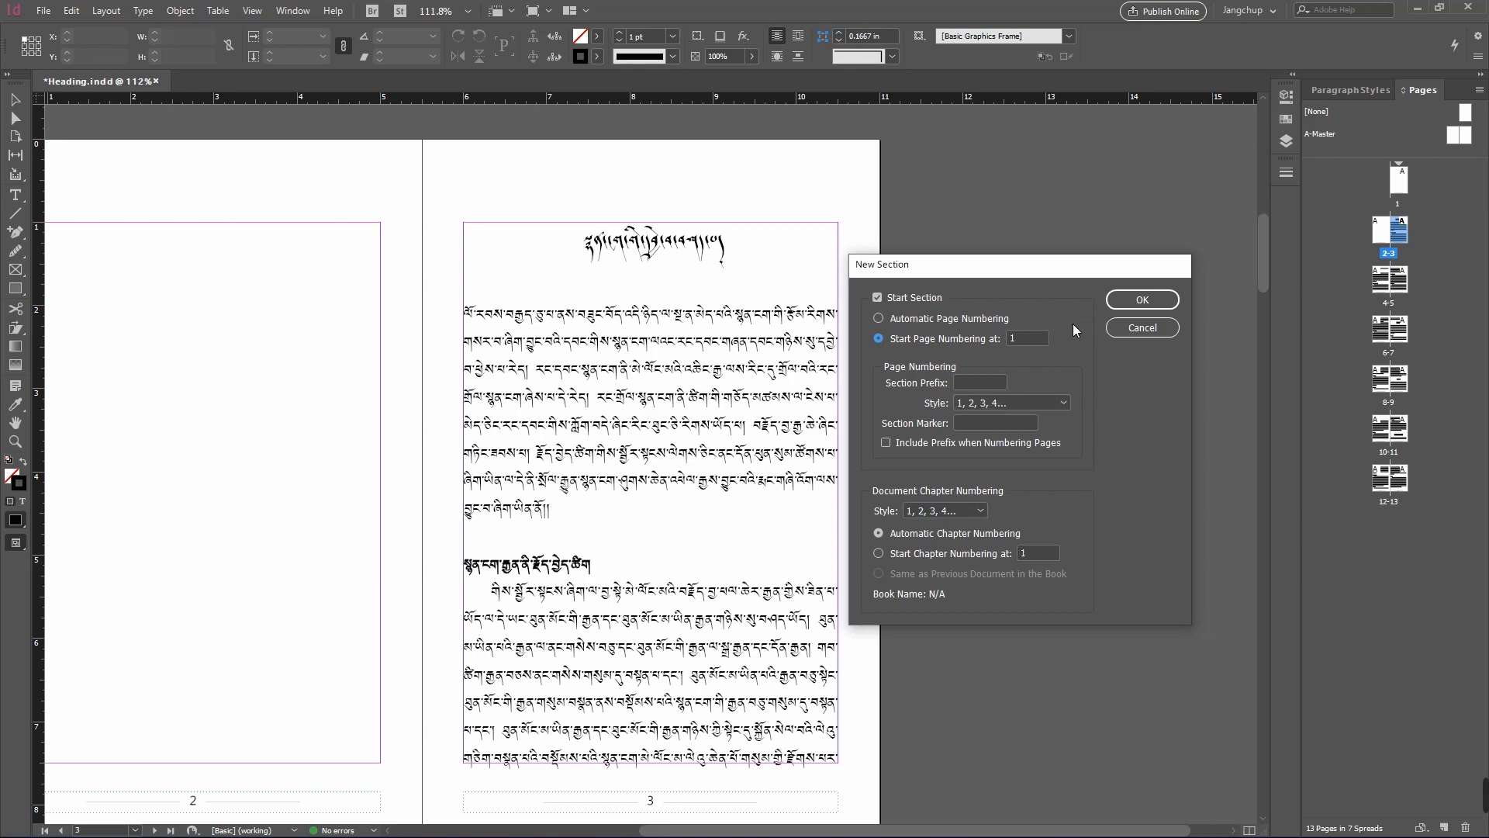
{"action": "left_click", "coordinate": [1155, 302]}
{"action": "left_click", "coordinate": [798, 482]}
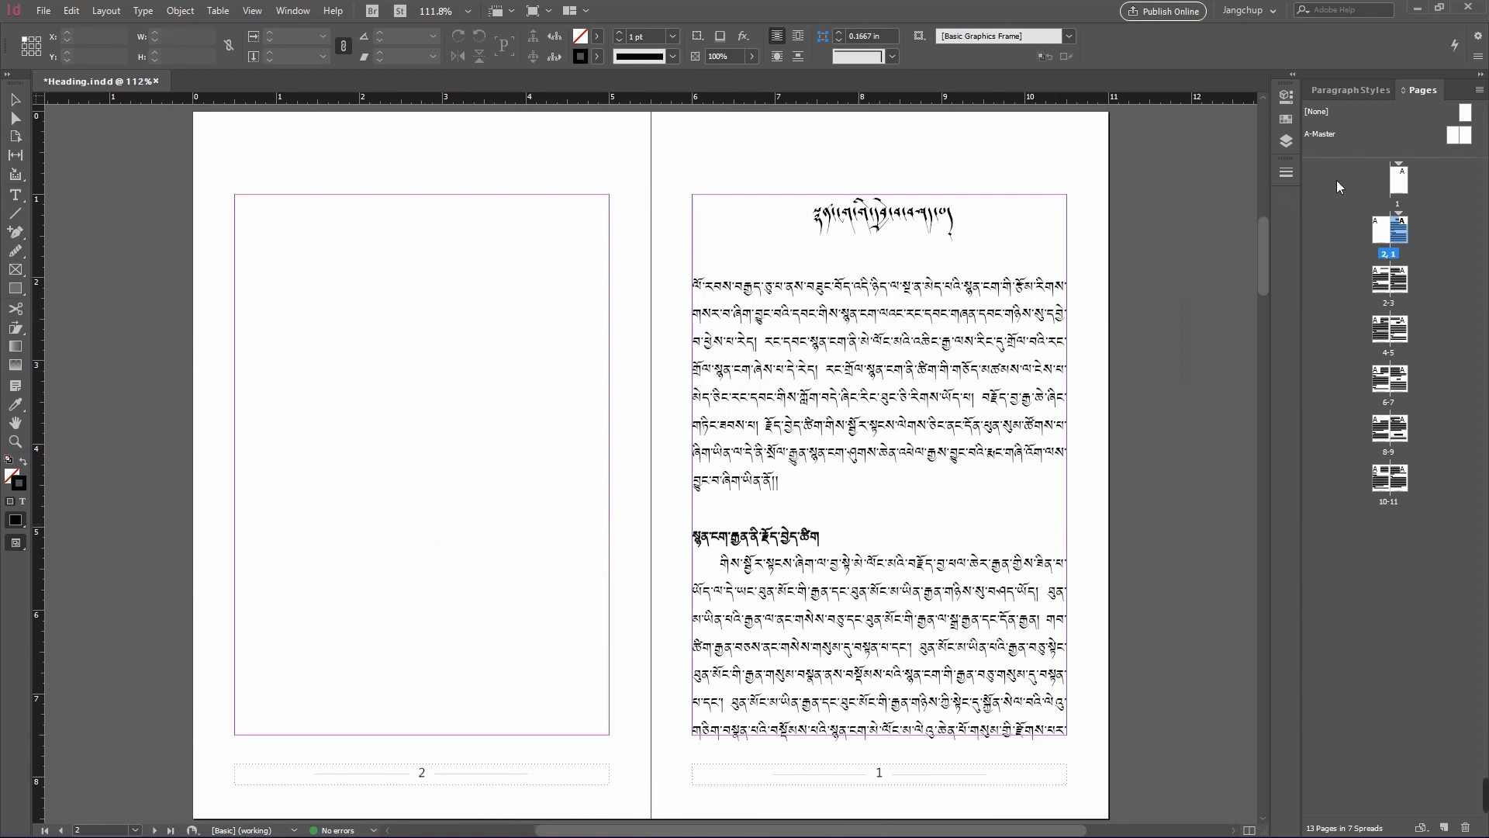
- Set the front pages' section to start numbering at 1 with the lowercase Roman style i, ii, iii, iv
{"action": "double_click", "coordinate": [1400, 188]}
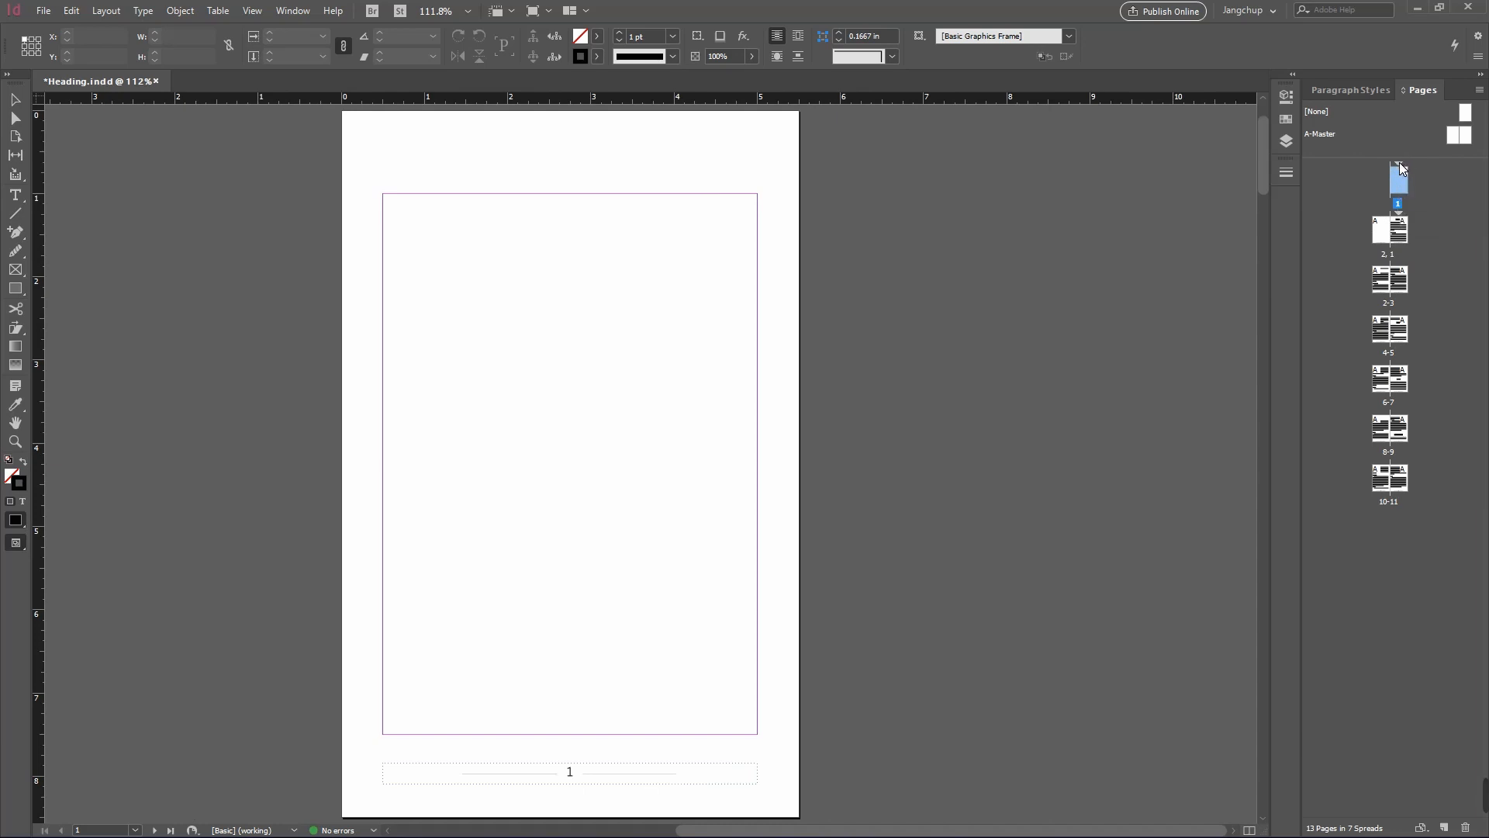
{"action": "double_click", "coordinate": [1401, 168]}
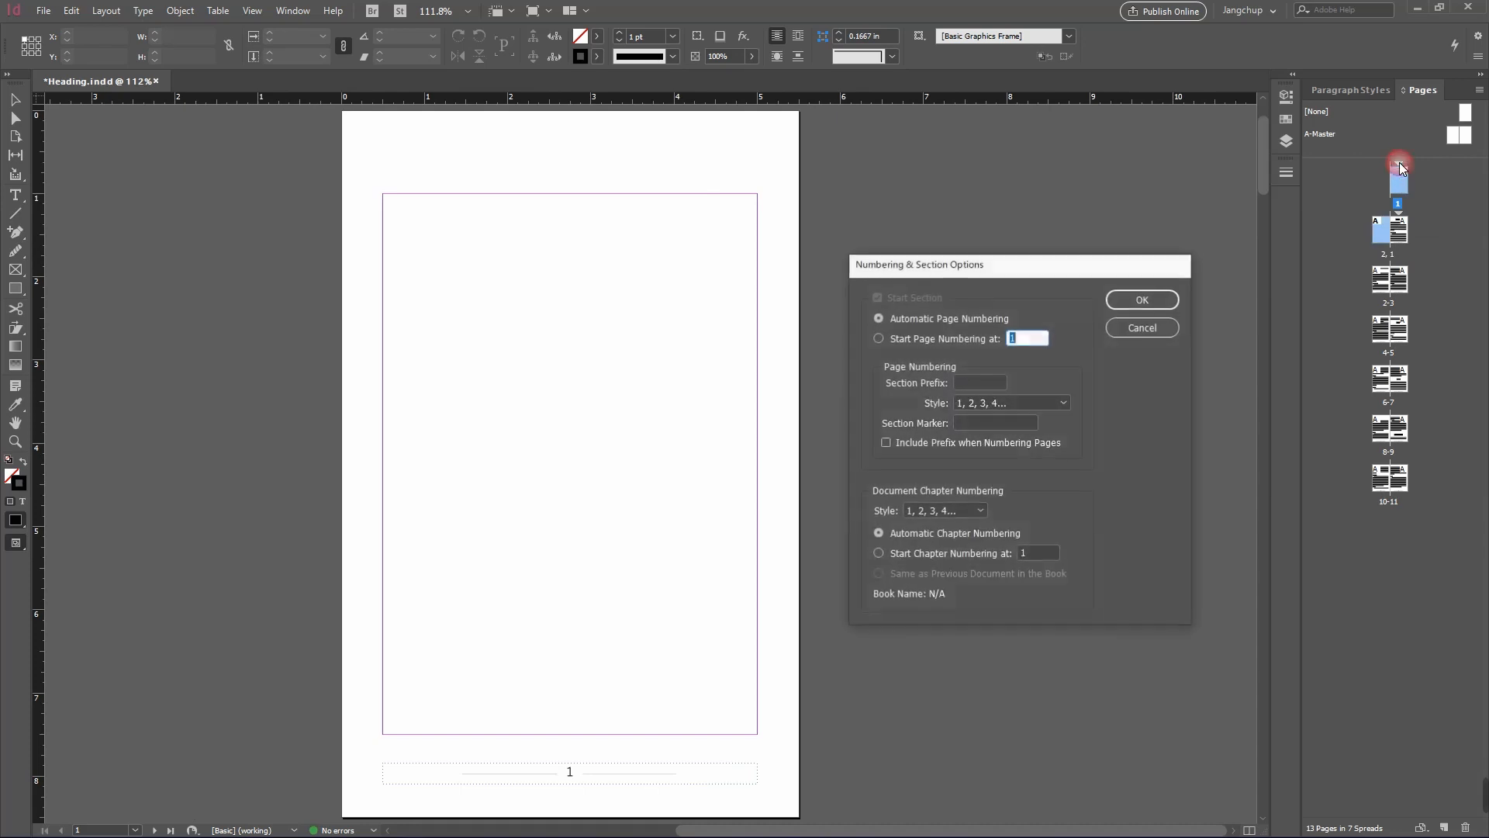
{"action": "left_click", "coordinate": [937, 338]}
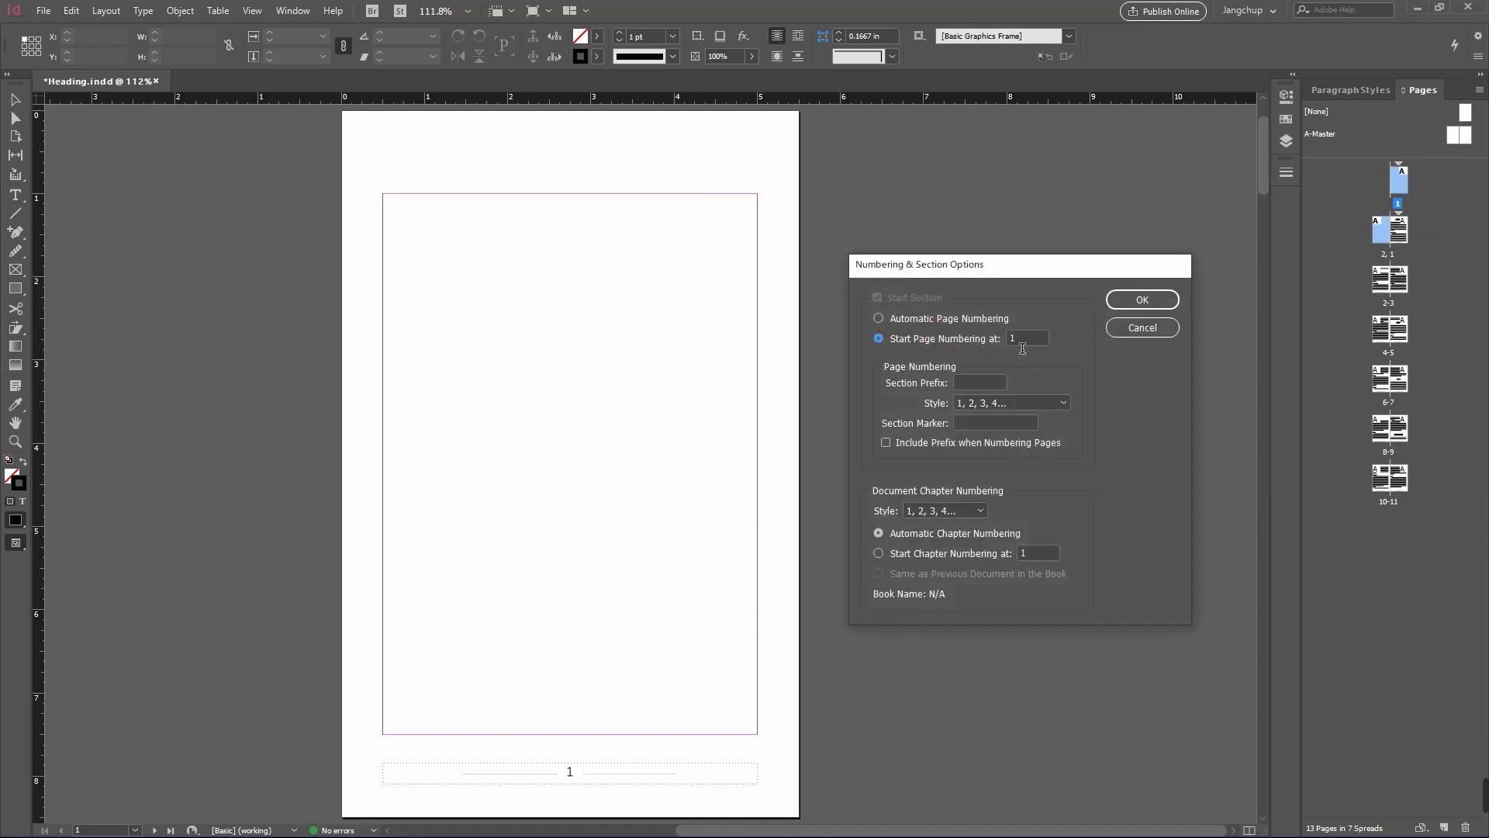
{"action": "left_click", "coordinate": [1008, 403]}
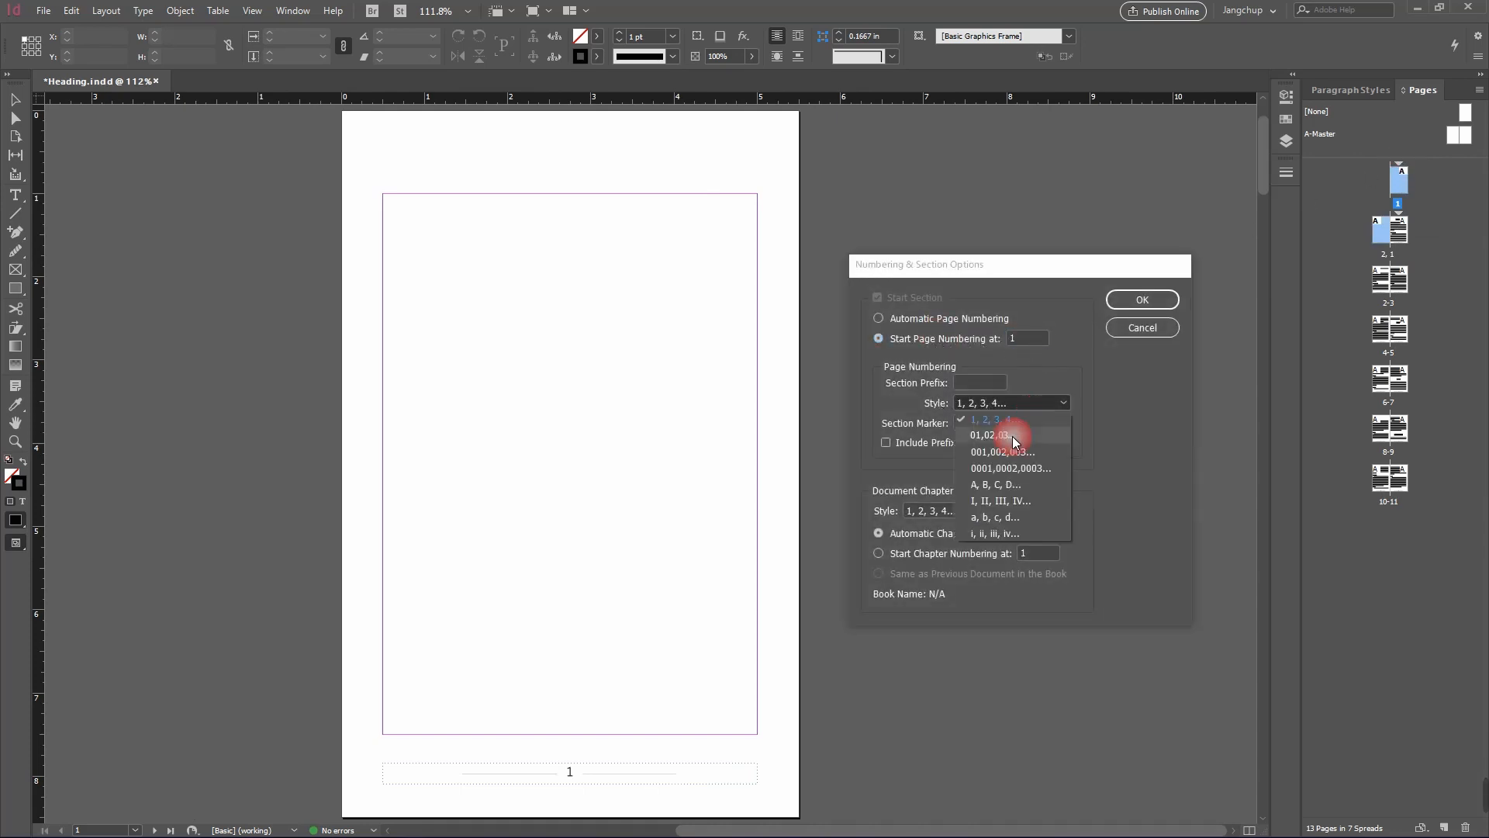
{"action": "left_click", "coordinate": [1022, 534]}
{"action": "left_click", "coordinate": [1142, 299]}
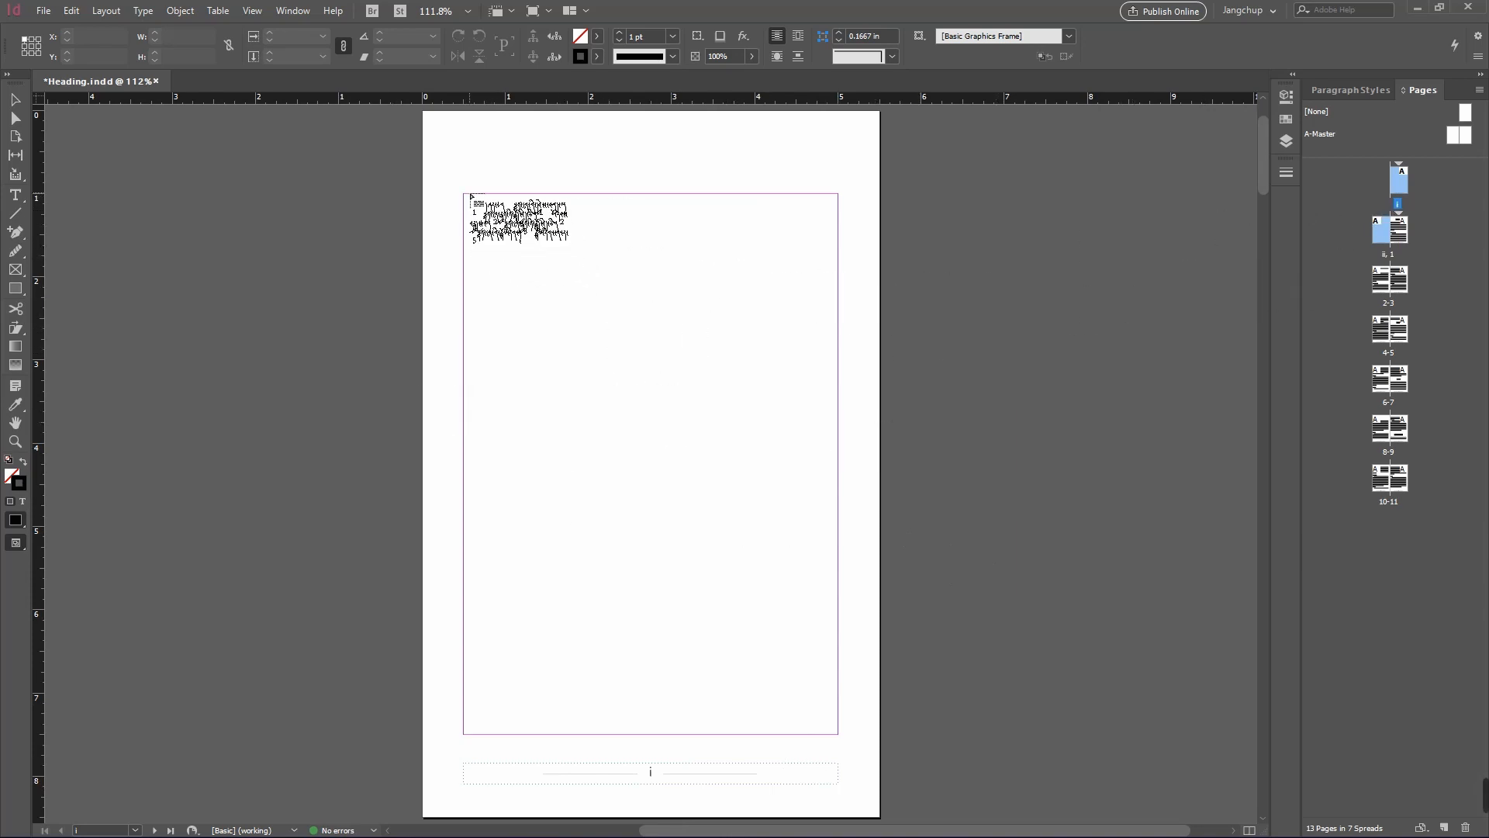
- Place the generated table of contents inside the margins of the first front page
{"action": "left_click", "coordinate": [471, 197]}
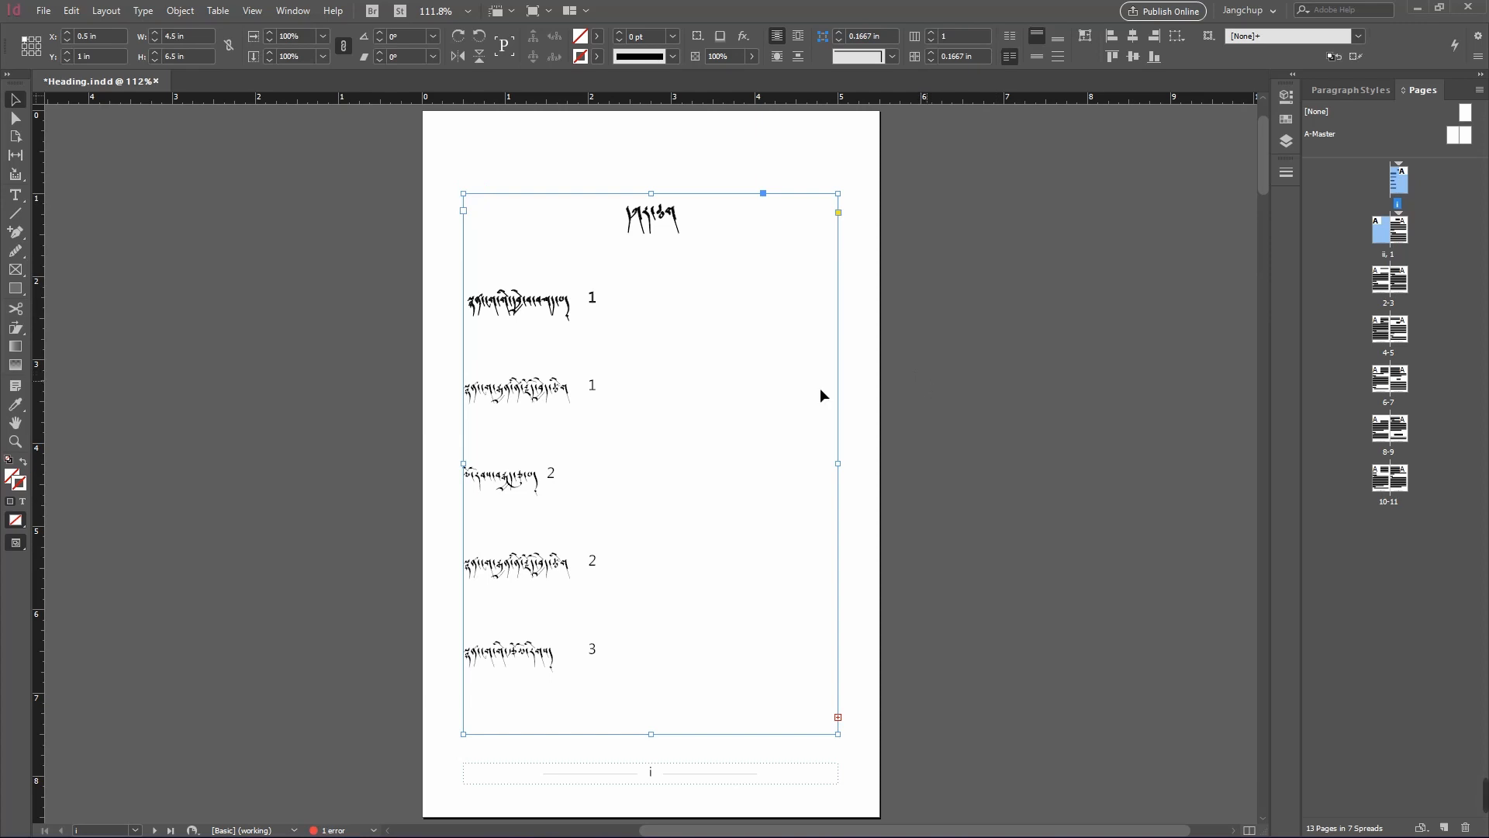
{"action": "left_click", "coordinate": [937, 267]}
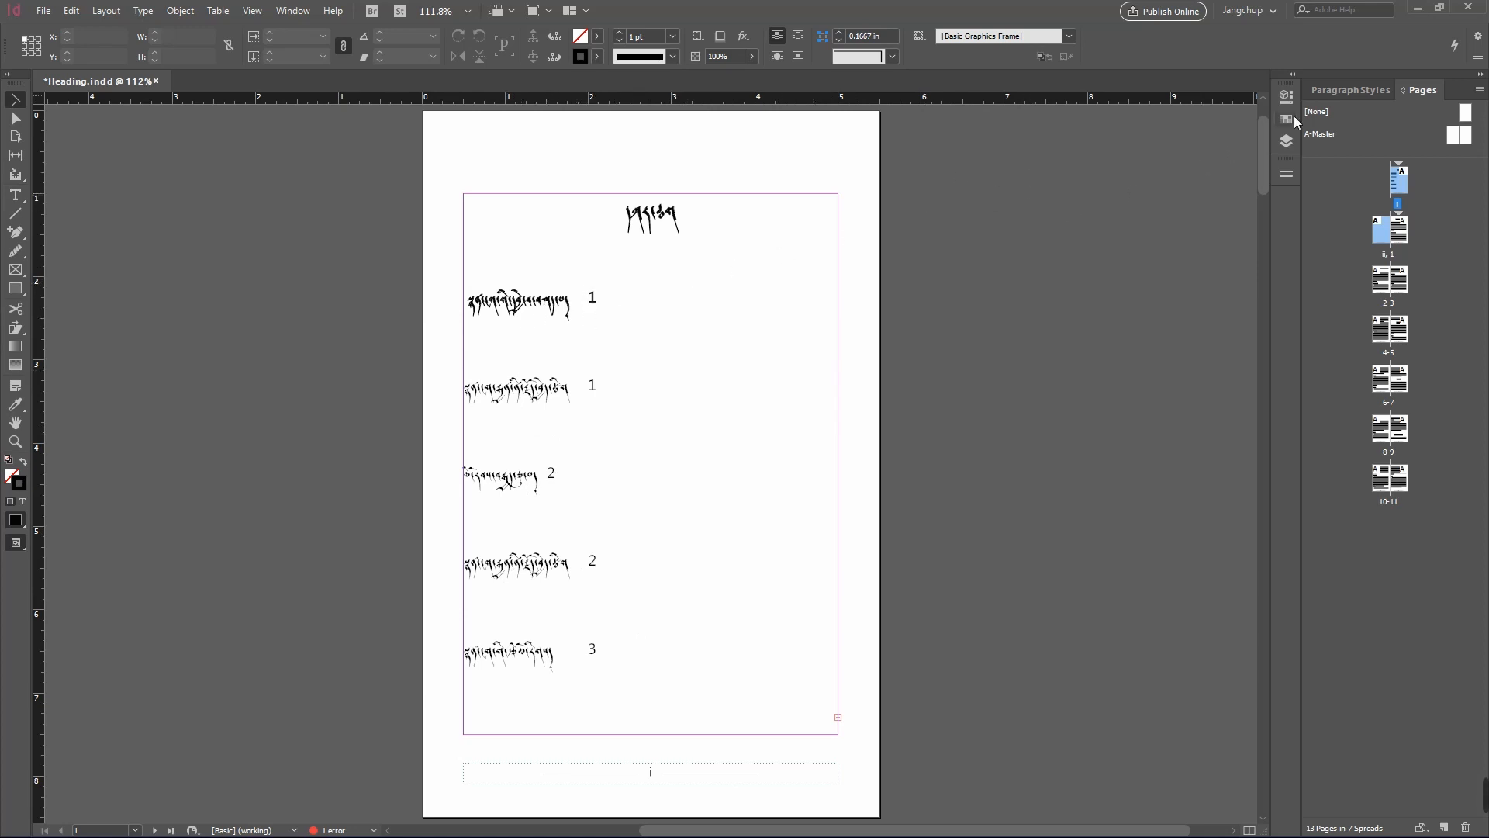
- Set the stroke colour of the ToC paragraph style, used by the contents title, to [None]
{"action": "left_click", "coordinate": [1341, 98]}
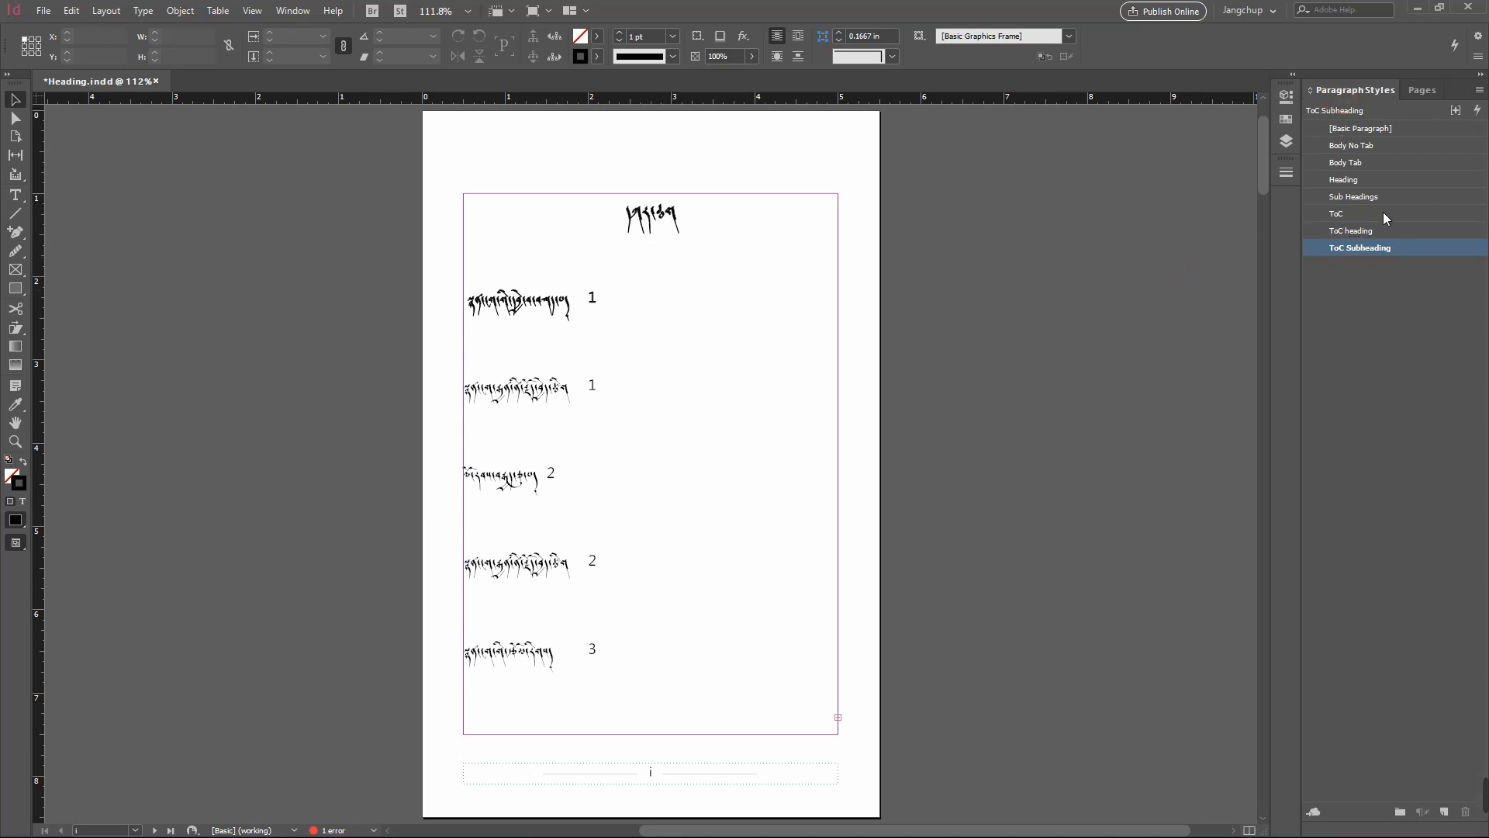
{"action": "double_click", "coordinate": [653, 225]}
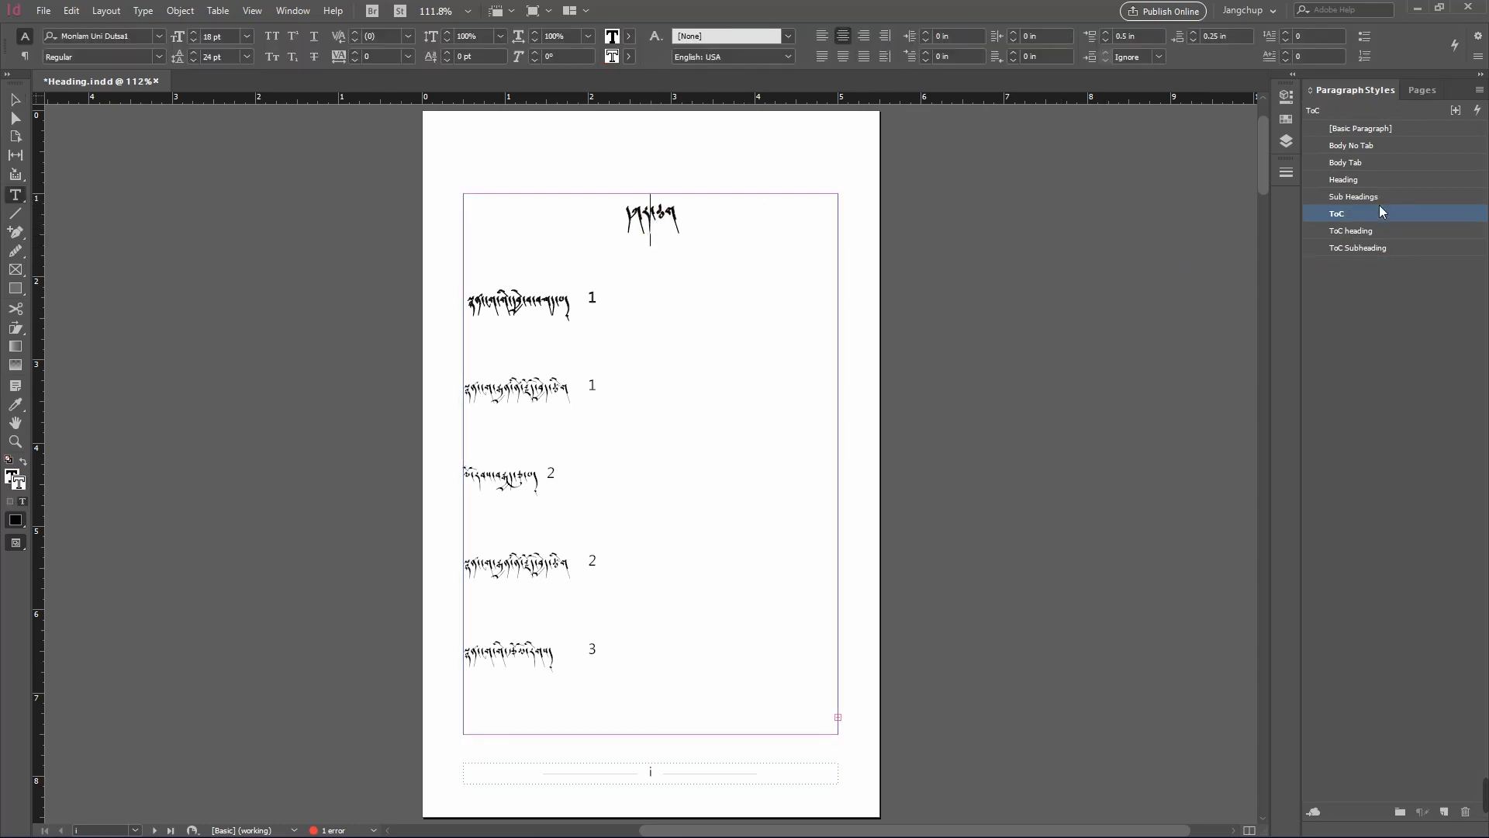
{"action": "double_click", "coordinate": [1424, 221]}
{"action": "left_click_drag", "start_coordinate": [844, 209], "coordinate": [1180, 267]}
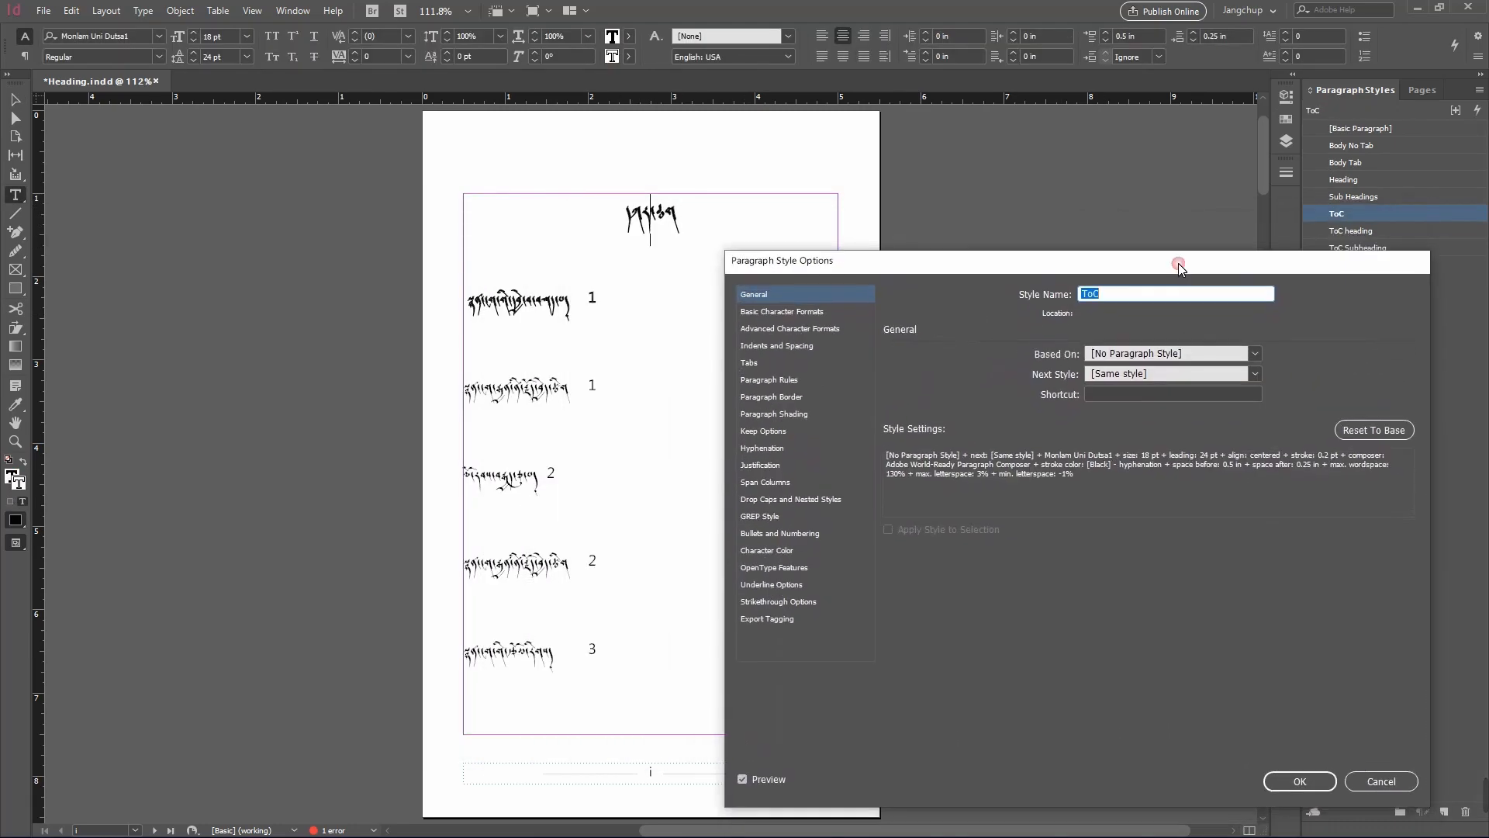
{"action": "left_click", "coordinate": [742, 780]}
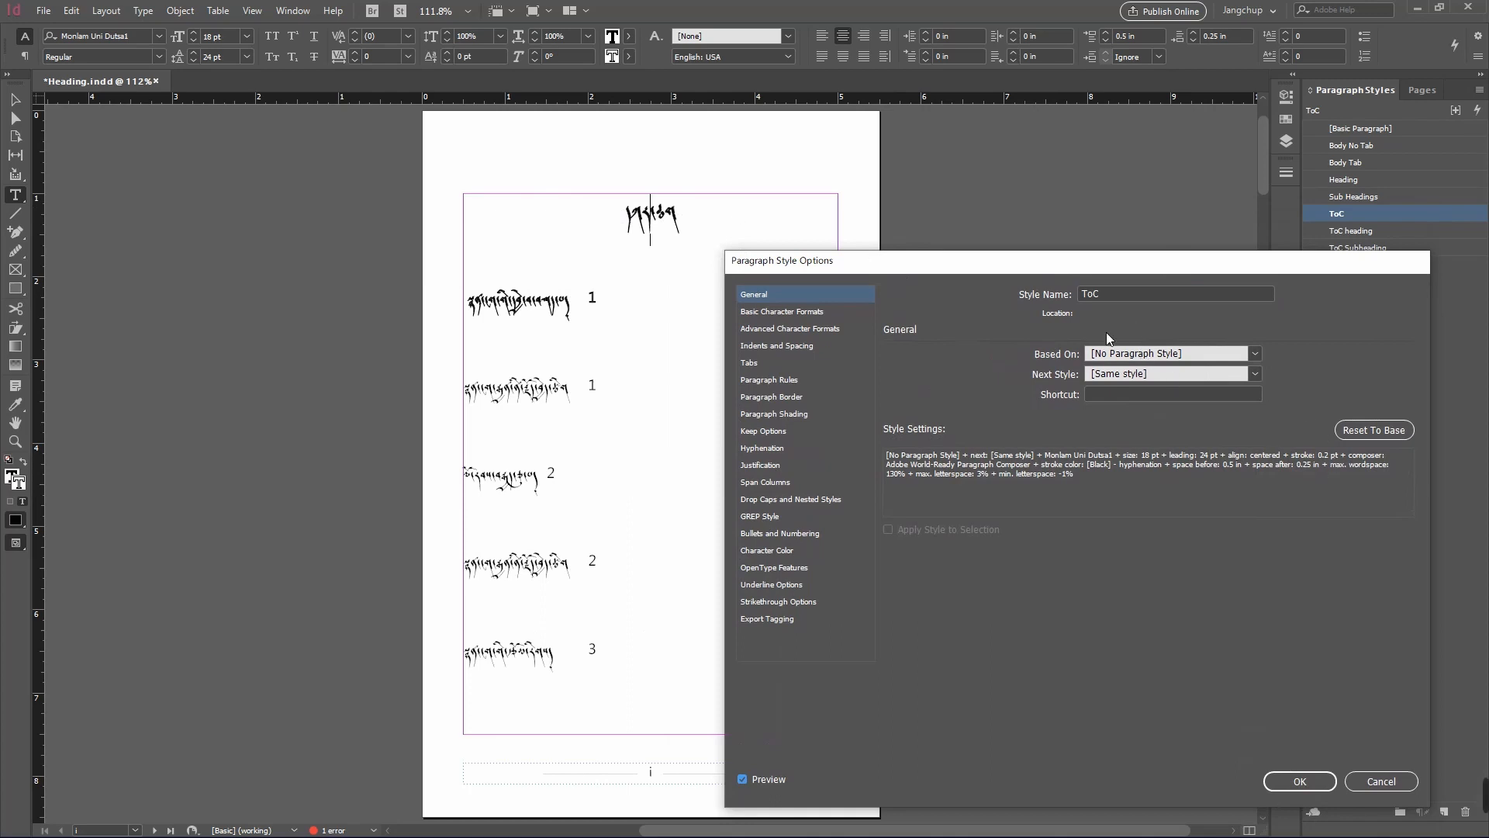
{"action": "left_click", "coordinate": [779, 313]}
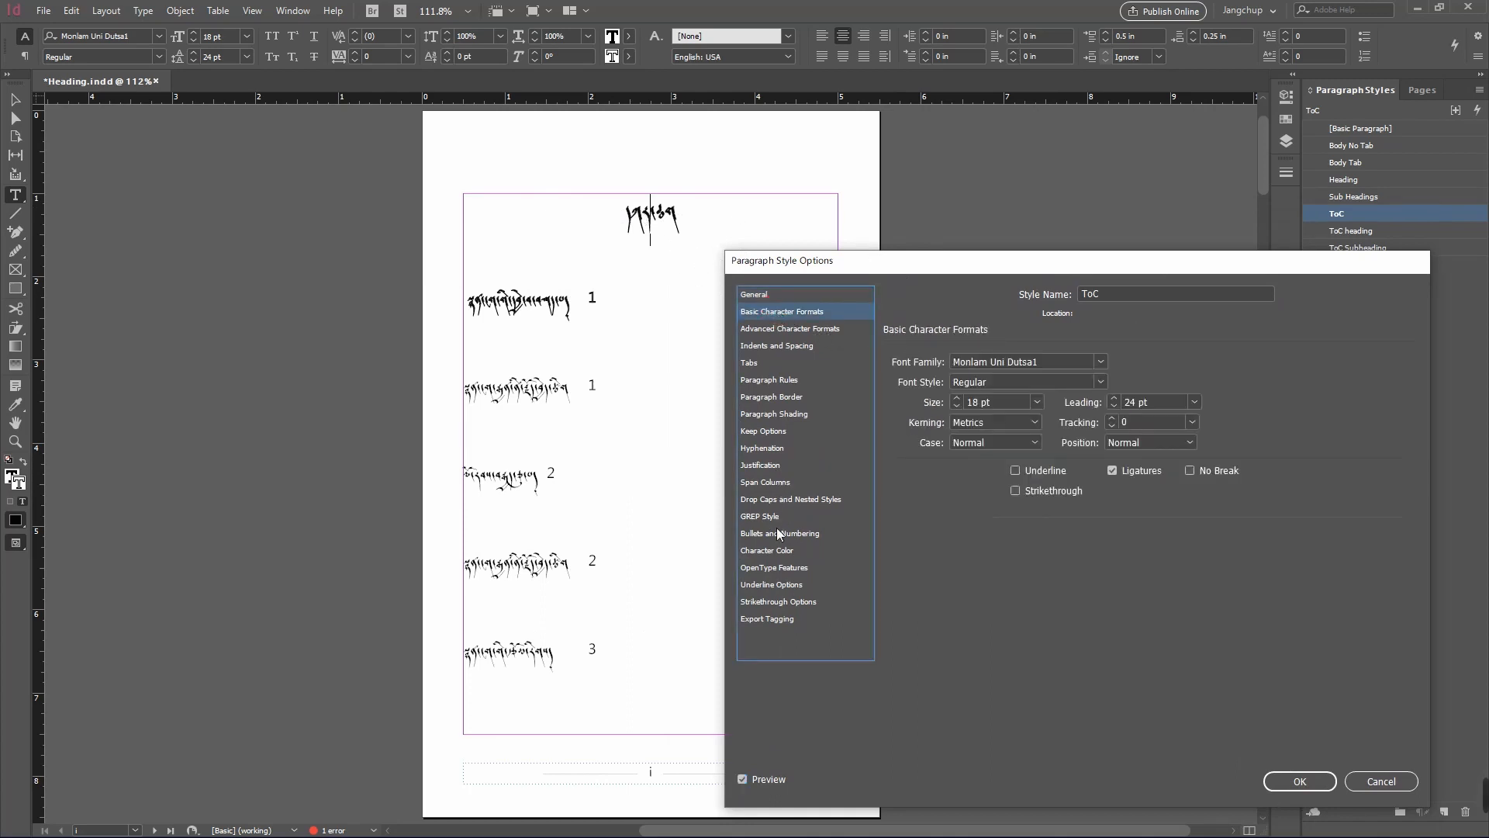
{"action": "left_click", "coordinate": [783, 550]}
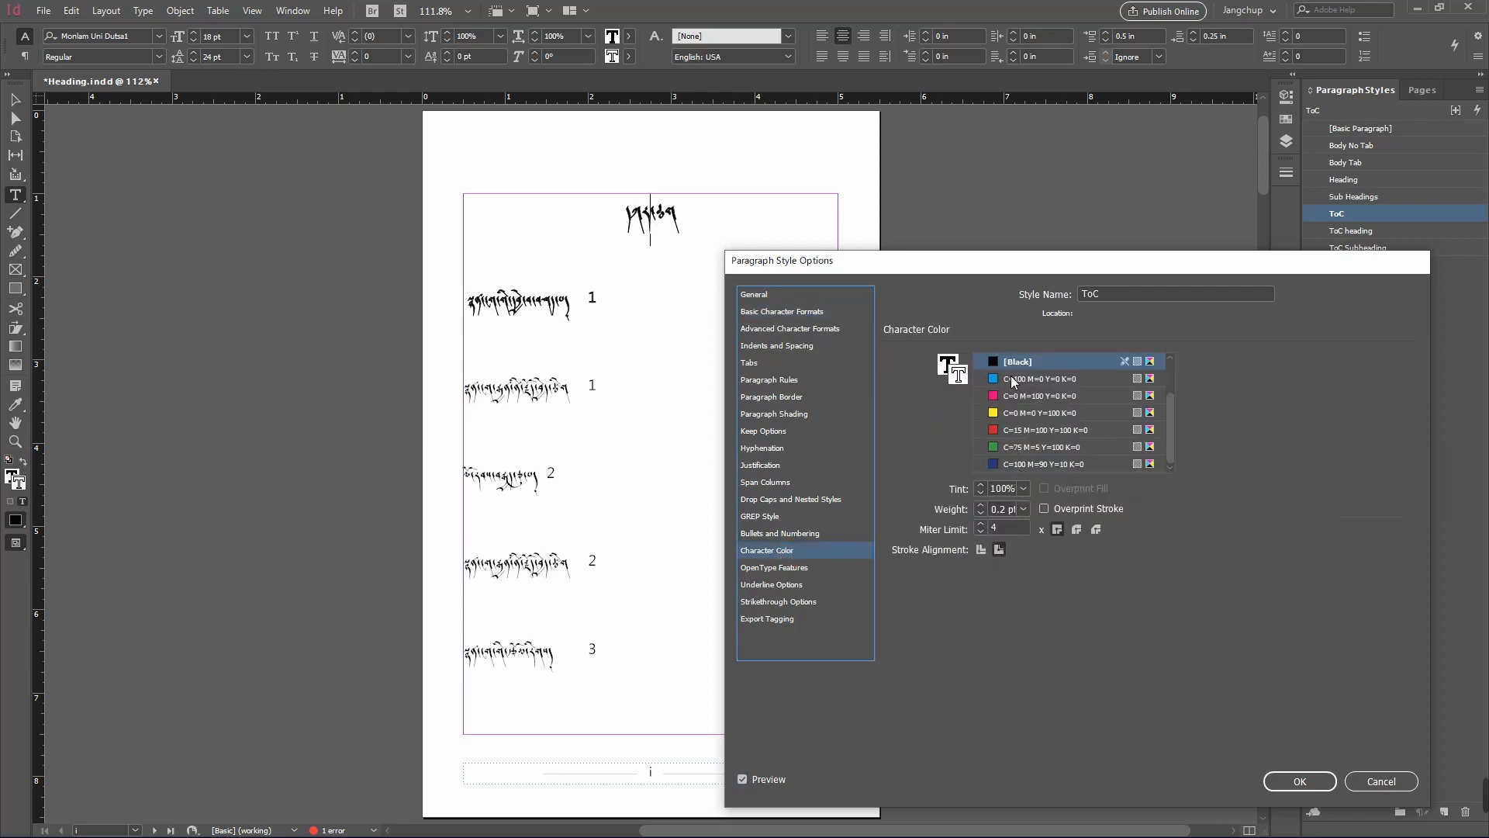
{"action": "left_click_drag", "start_coordinate": [1172, 417], "coordinate": [1171, 375]}
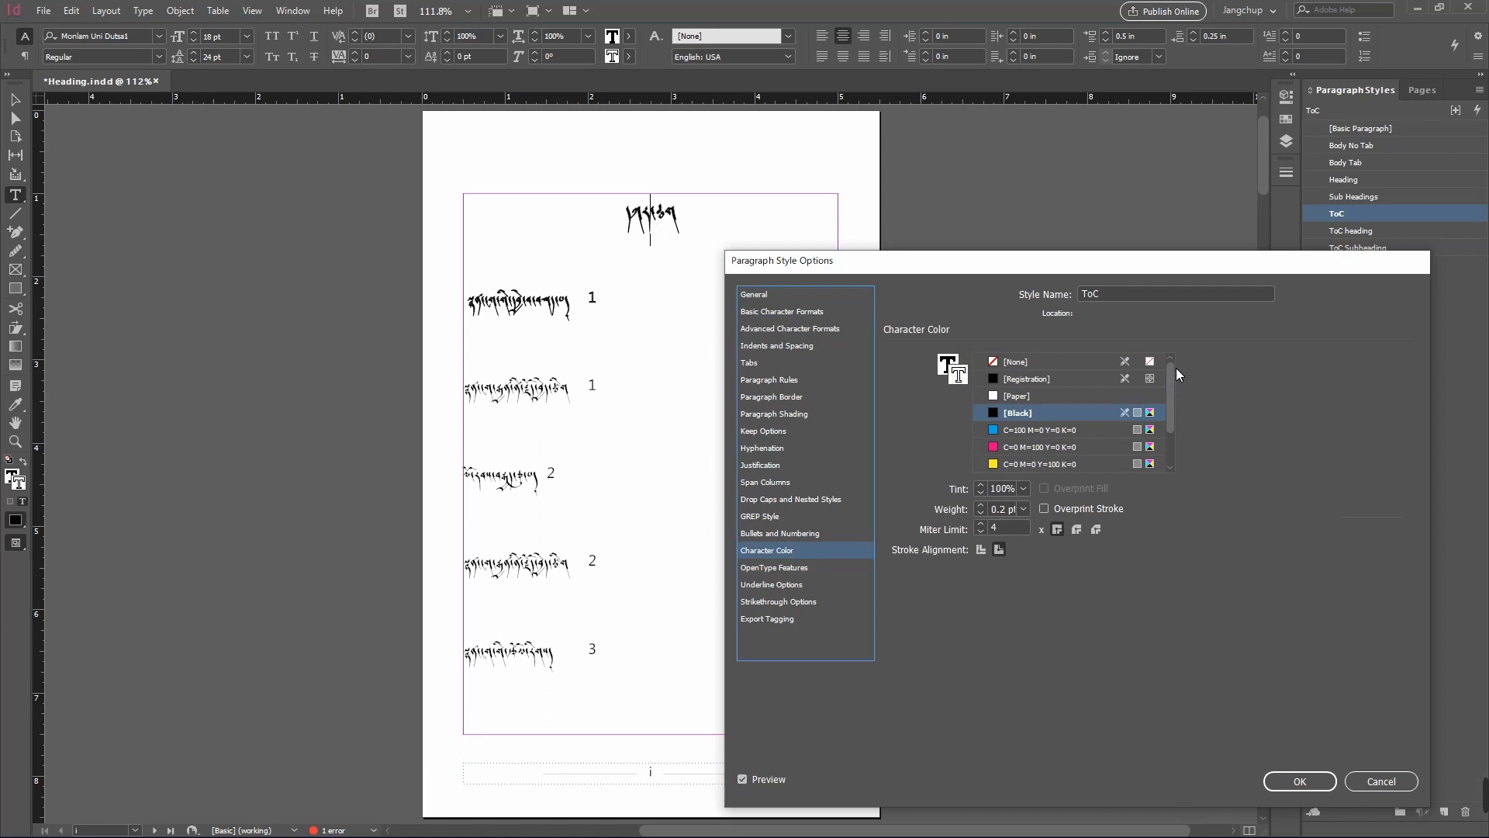
{"action": "left_click", "coordinate": [1021, 362]}
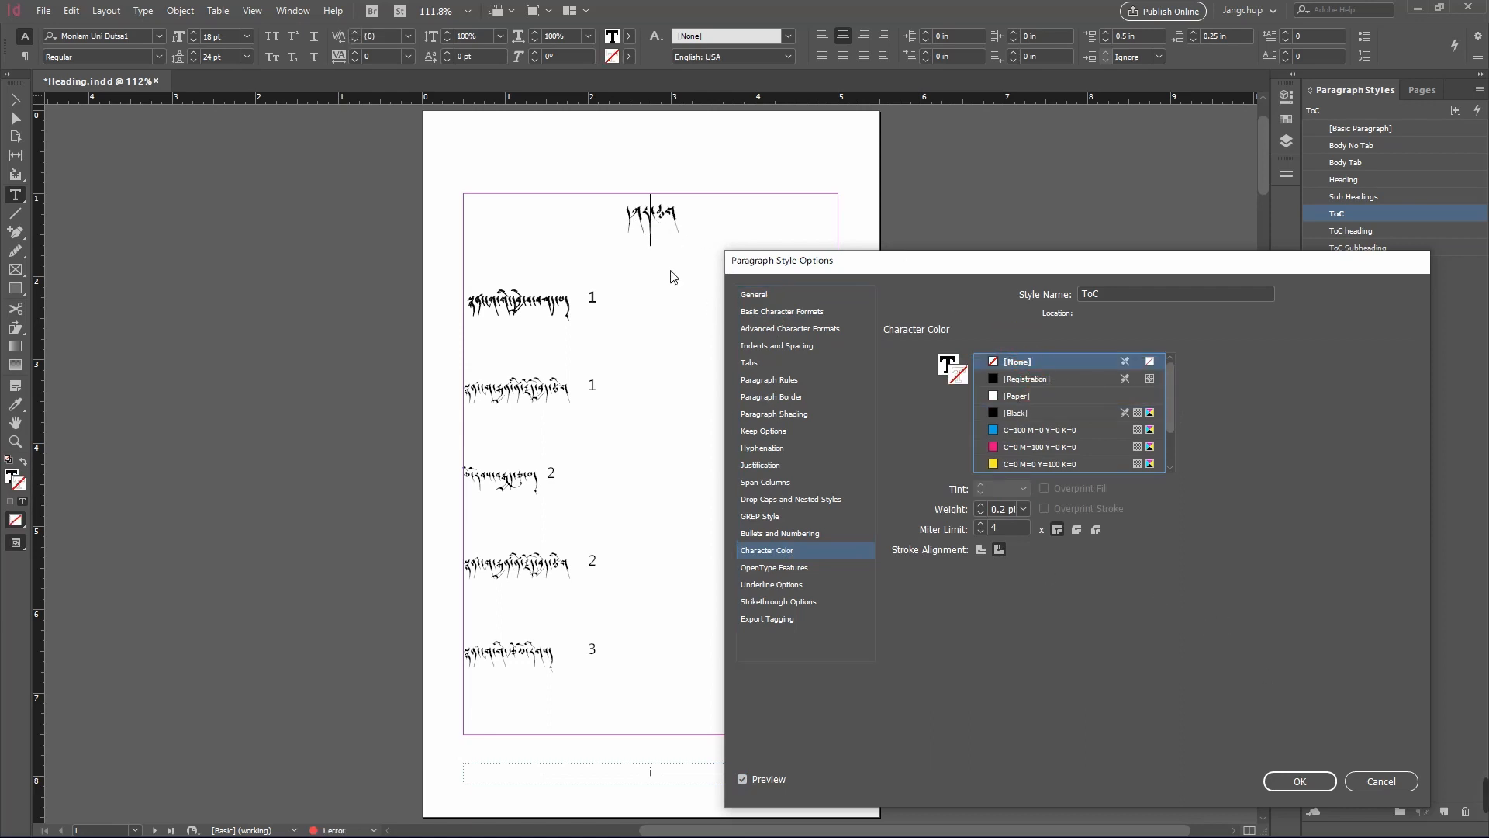
- Set the ToC style's font size to 19 pt and its leading to 20 pt
{"action": "left_click", "coordinate": [834, 311]}
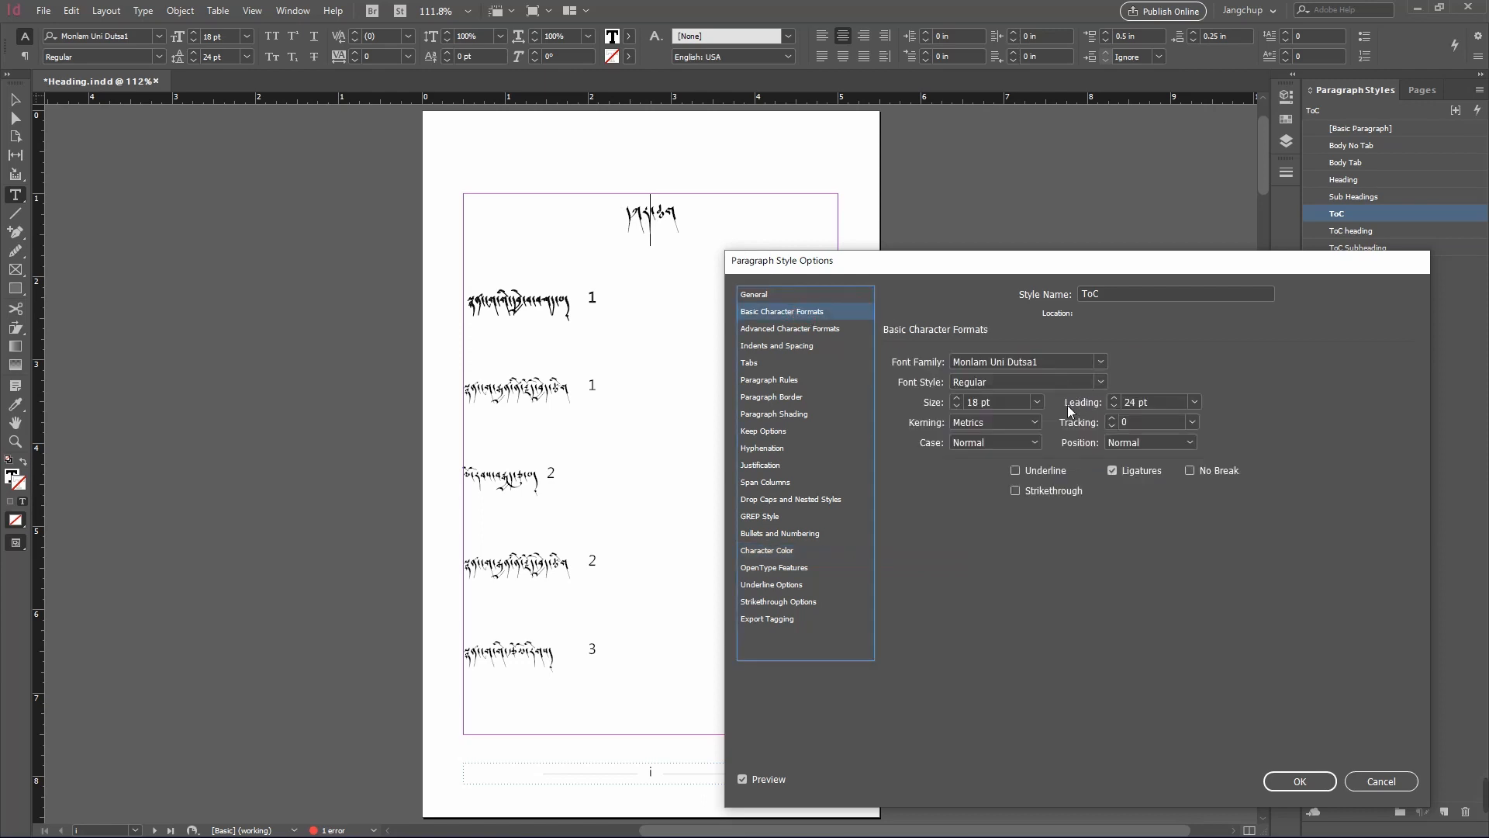
{"action": "left_click", "coordinate": [959, 397]}
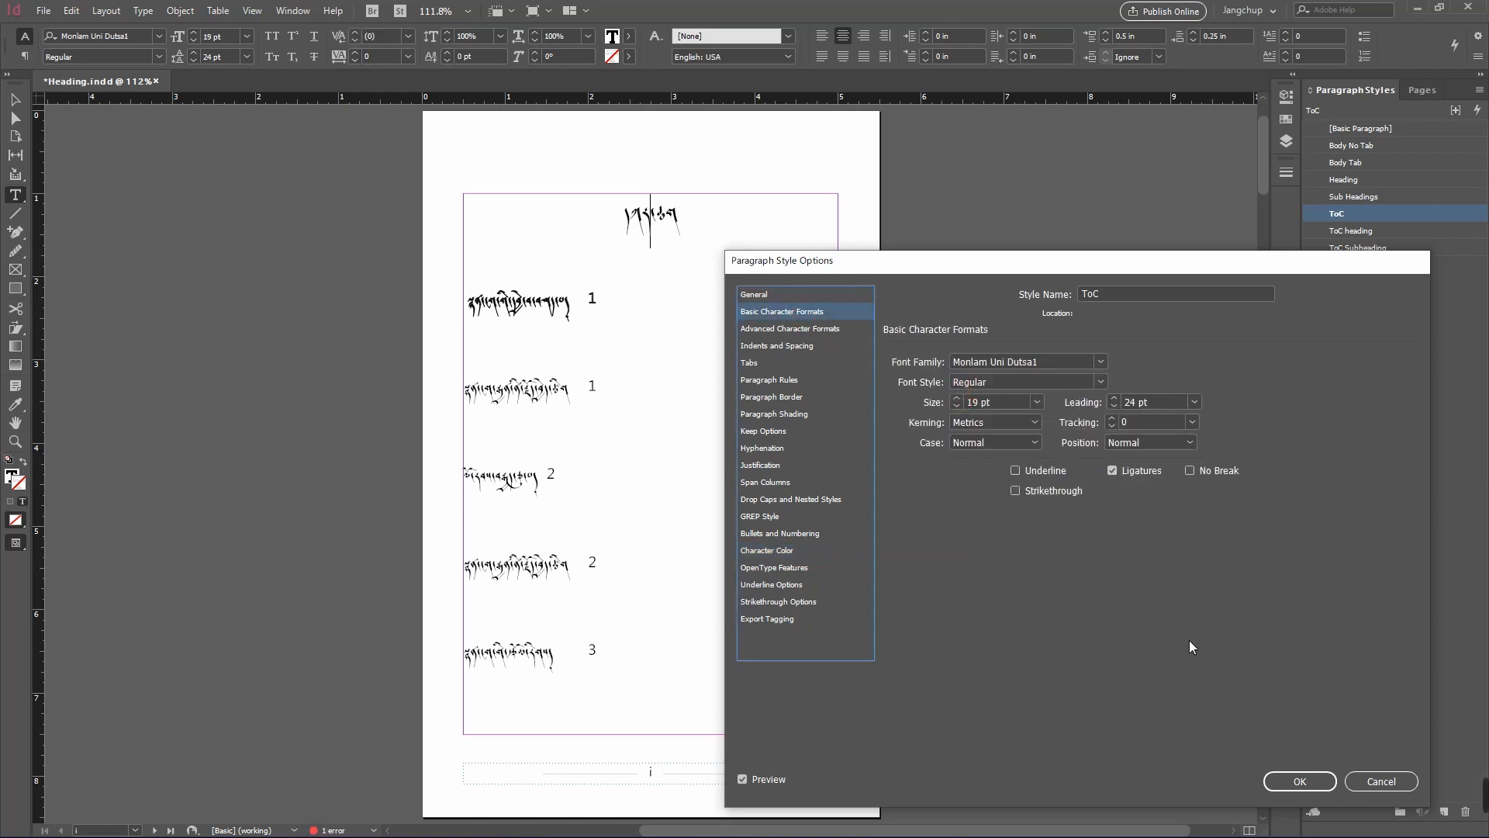
{"action": "left_click", "coordinate": [1114, 405]}
{"action": "left_click", "coordinate": [1113, 406]}
{"action": "left_click", "coordinate": [1115, 406]}
{"action": "left_click", "coordinate": [1116, 406]}
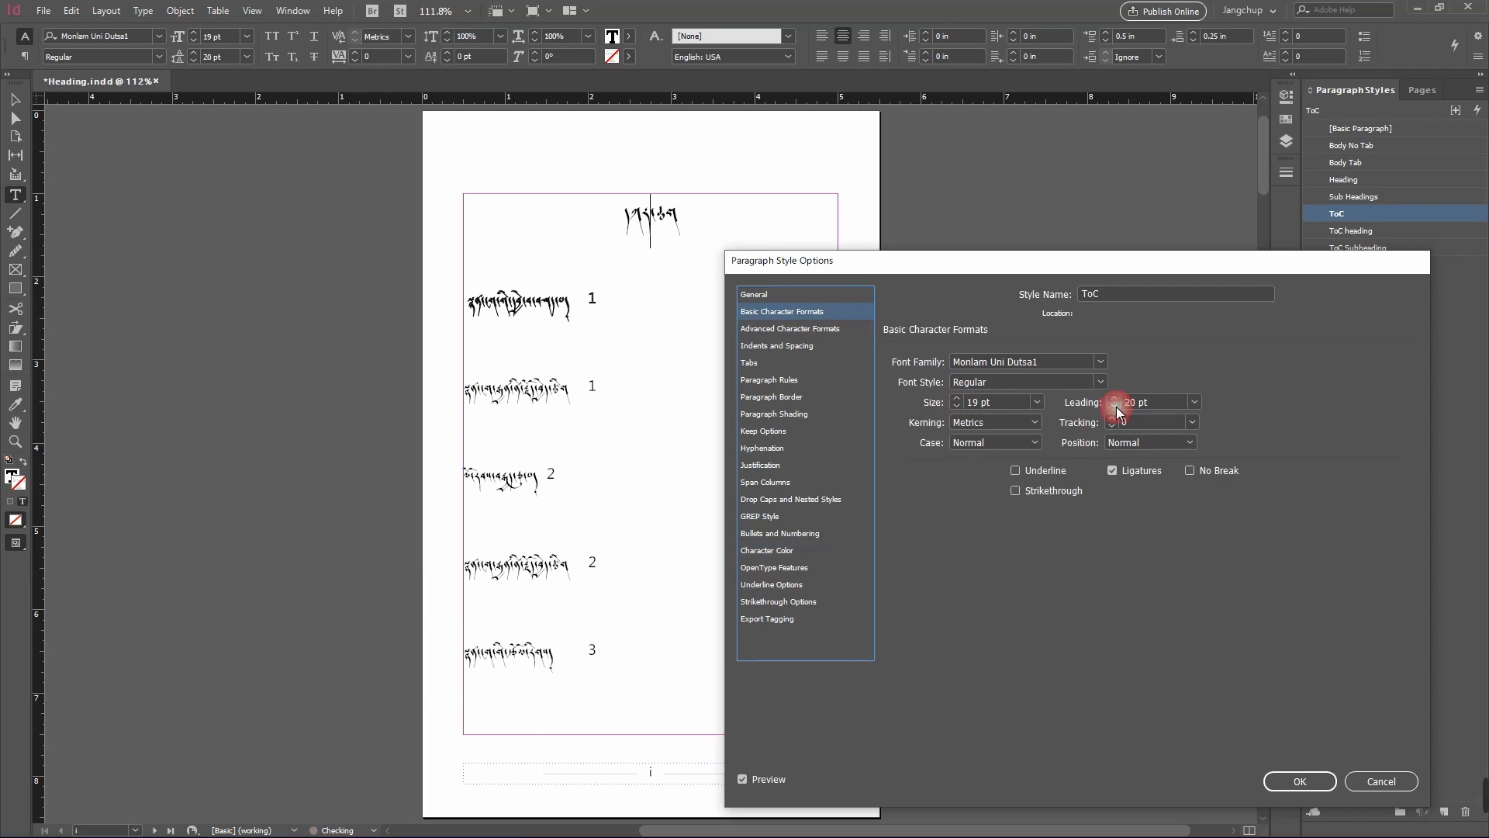
- Set the ToC style's space before and space after to 0.0625 in each and apply the style changes
{"action": "left_click", "coordinate": [777, 345]}
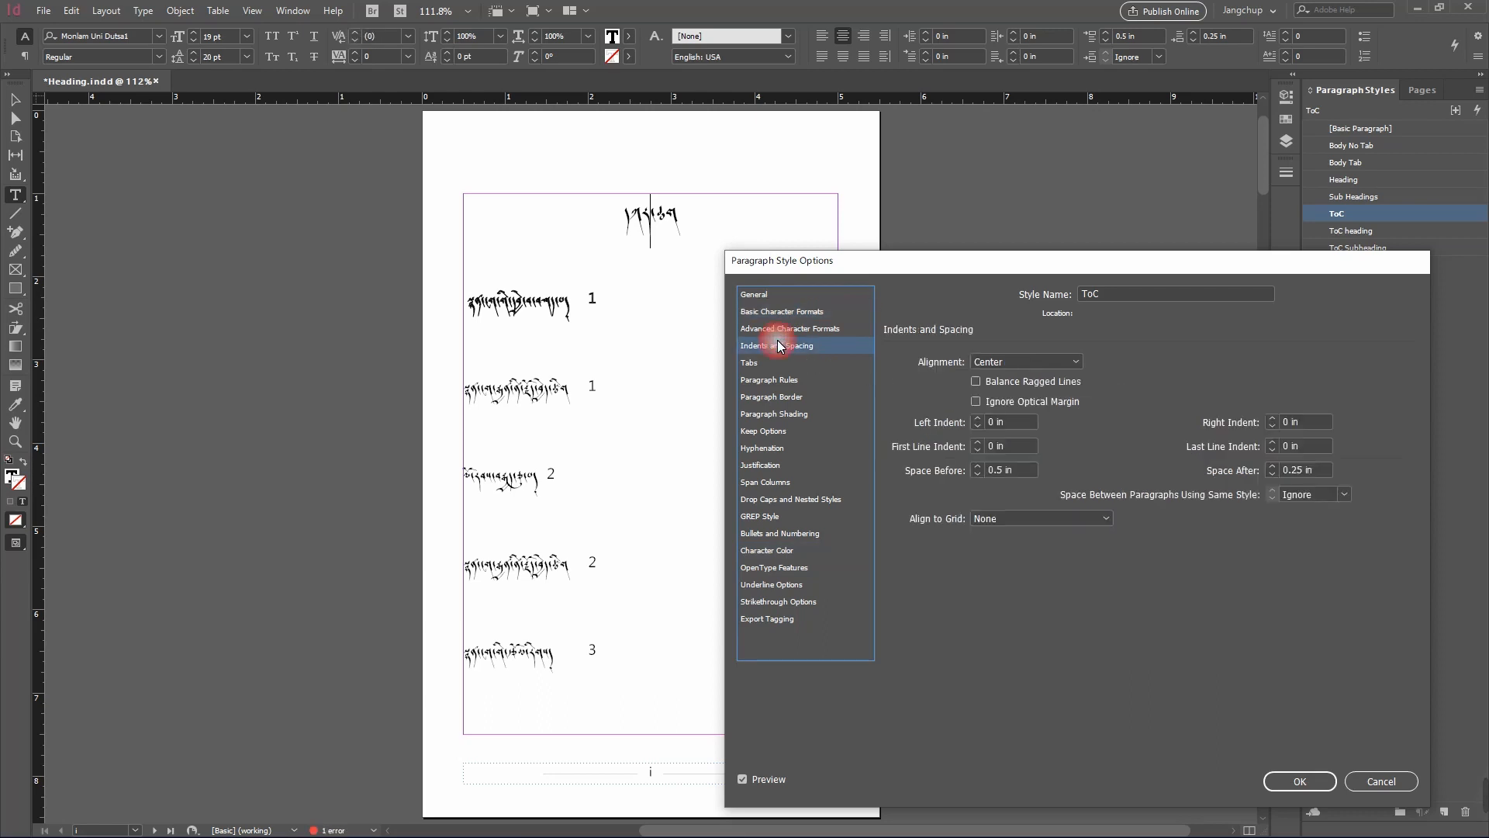
{"action": "left_click", "coordinate": [978, 474]}
{"action": "left_click", "coordinate": [978, 474]}
{"action": "left_click", "coordinate": [978, 474]}
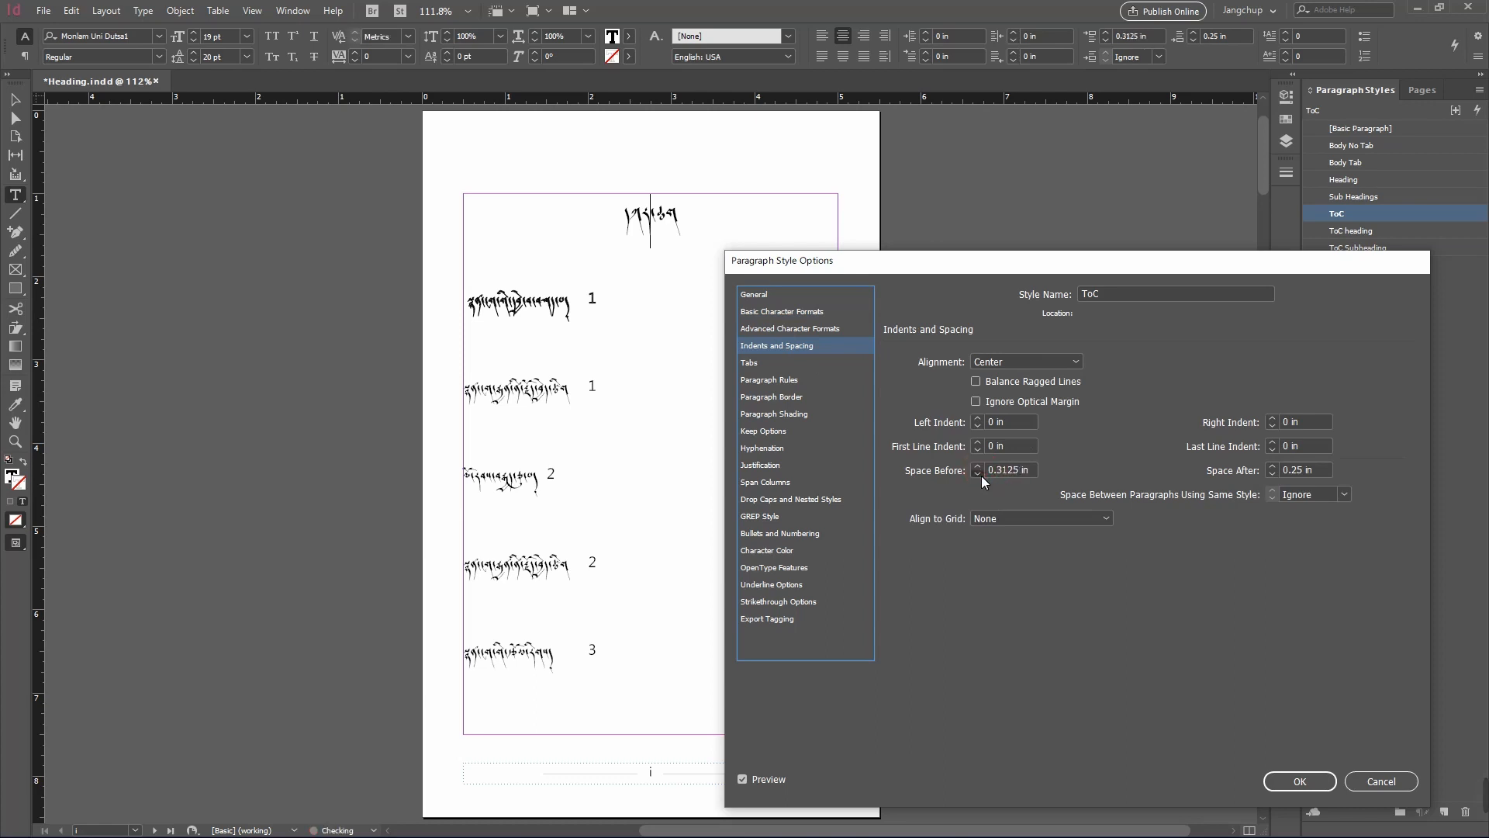
{"action": "left_click", "coordinate": [978, 473]}
{"action": "left_click", "coordinate": [978, 473]}
{"action": "left_click", "coordinate": [978, 474]}
{"action": "left_click", "coordinate": [978, 474]}
{"action": "left_click", "coordinate": [1272, 474]}
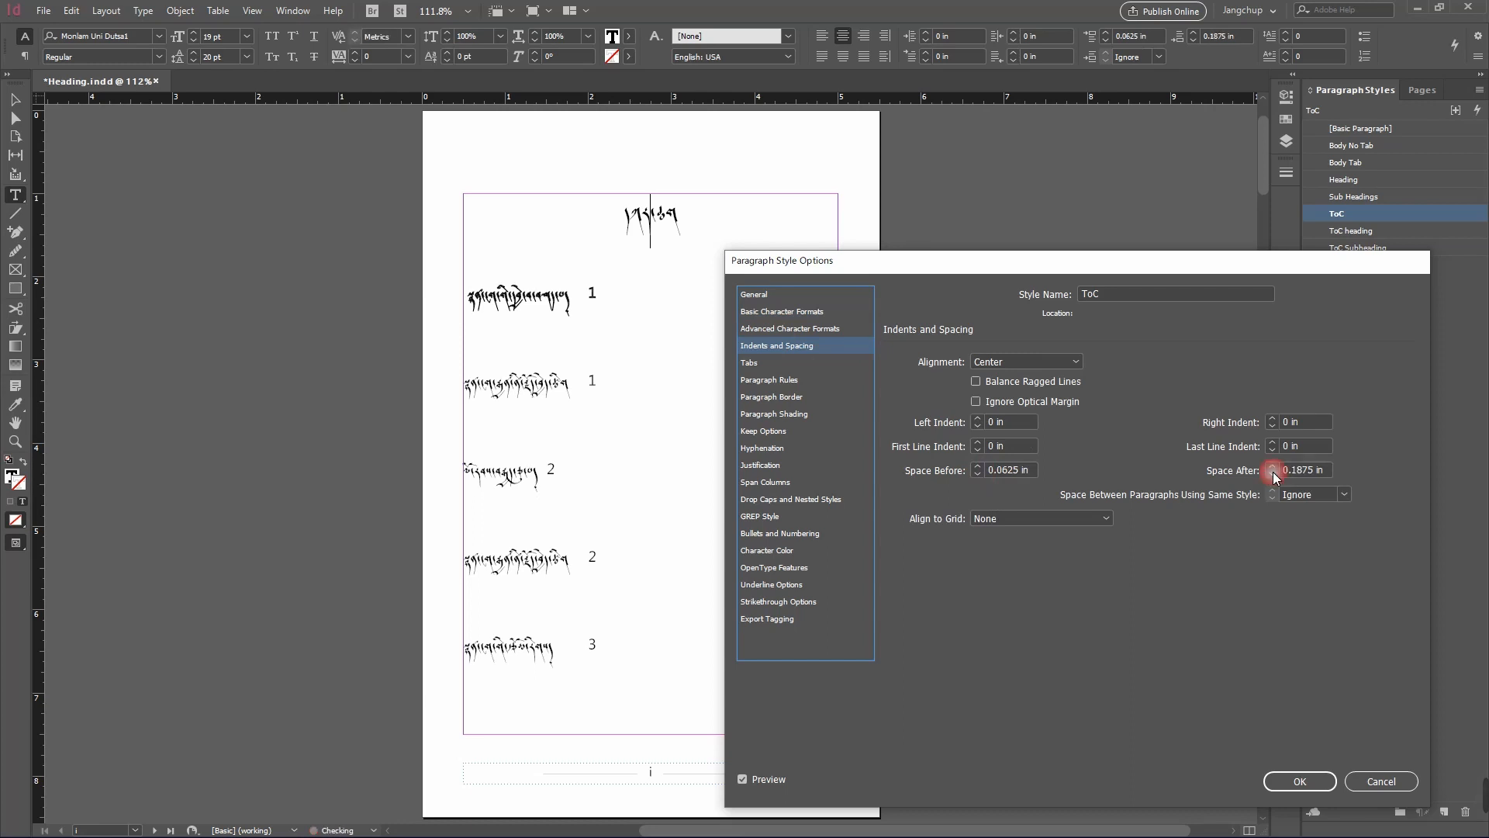
{"action": "left_click", "coordinate": [1272, 474]}
{"action": "left_click", "coordinate": [1272, 474]}
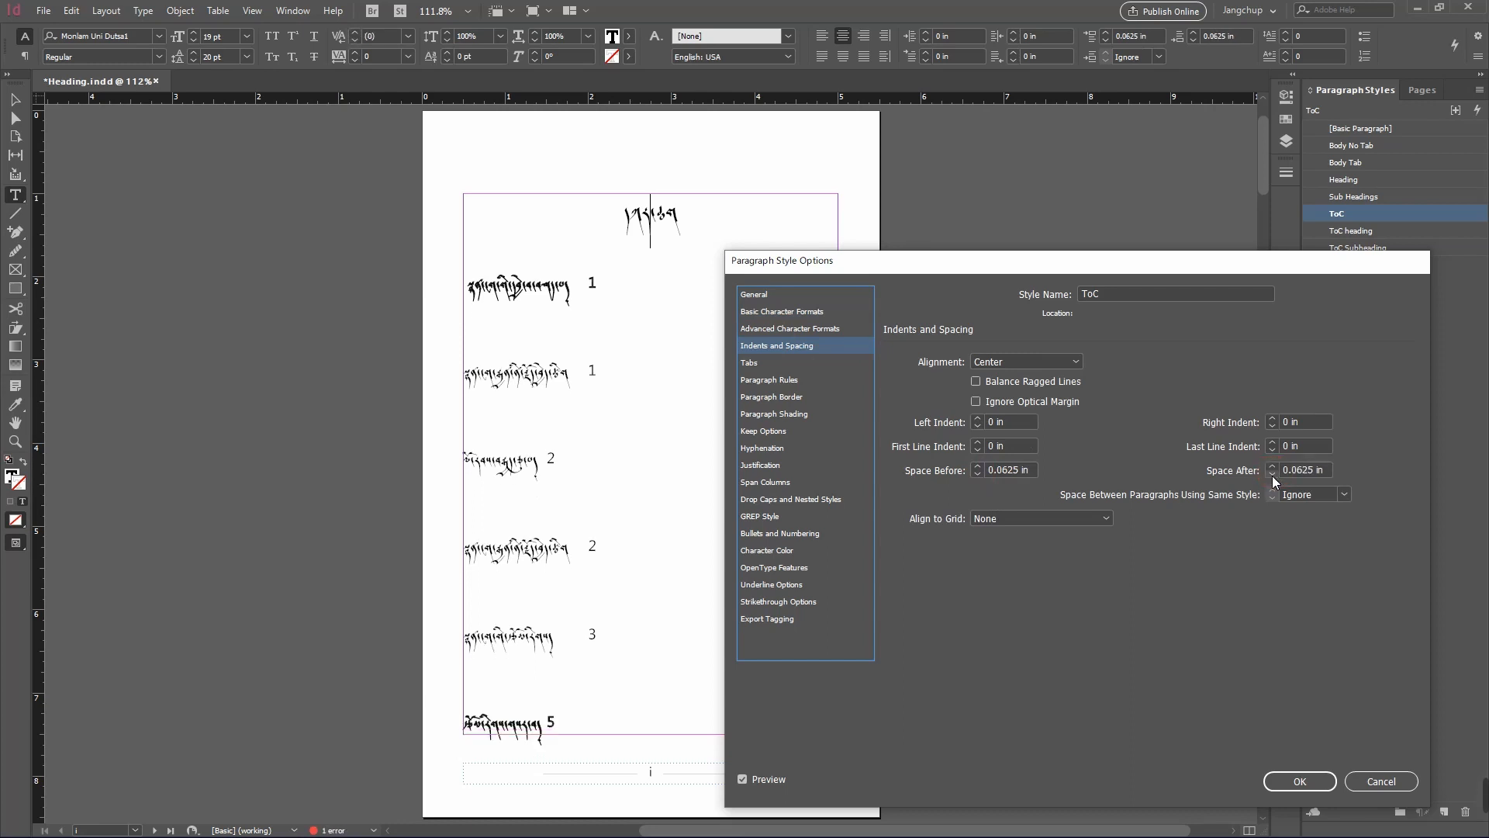
{"action": "left_click", "coordinate": [1305, 785]}
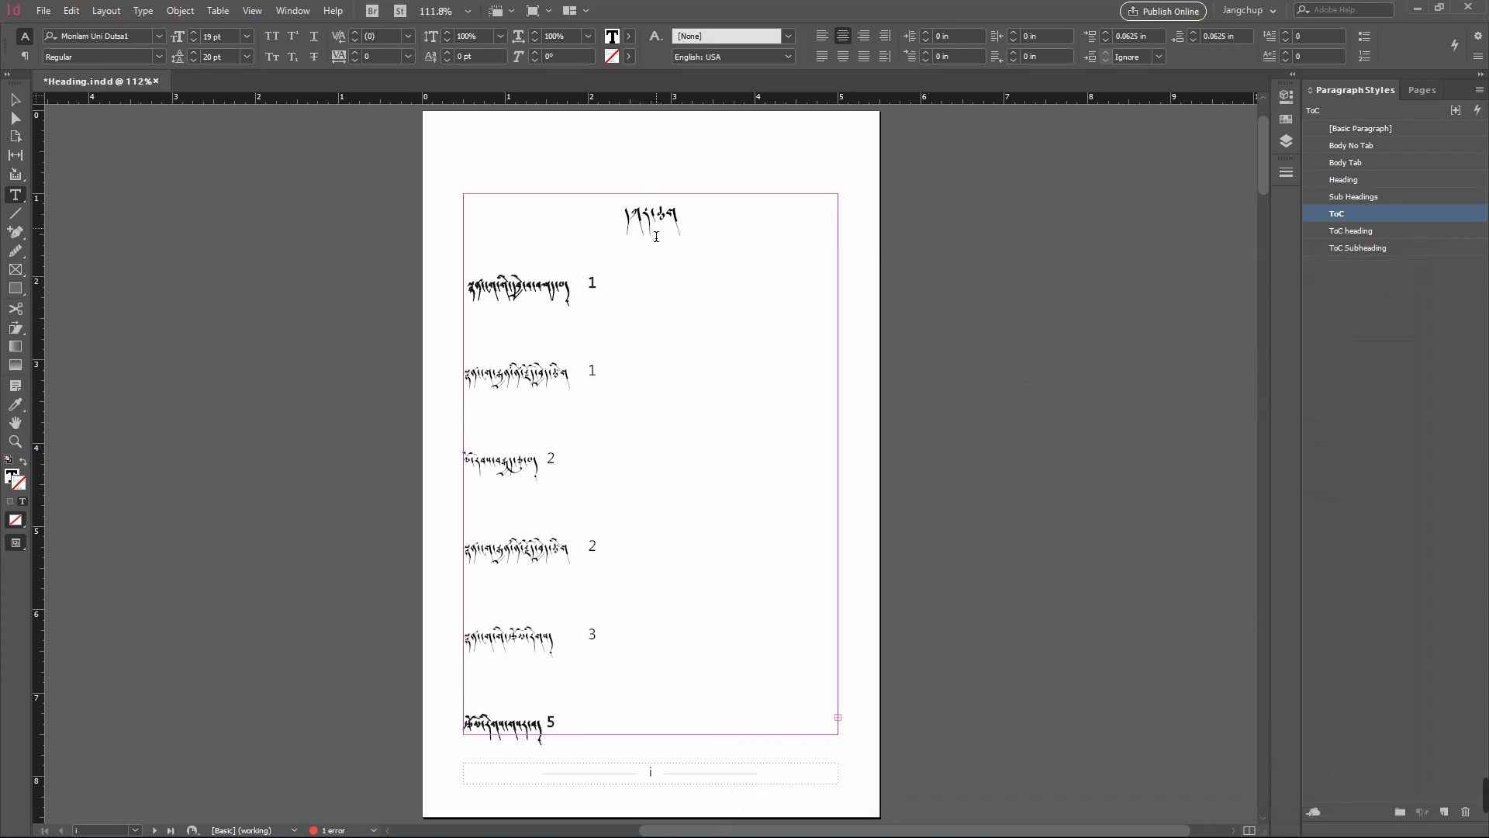
- Change the font family of the ToC heading paragraph style to Monlam Uni OuChan2
{"action": "left_click", "coordinate": [525, 304]}
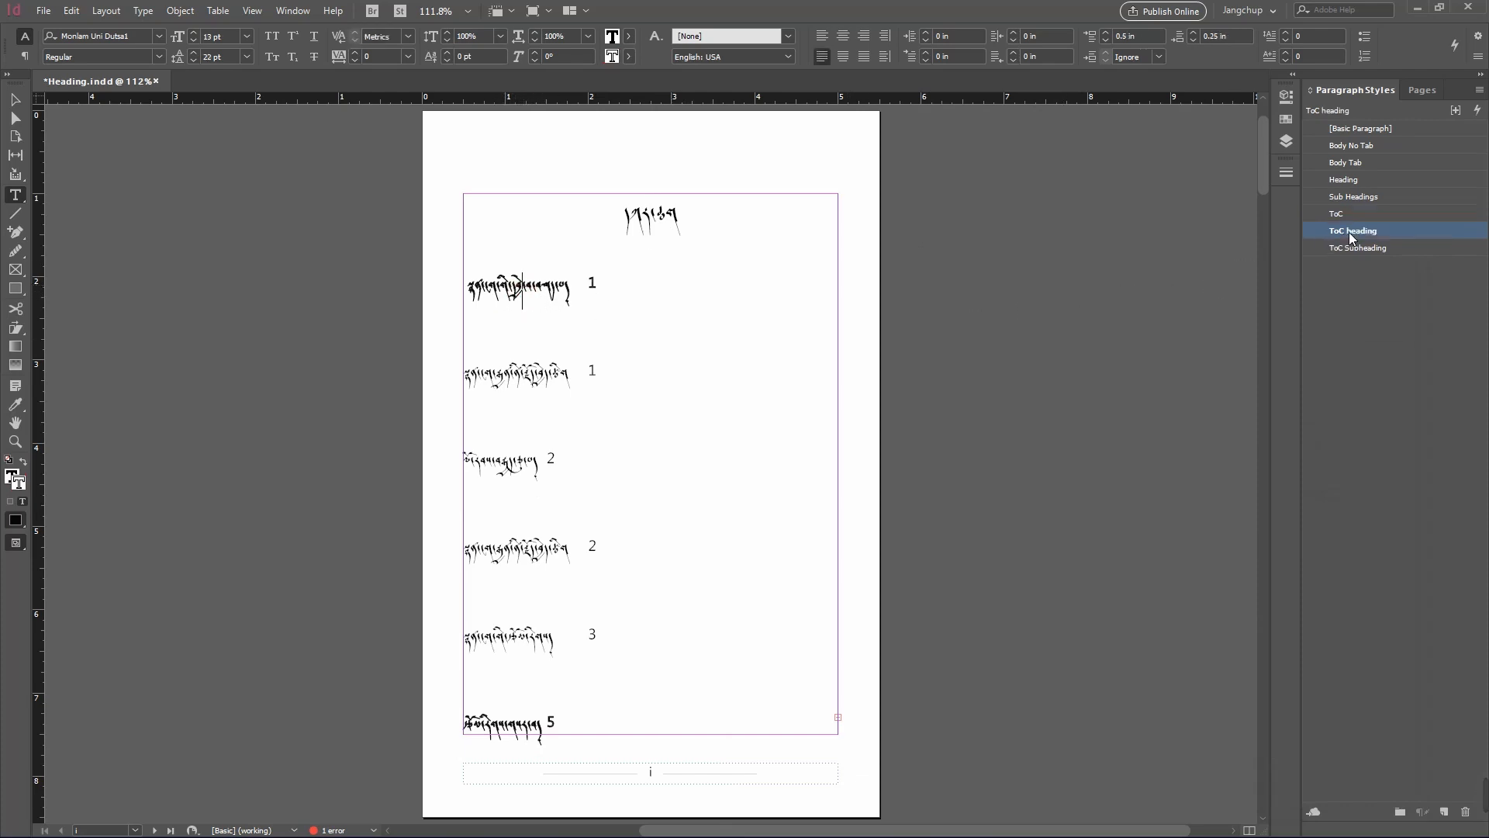
{"action": "double_click", "coordinate": [1452, 237]}
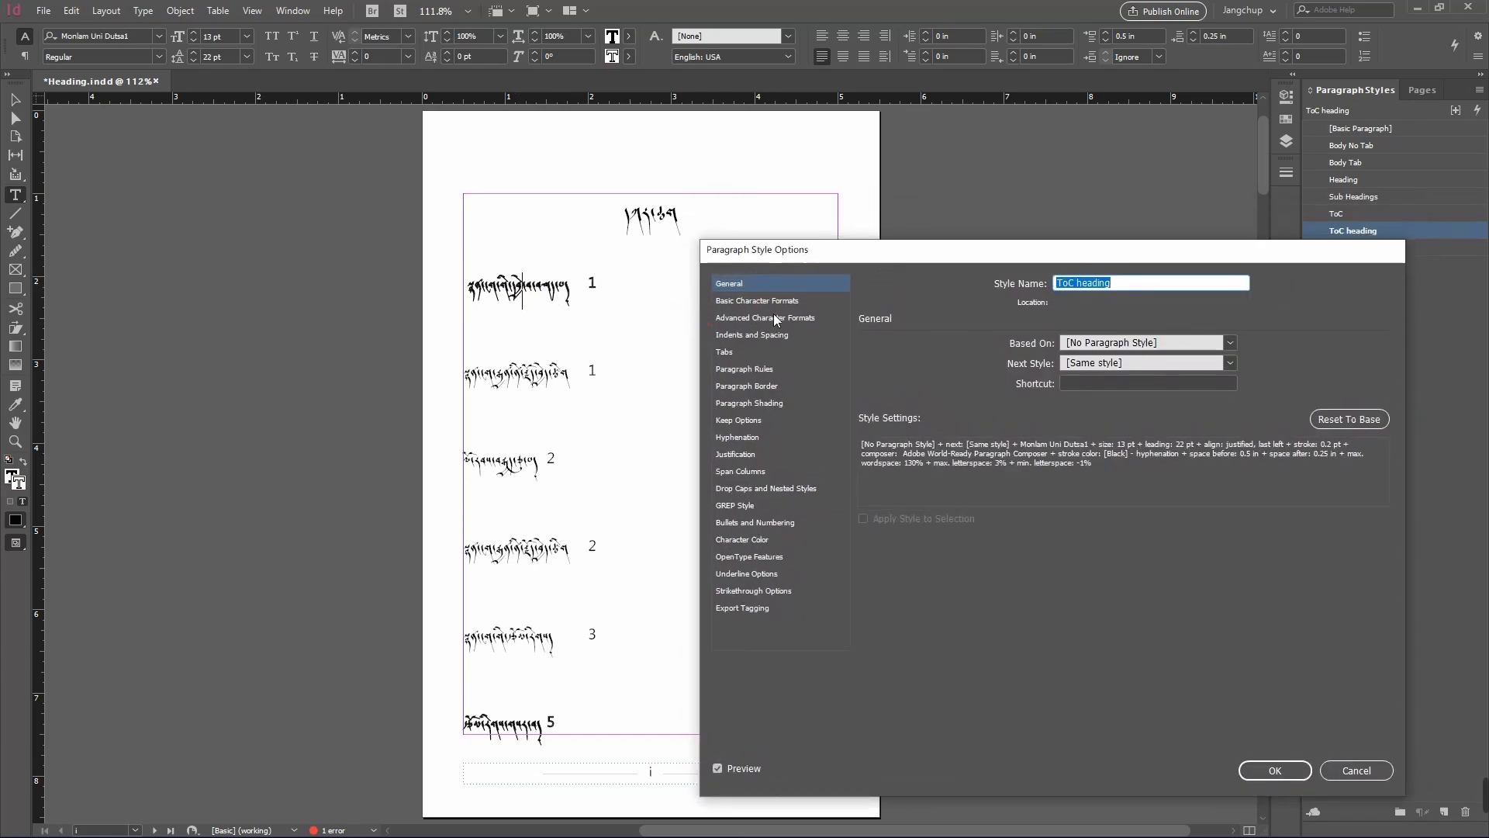
{"action": "left_click", "coordinate": [764, 301]}
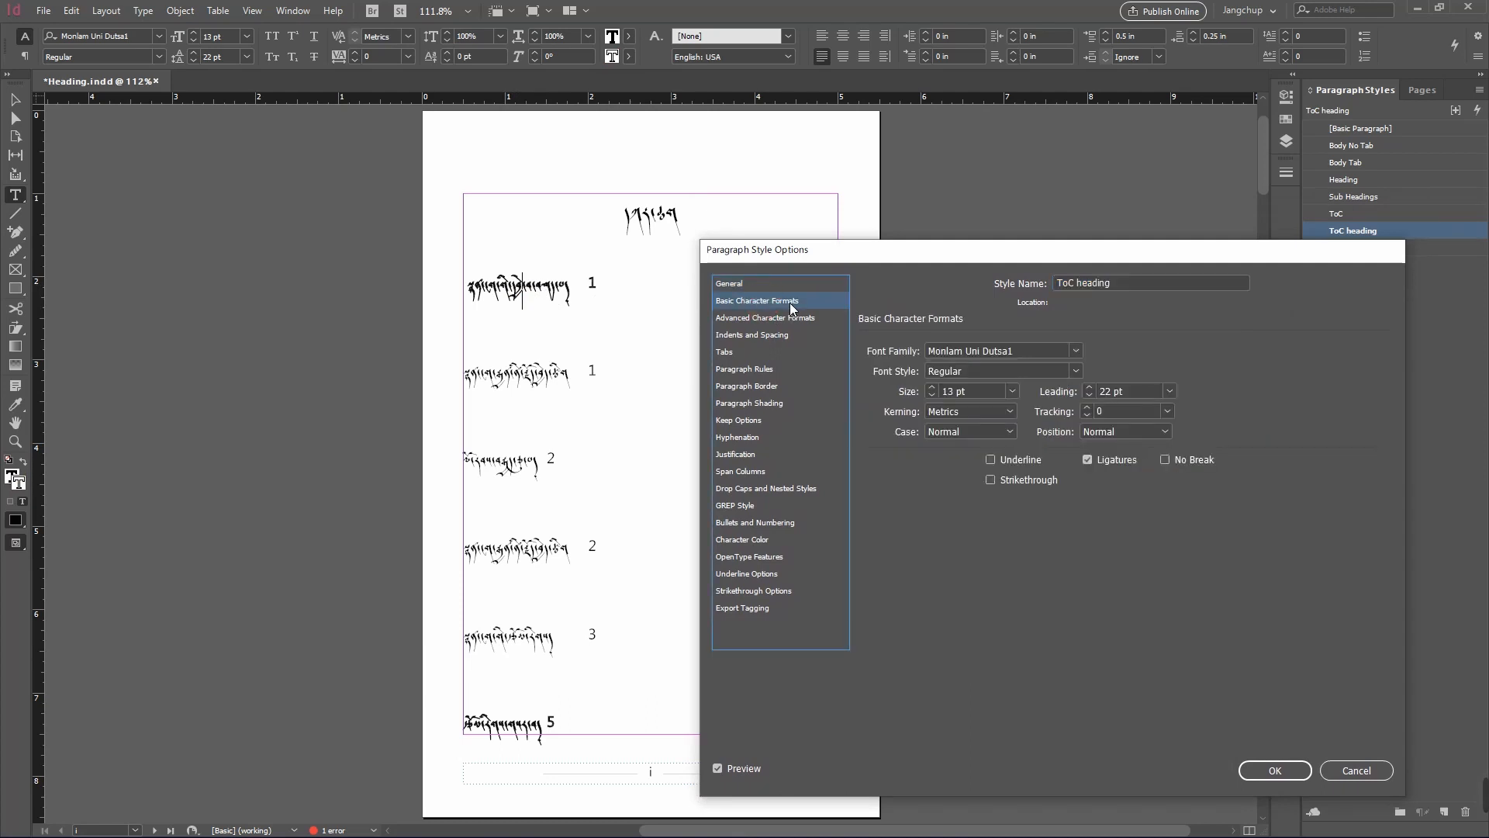
{"action": "left_click", "coordinate": [1074, 351]}
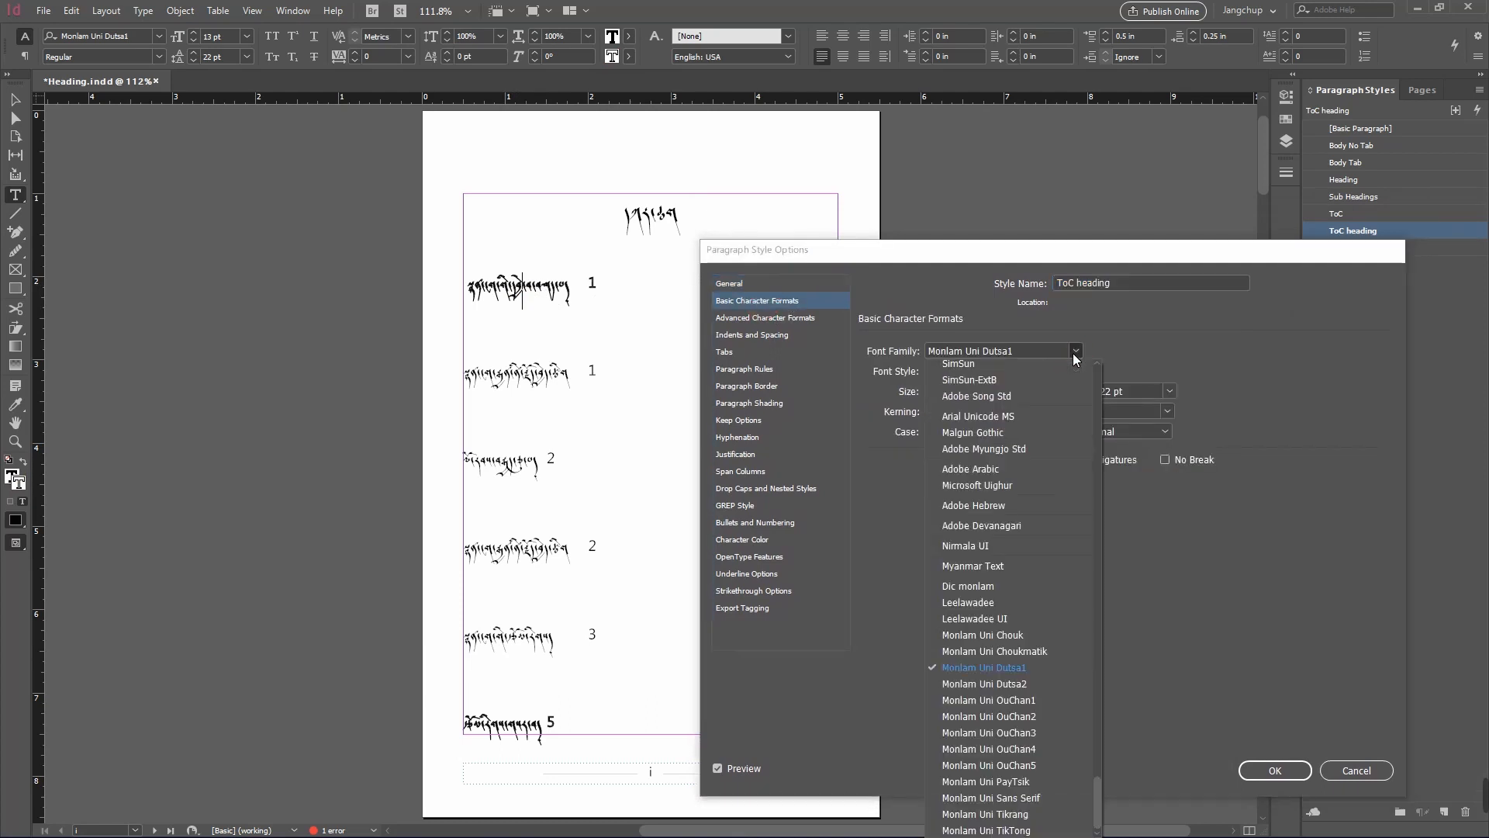
{"action": "left_click", "coordinate": [1021, 715]}
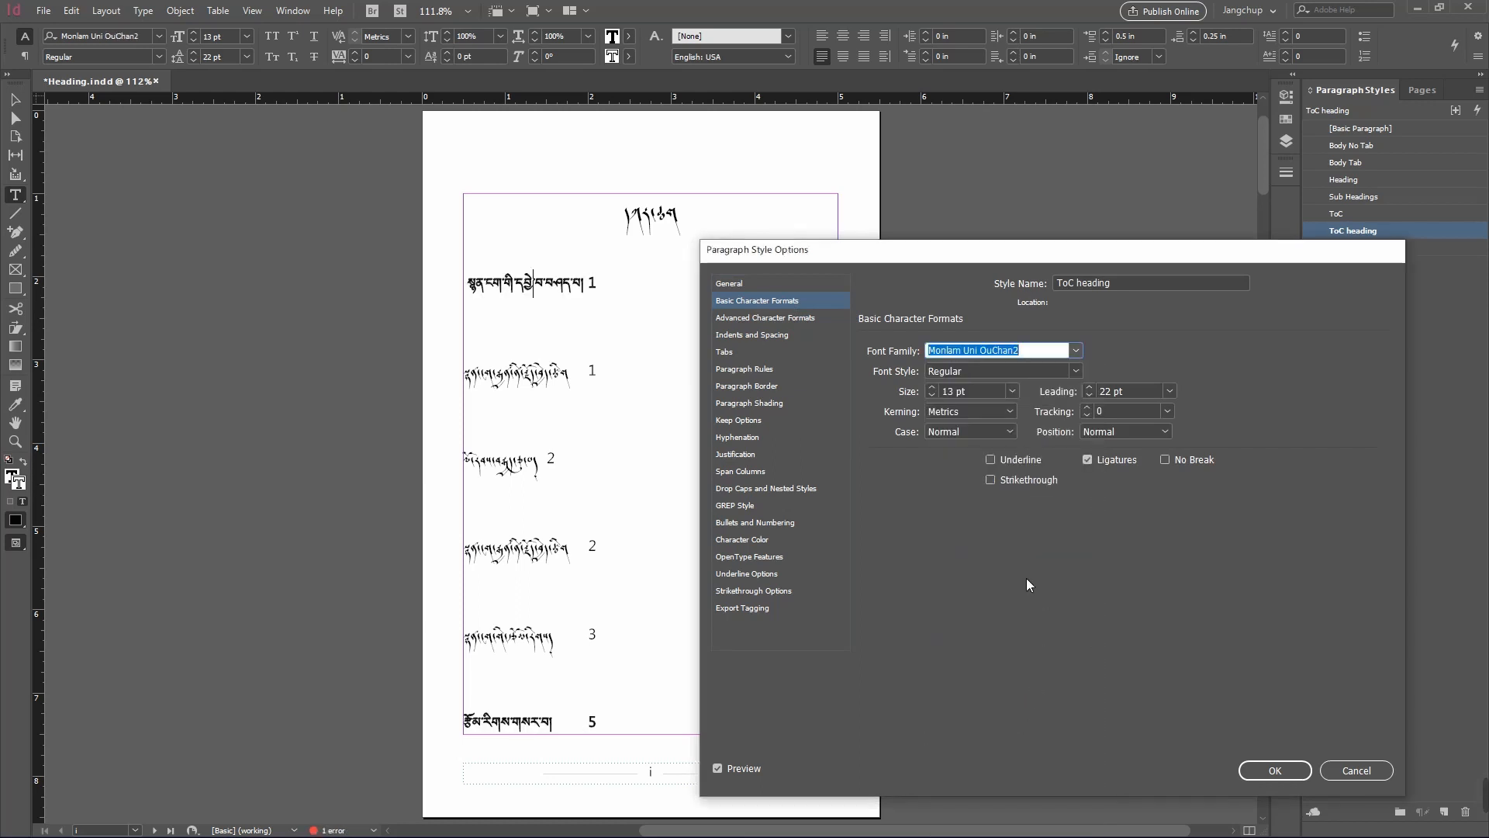
- Try [None] as the ToC heading style's stroke colour, restore [Black], and apply the style changes
{"action": "left_click", "coordinate": [749, 540]}
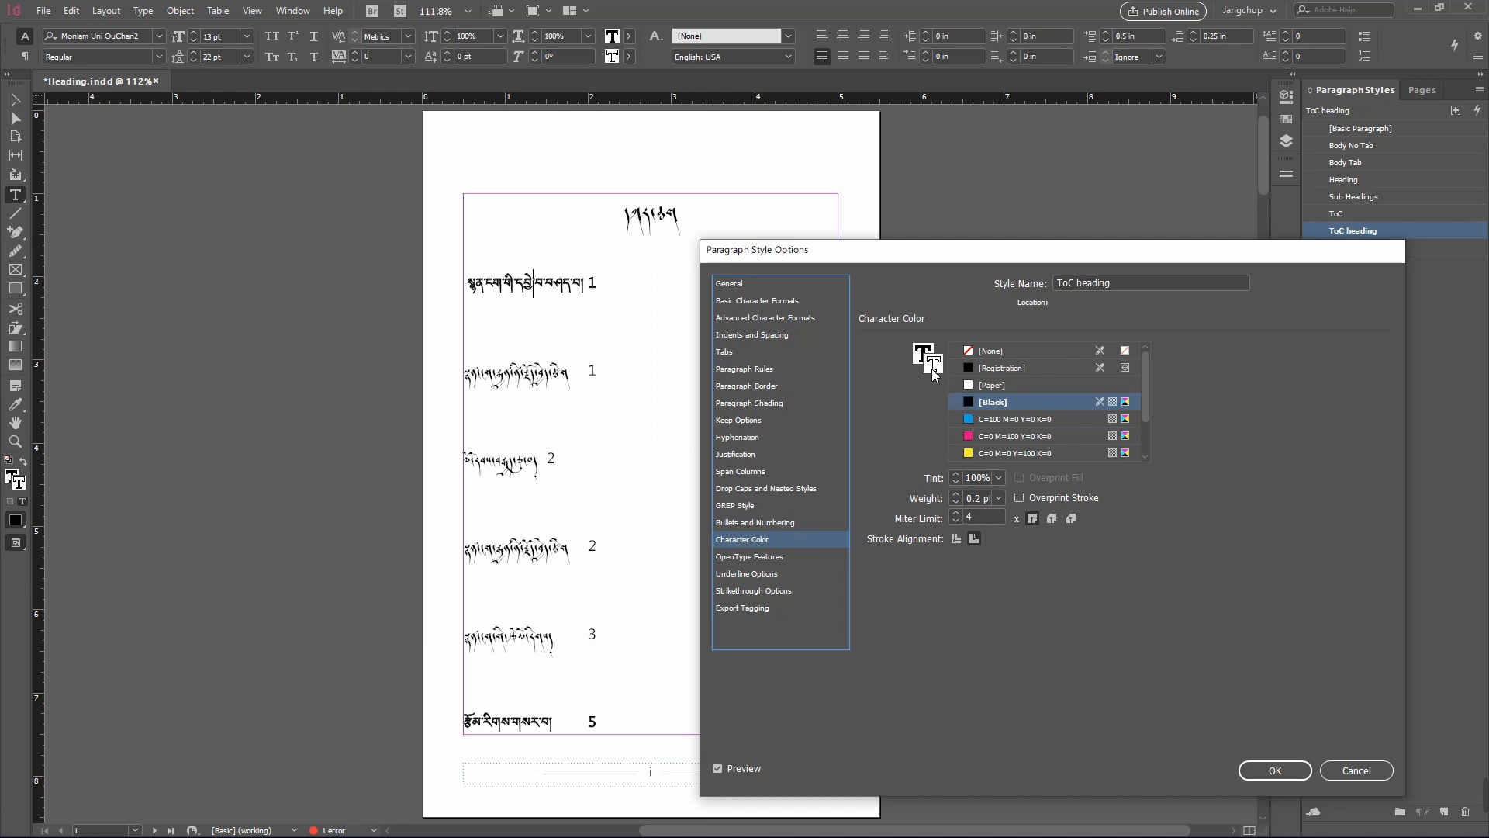
{"action": "left_click", "coordinate": [1001, 352]}
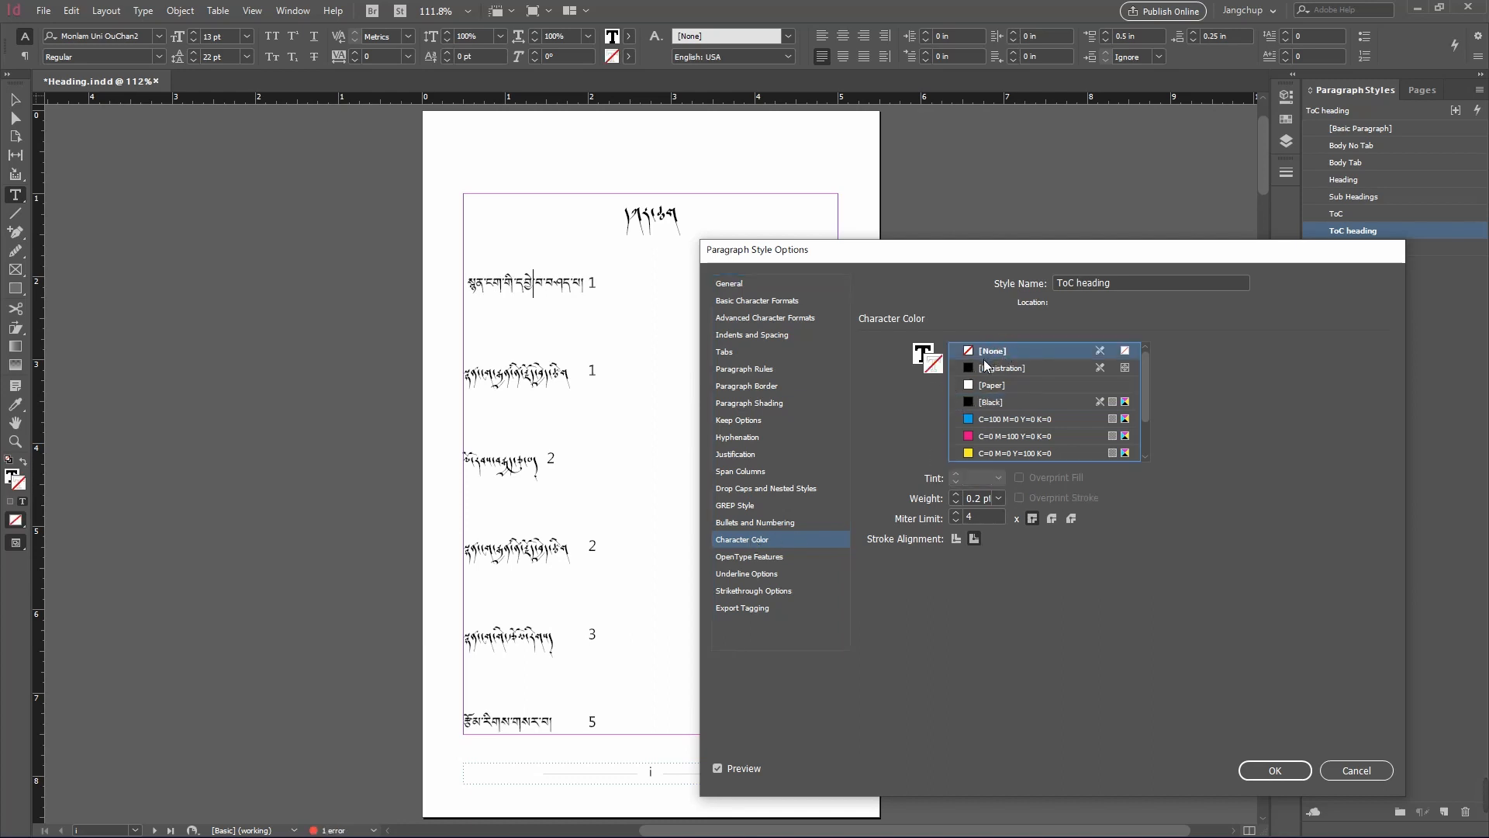
{"action": "left_click", "coordinate": [1005, 402]}
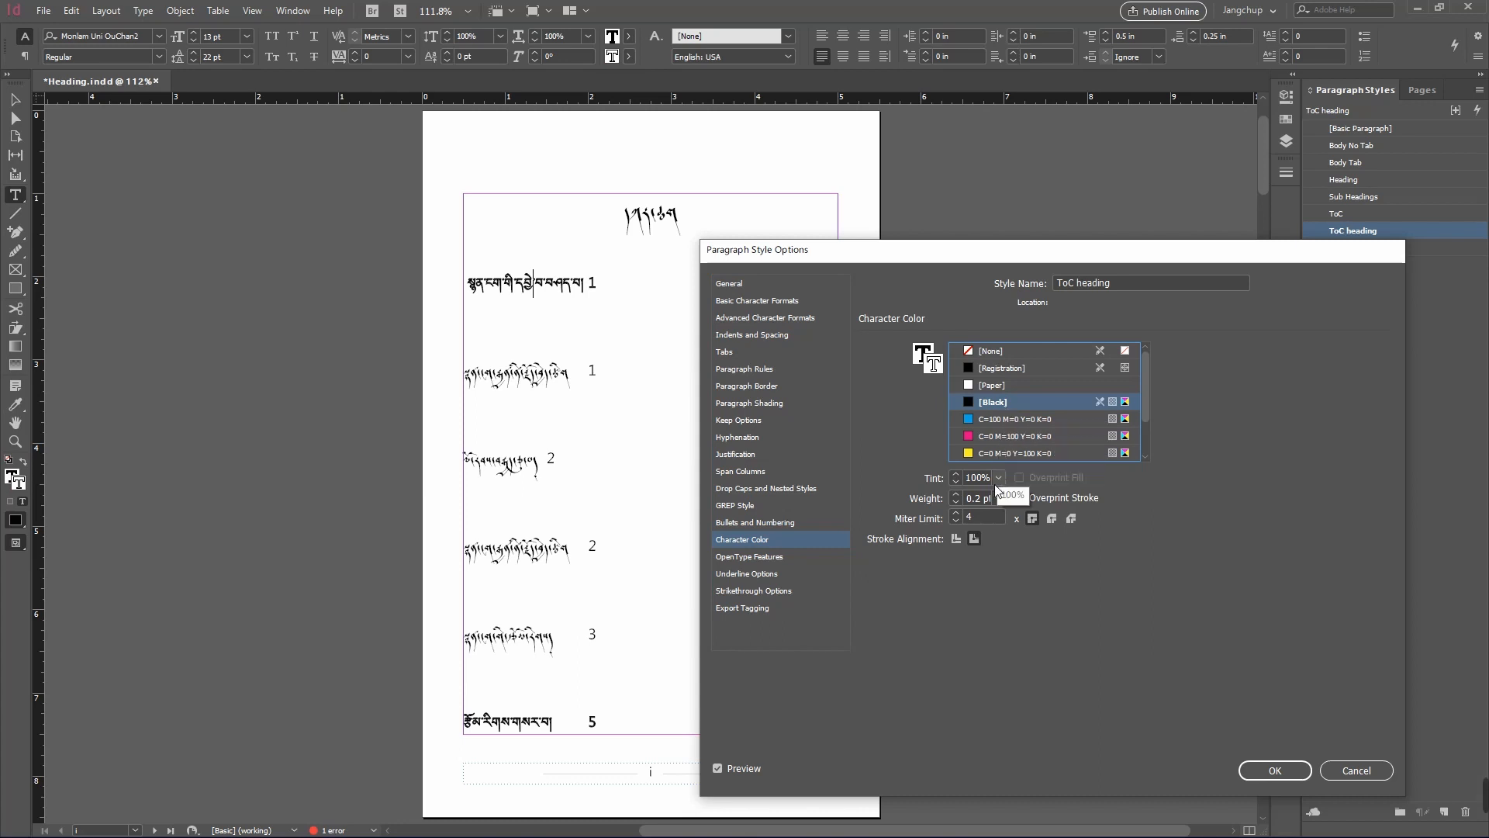
{"action": "left_click", "coordinate": [1276, 772]}
- Change the ToC Subheading paragraph style's font family to Monlam Uni OuChan2 and its leading to 0 pt
{"action": "left_click", "coordinate": [535, 377]}
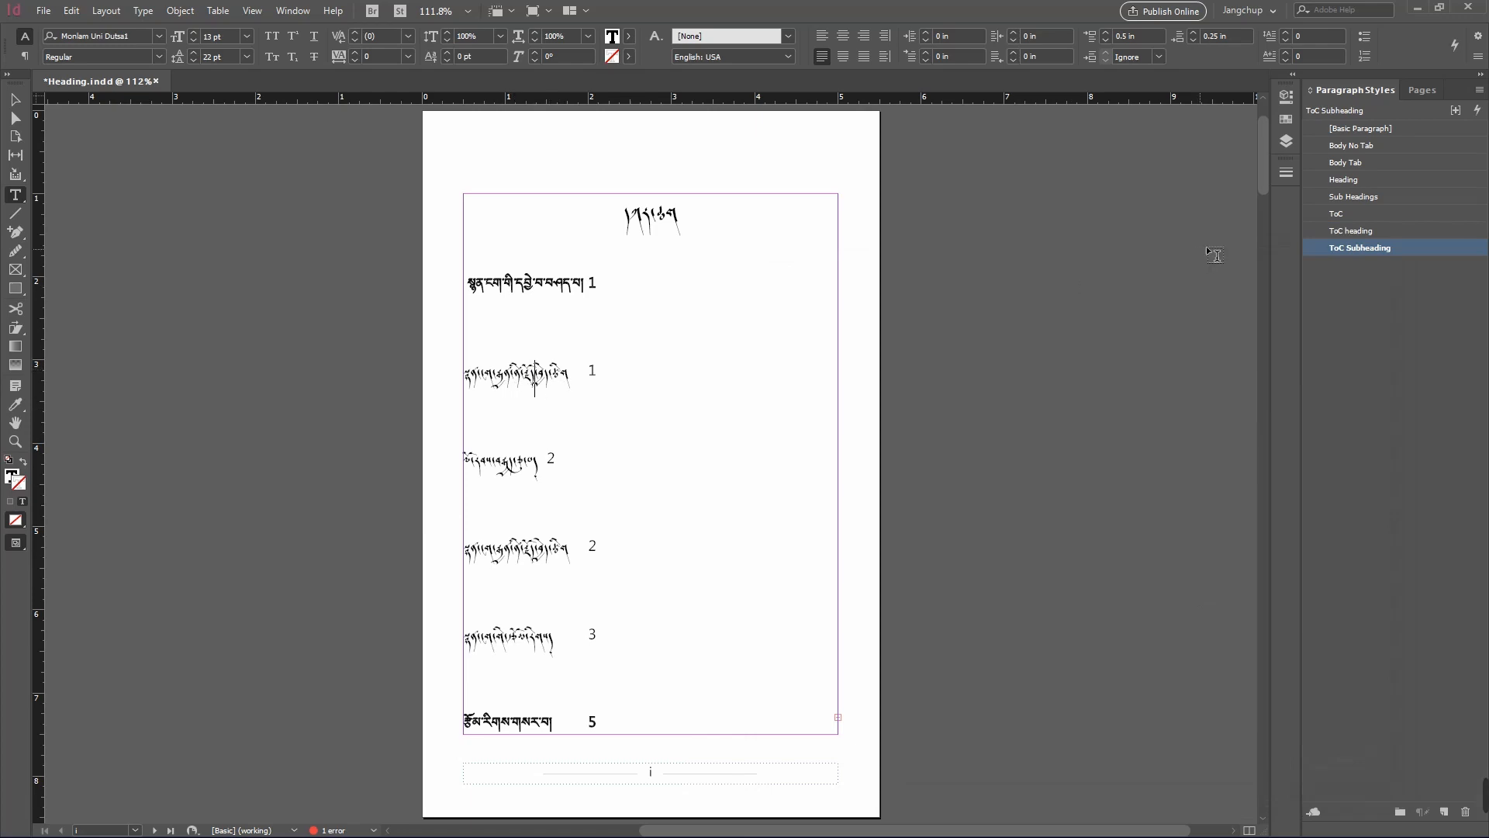
{"action": "double_click", "coordinate": [1413, 247]}
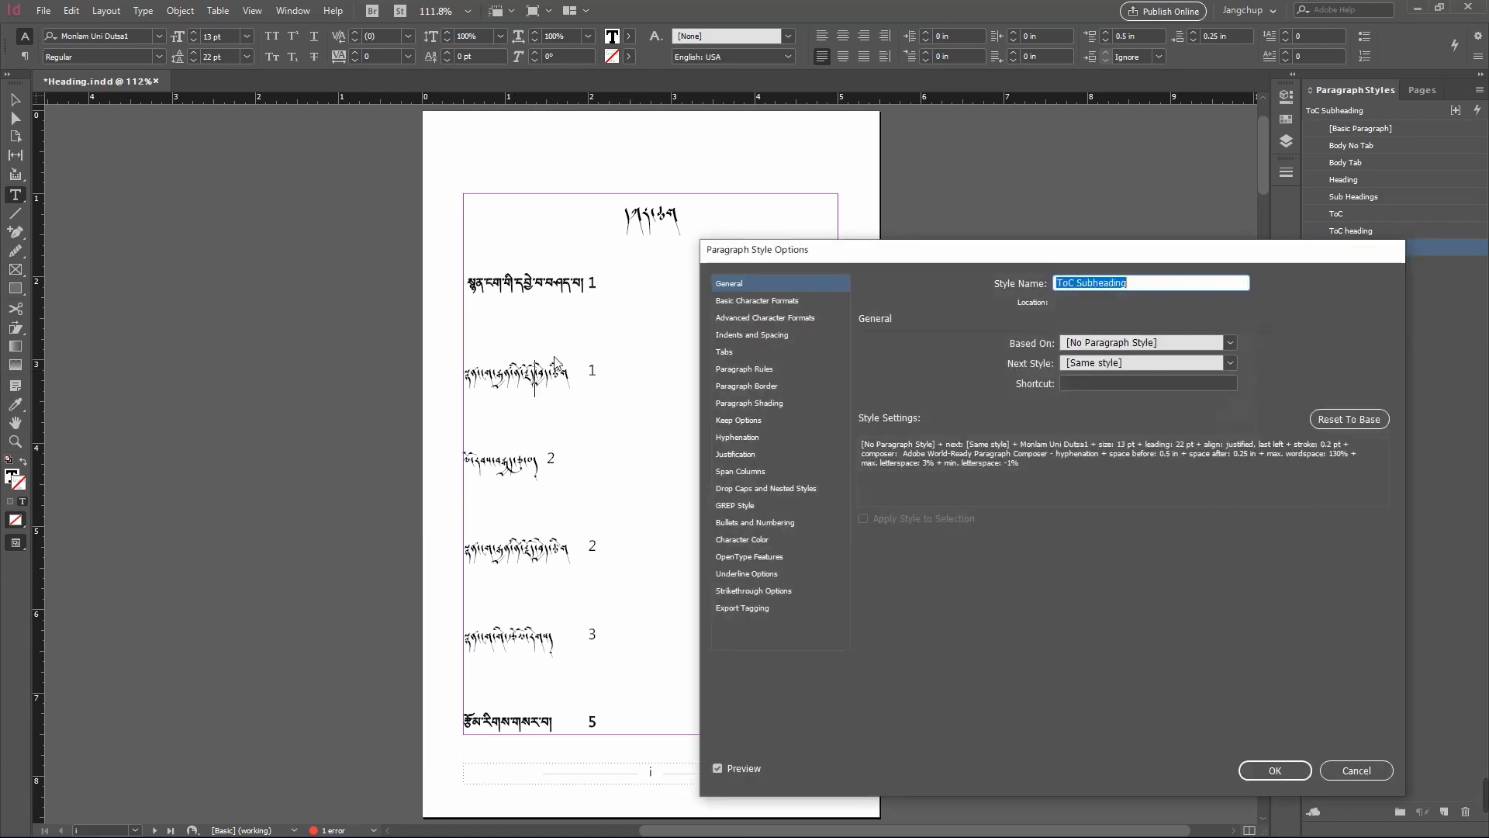
{"action": "left_click", "coordinate": [743, 540]}
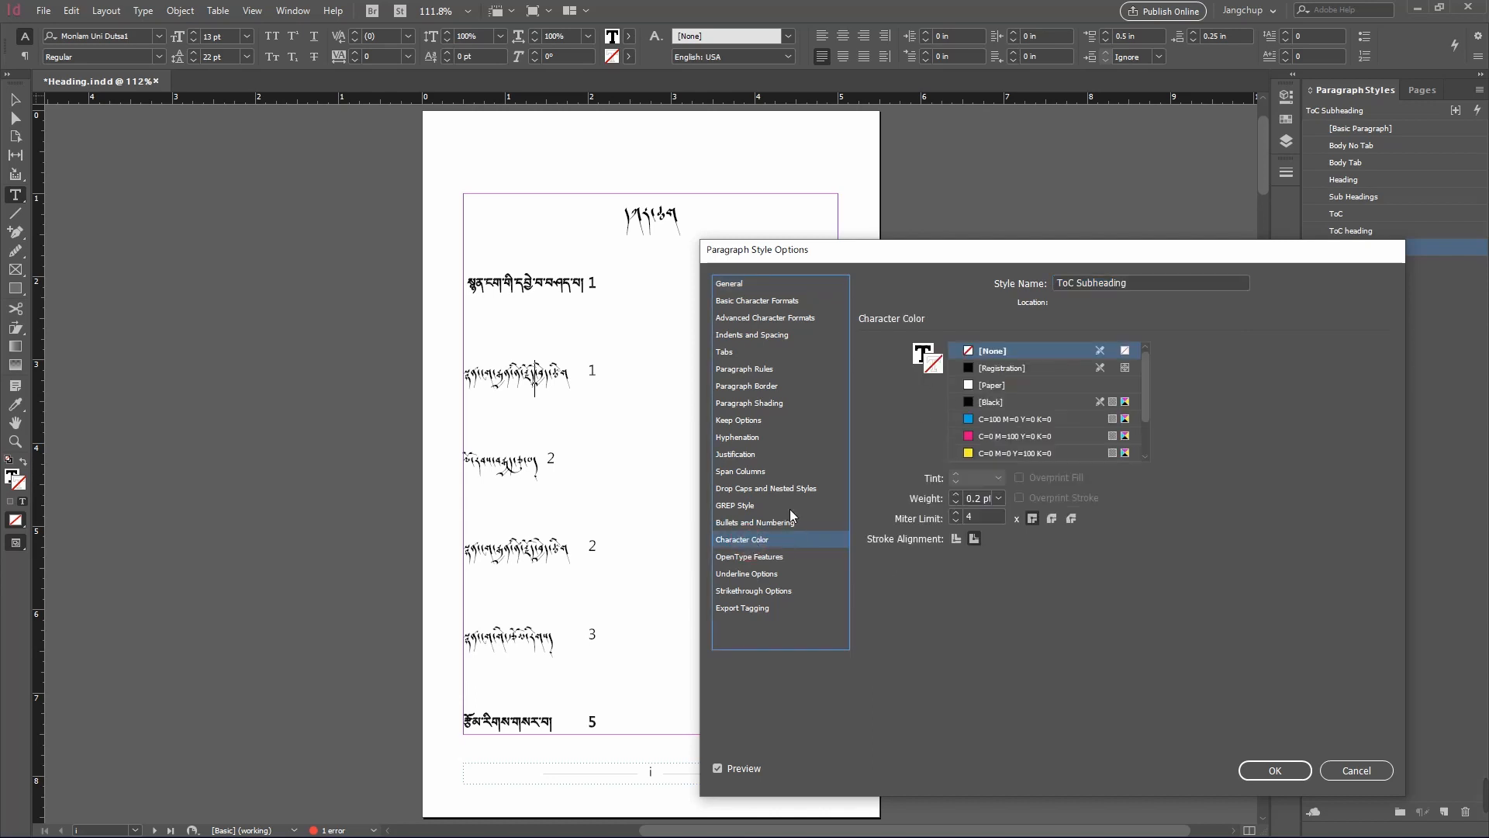
{"action": "left_click", "coordinate": [760, 302]}
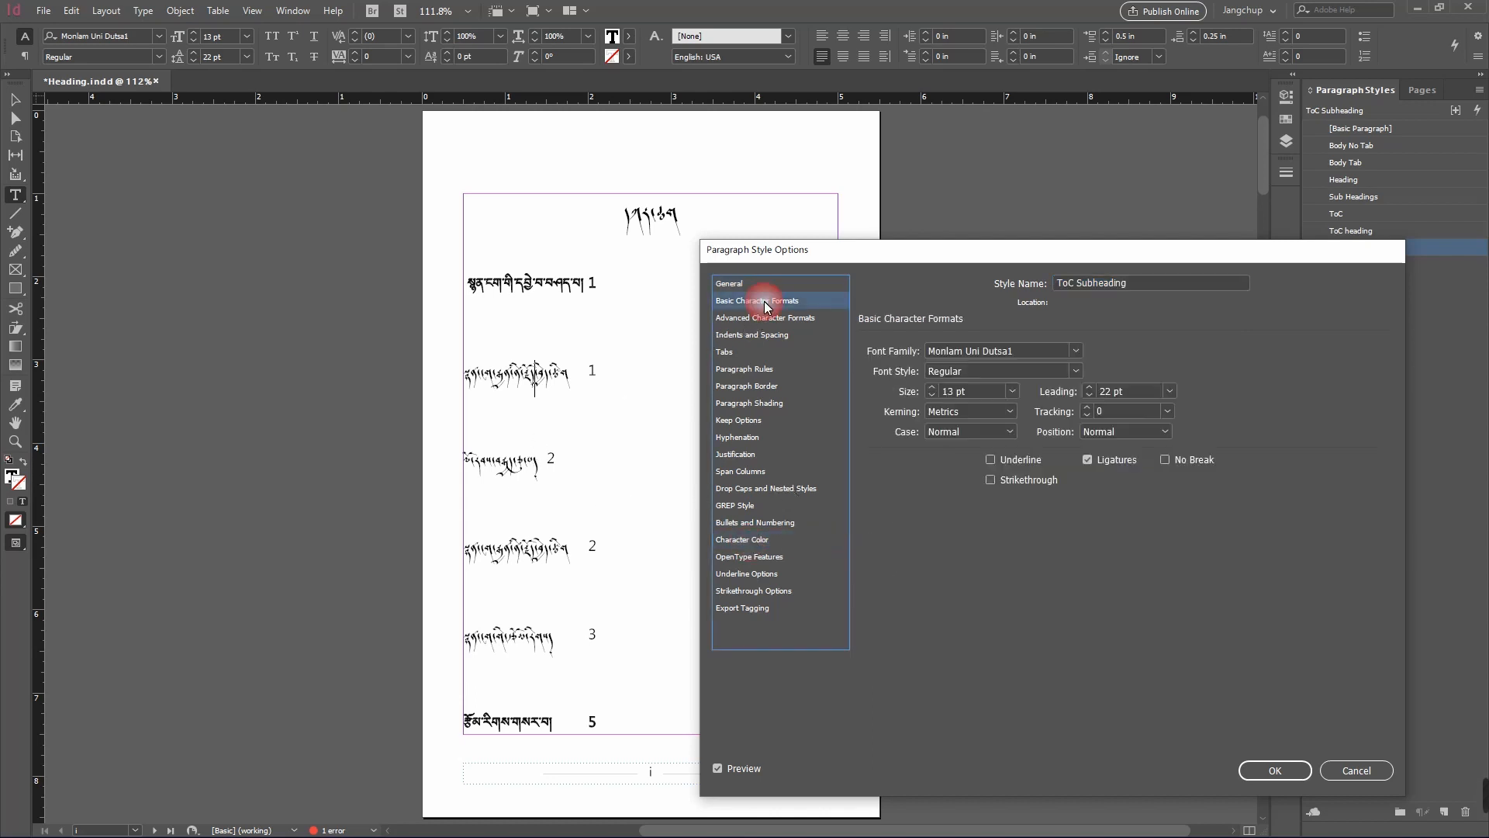
{"action": "left_click", "coordinate": [1073, 351]}
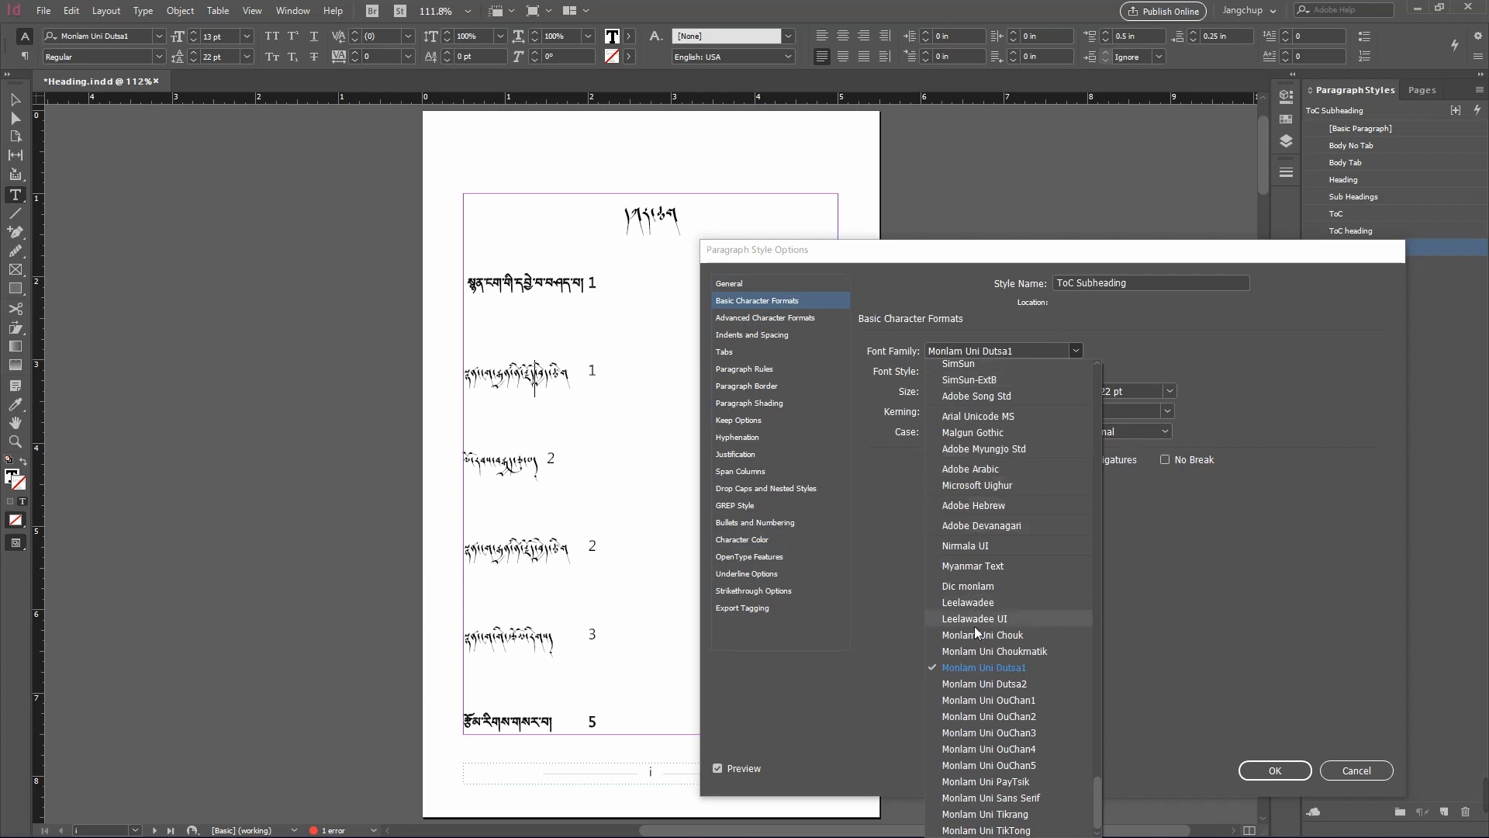
{"action": "left_click", "coordinate": [994, 716]}
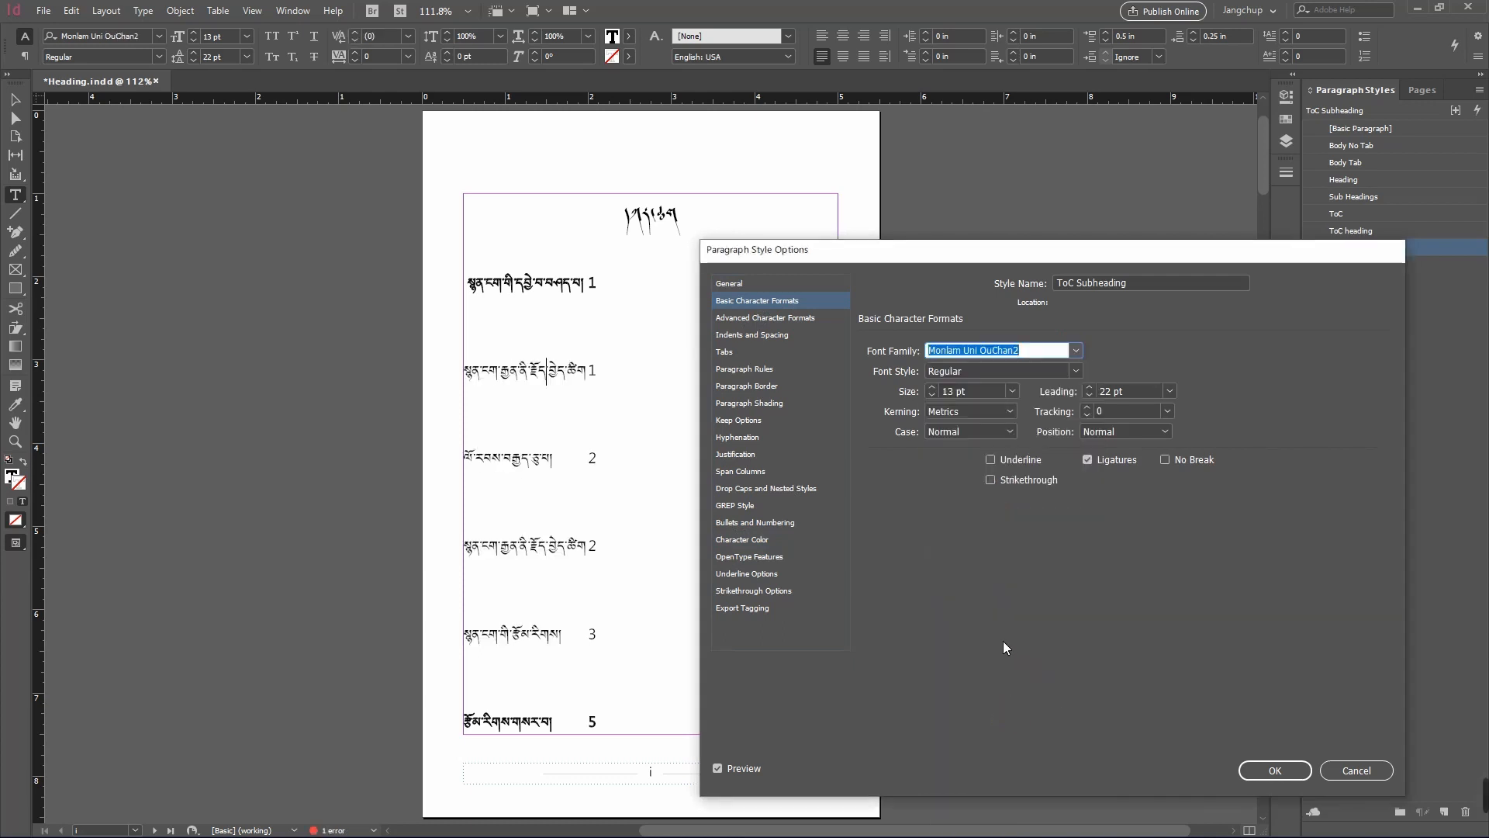
{"action": "left_click", "coordinate": [1089, 395]}
{"action": "left_click_drag", "start_coordinate": [1089, 395], "coordinate": [1089, 395]}
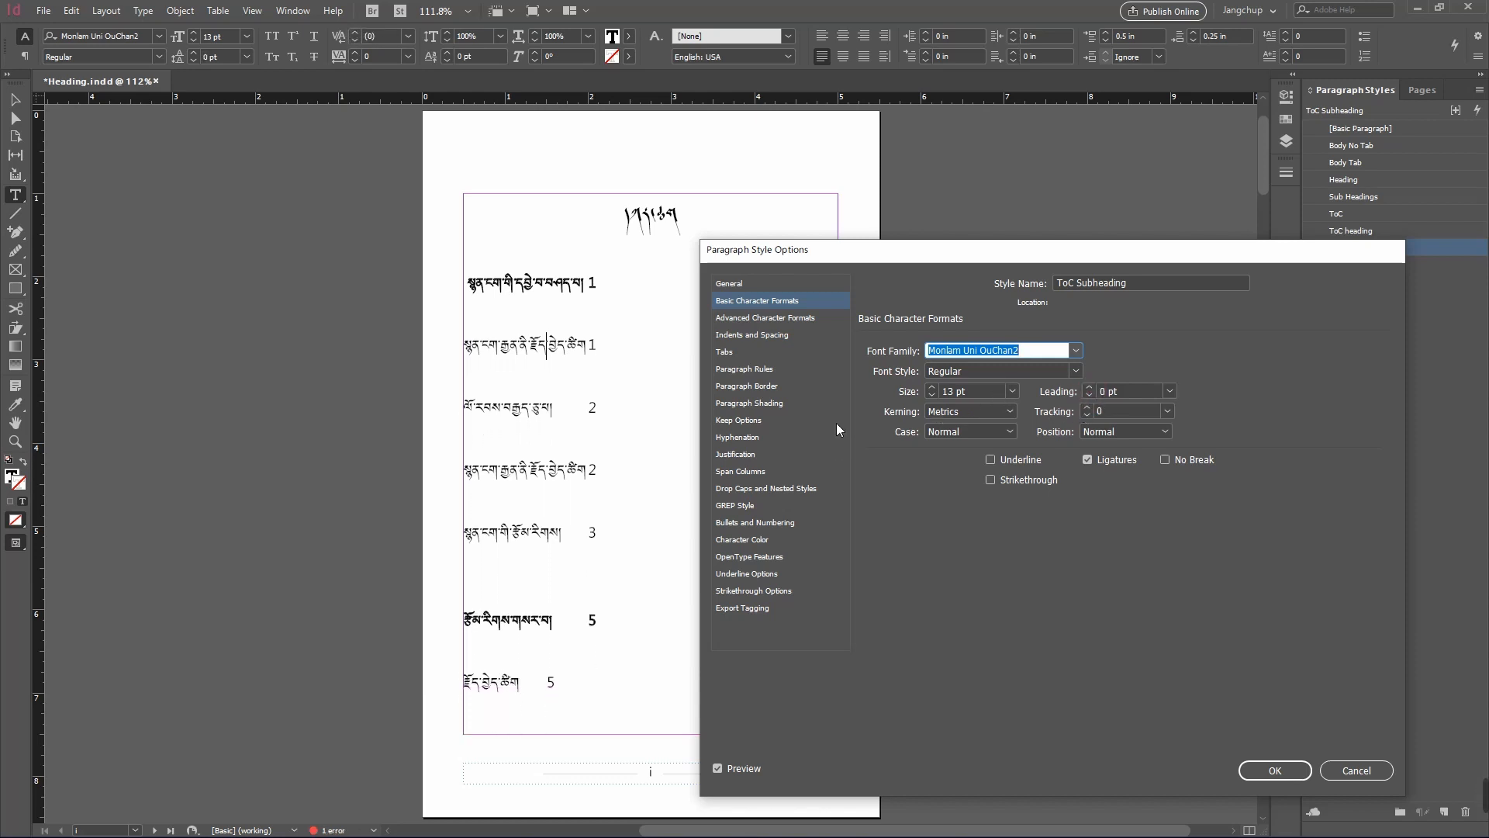
- Set the ToC Subheading style's space before to 0.125 in
{"action": "left_click", "coordinate": [743, 335]}
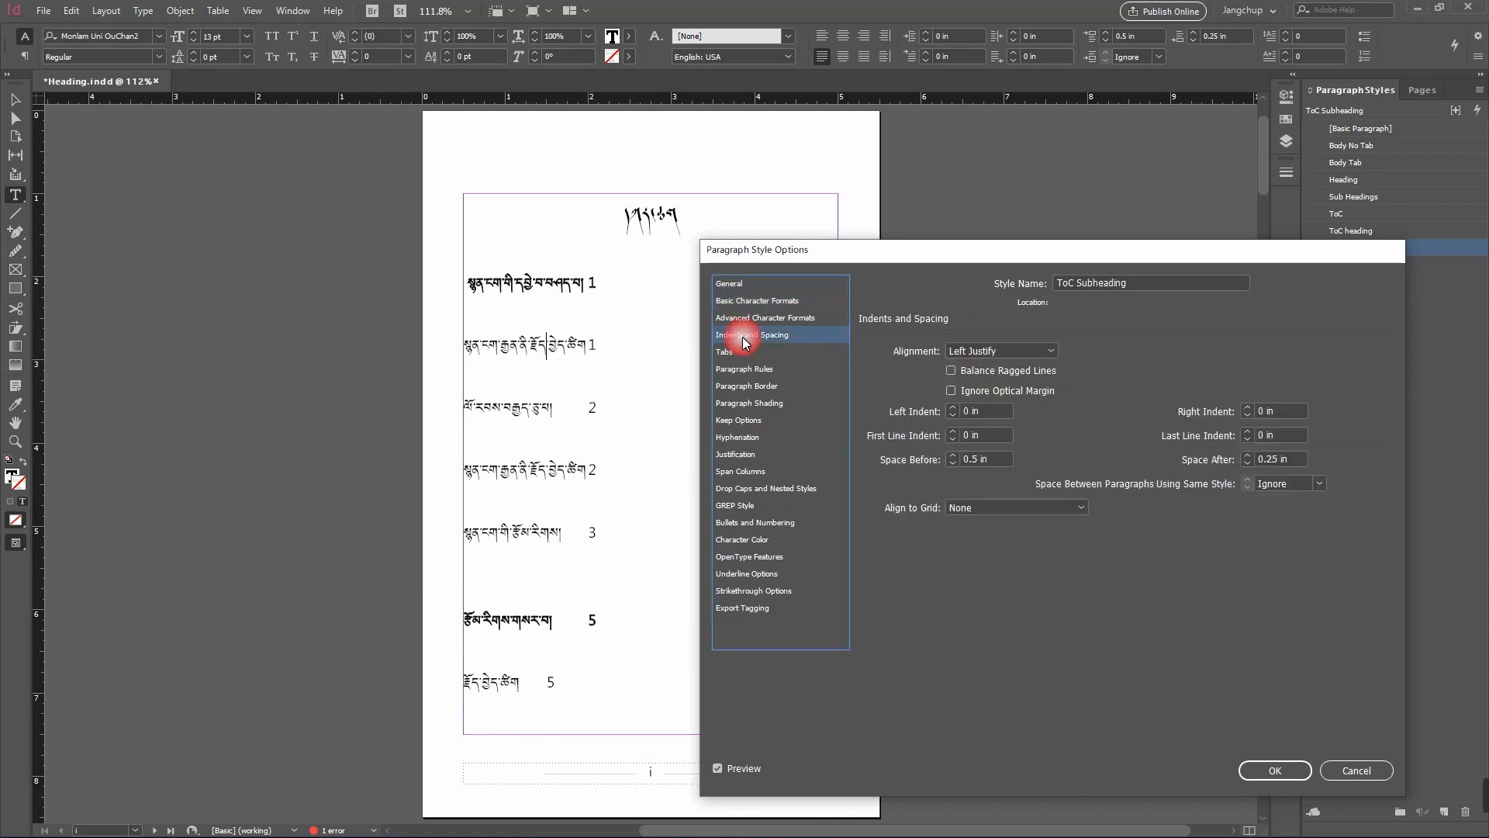
{"action": "left_click", "coordinate": [955, 464]}
{"action": "left_click", "coordinate": [955, 464]}
{"action": "left_click", "coordinate": [956, 463]}
{"action": "left_click", "coordinate": [955, 464]}
{"action": "left_click", "coordinate": [955, 464]}
{"action": "left_click", "coordinate": [956, 463]}
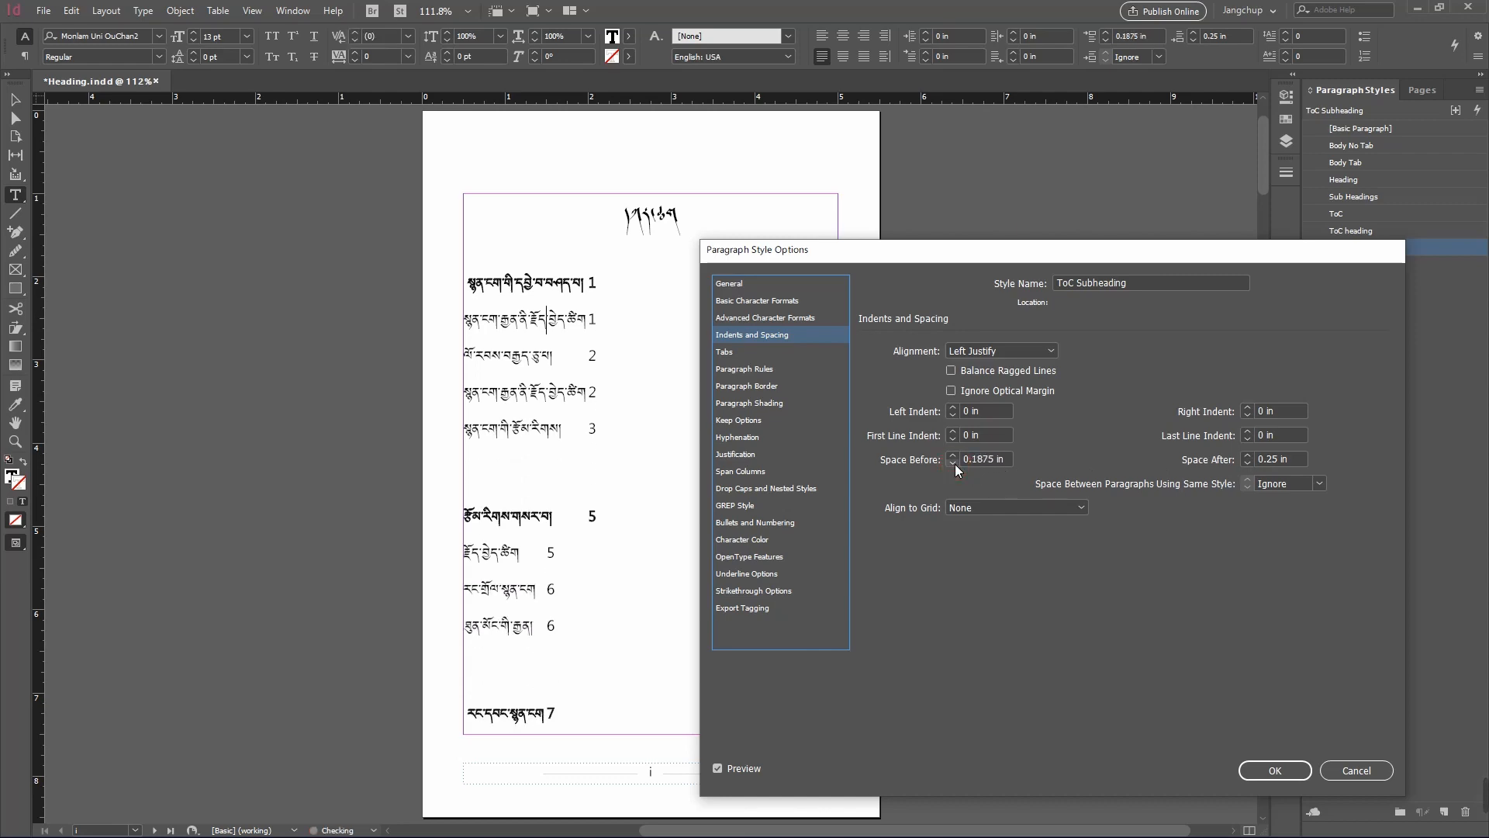
{"action": "left_click", "coordinate": [956, 464]}
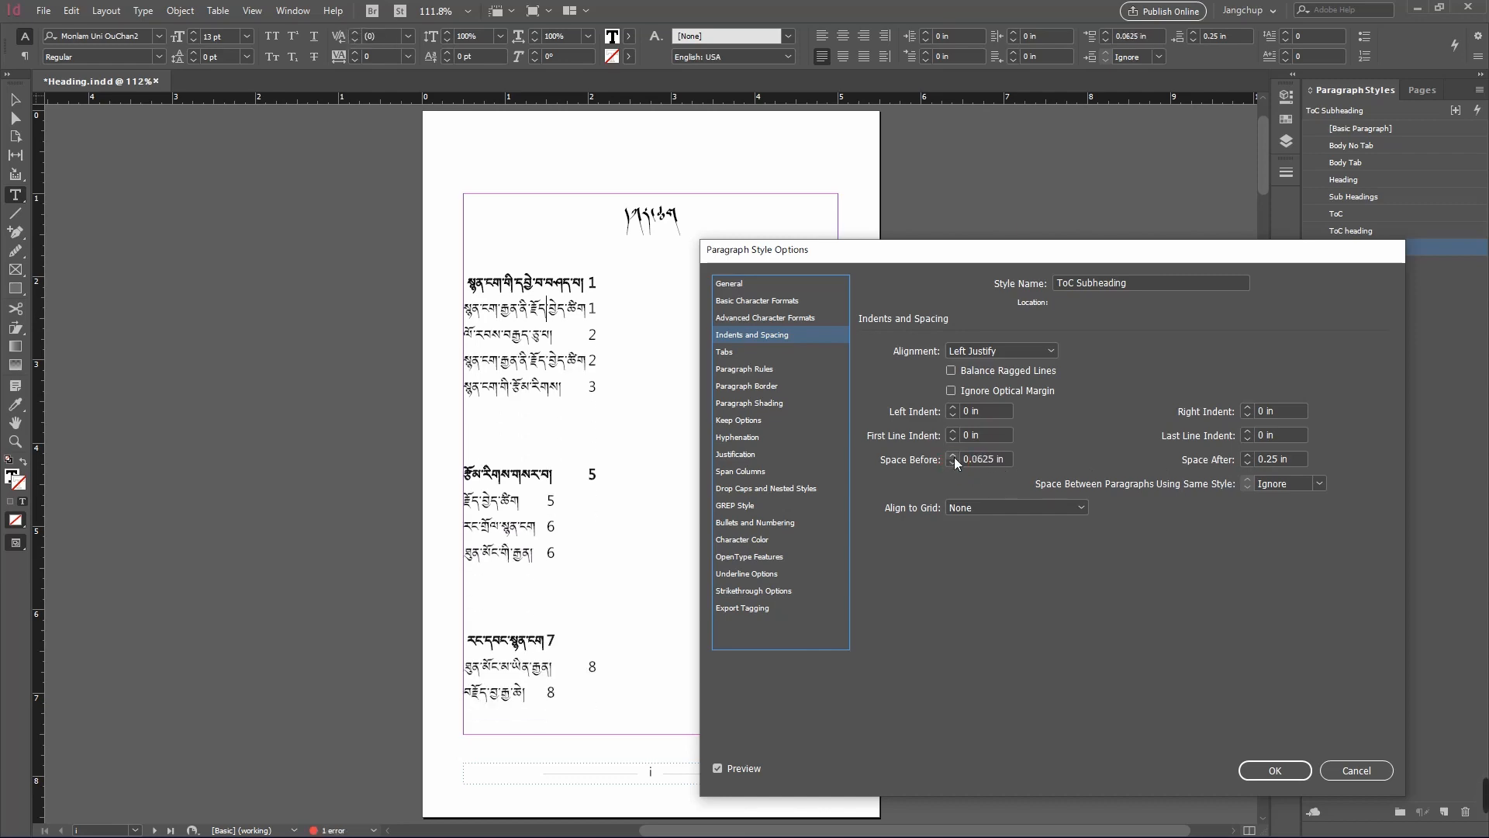
{"action": "left_click", "coordinate": [954, 455]}
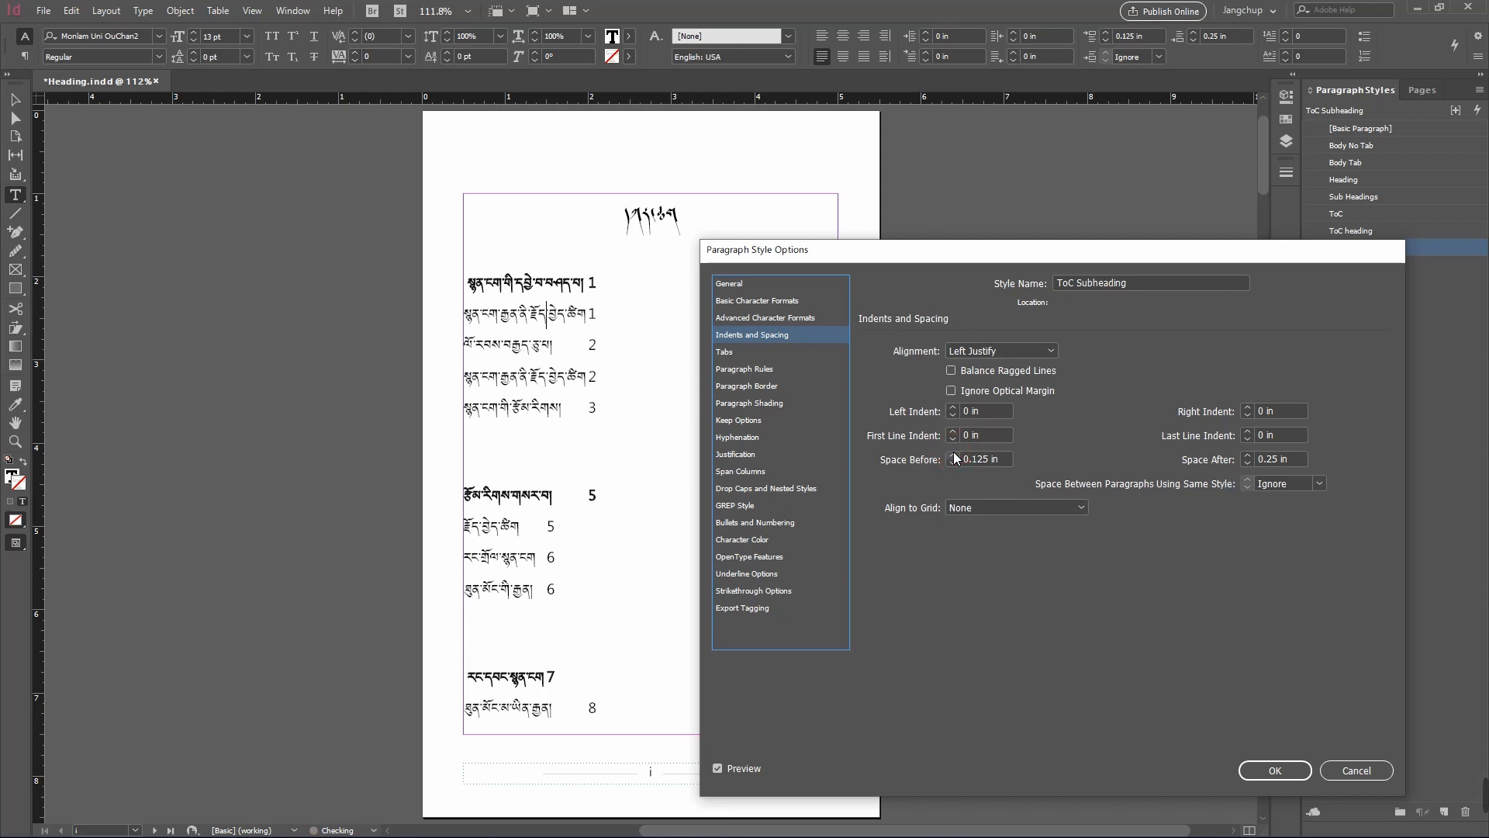
- Try 0.1875 in as the ToC Subheading style's space after, restore 0.25 in, and apply the style changes
{"action": "left_click", "coordinate": [1247, 463]}
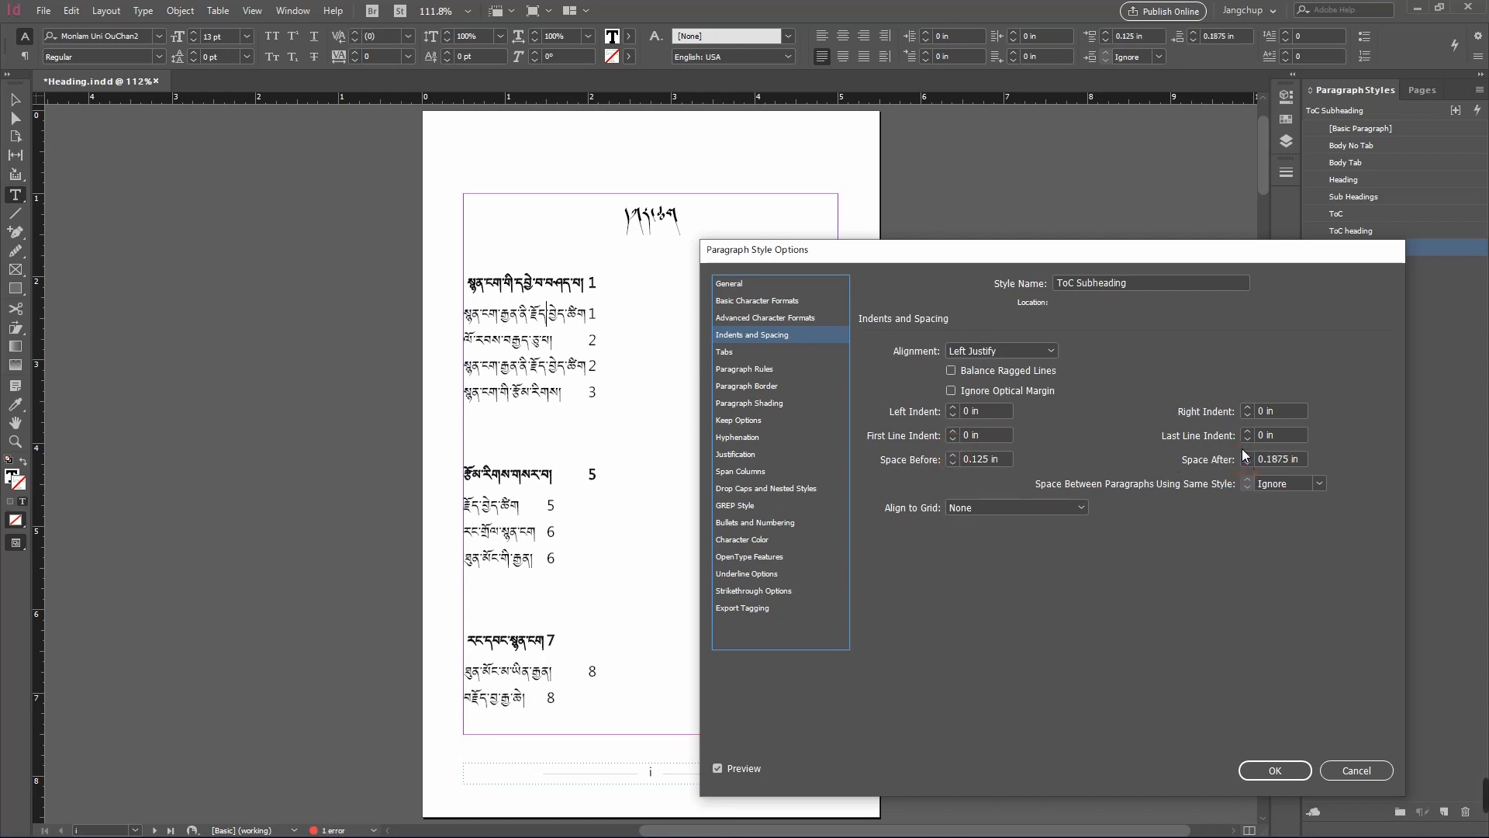
{"action": "left_click", "coordinate": [1247, 455]}
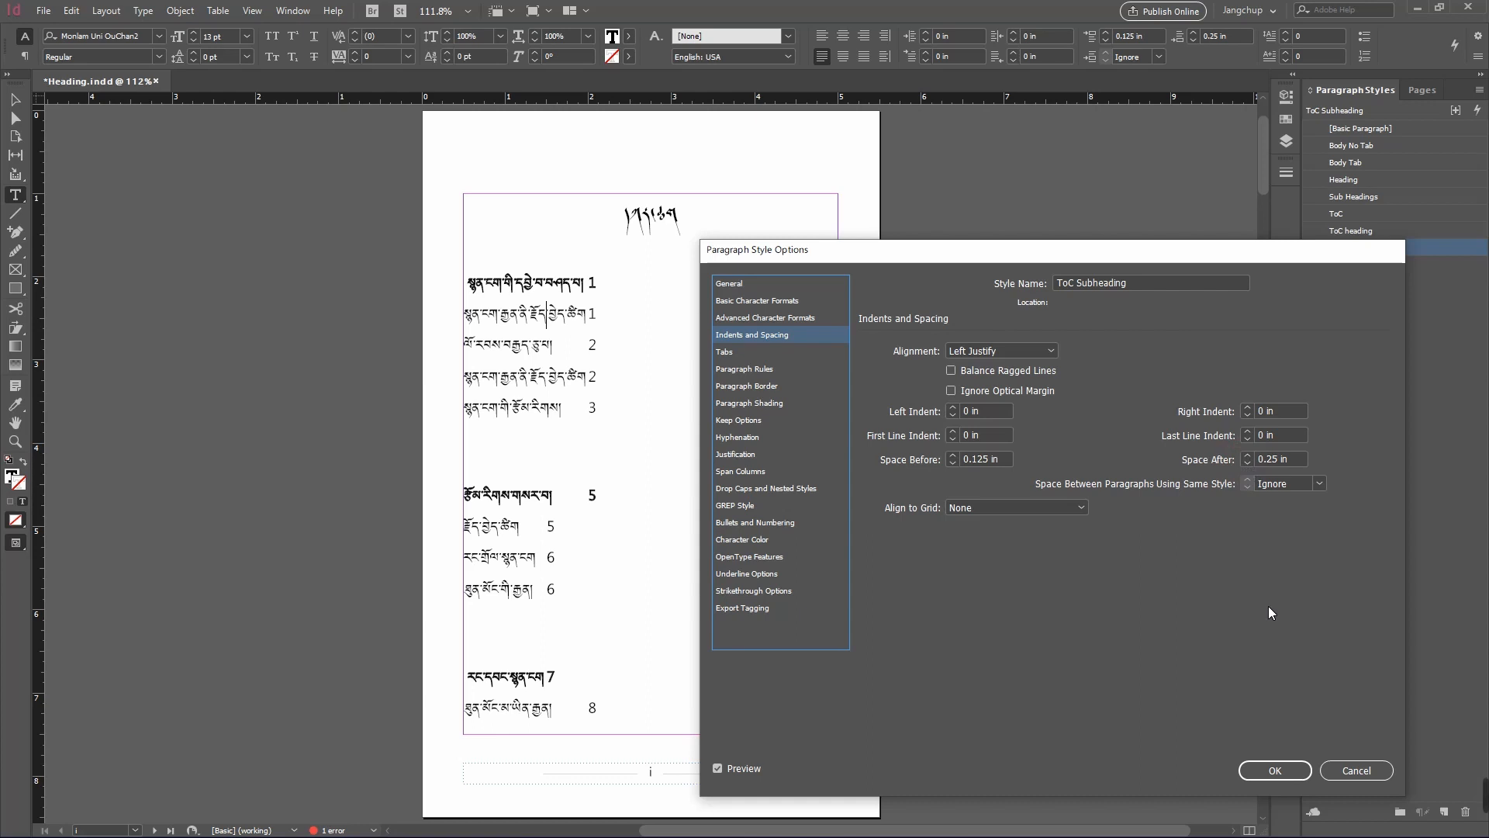
{"action": "left_click", "coordinate": [1275, 770]}
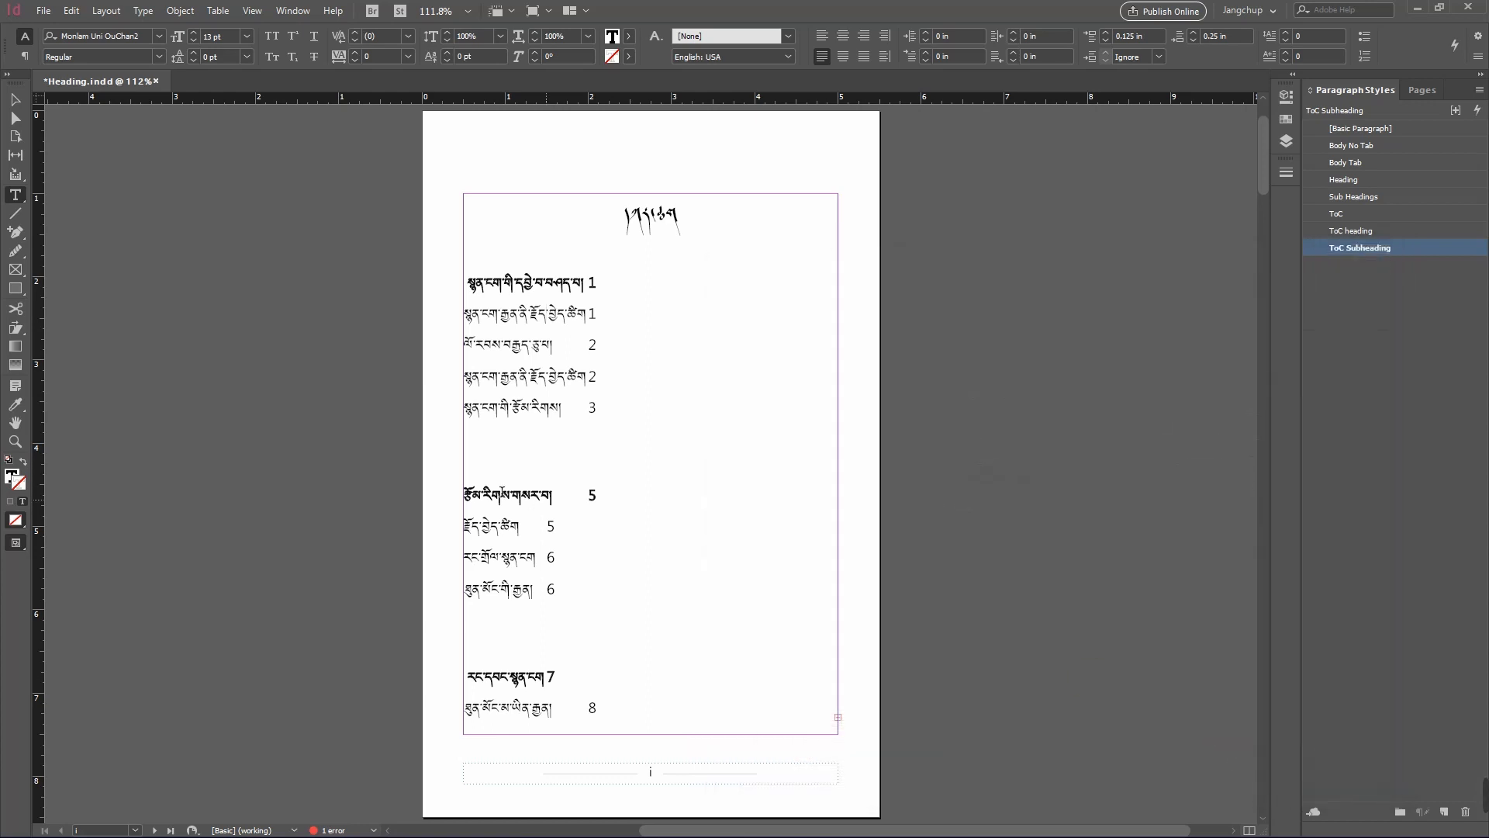
- Set the ToC heading paragraph style's space before to 0 in and apply the style changes
{"action": "left_click", "coordinate": [513, 496]}
{"action": "left_click", "coordinate": [544, 463]}
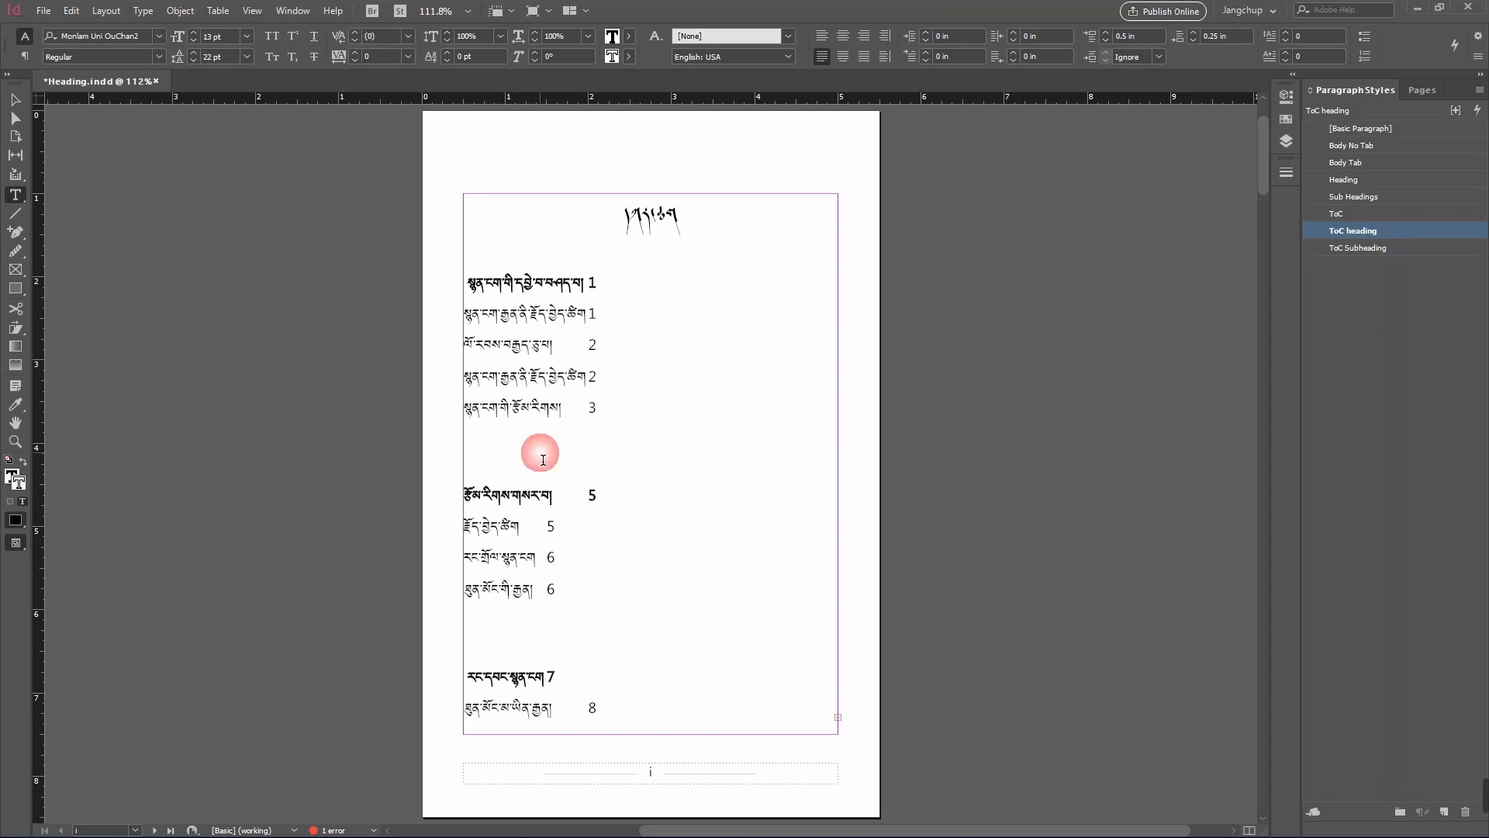
{"action": "double_click", "coordinate": [1421, 231]}
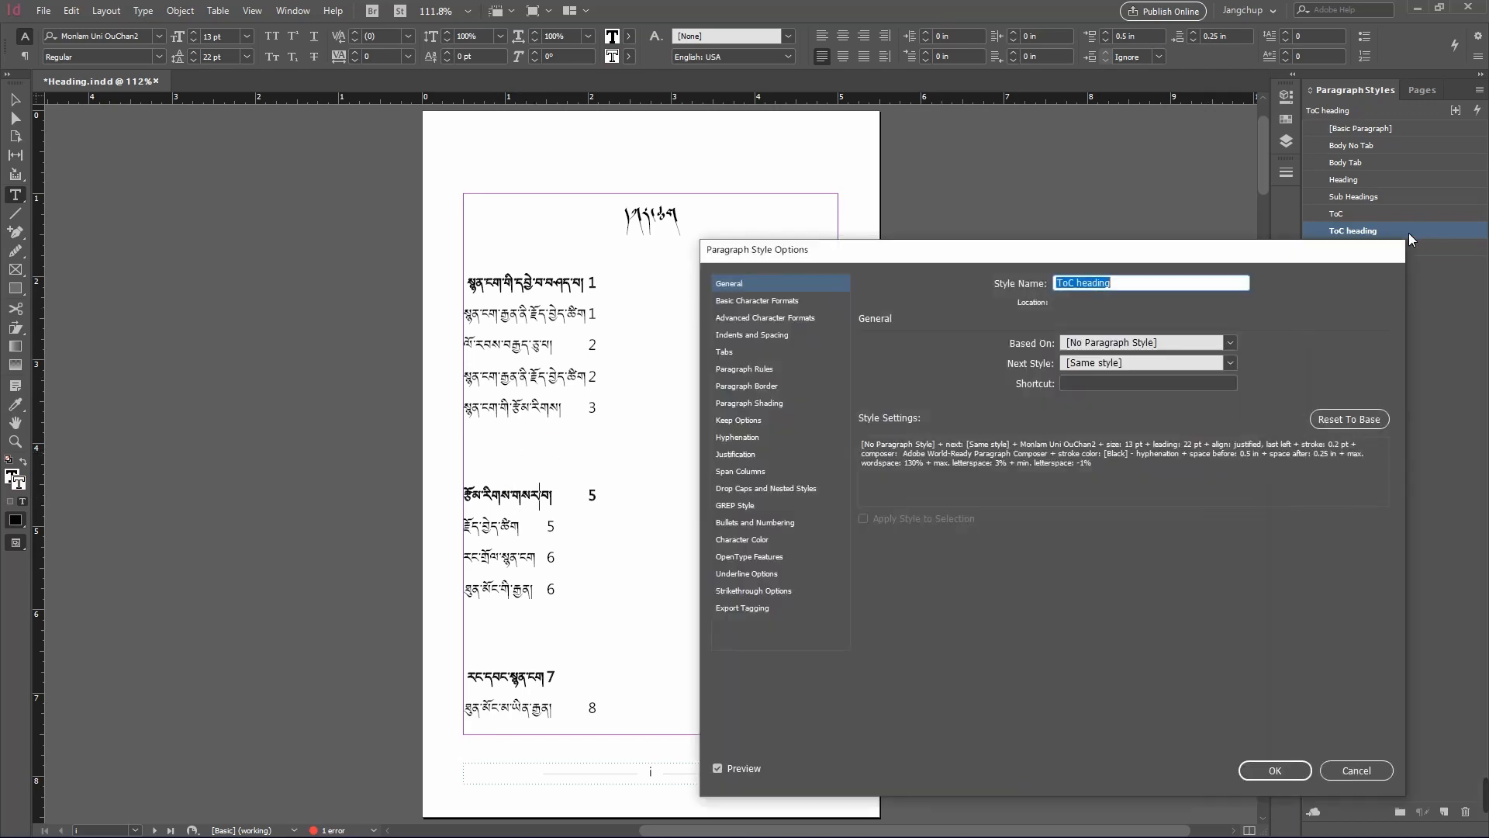
{"action": "left_click", "coordinate": [751, 335]}
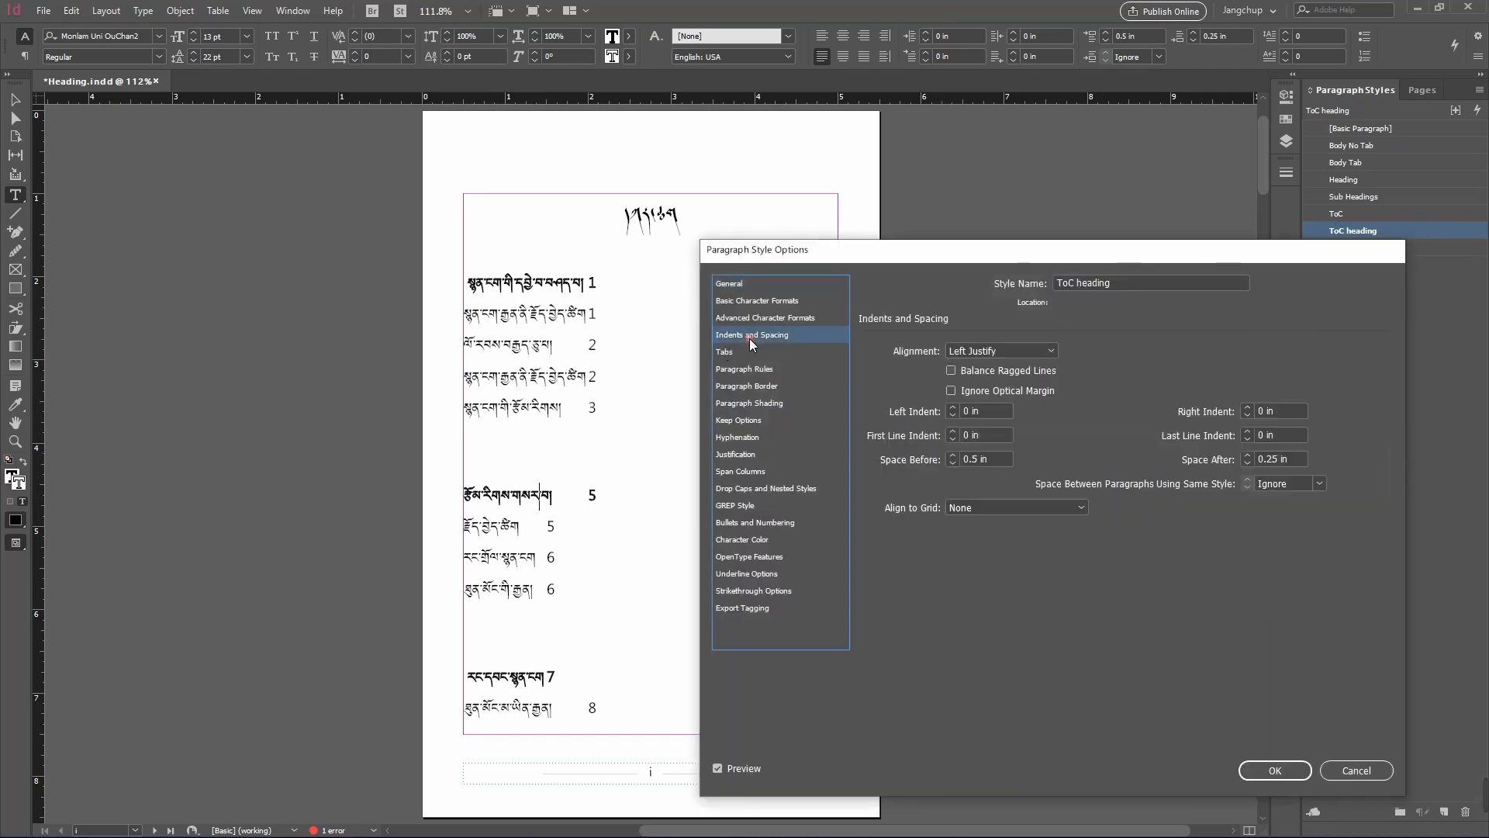
{"action": "left_click", "coordinate": [952, 464]}
{"action": "left_click", "coordinate": [952, 463]}
{"action": "left_click", "coordinate": [952, 464]}
{"action": "left_click", "coordinate": [952, 463]}
{"action": "left_click", "coordinate": [952, 464]}
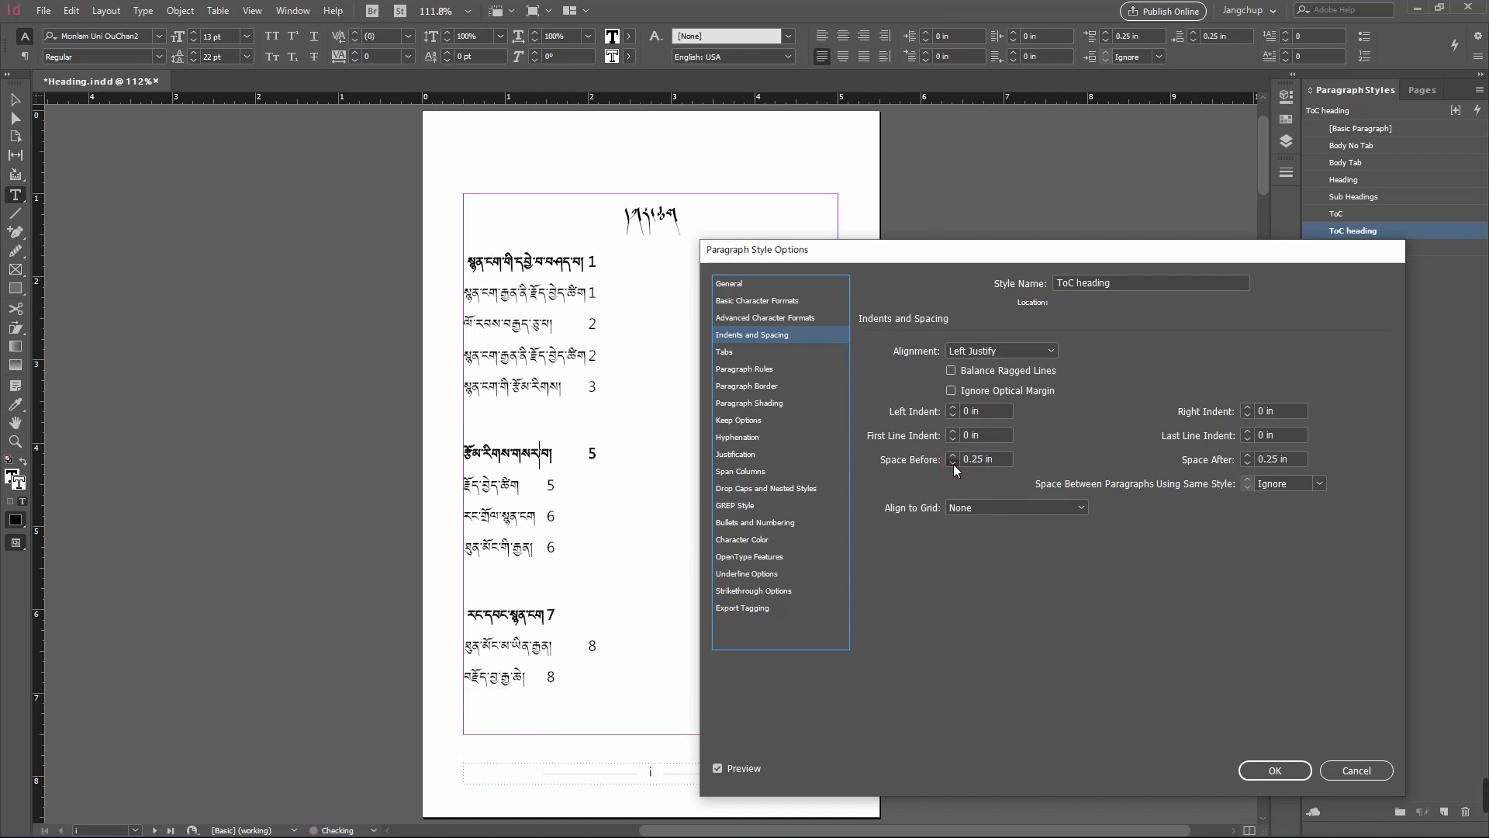
{"action": "left_click", "coordinate": [952, 463]}
{"action": "left_click", "coordinate": [952, 464]}
{"action": "left_click", "coordinate": [952, 464]}
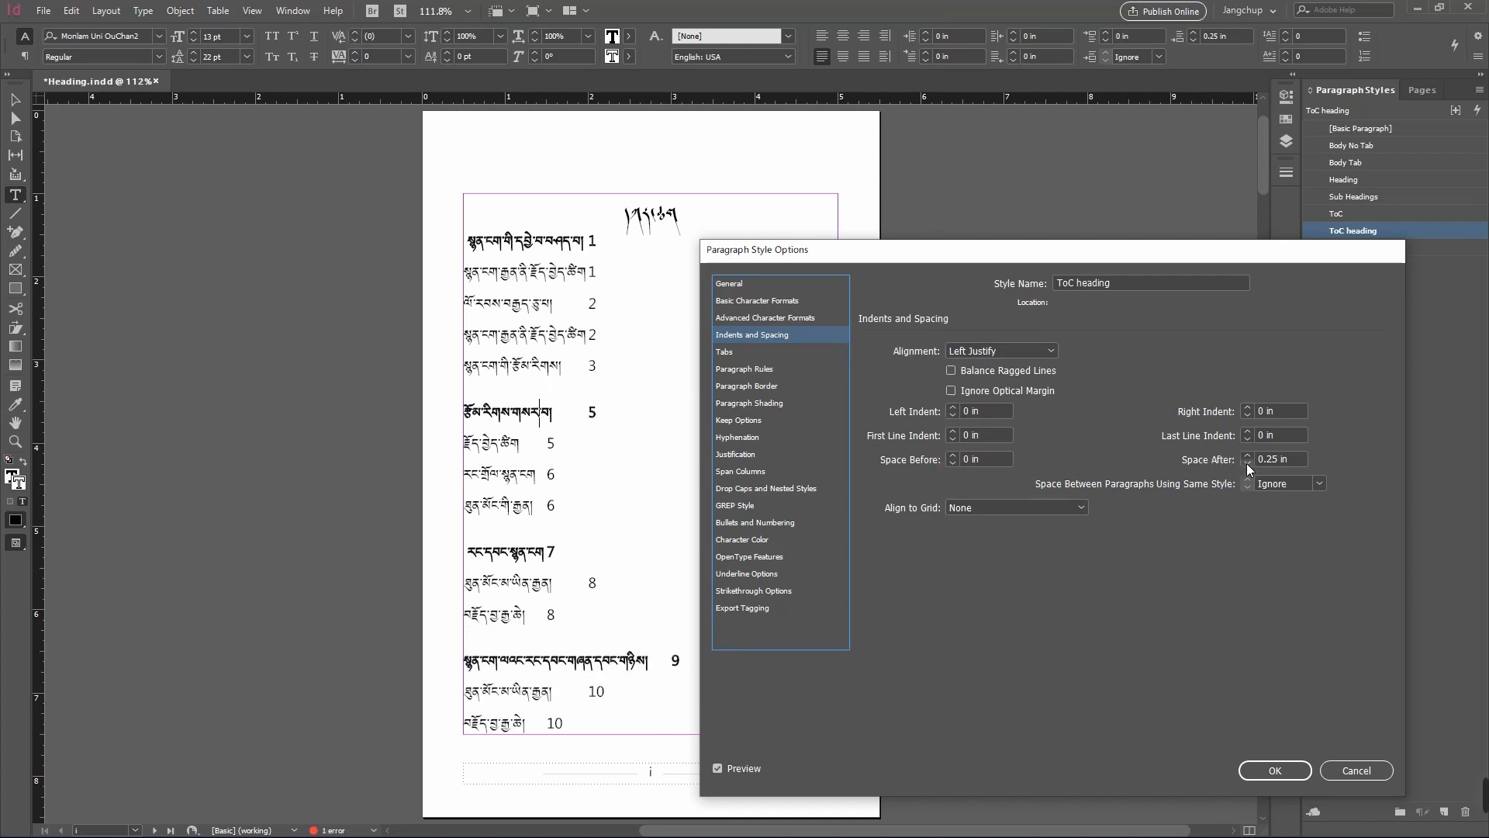
{"action": "left_click", "coordinate": [1275, 770]}
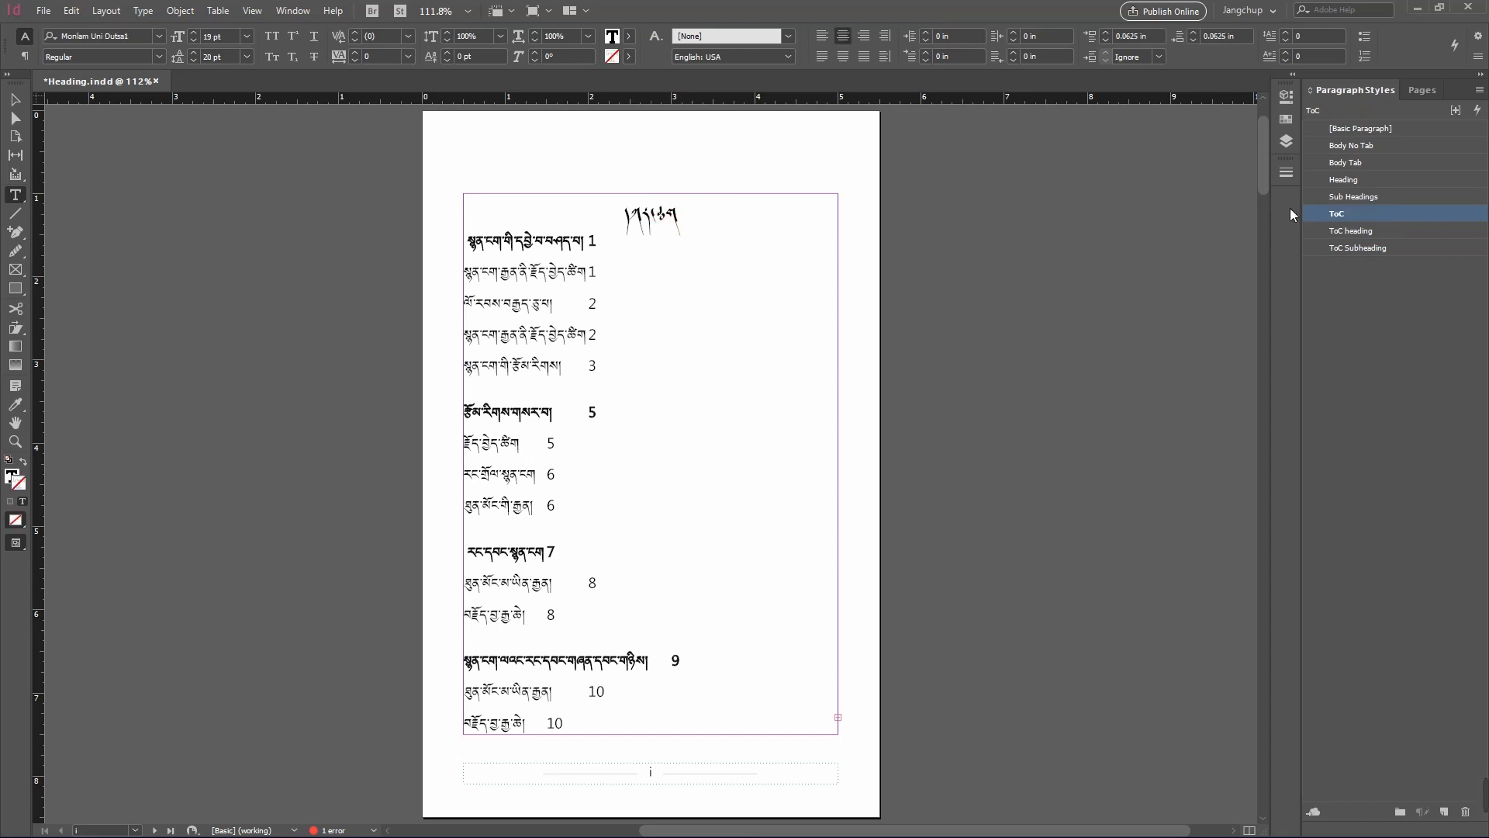
- Set the space after of the ToC title paragraph style to 0.5 in and apply the style changes
{"action": "double_click", "coordinate": [1407, 216]}
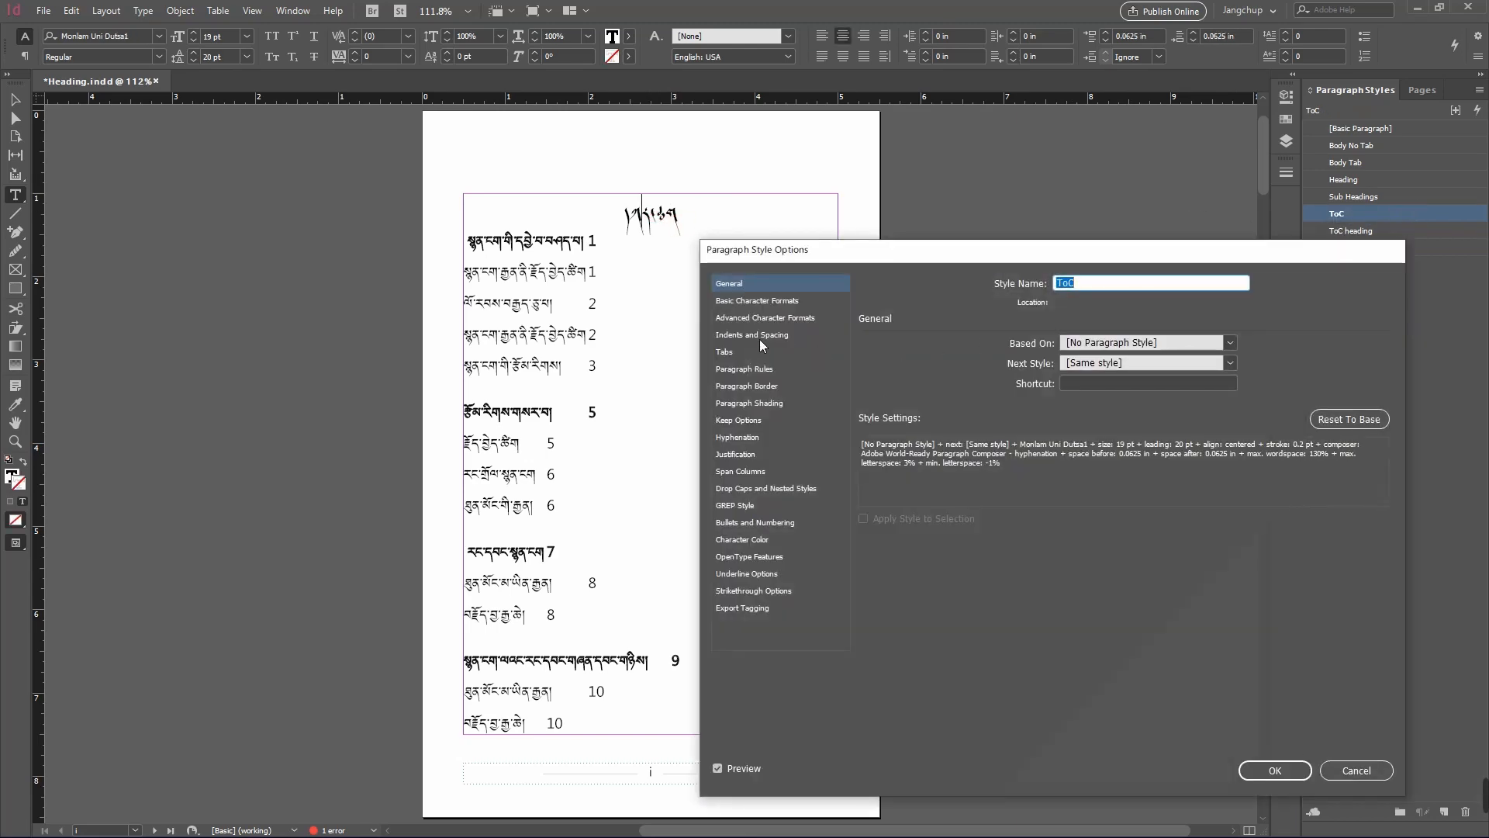
{"action": "left_click", "coordinate": [760, 336]}
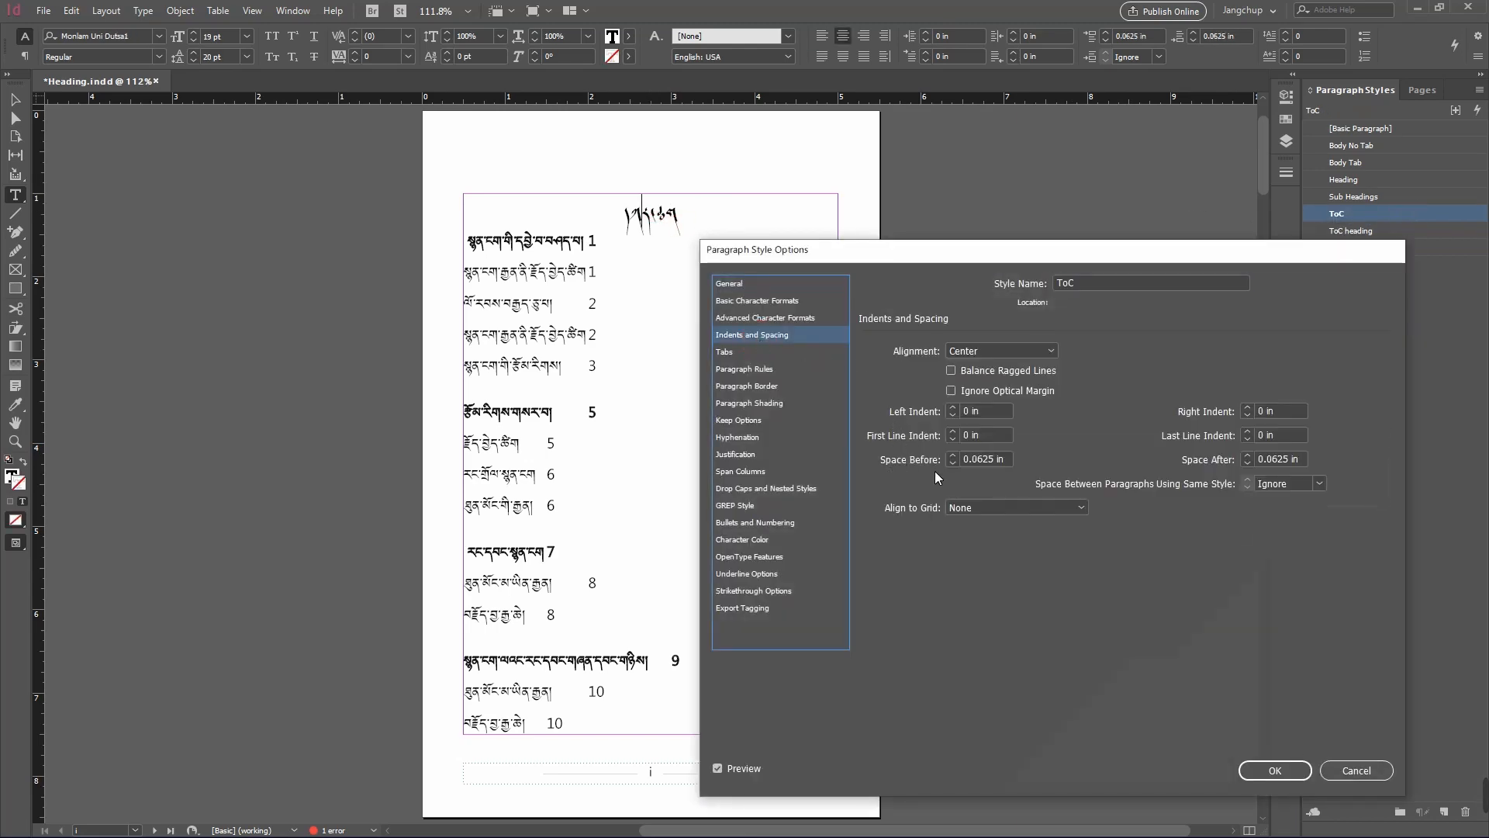
{"action": "left_click", "coordinate": [1247, 456]}
{"action": "left_click", "coordinate": [1248, 456]}
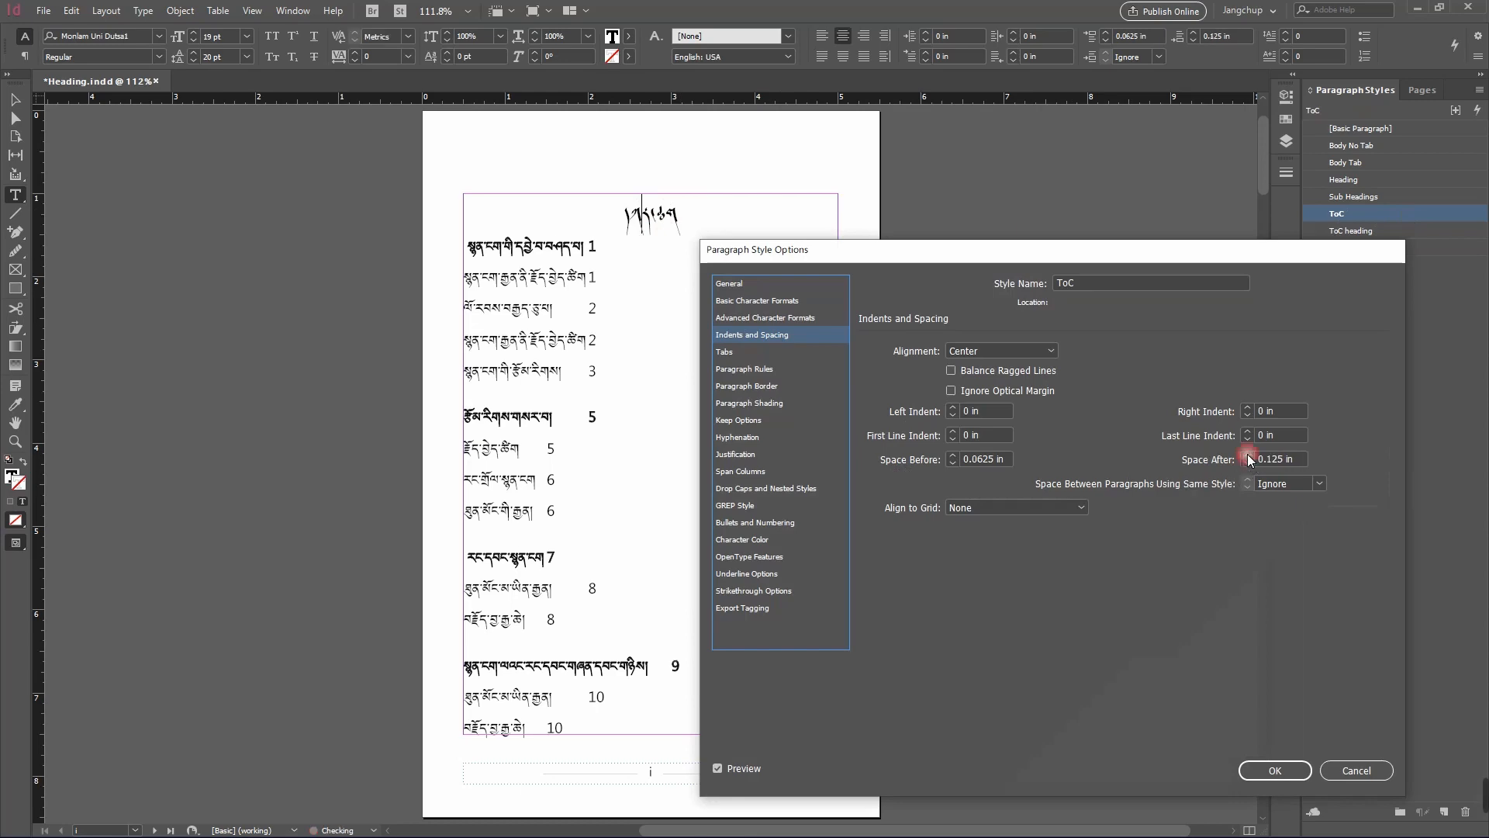
{"action": "left_click", "coordinate": [1248, 456]}
{"action": "left_click", "coordinate": [1248, 456]}
{"action": "left_click", "coordinate": [1248, 456]}
{"action": "left_click", "coordinate": [1248, 456]}
{"action": "left_click", "coordinate": [1248, 456]}
{"action": "left_click", "coordinate": [1247, 456]}
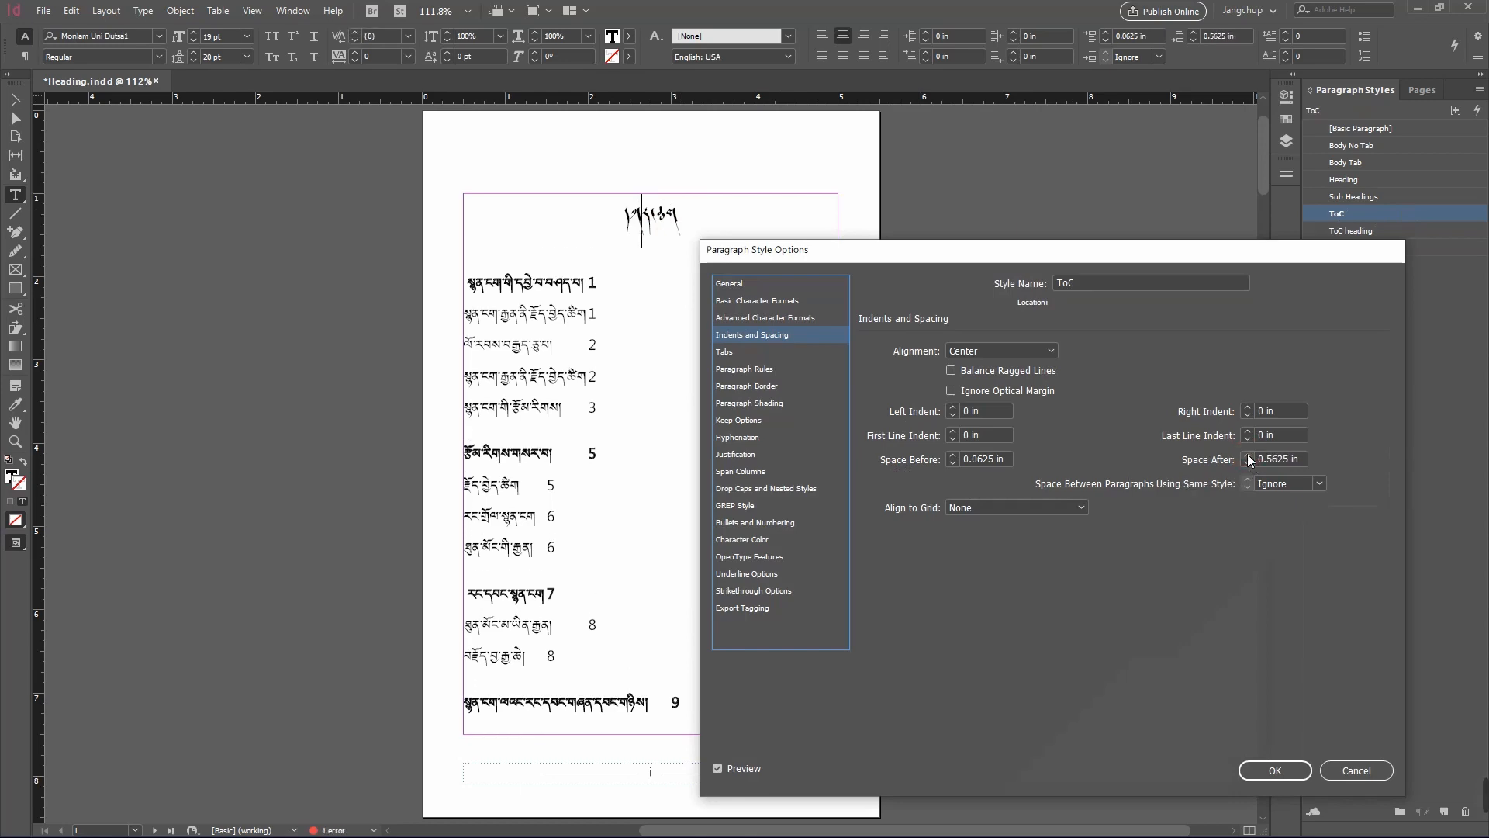
{"action": "left_click", "coordinate": [1247, 463]}
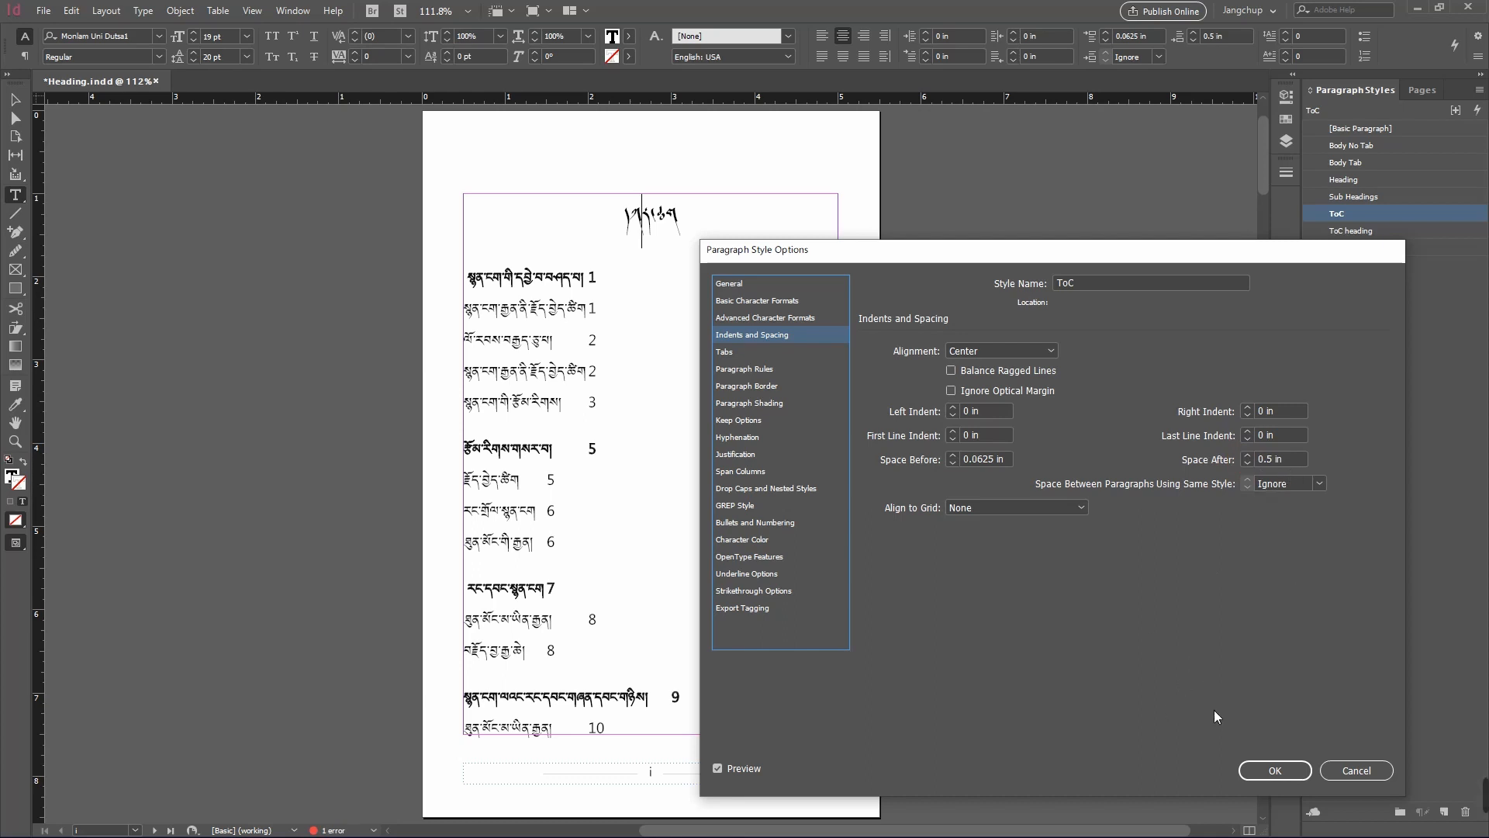
{"action": "left_click", "coordinate": [1273, 770]}
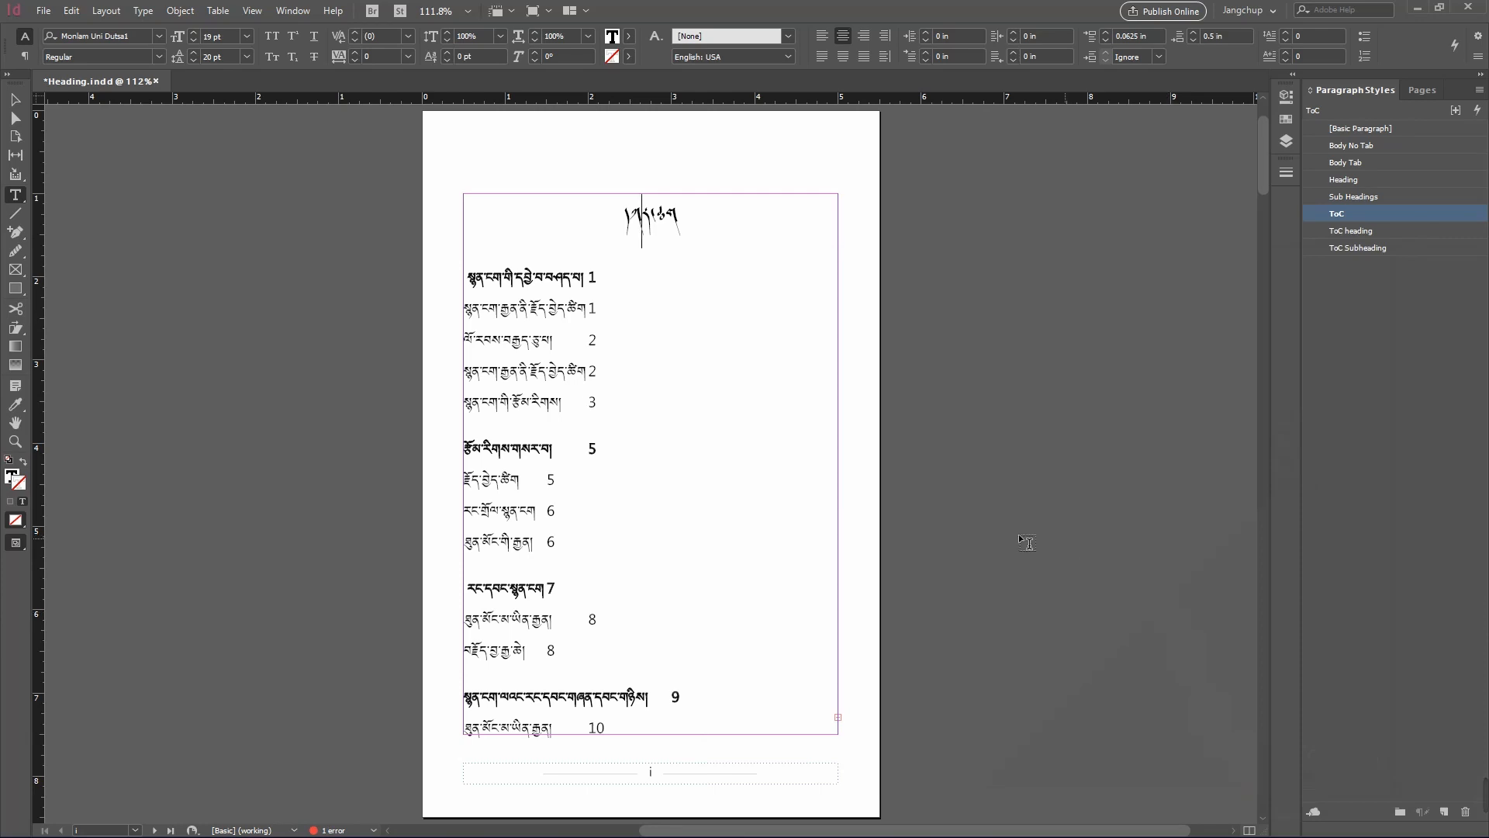
- Delete the stray leading spaces before the first and third bold headings in the table of contents
{"action": "left_click", "coordinate": [477, 286]}
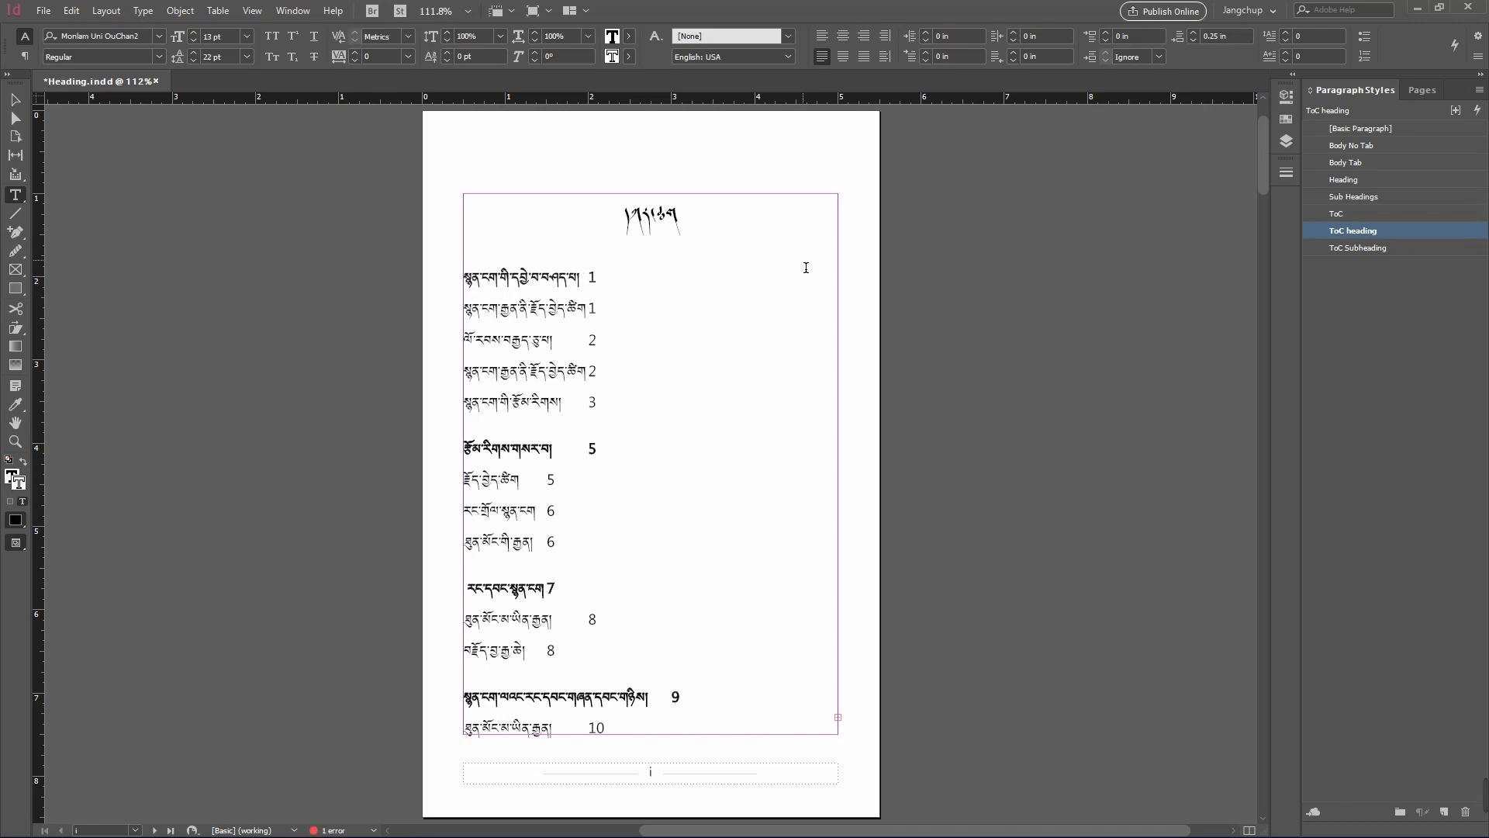
{"action": "left_click", "coordinate": [474, 594]}
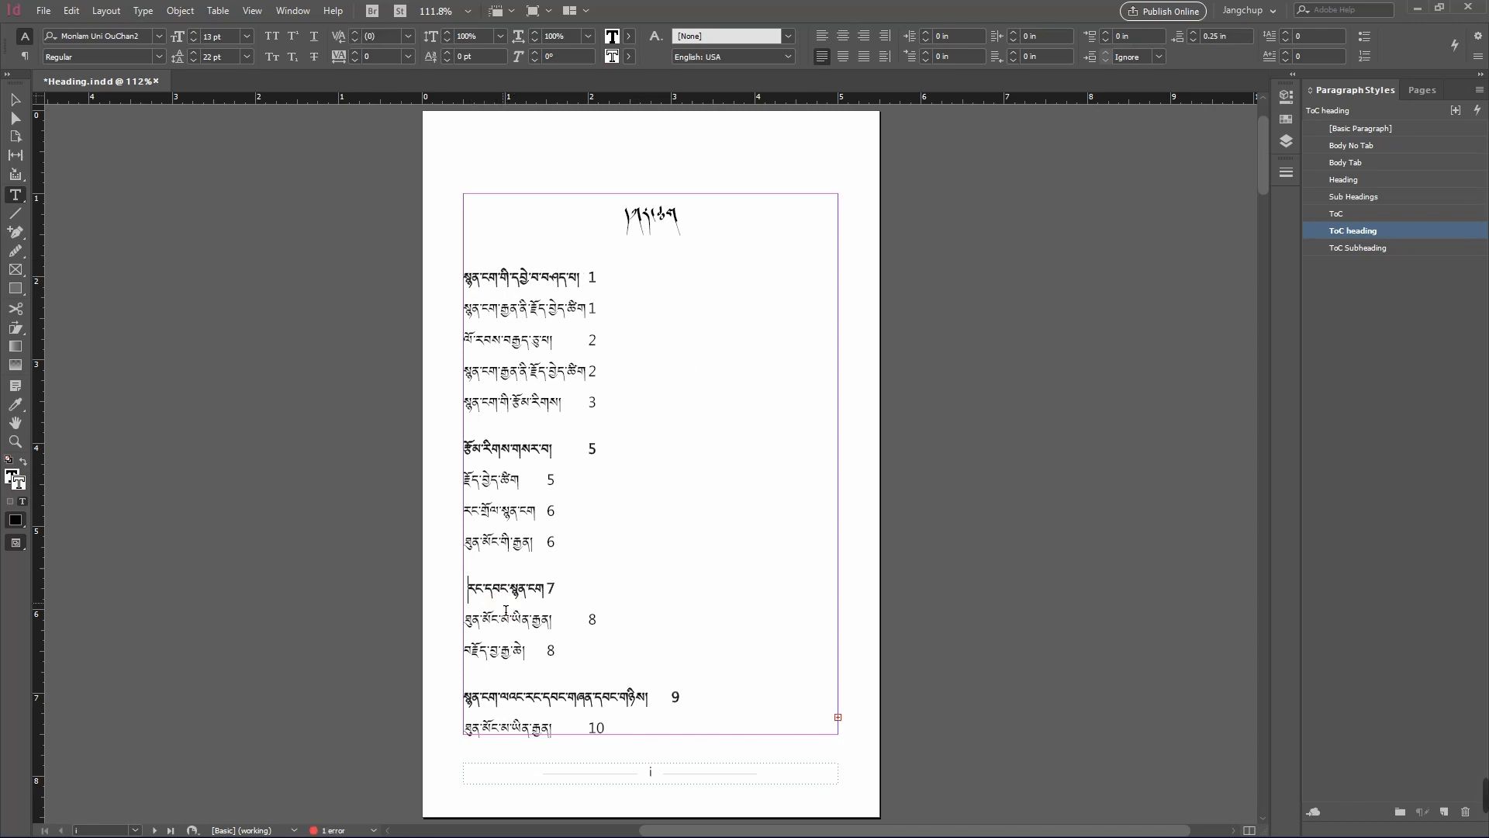
{"action": "key", "text": "Left"}
{"action": "key", "text": "Delete"}
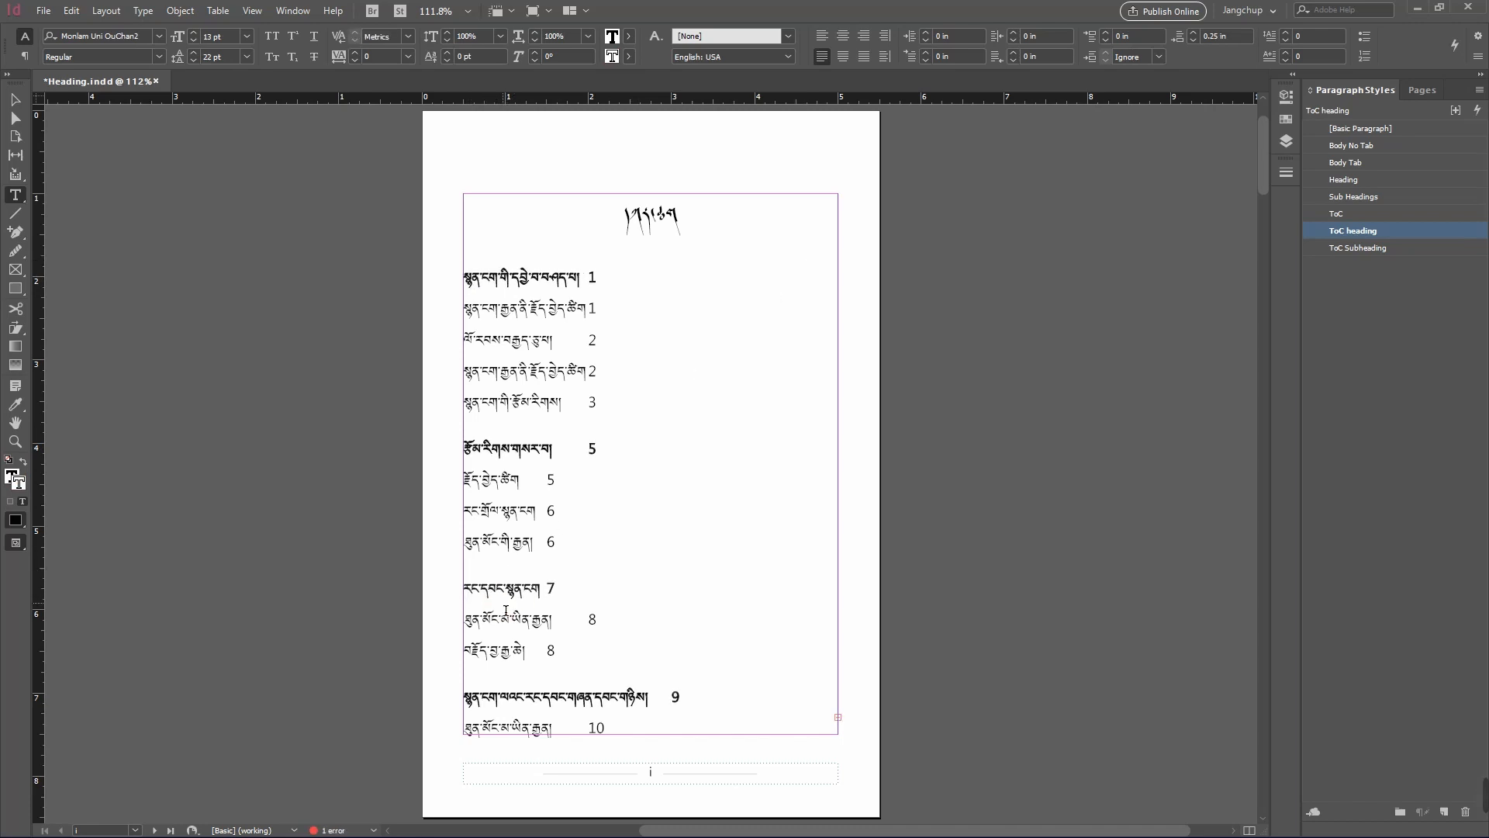
{"action": "key", "text": "Down"}
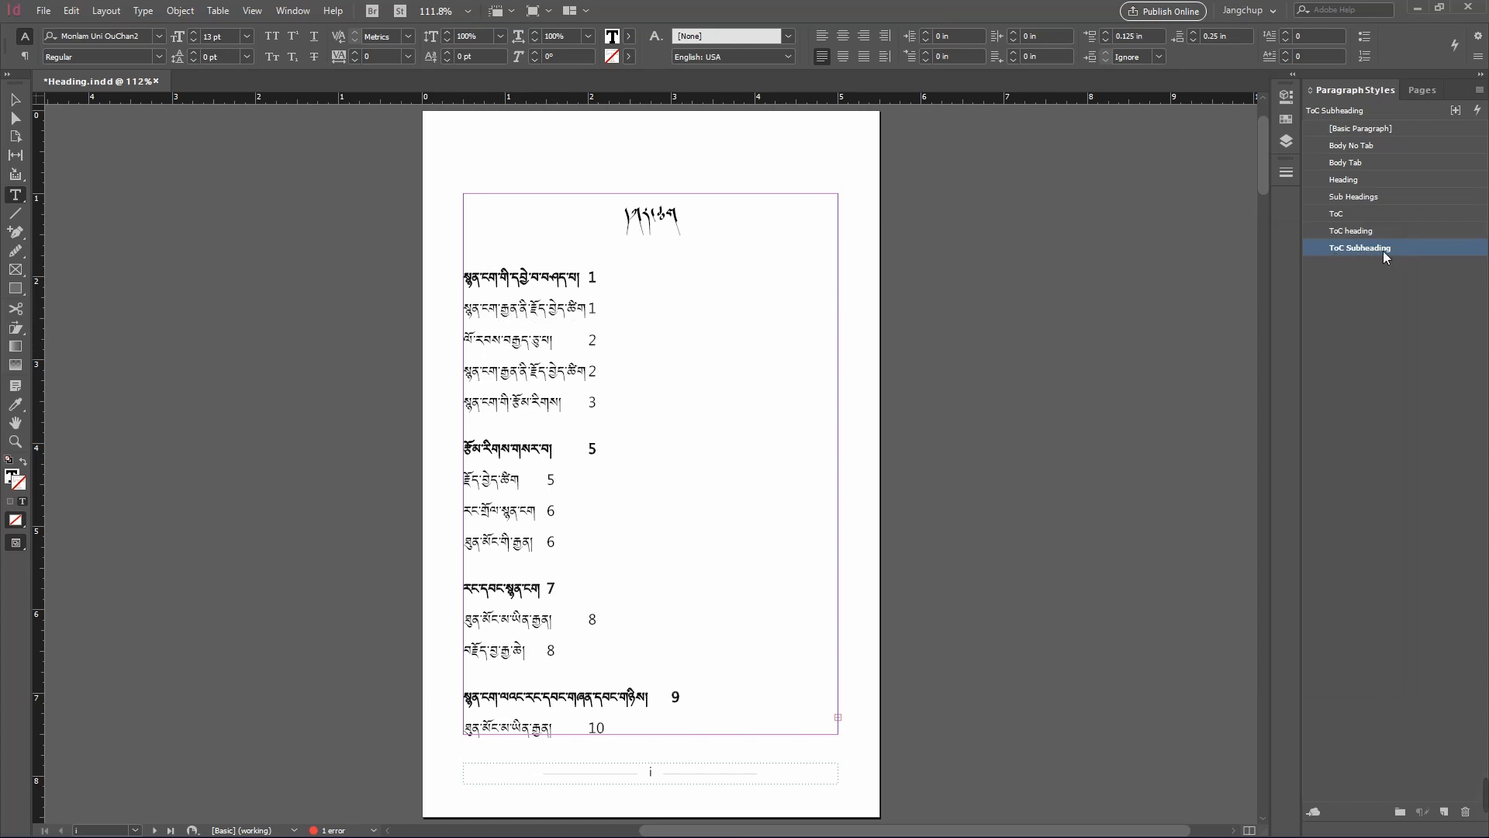
- Set a first-line indent of 0.3333 in on the ToC Subheading style's tab ruler and apply the style changes
{"action": "double_click", "coordinate": [1447, 248]}
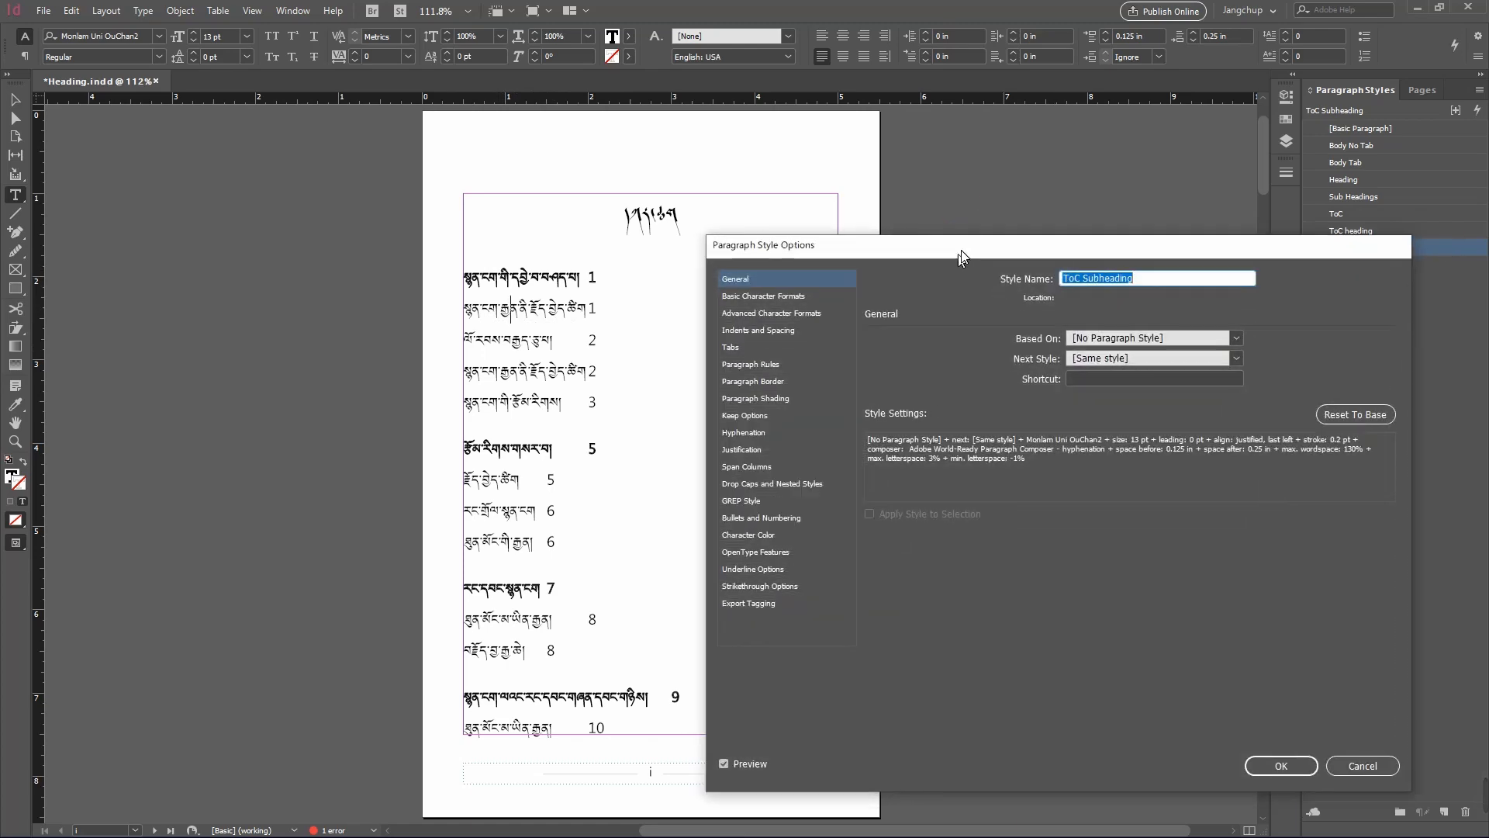
{"action": "left_click_drag", "start_coordinate": [961, 250], "coordinate": [1003, 162]}
{"action": "left_click", "coordinate": [785, 264]}
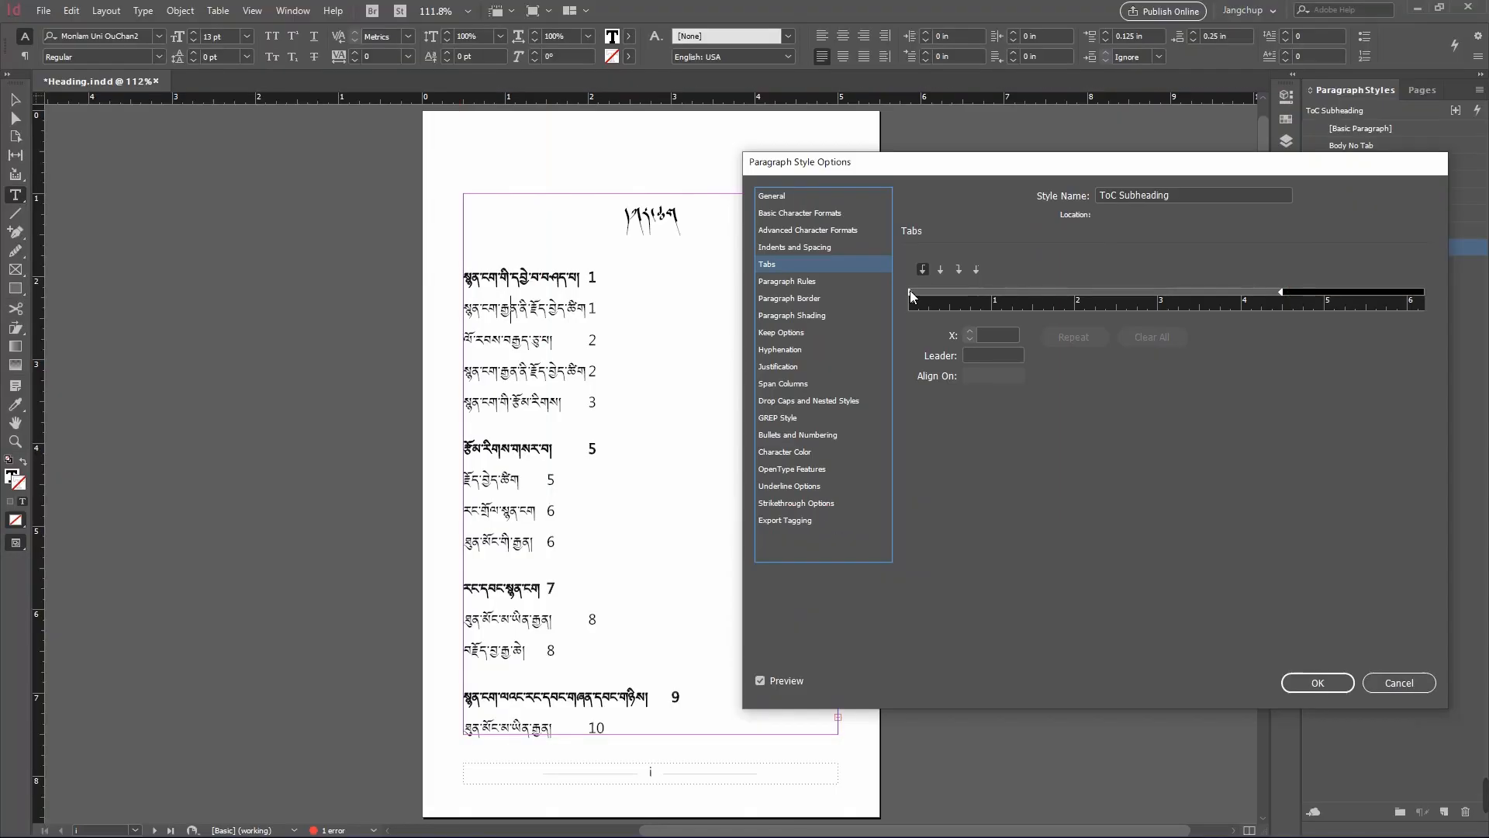
{"action": "left_click_drag", "start_coordinate": [909, 290], "coordinate": [947, 292]}
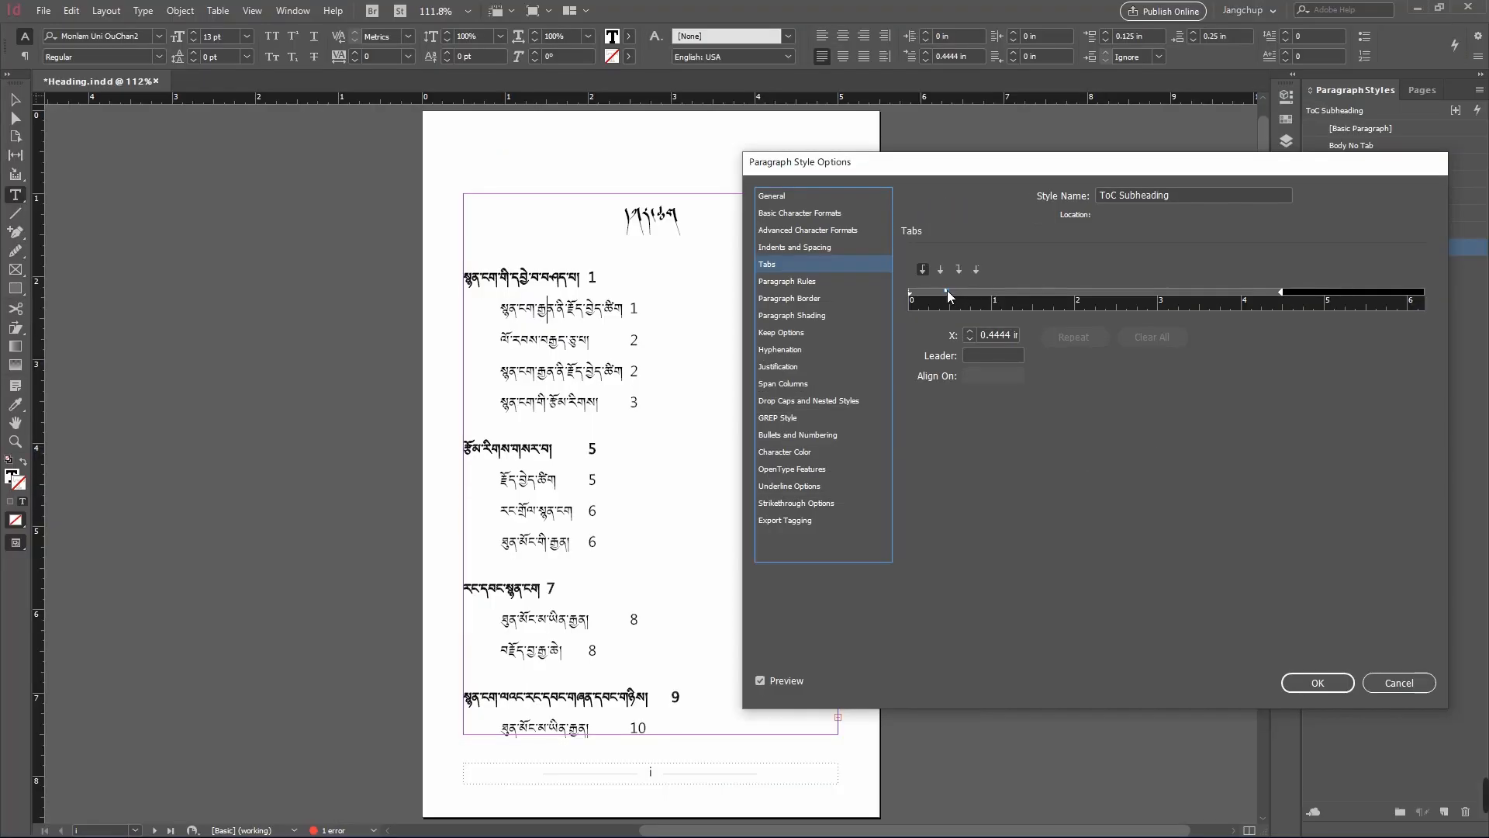
{"action": "left_click_drag", "start_coordinate": [947, 290], "coordinate": [937, 290]}
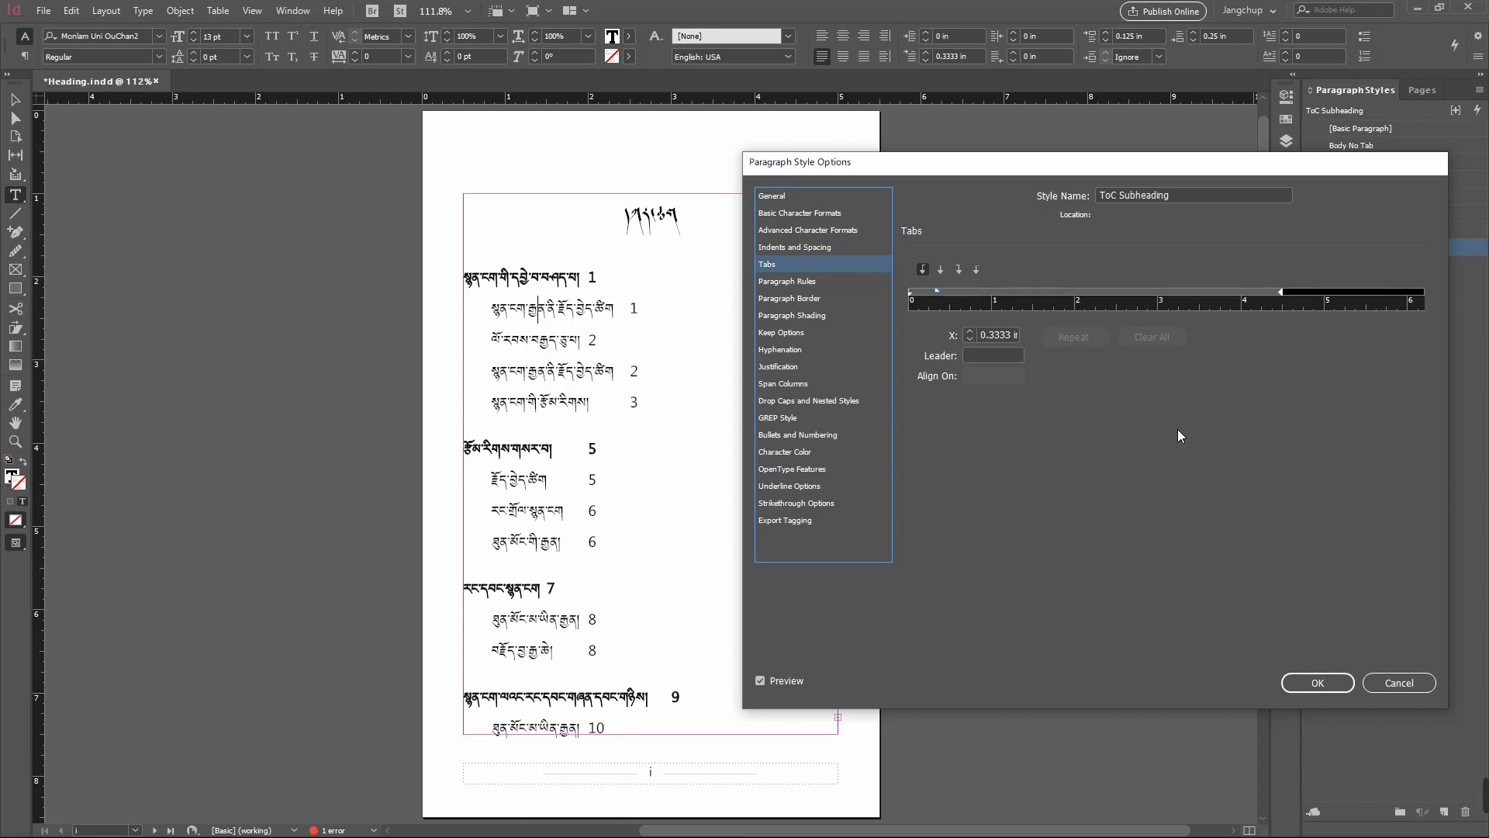
{"action": "left_click", "coordinate": [1312, 681]}
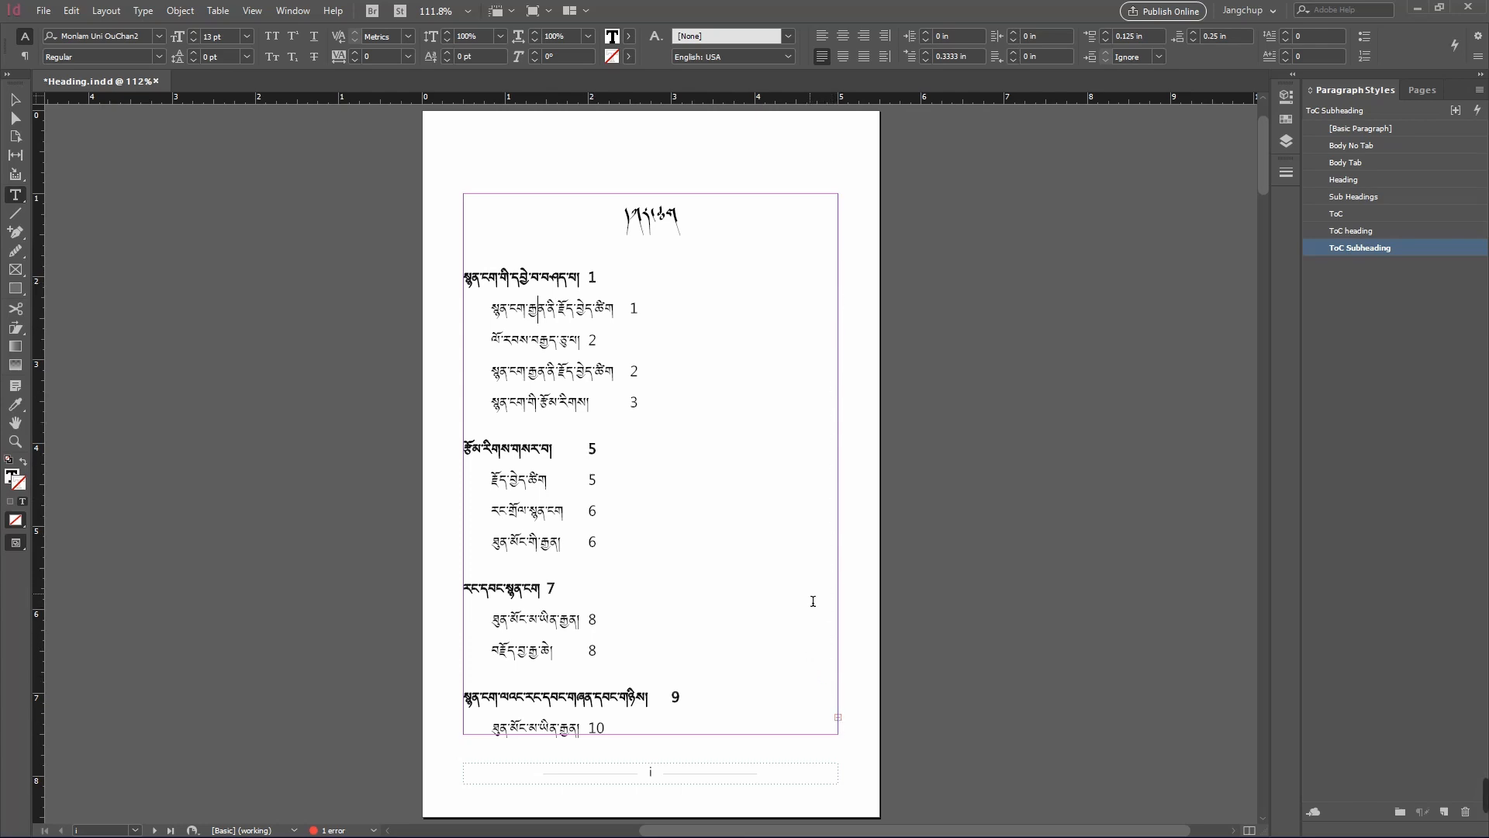
- Put a Right Indent Tab between entry and number for the Heading style in the table of contents settings and regenerate the table
{"action": "left_click", "coordinate": [108, 17]}
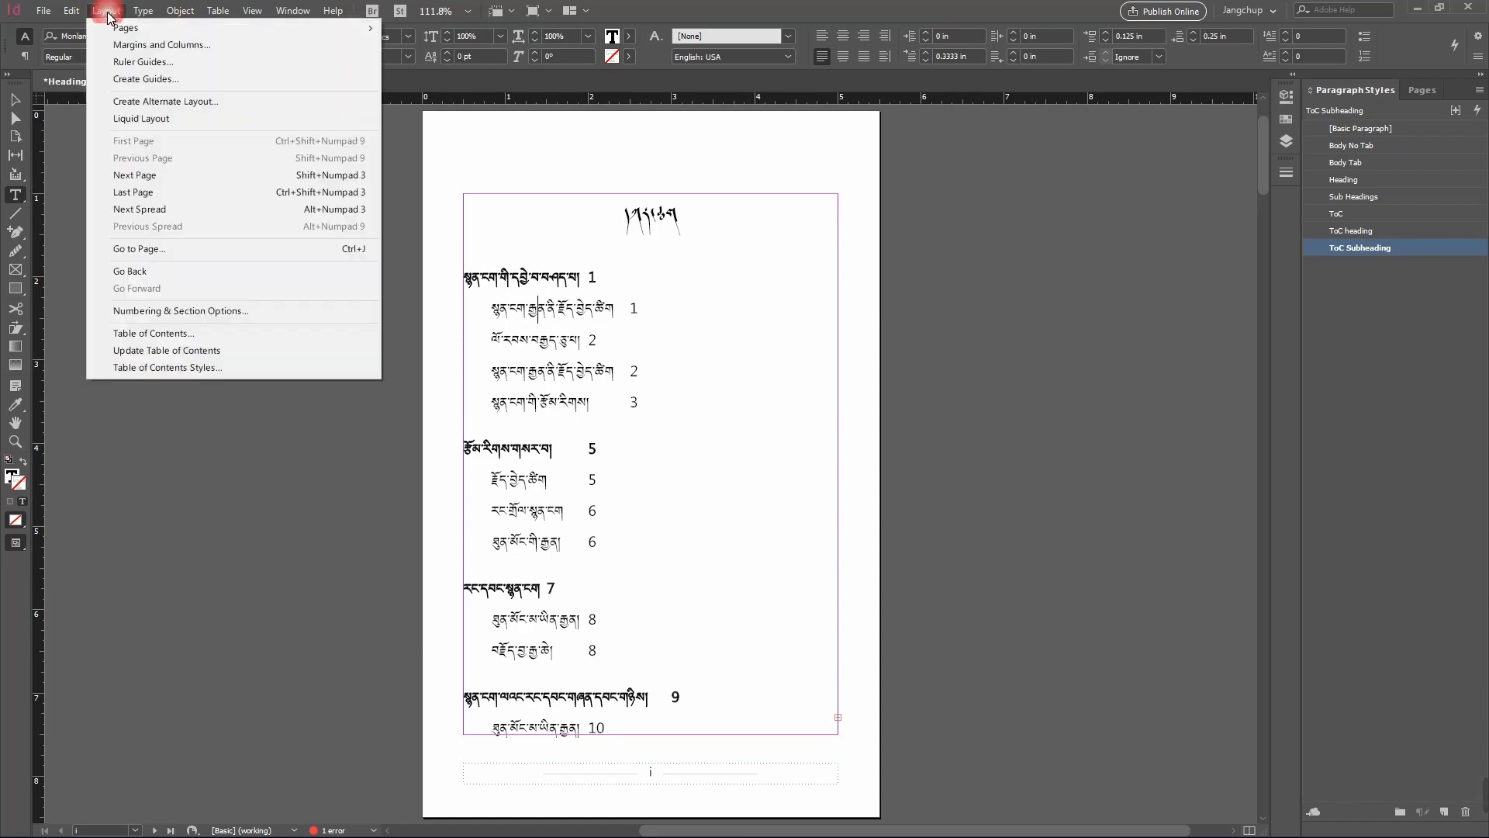
{"action": "left_click", "coordinate": [188, 336]}
{"action": "double_click", "coordinate": [1115, 542]}
{"action": "key", "text": "BackSpace"}
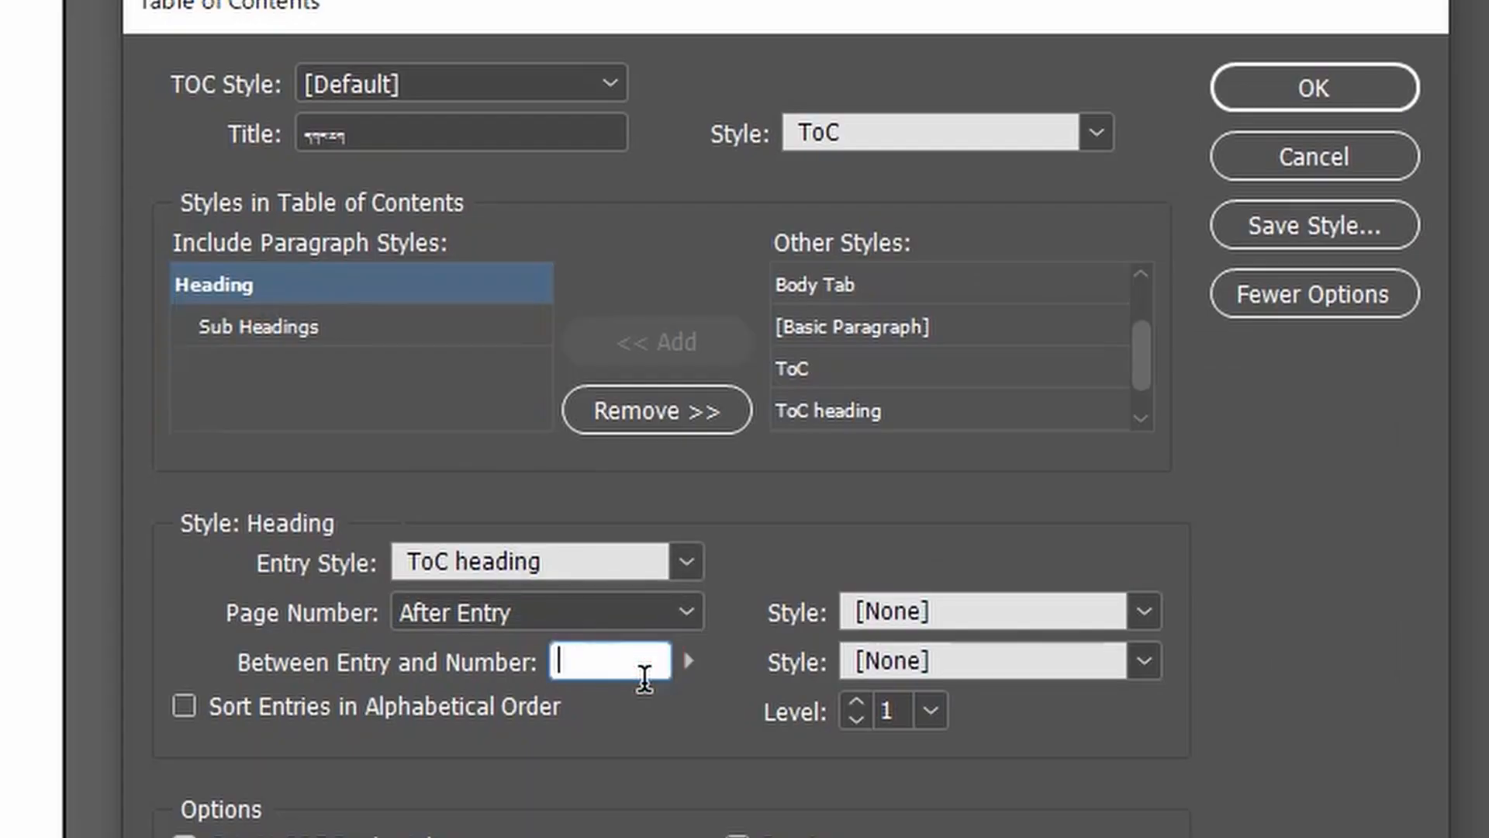
{"action": "left_click", "coordinate": [689, 661]}
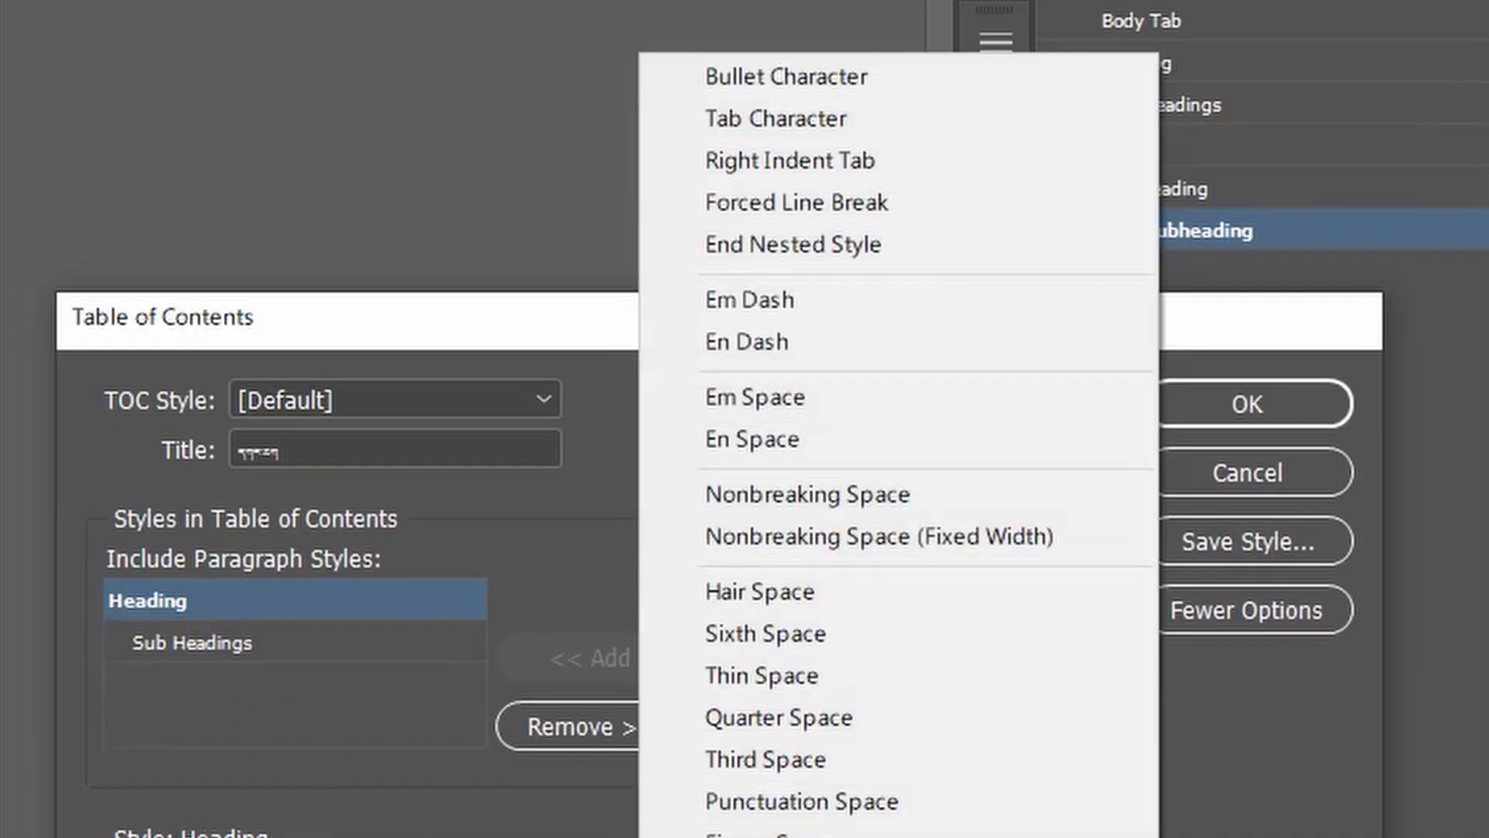
{"action": "left_click", "coordinate": [814, 161]}
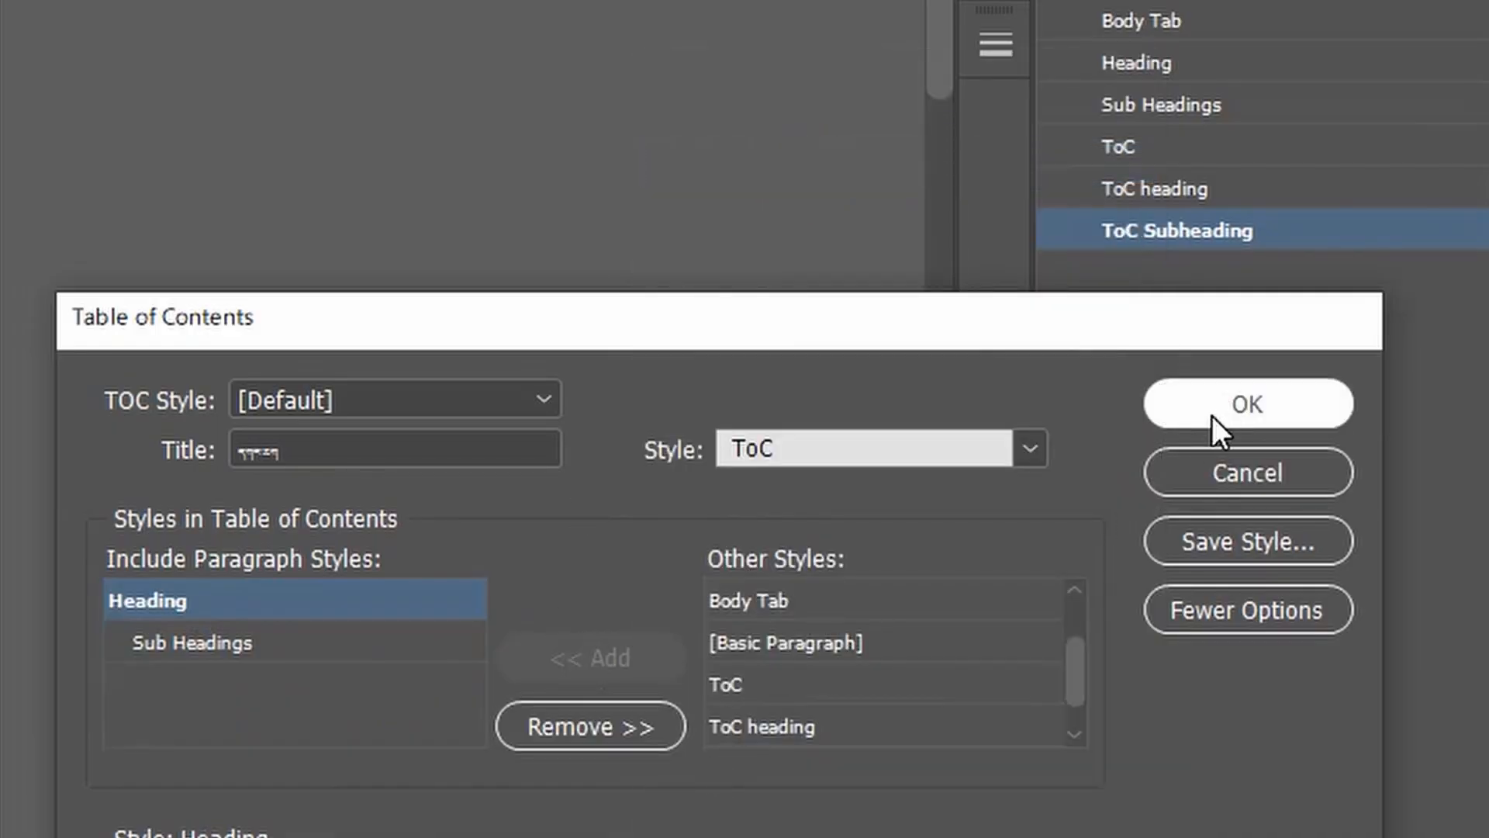
{"action": "left_click", "coordinate": [1211, 416]}
{"action": "left_click", "coordinate": [872, 449]}
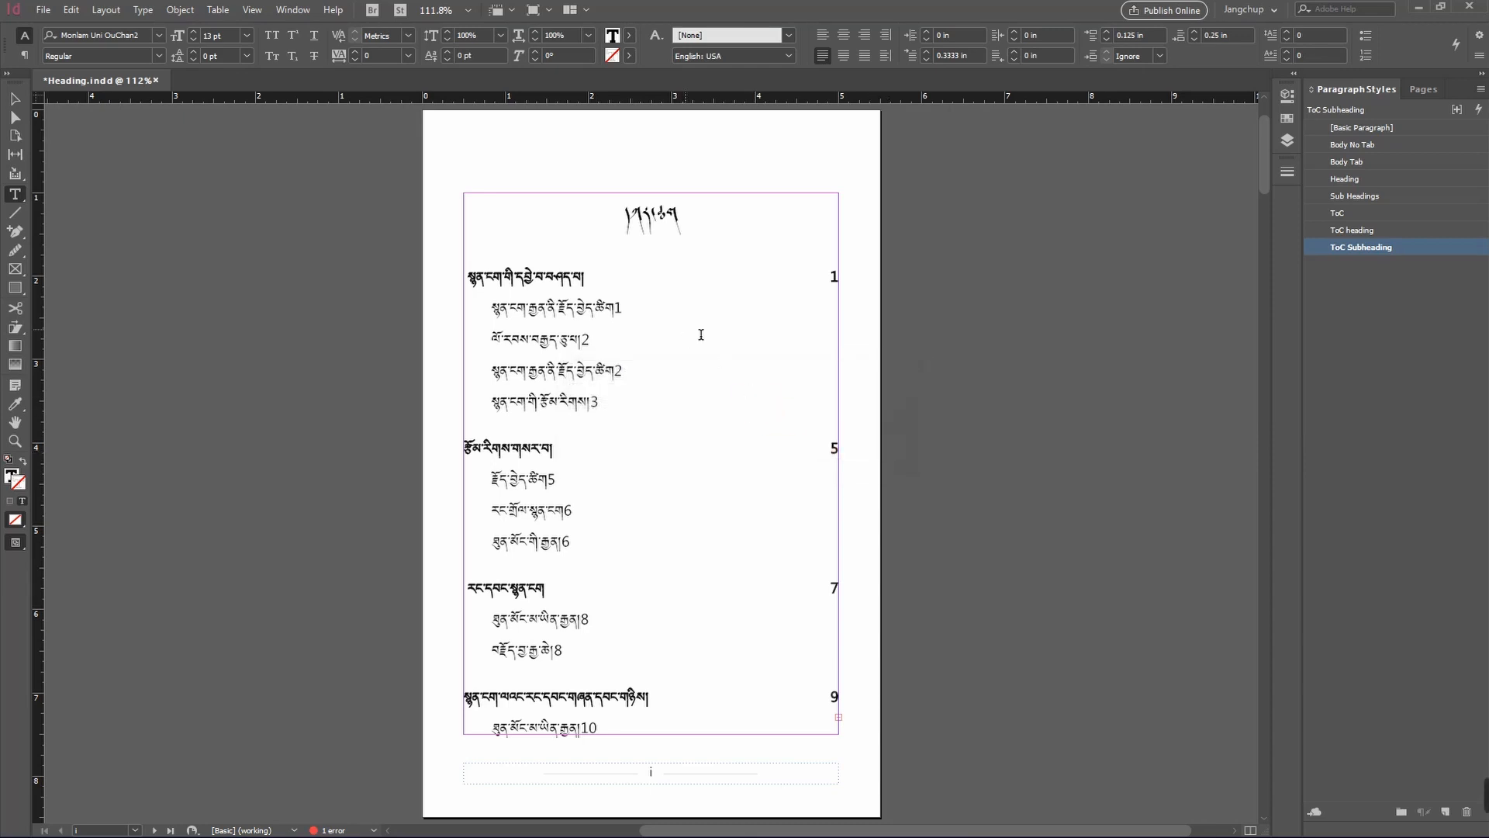
- Use a Right Indent Tab between entry and number for the Sub Headings style and regenerate the table of contents
{"action": "left_click", "coordinate": [594, 318]}
{"action": "left_click", "coordinate": [106, 10]}
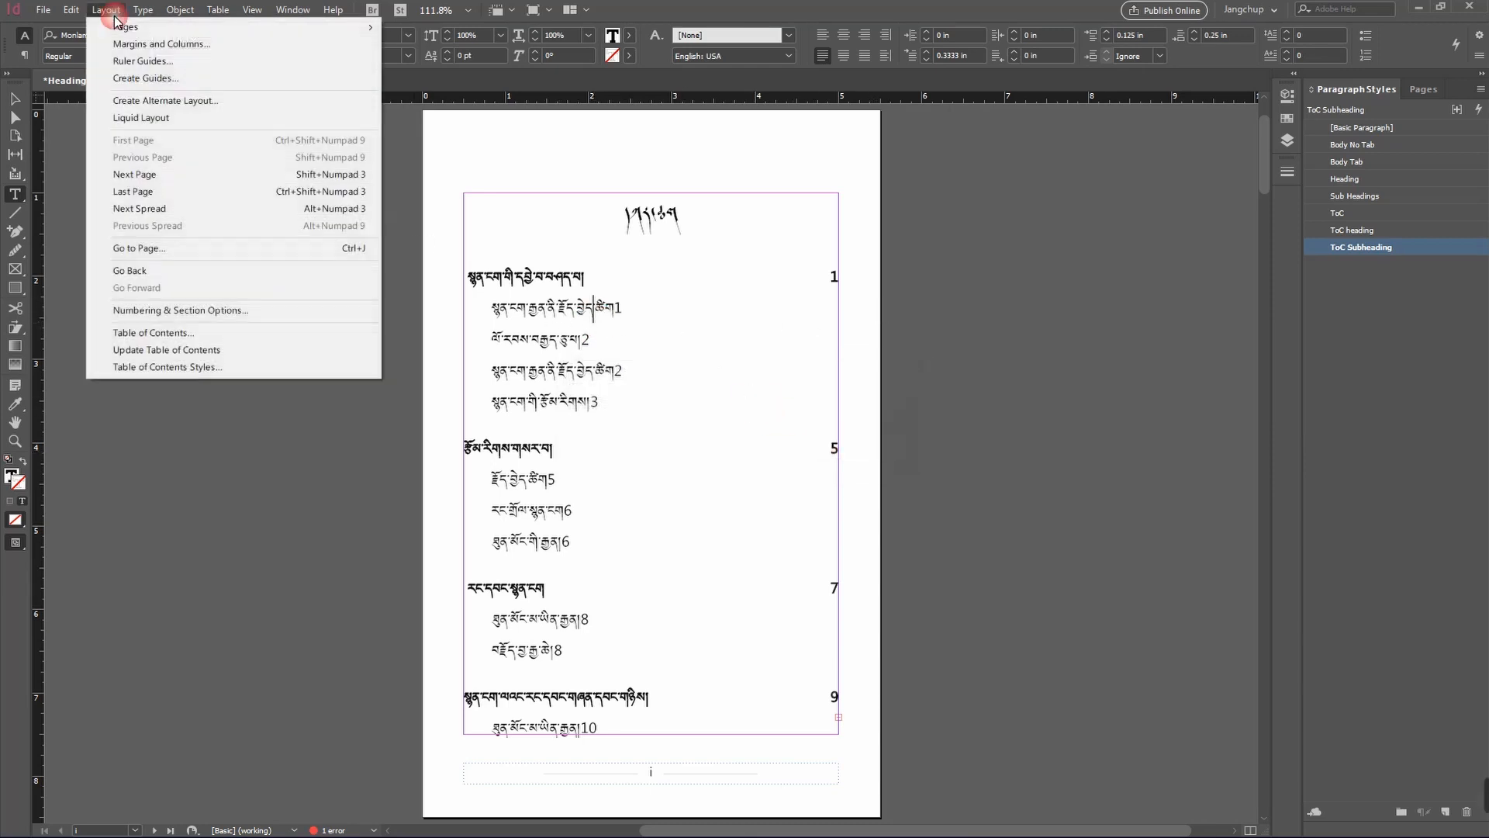
{"action": "left_click", "coordinate": [200, 335]}
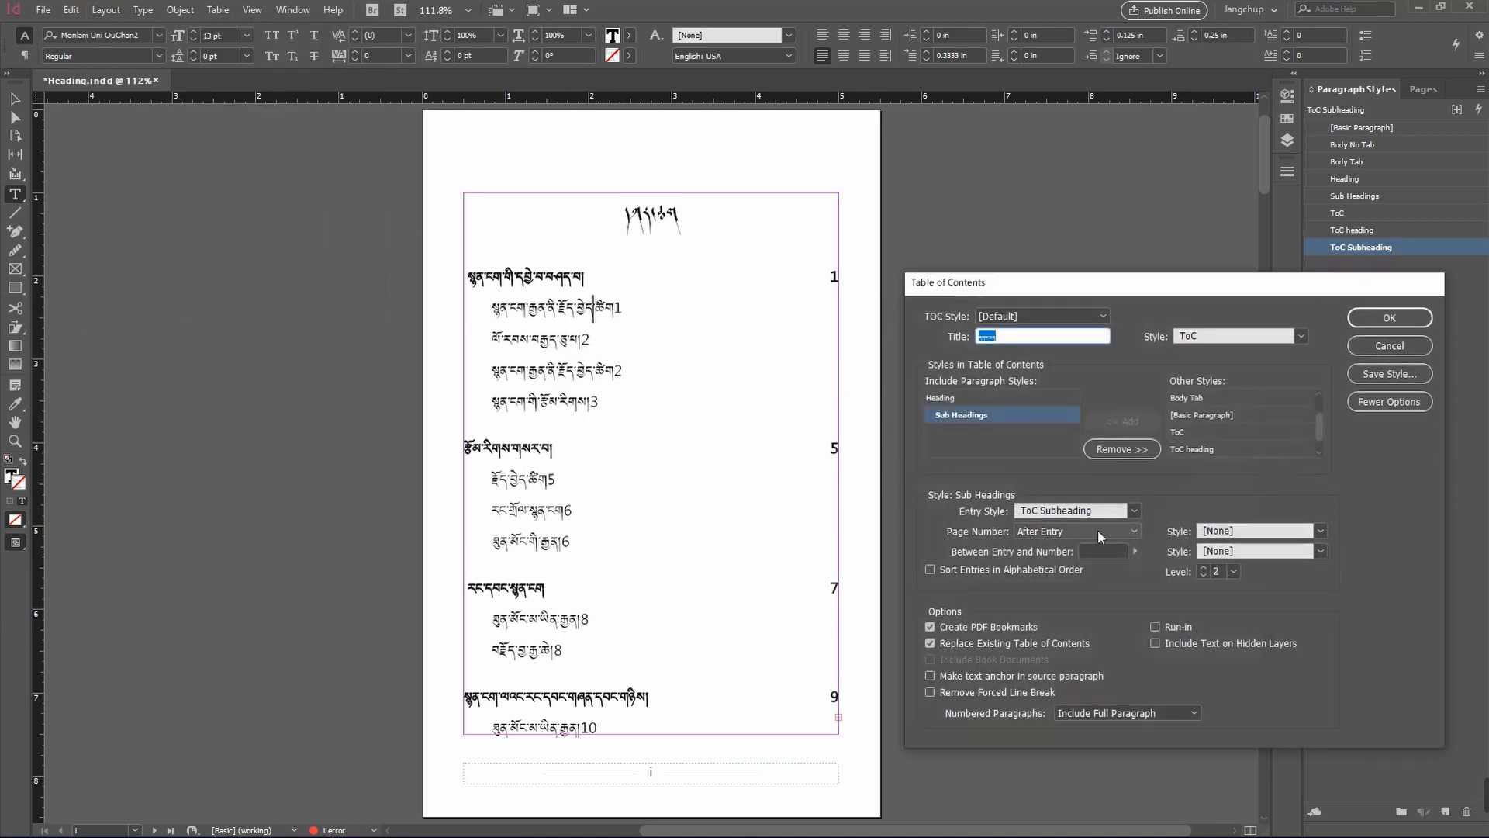
{"action": "left_click", "coordinate": [1136, 551]}
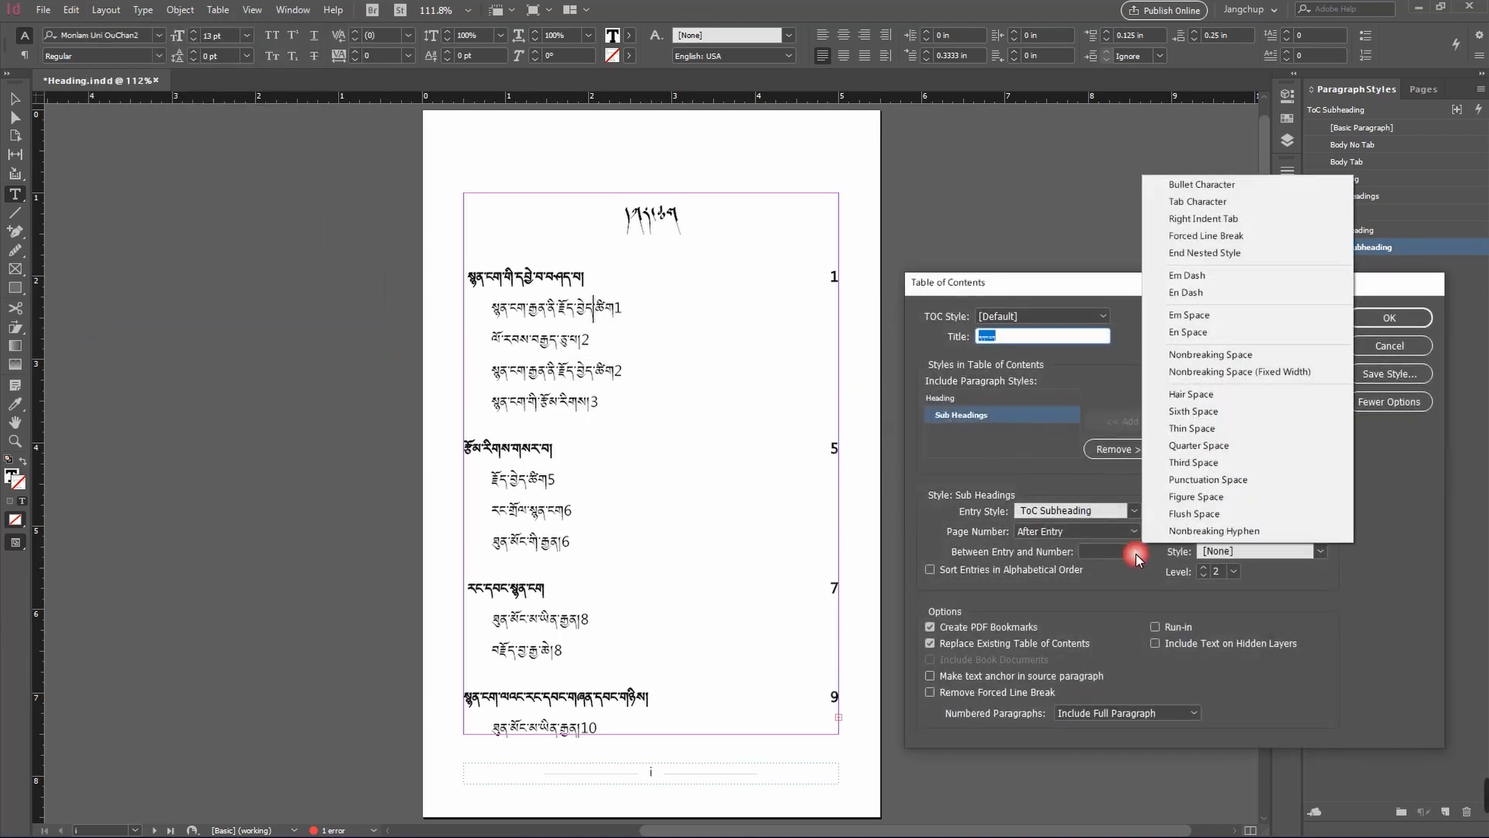
{"action": "left_click", "coordinate": [1205, 218]}
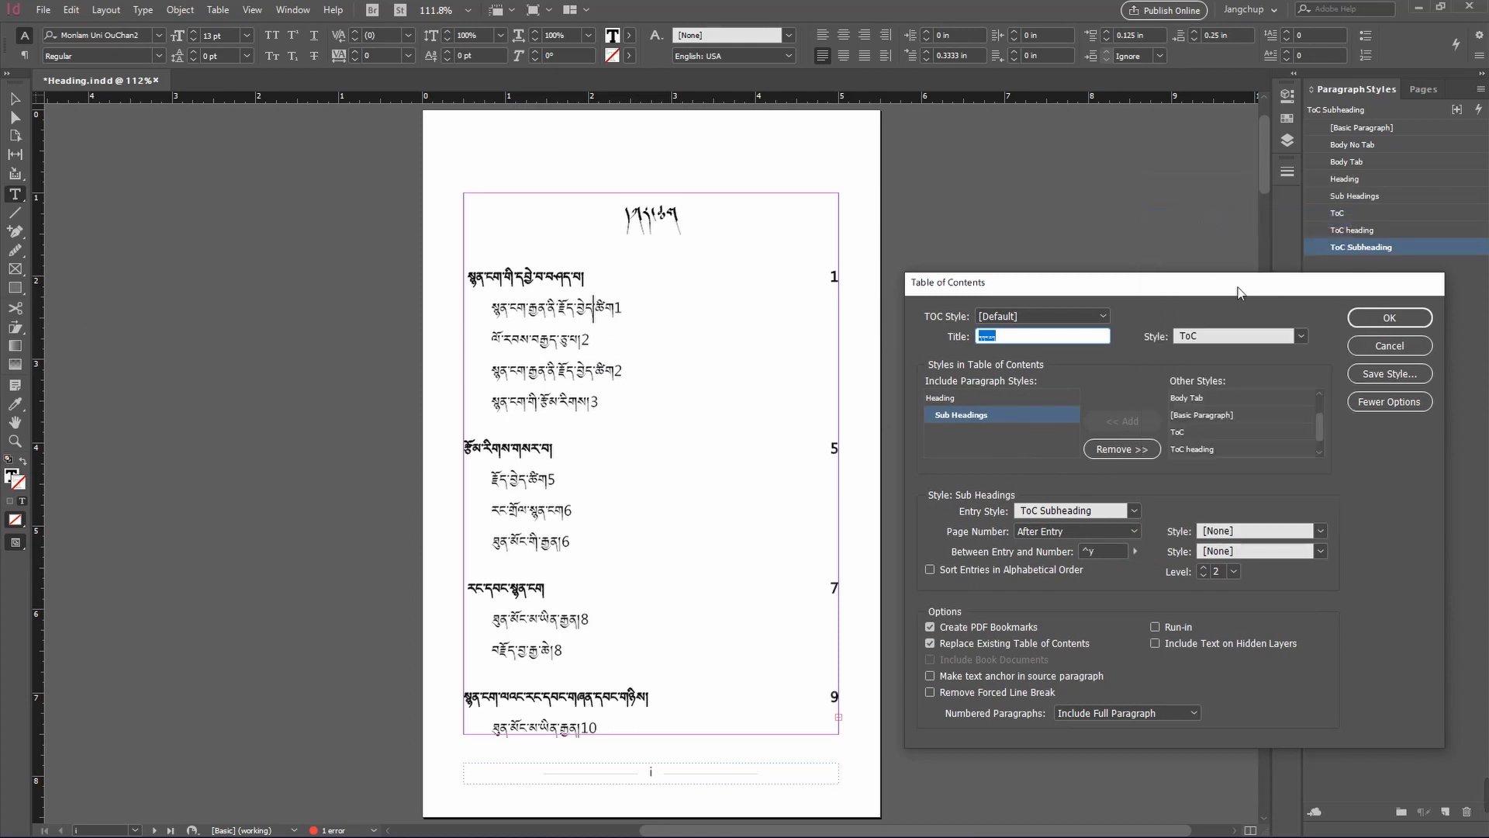
{"action": "left_click", "coordinate": [1379, 321]}
{"action": "left_click", "coordinate": [876, 452]}
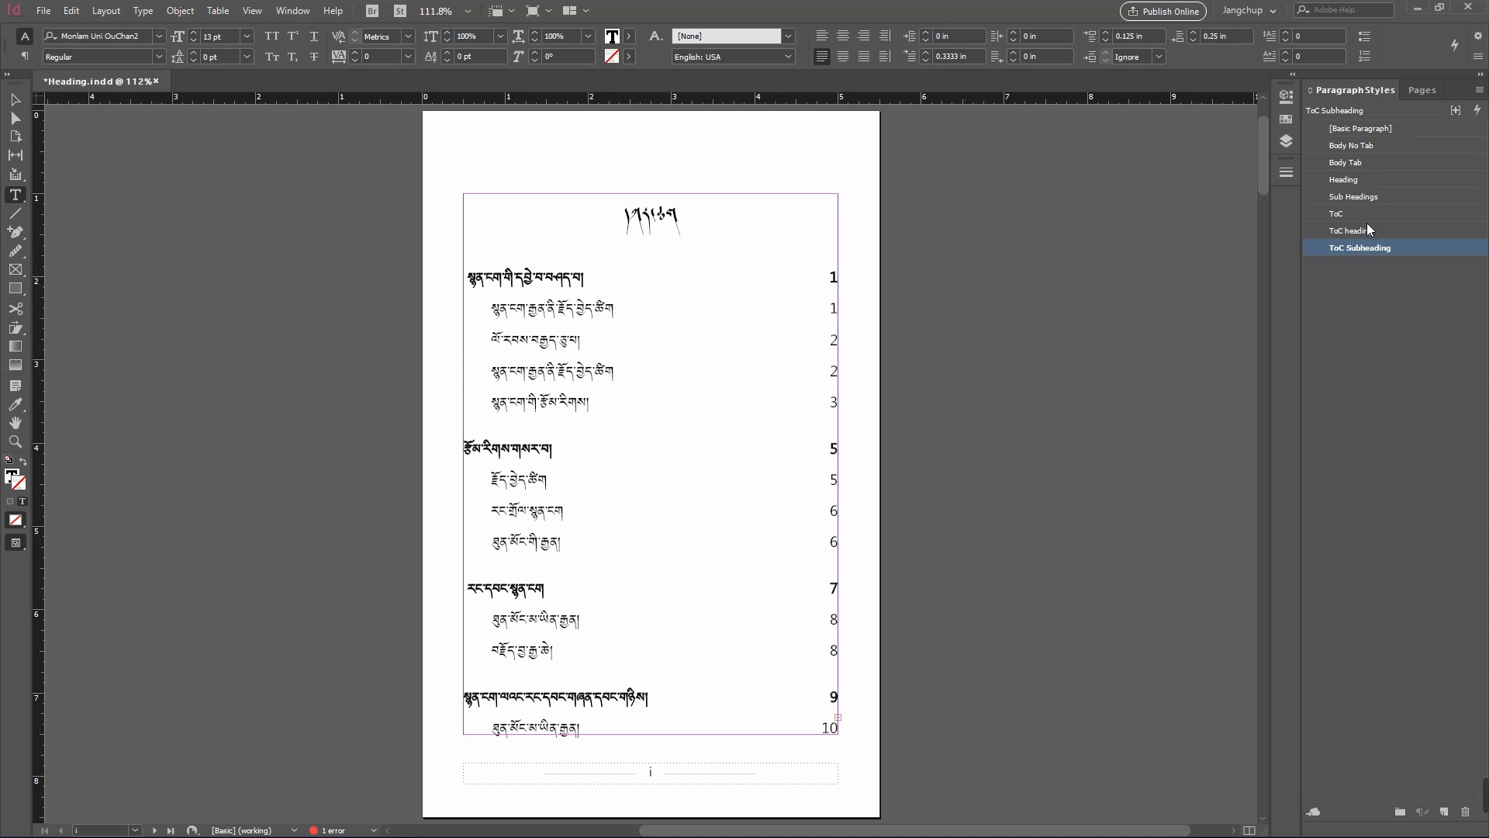
- Give the ToC heading paragraph style a period leader and a left tab stop at about 0.93 in
{"action": "left_click", "coordinate": [547, 281]}
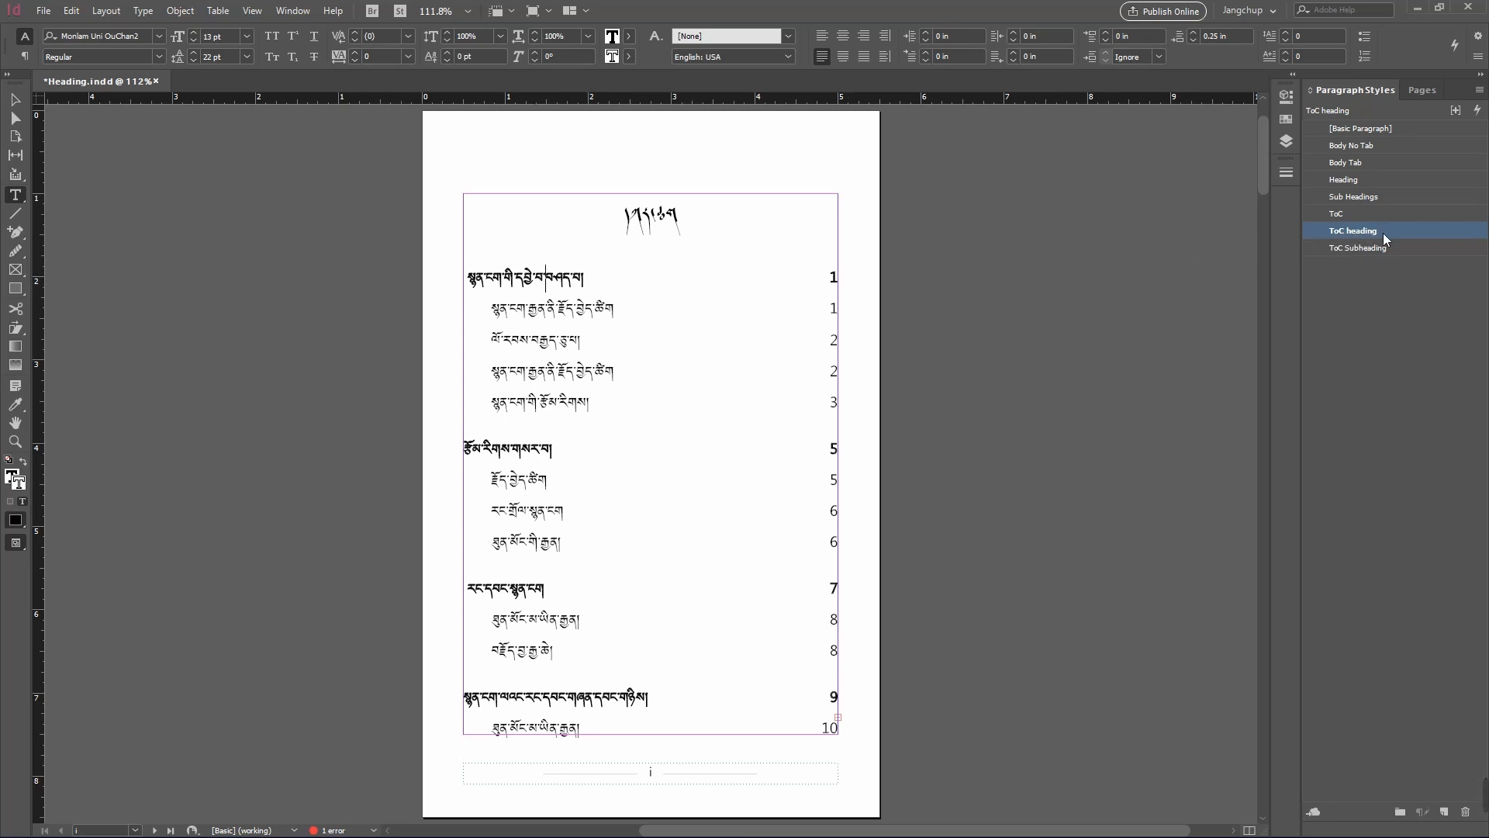
{"action": "double_click", "coordinate": [1431, 231]}
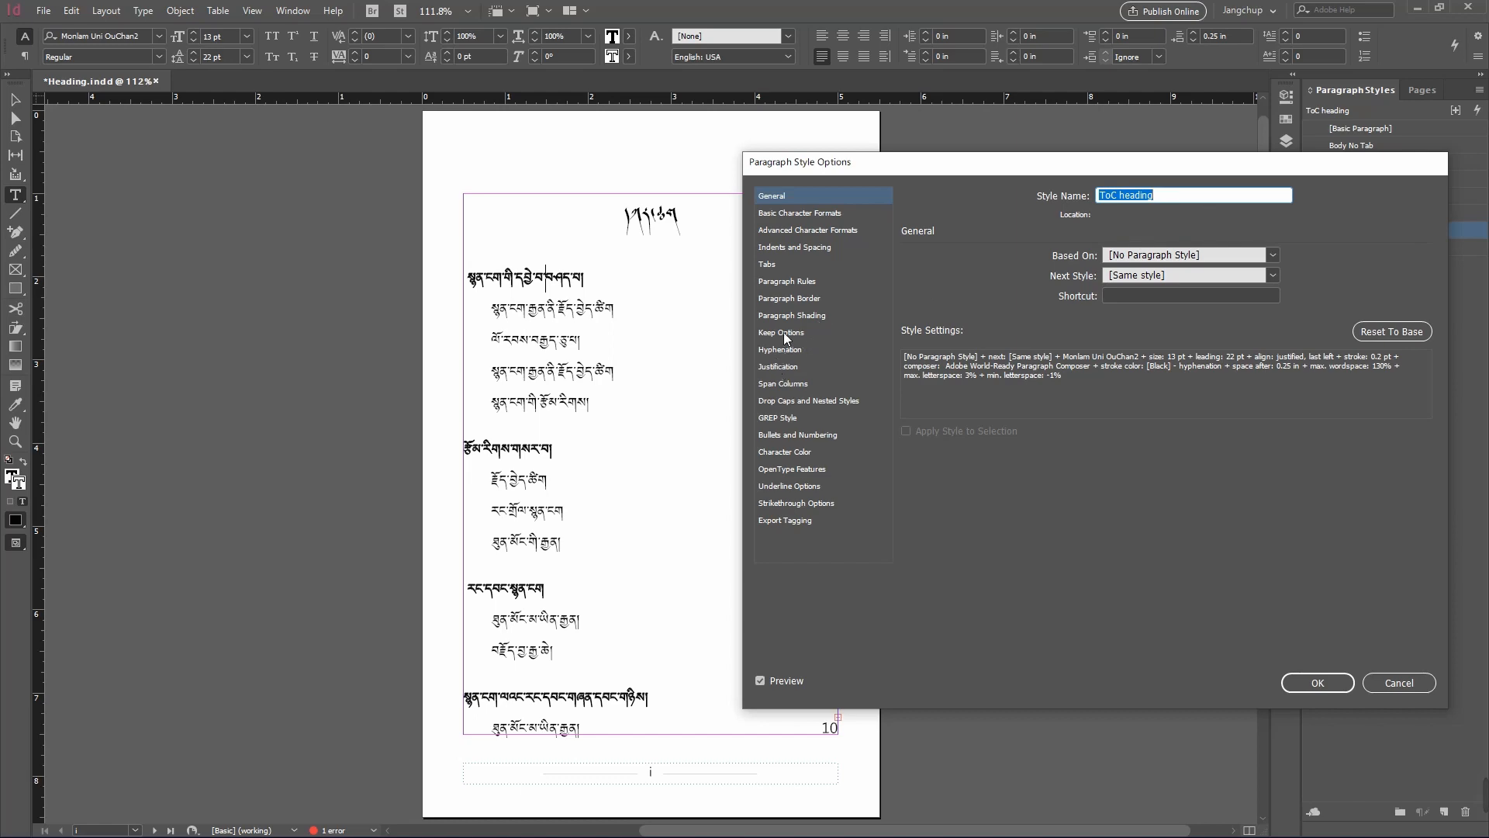
{"action": "left_click", "coordinate": [776, 265]}
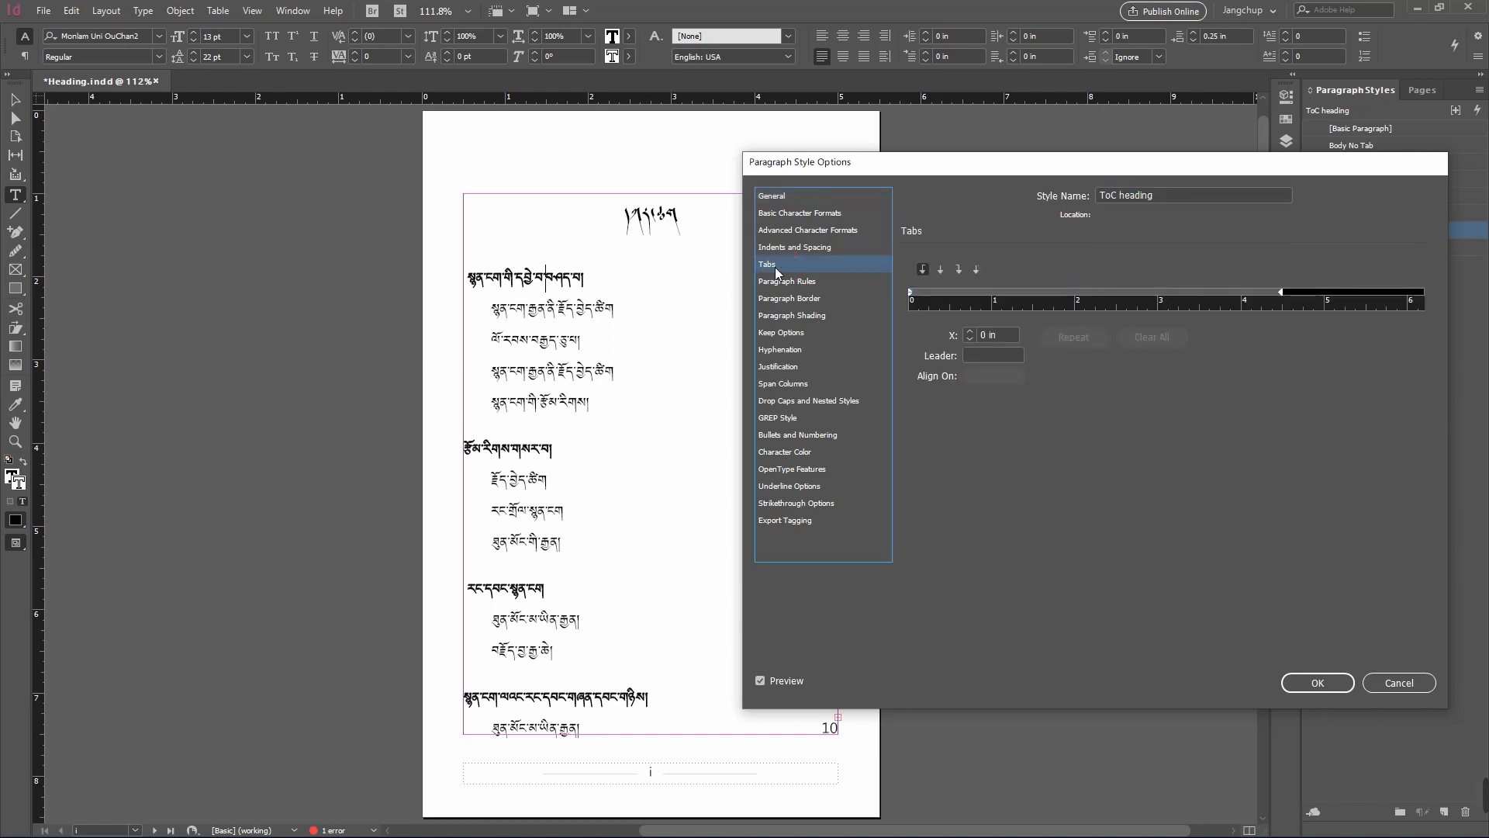
{"action": "left_click_drag", "start_coordinate": [824, 172], "coordinate": [985, 243]}
{"action": "left_click", "coordinate": [638, 276]}
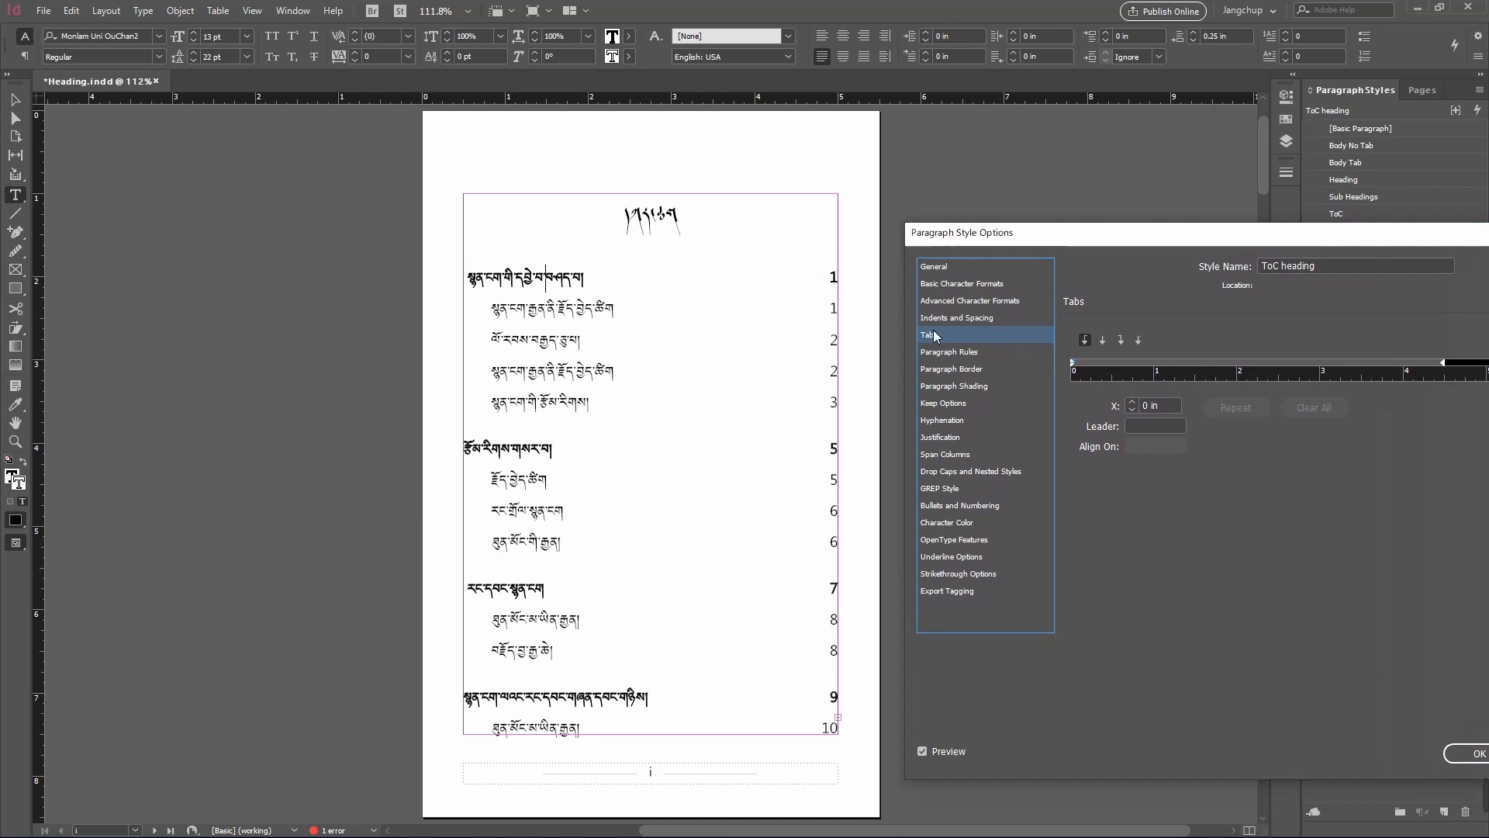
{"action": "left_click", "coordinate": [1141, 428]}
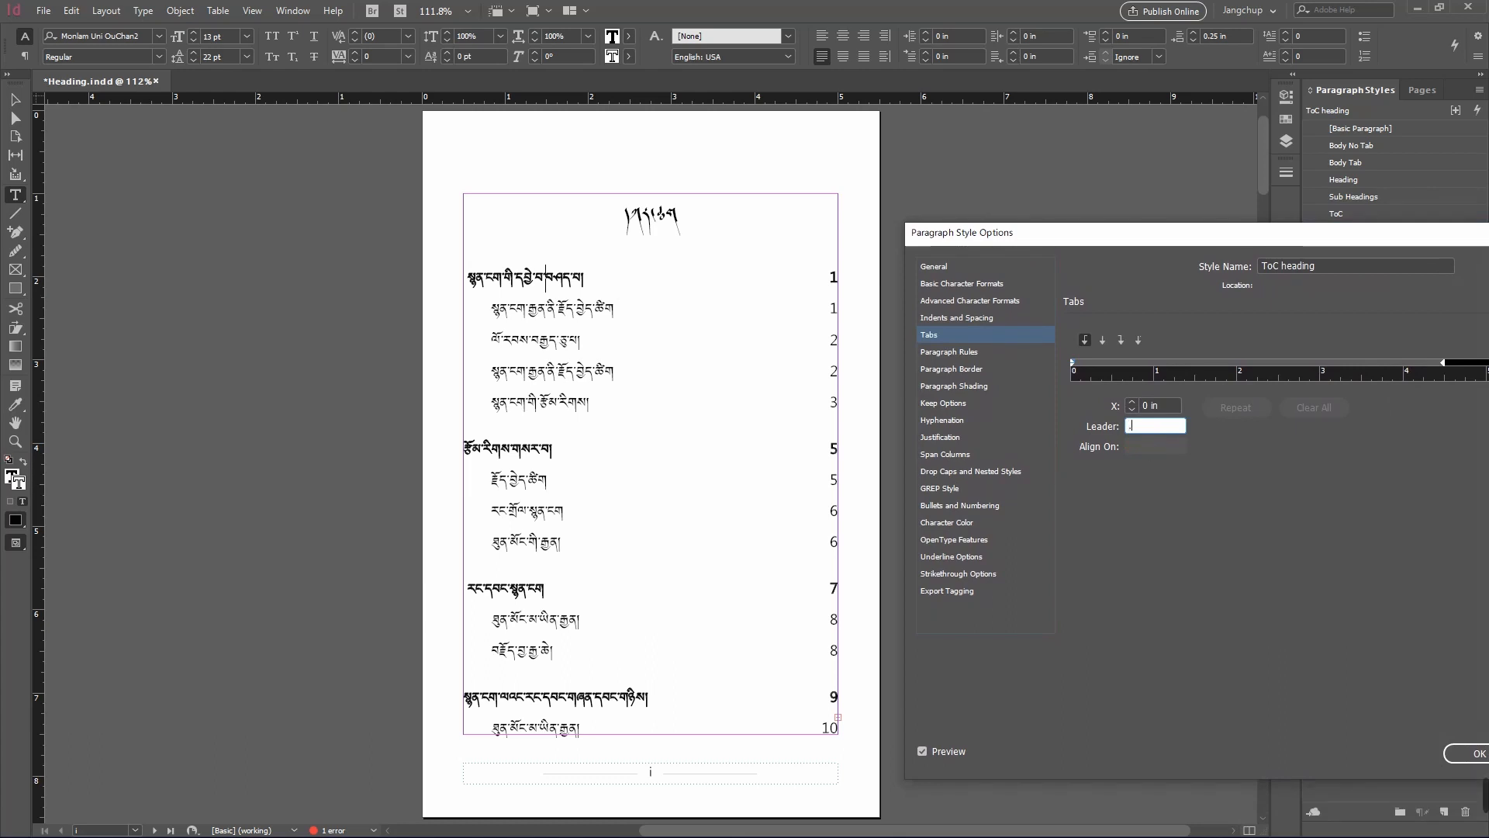
{"action": "key", "text": "Tab"}
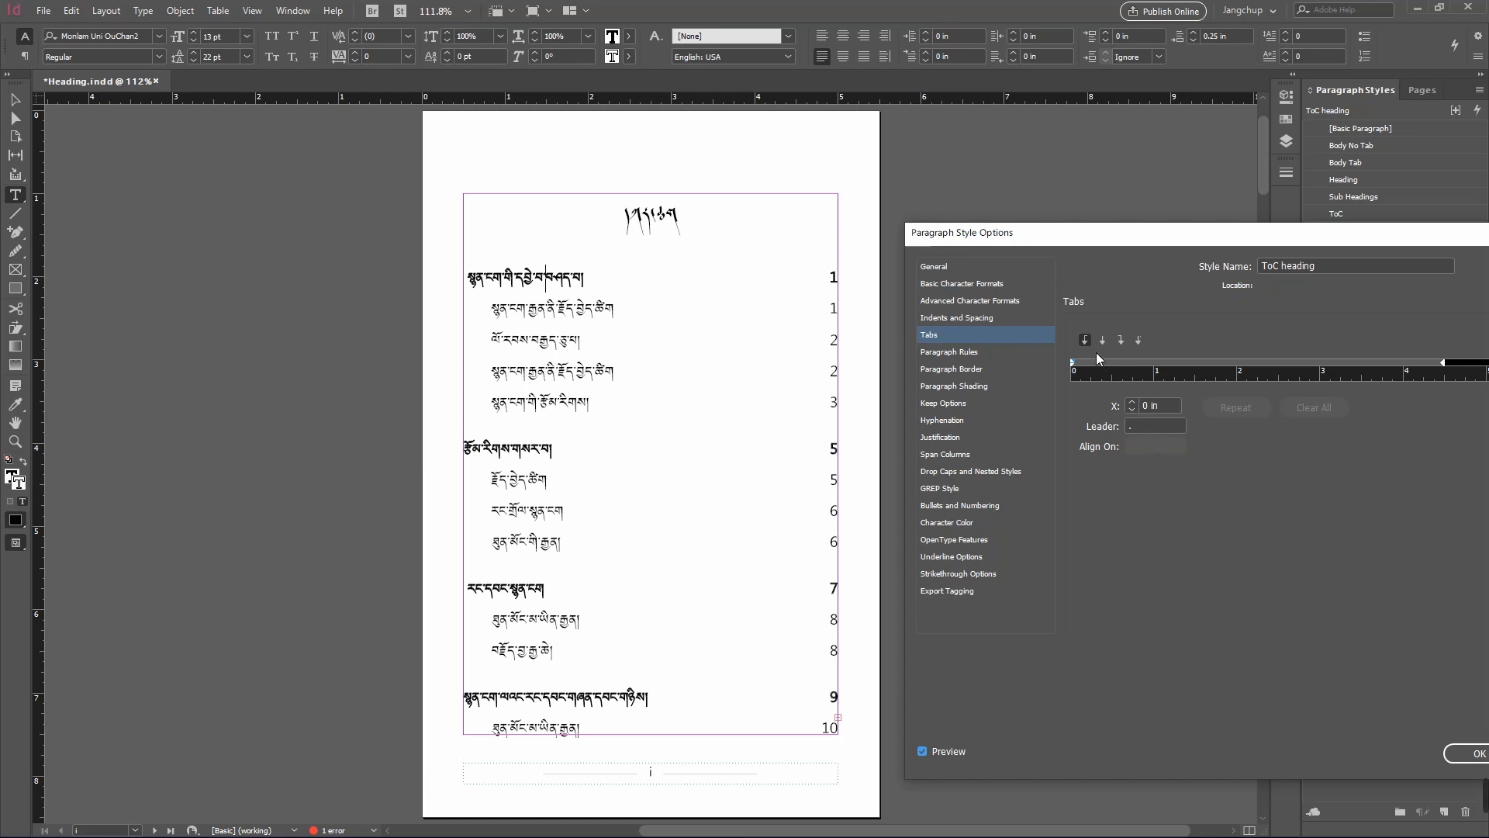
{"action": "left_click", "coordinate": [1147, 364]}
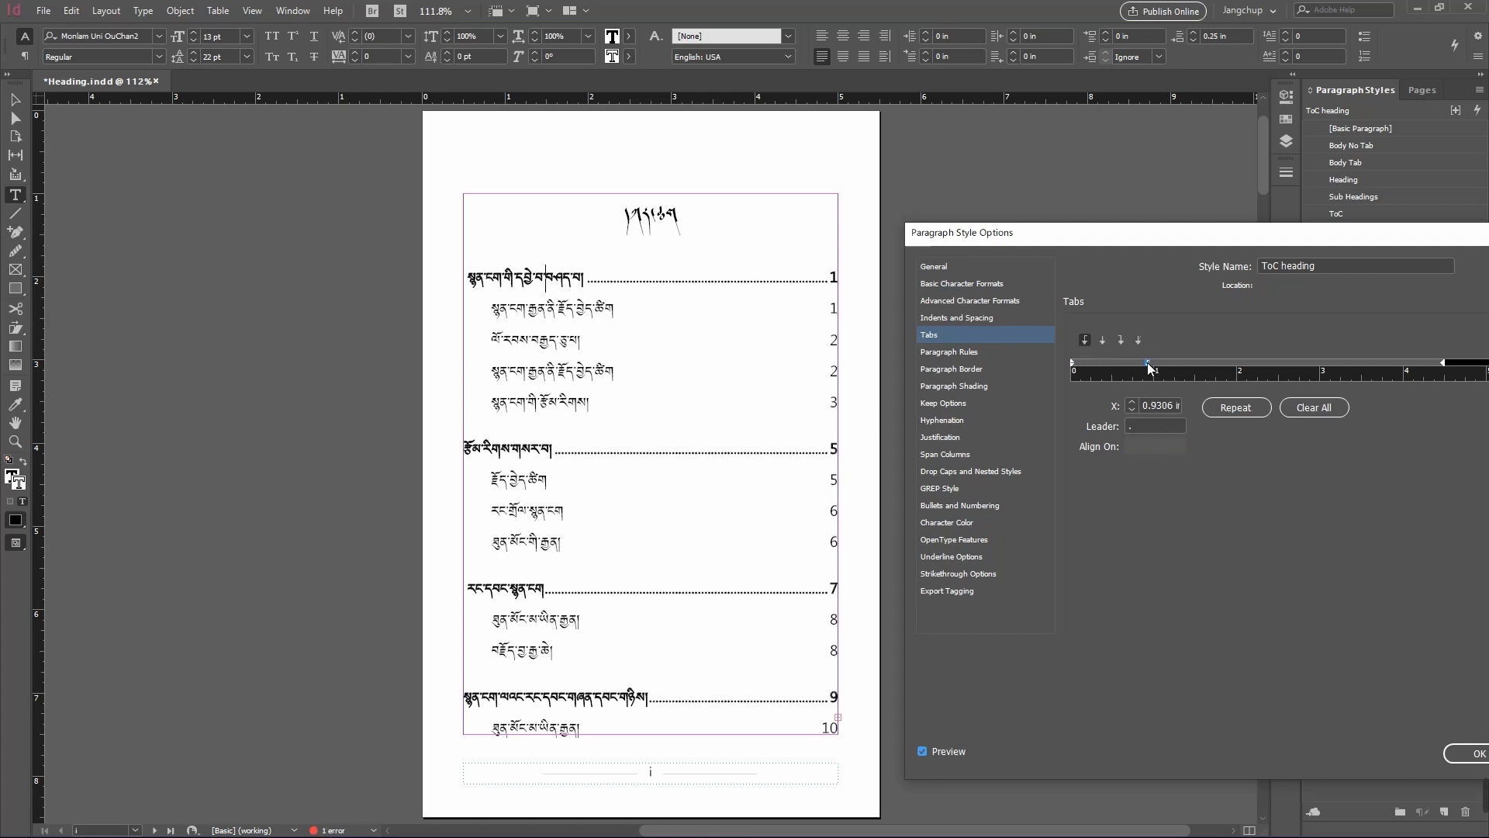
- Remove the ToC heading style's tab stop and place a new left tab stop at about 0.9 in
{"action": "left_click_drag", "start_coordinate": [1146, 362], "coordinate": [1157, 306]}
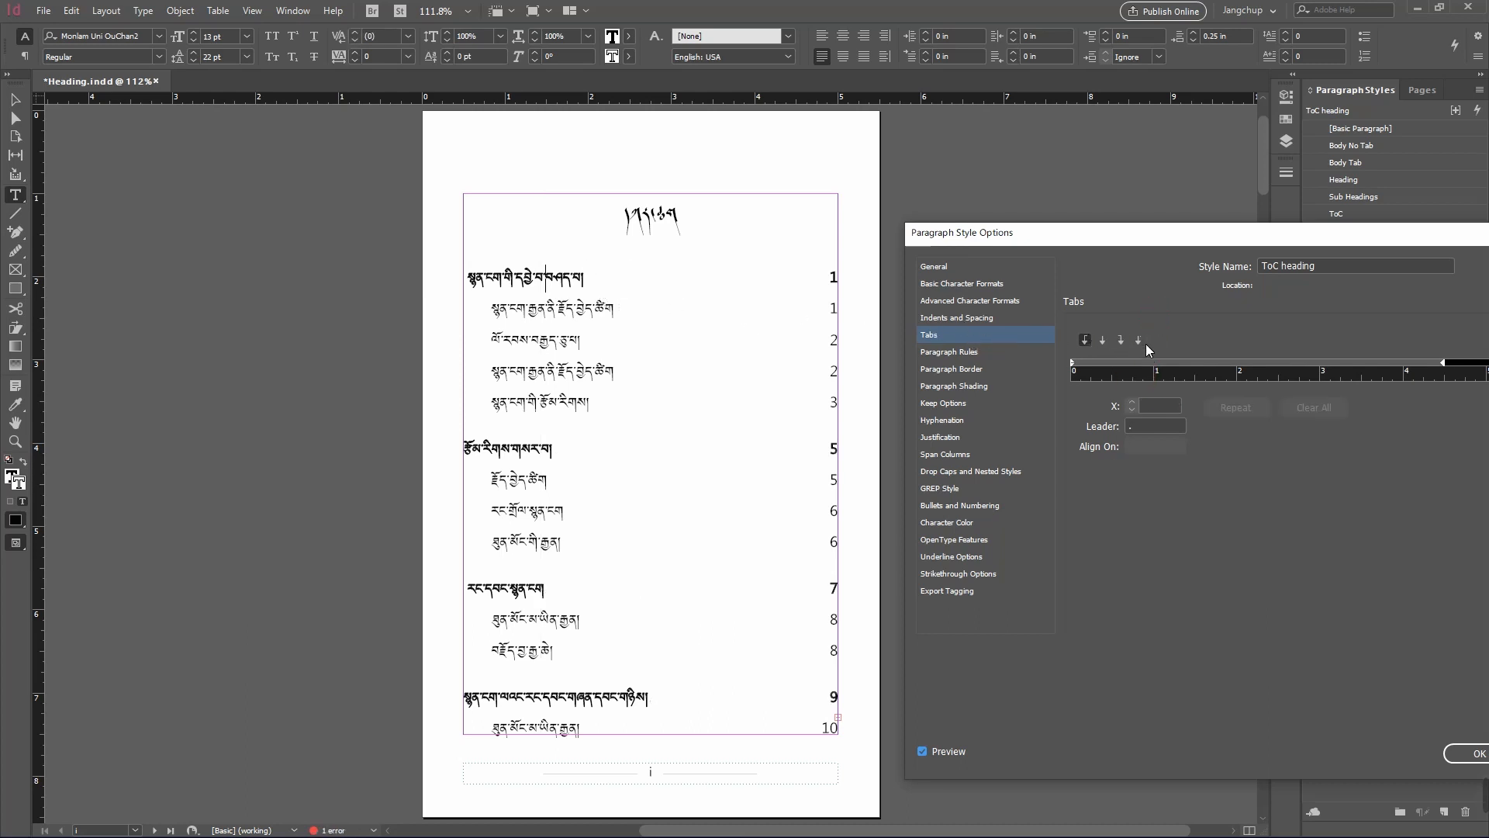
{"action": "left_click", "coordinate": [1085, 341]}
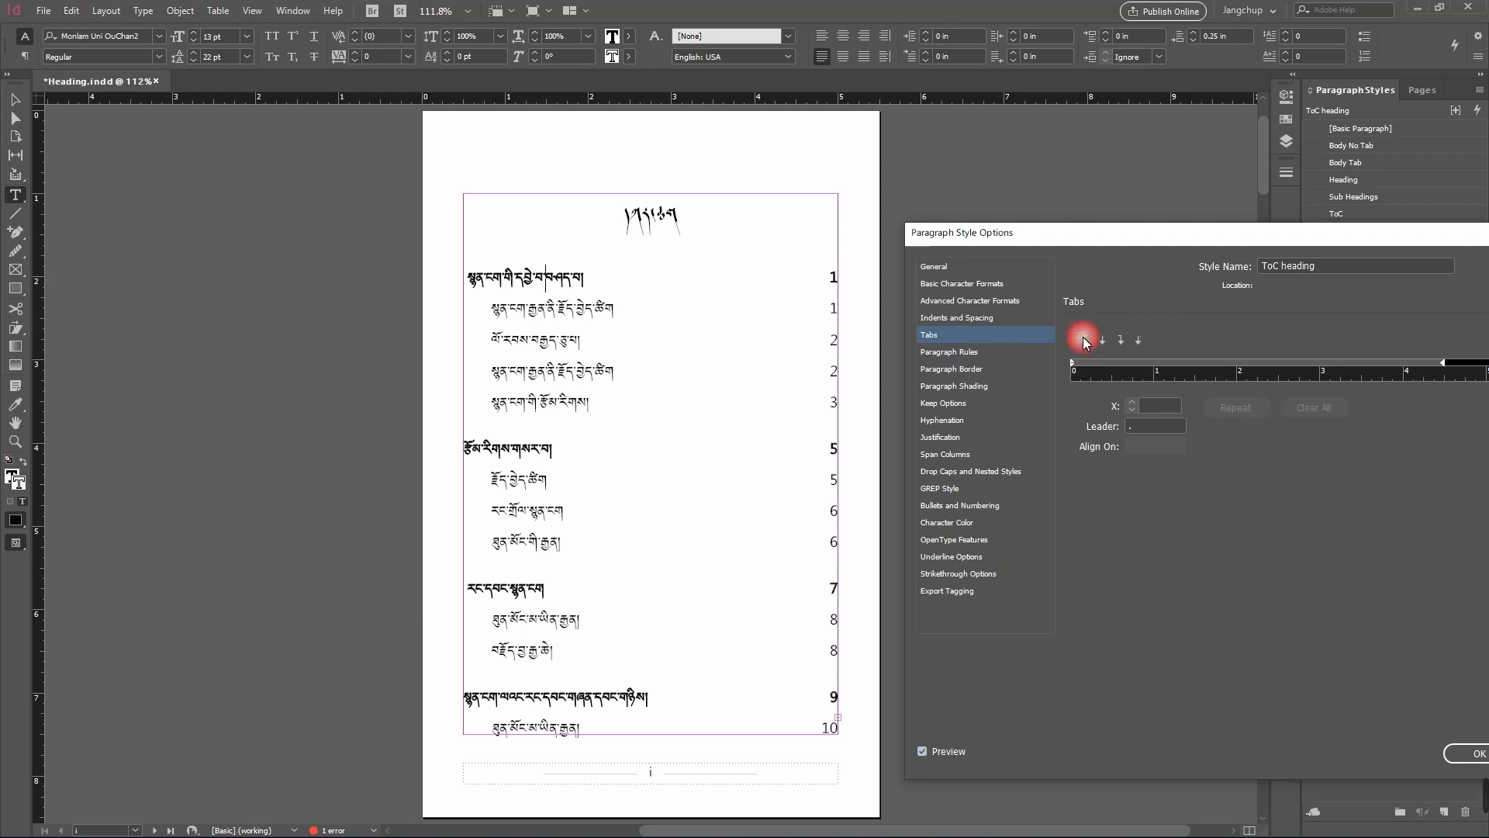
{"action": "left_click", "coordinate": [1145, 361]}
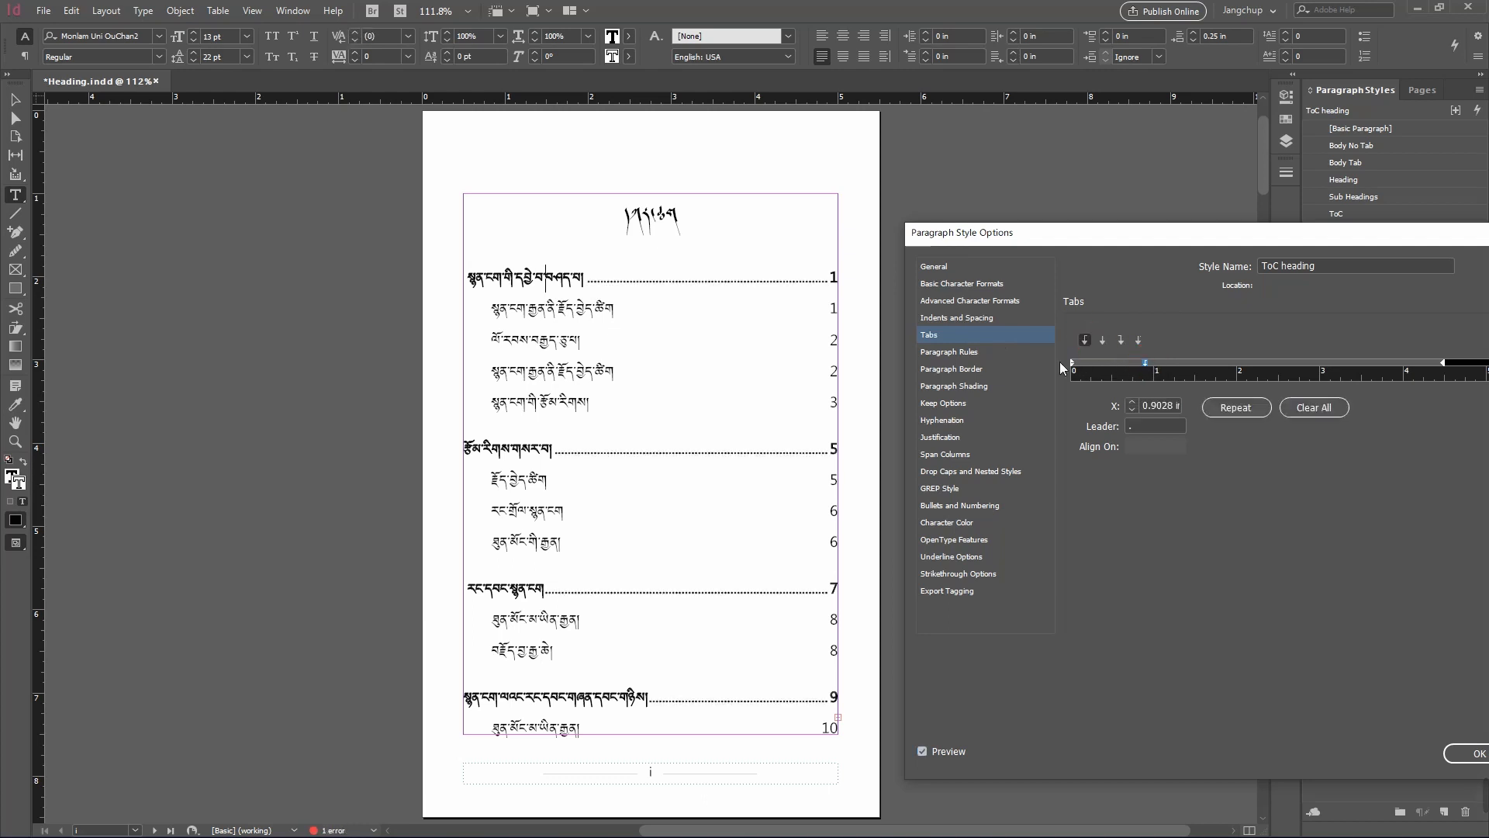
- Try a hyphen as the ToC heading tab leader and restore the period leader
{"action": "double_click", "coordinate": [1153, 429]}
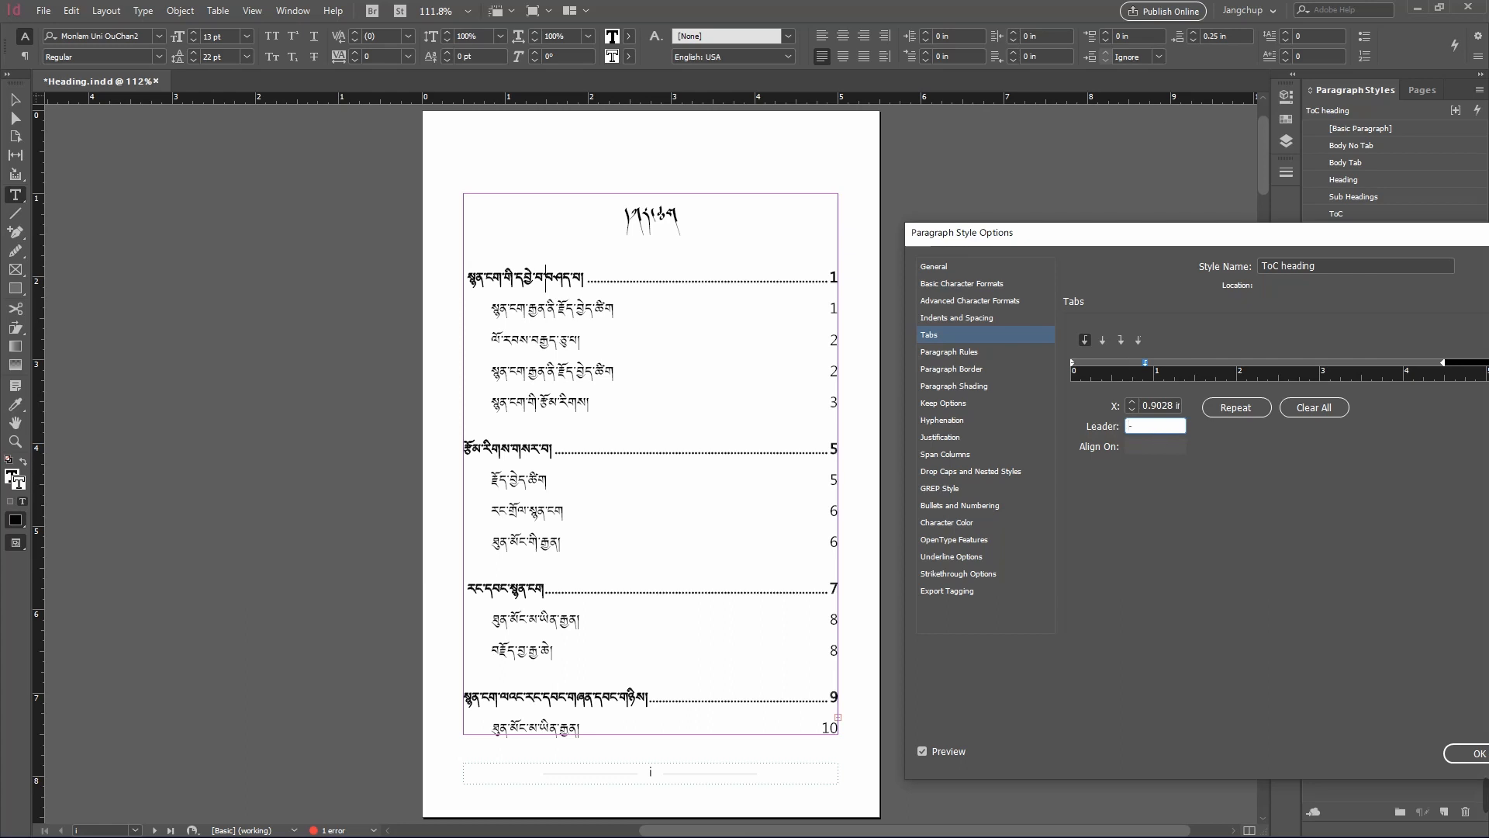
{"action": "key", "text": "Tab"}
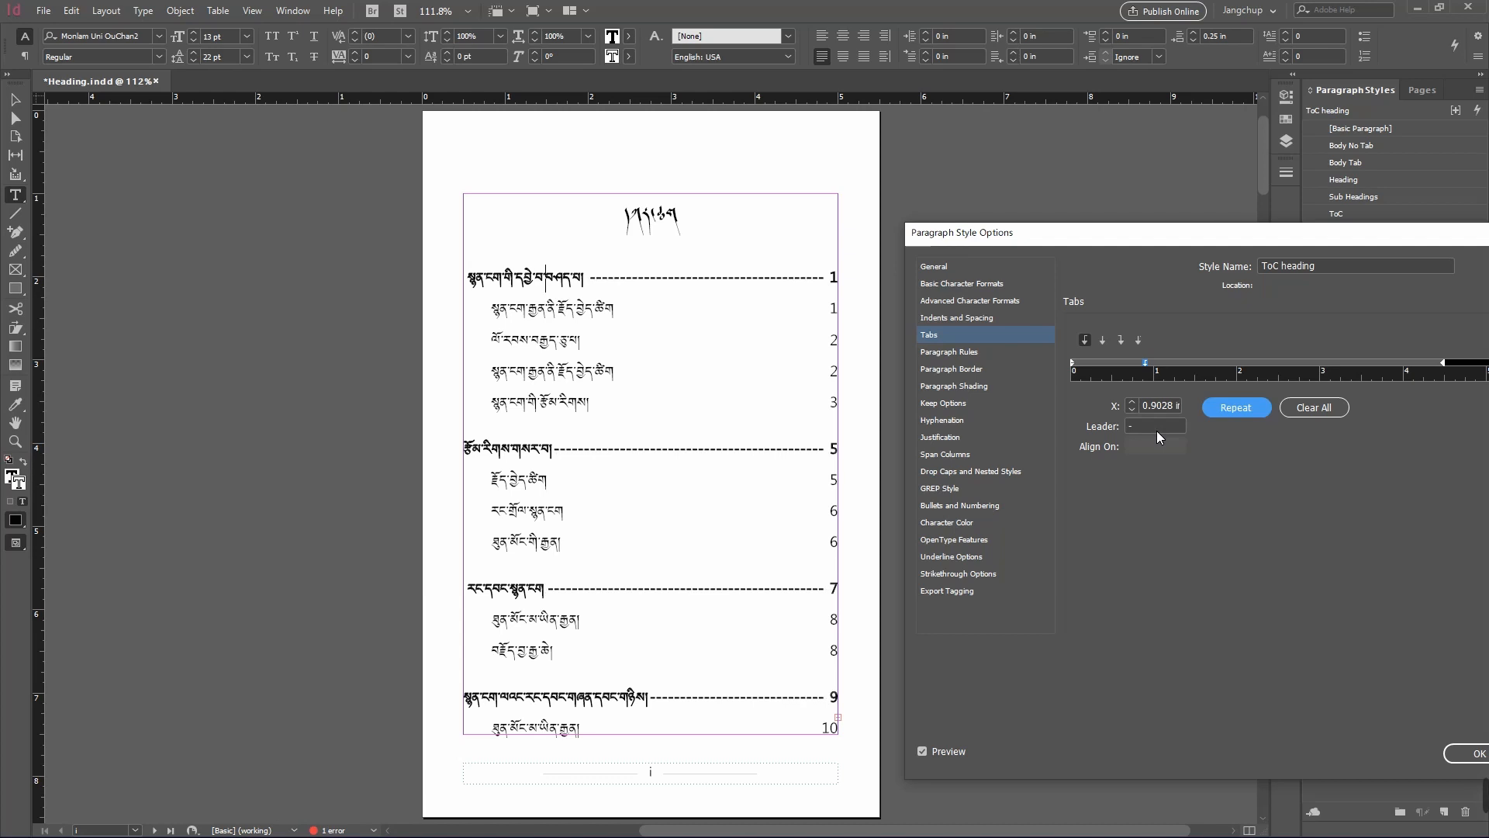
{"action": "left_click", "coordinate": [1165, 428]}
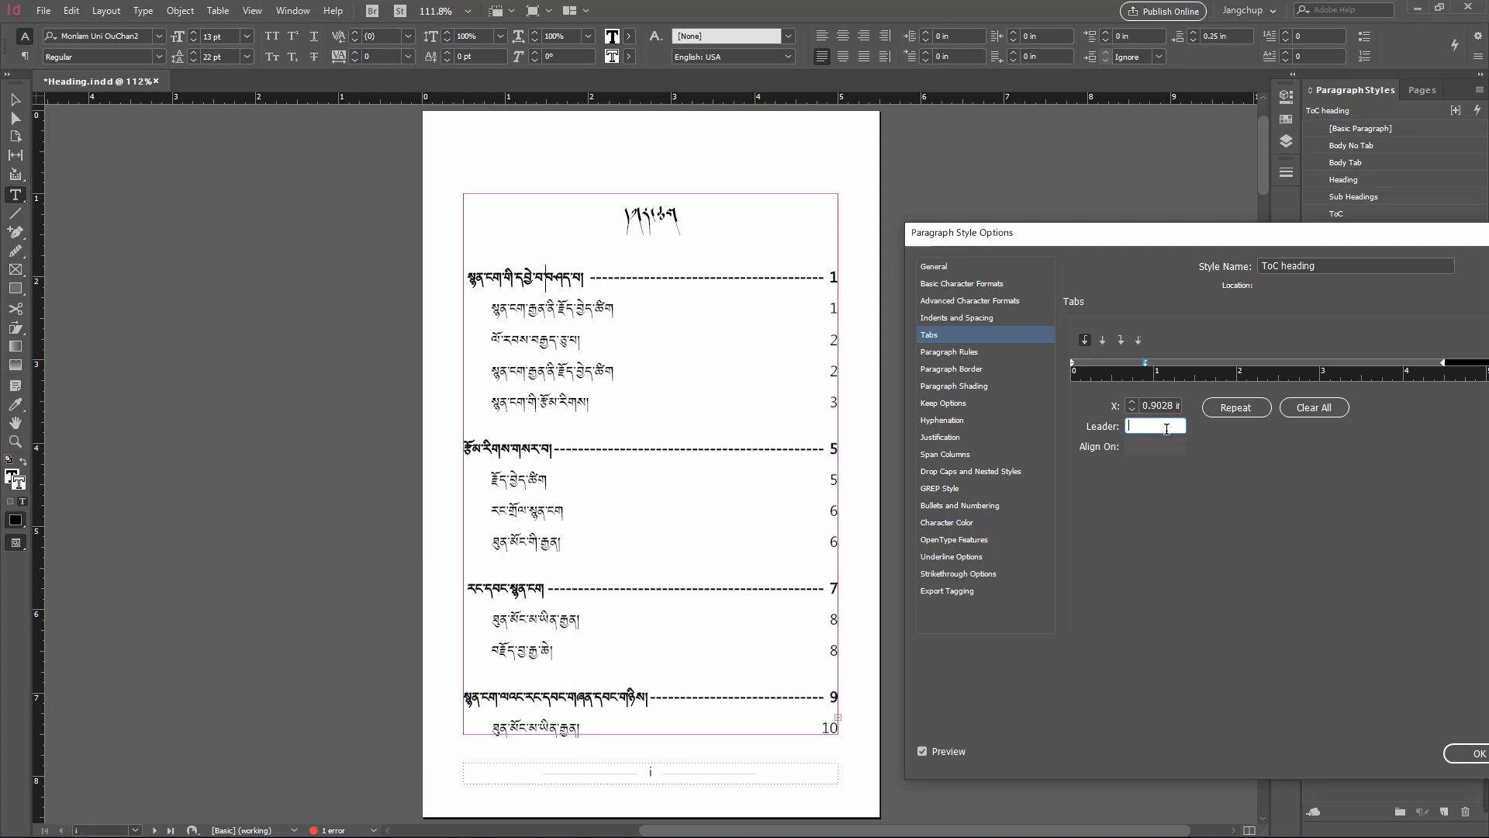
{"action": "key", "text": "Tab"}
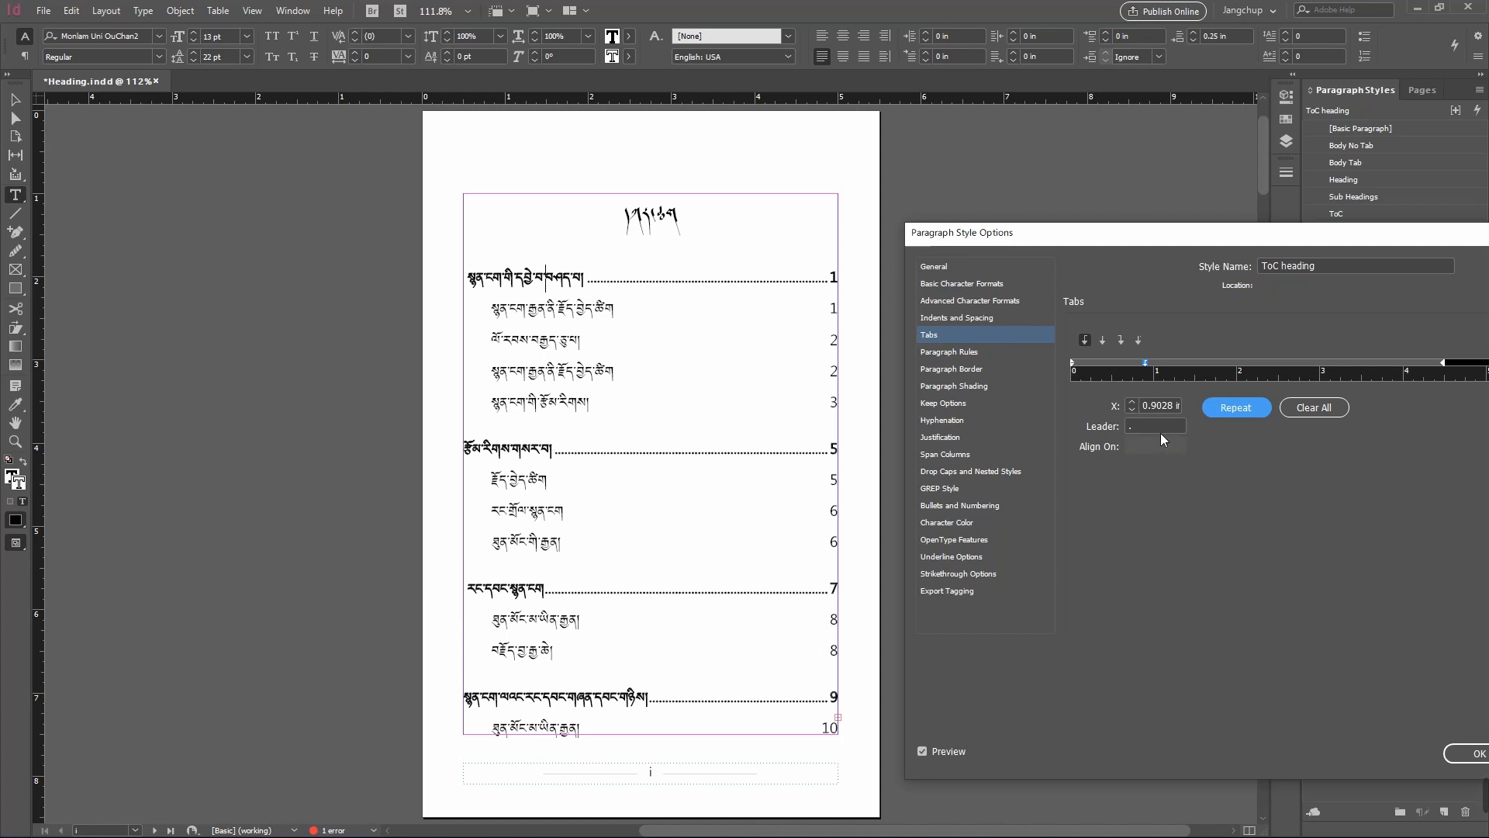
- Space out the ToC heading style's dot leader by adding a space after the period and apply the style changes
{"action": "left_click", "coordinate": [1161, 428]}
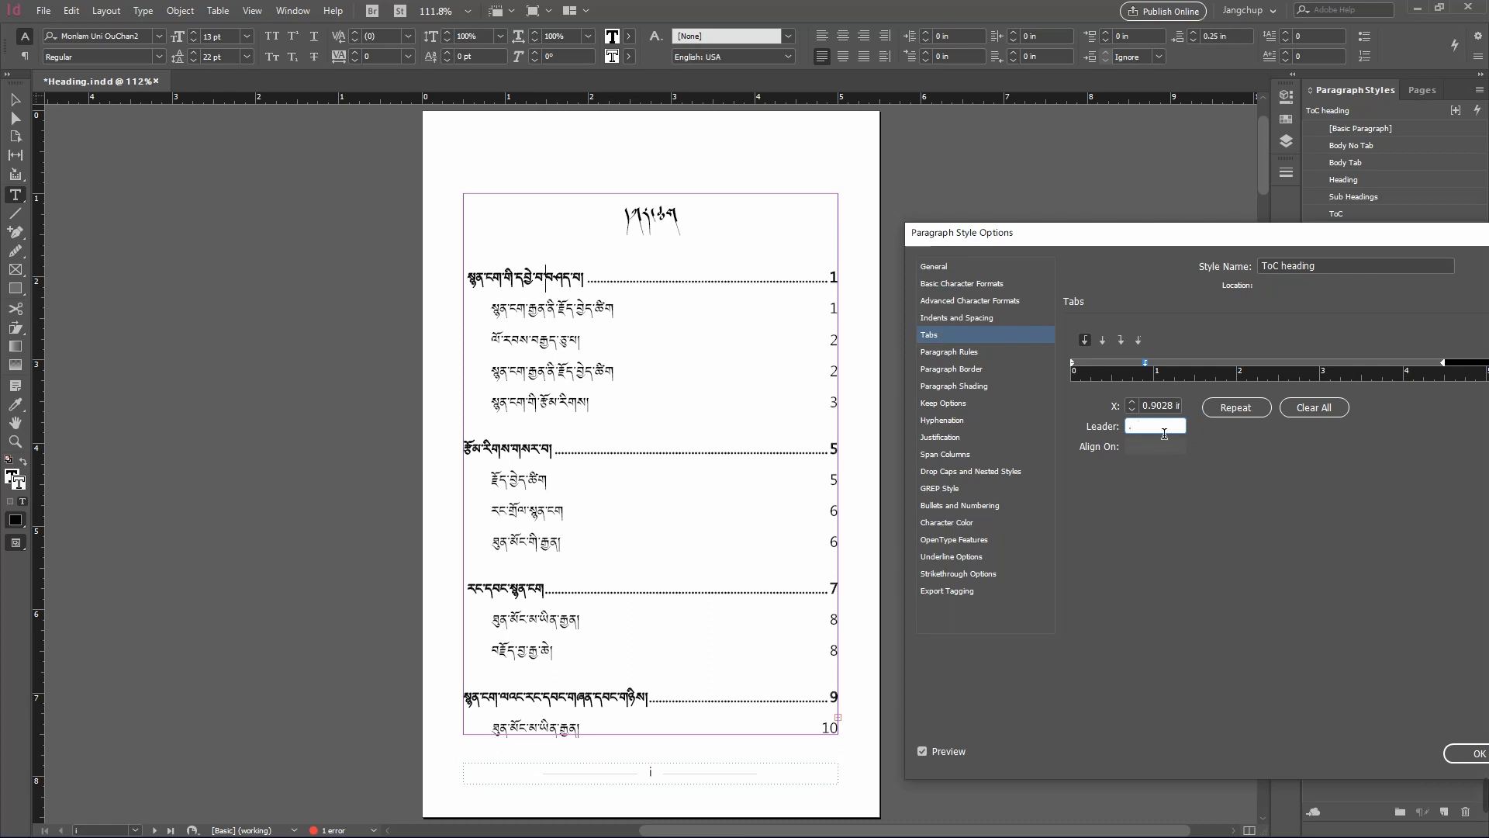
{"action": "key", "text": "Tab"}
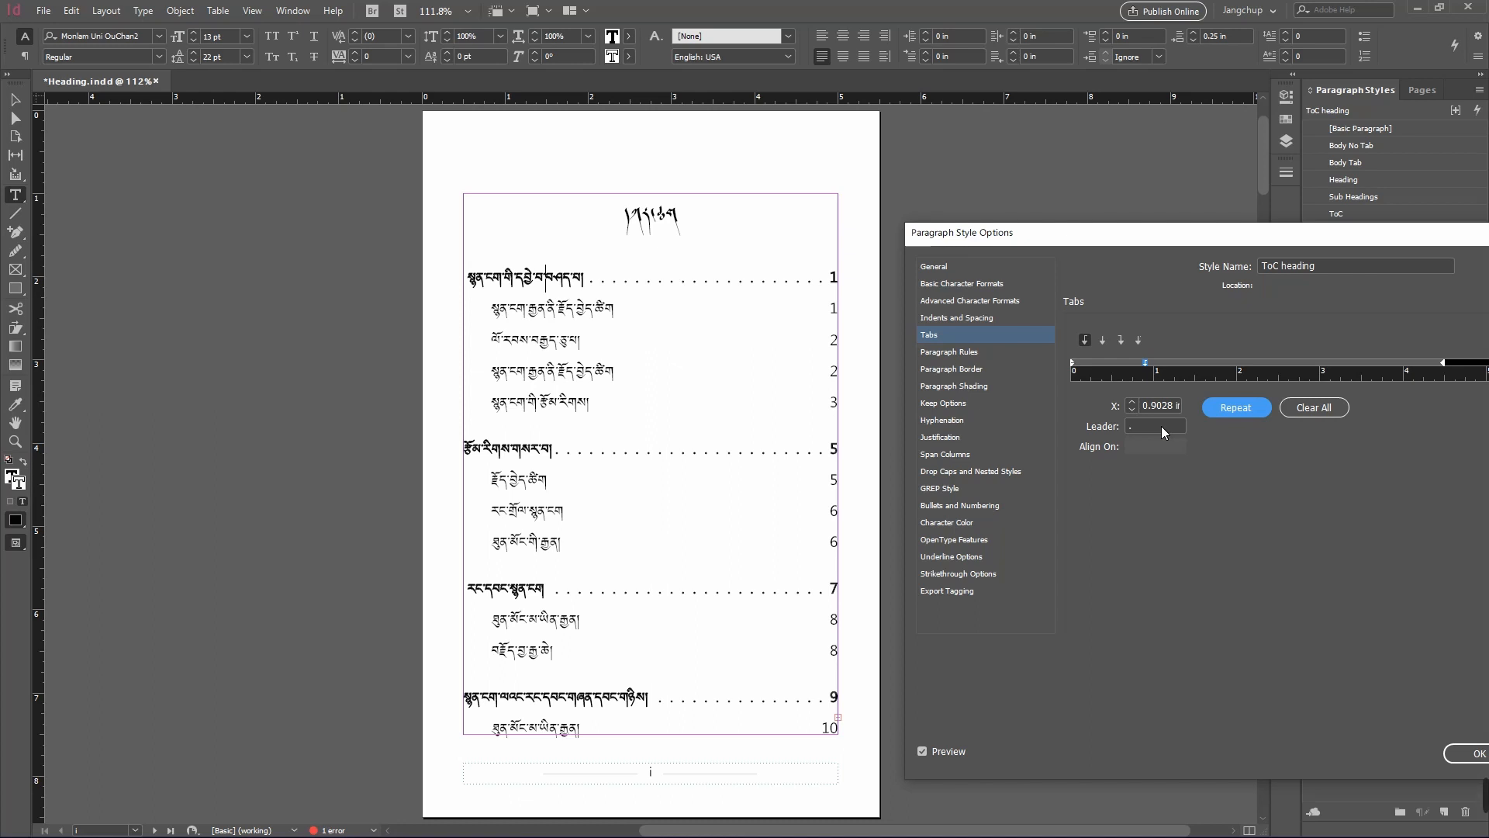
{"action": "left_click", "coordinate": [1161, 425]}
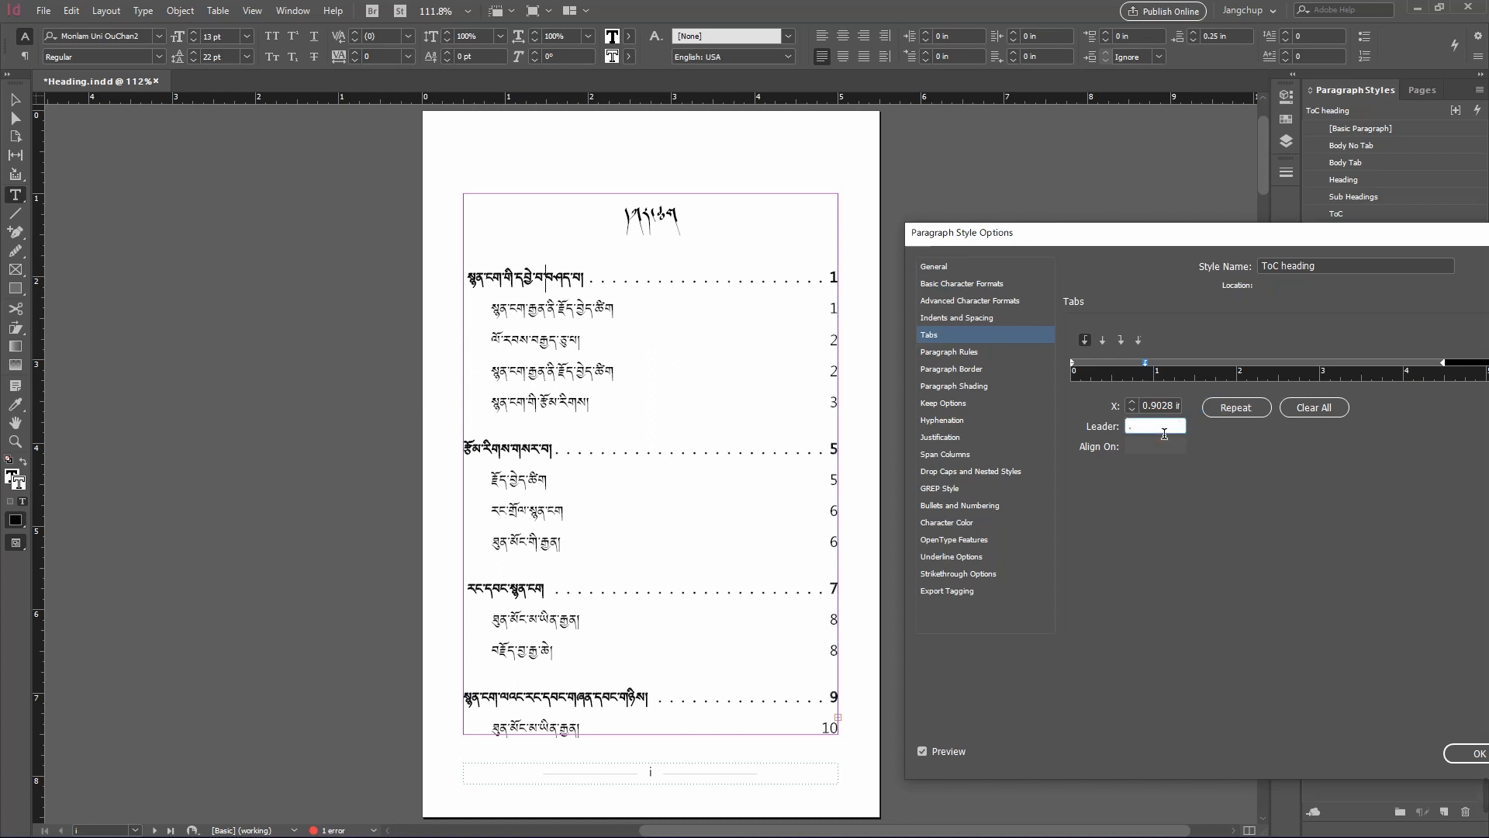
{"action": "key", "text": "Tab"}
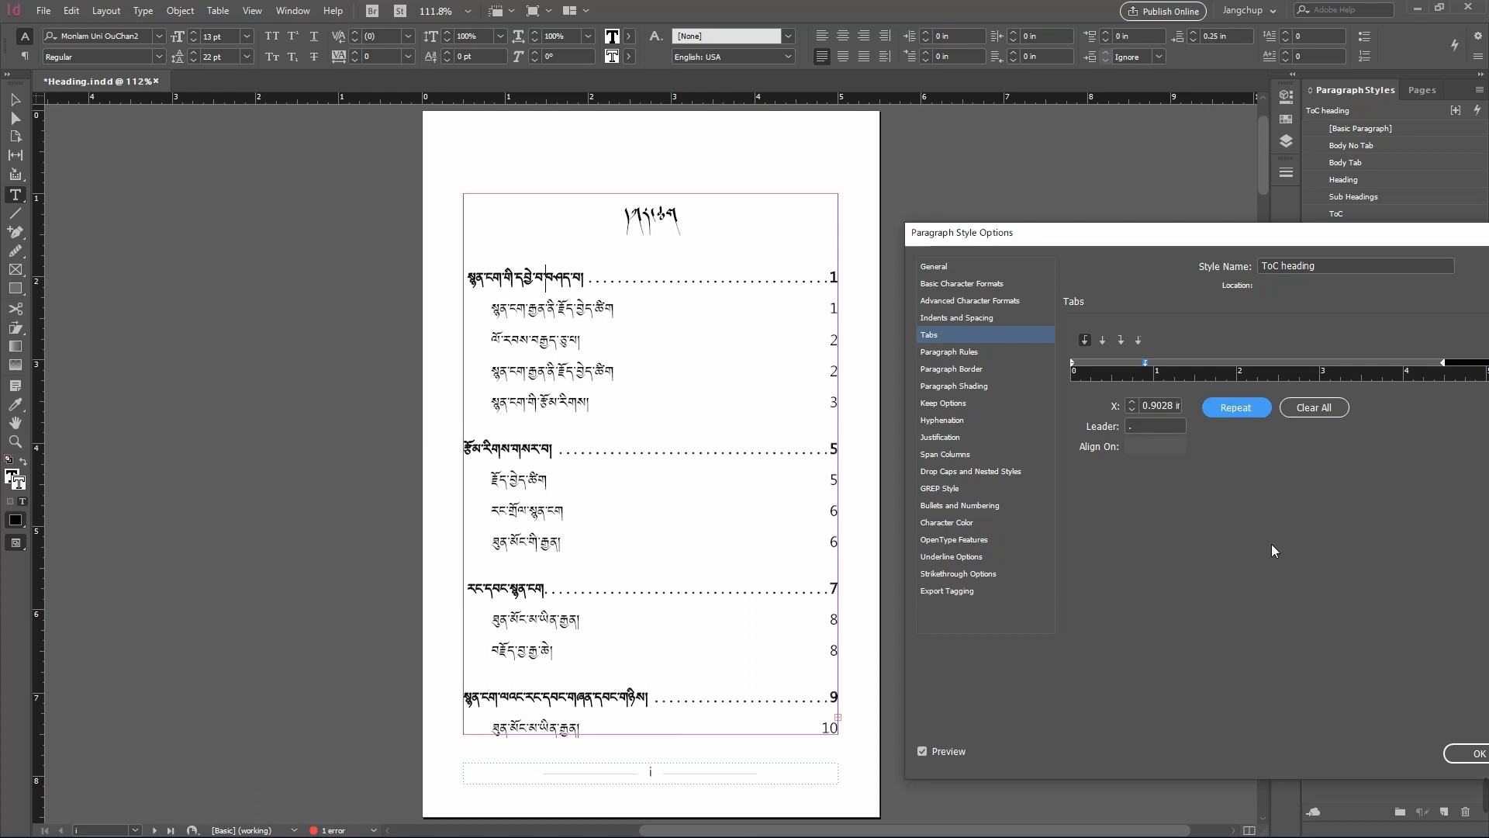
{"action": "left_click", "coordinate": [1458, 753]}
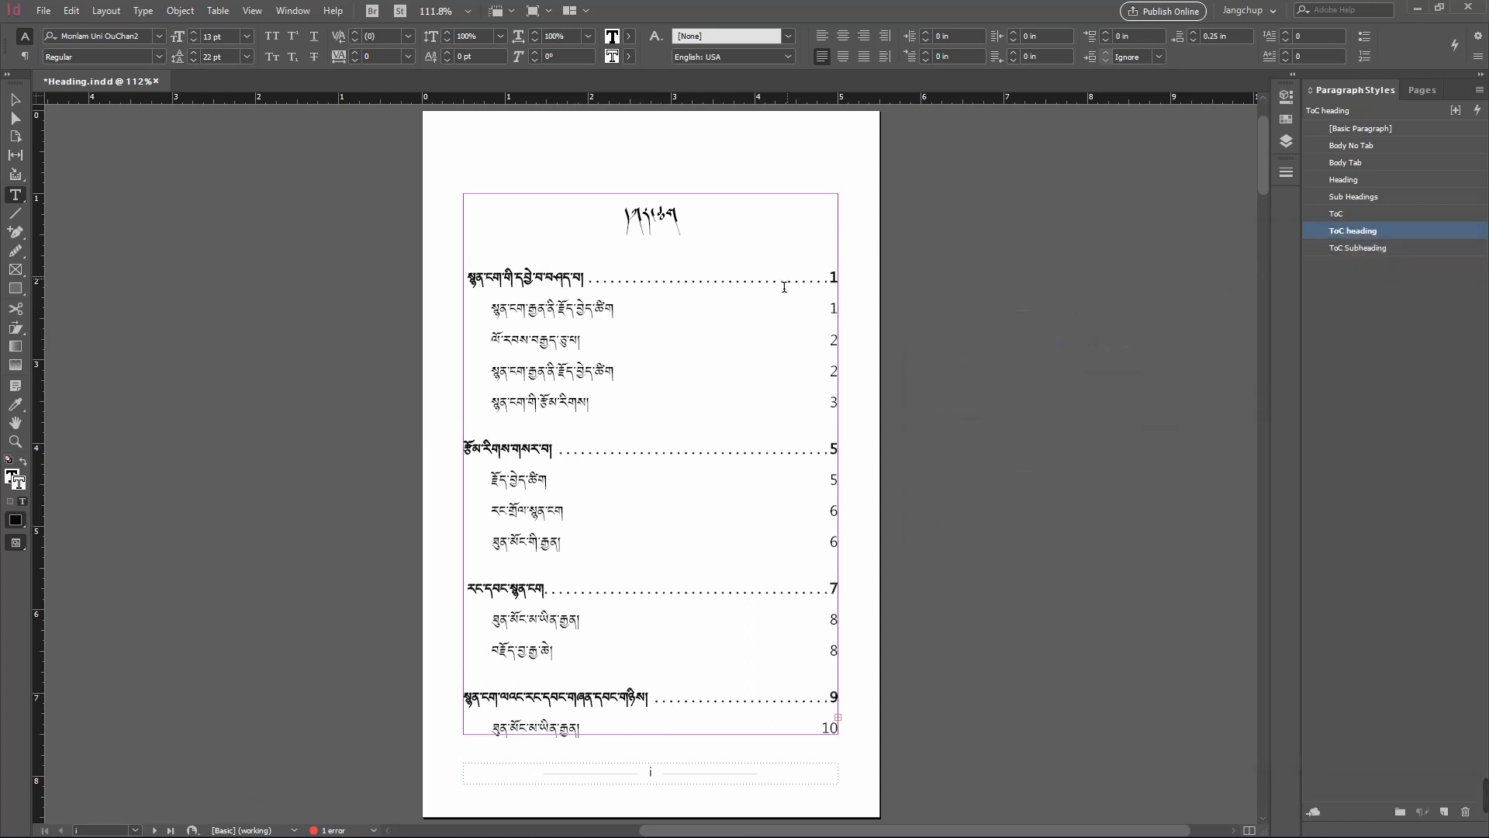
- Give the ToC Subheading paragraph style a left tab stop at about 1.08 in with a period leader
{"action": "left_click", "coordinate": [558, 317]}
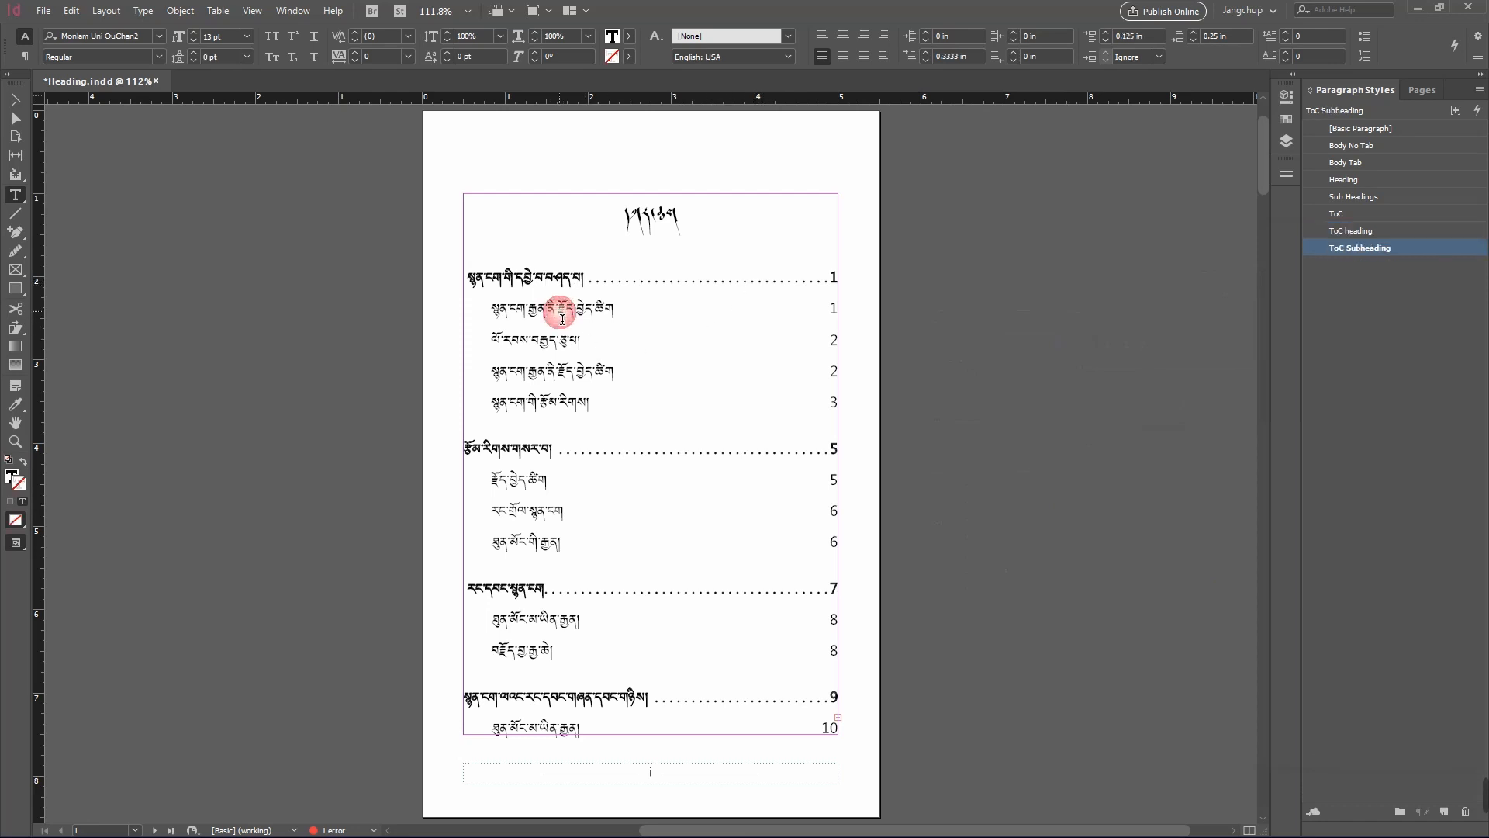
{"action": "double_click", "coordinate": [1446, 254]}
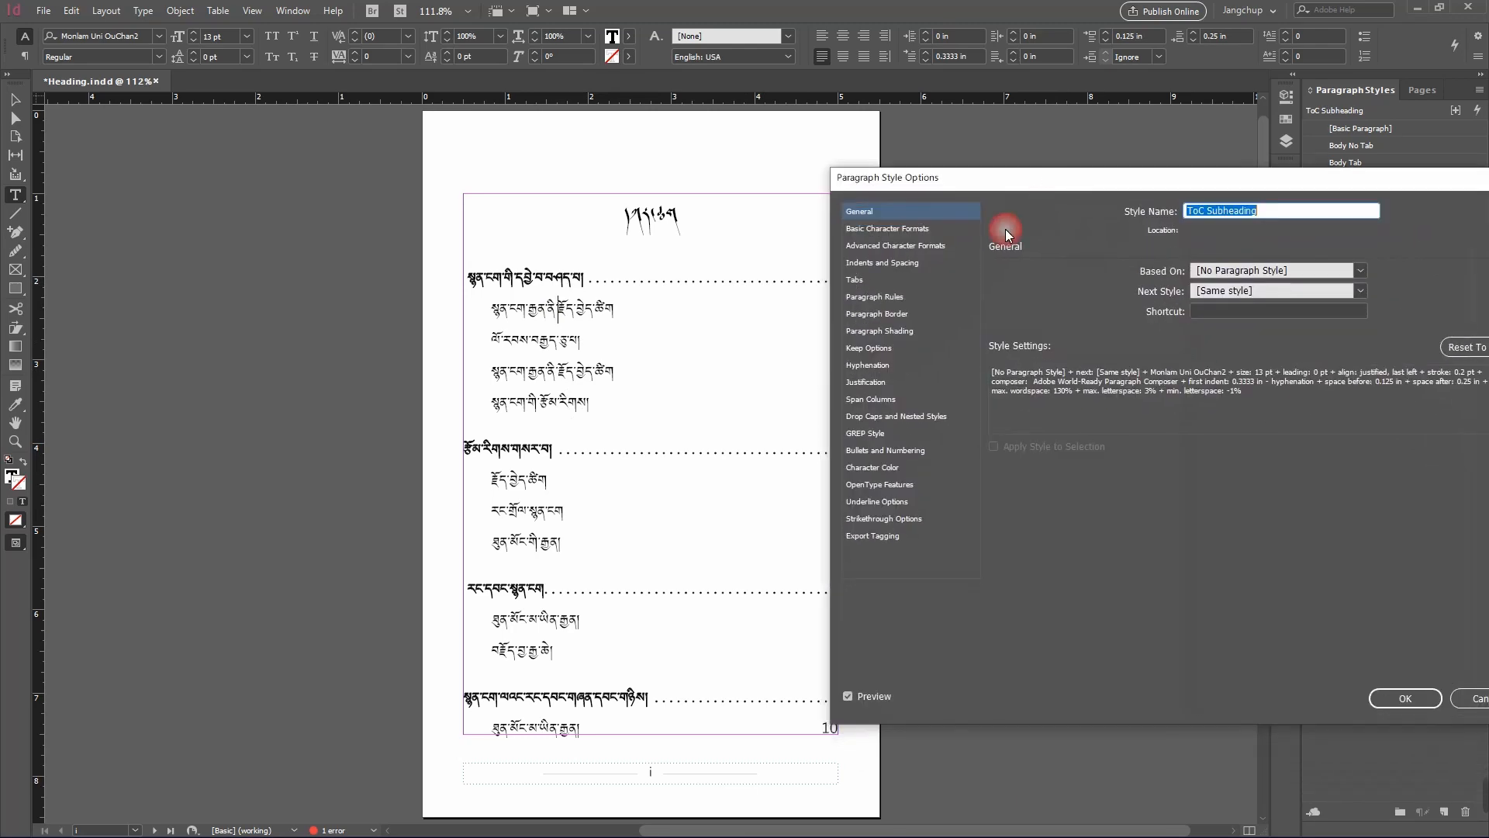
{"action": "left_click", "coordinate": [874, 282]}
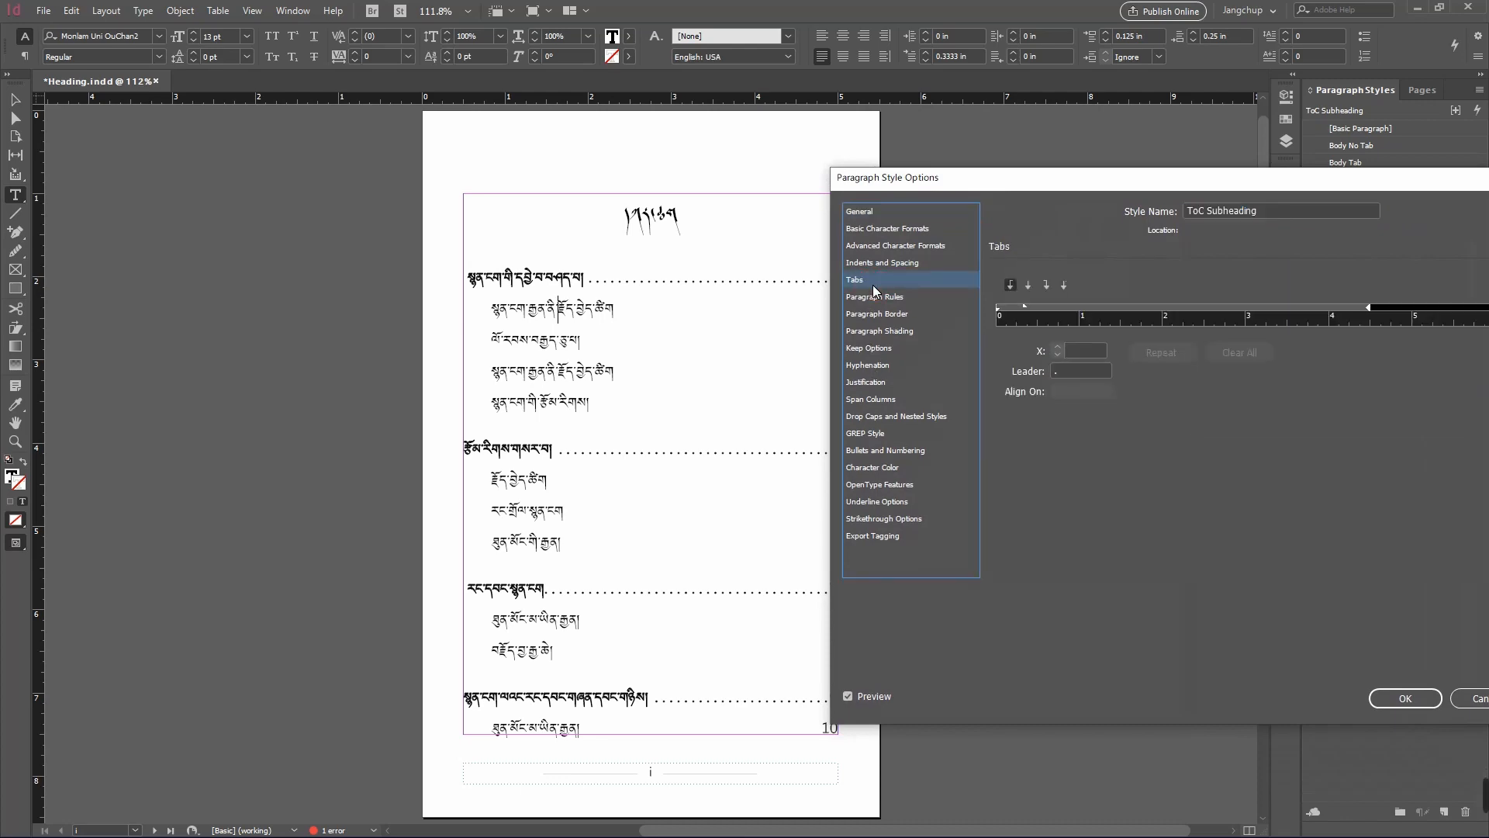
{"action": "left_click_drag", "start_coordinate": [927, 177], "coordinate": [988, 167]}
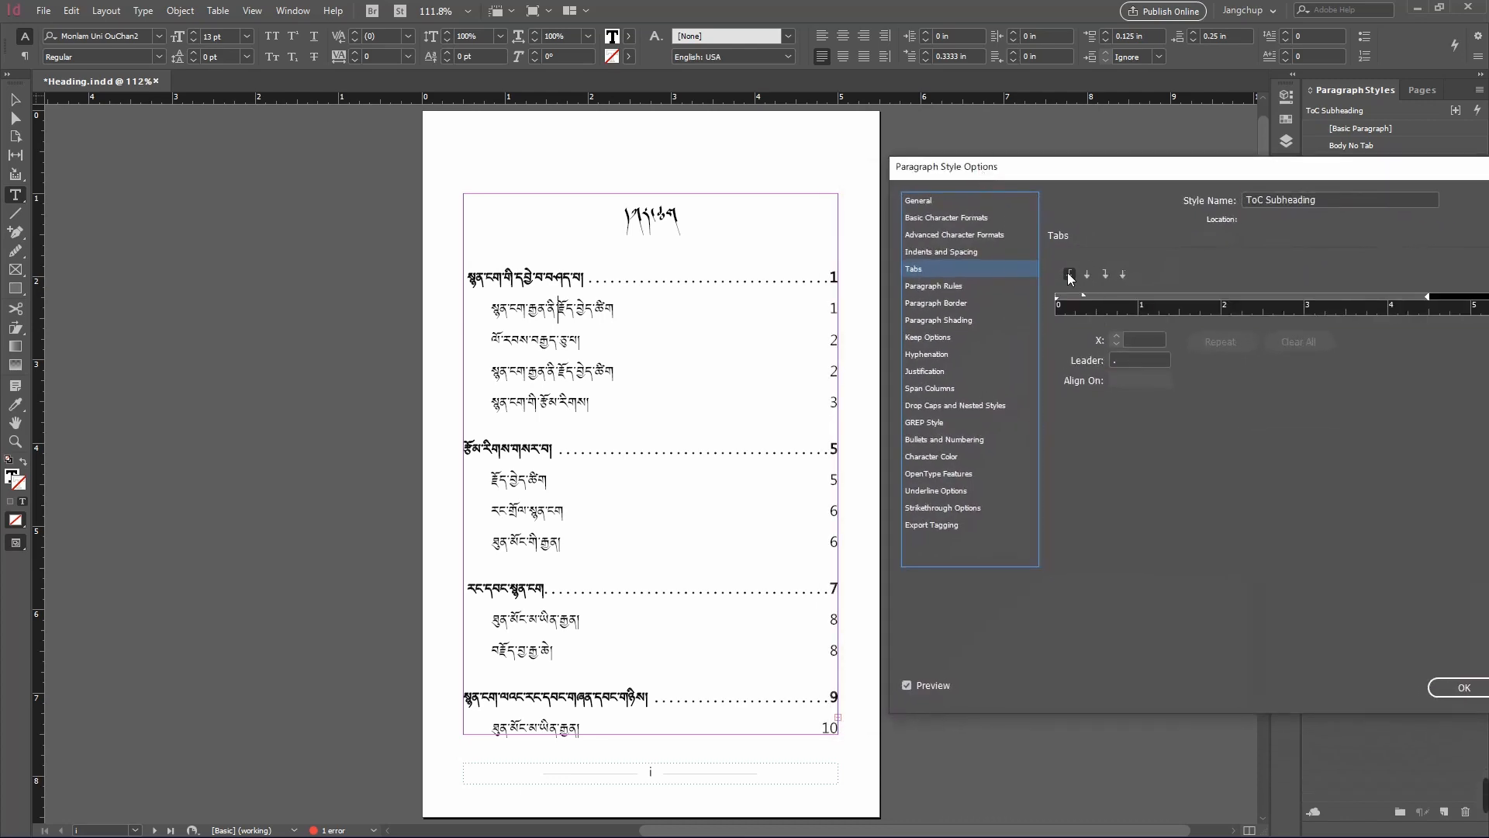
{"action": "left_click", "coordinate": [1146, 298]}
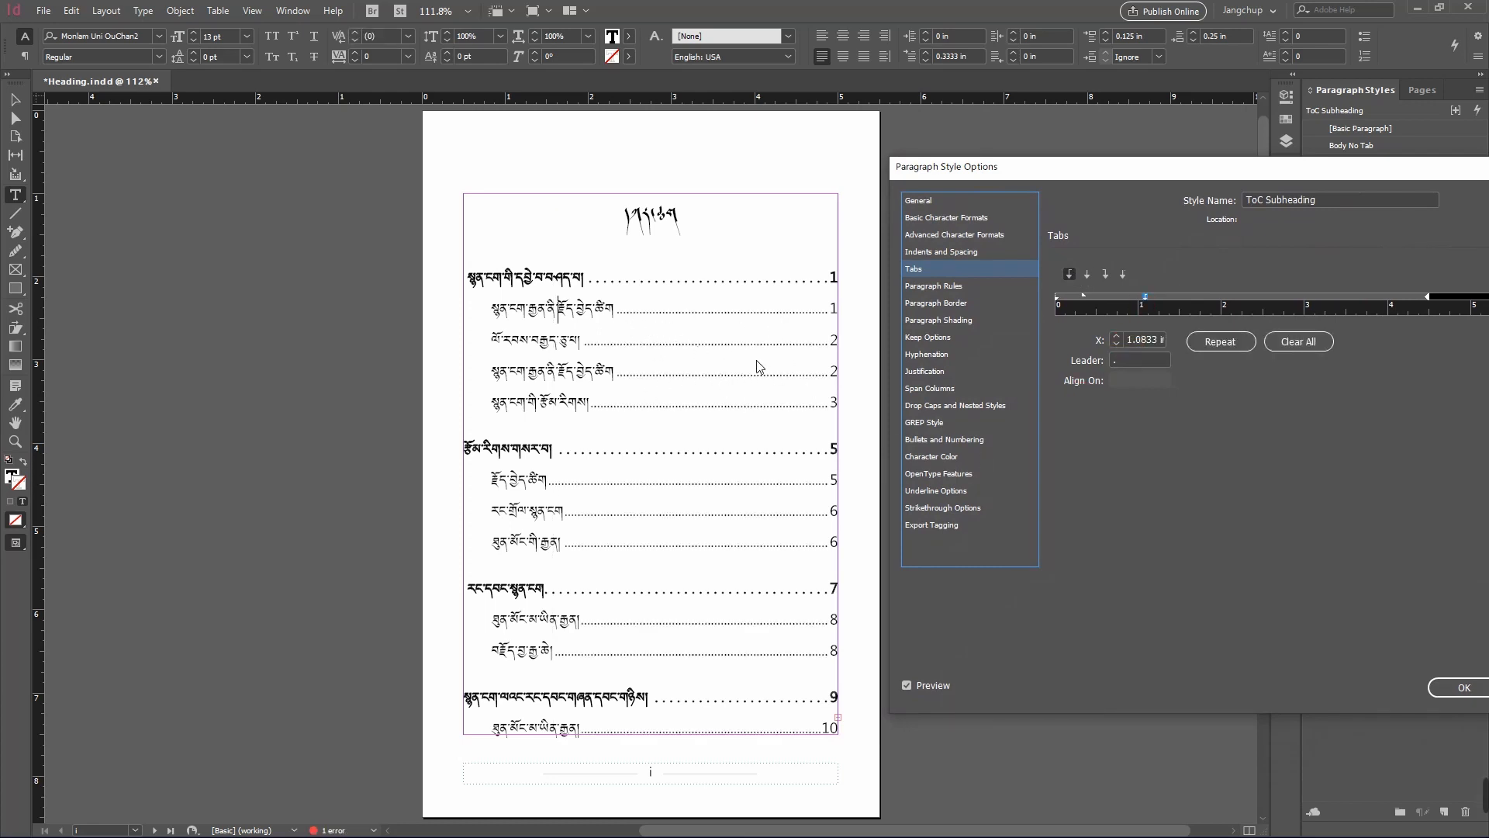
- Space out the ToC Subheading style's dot leader by adding a space after the period and apply the style changes
{"action": "left_click", "coordinate": [1149, 363]}
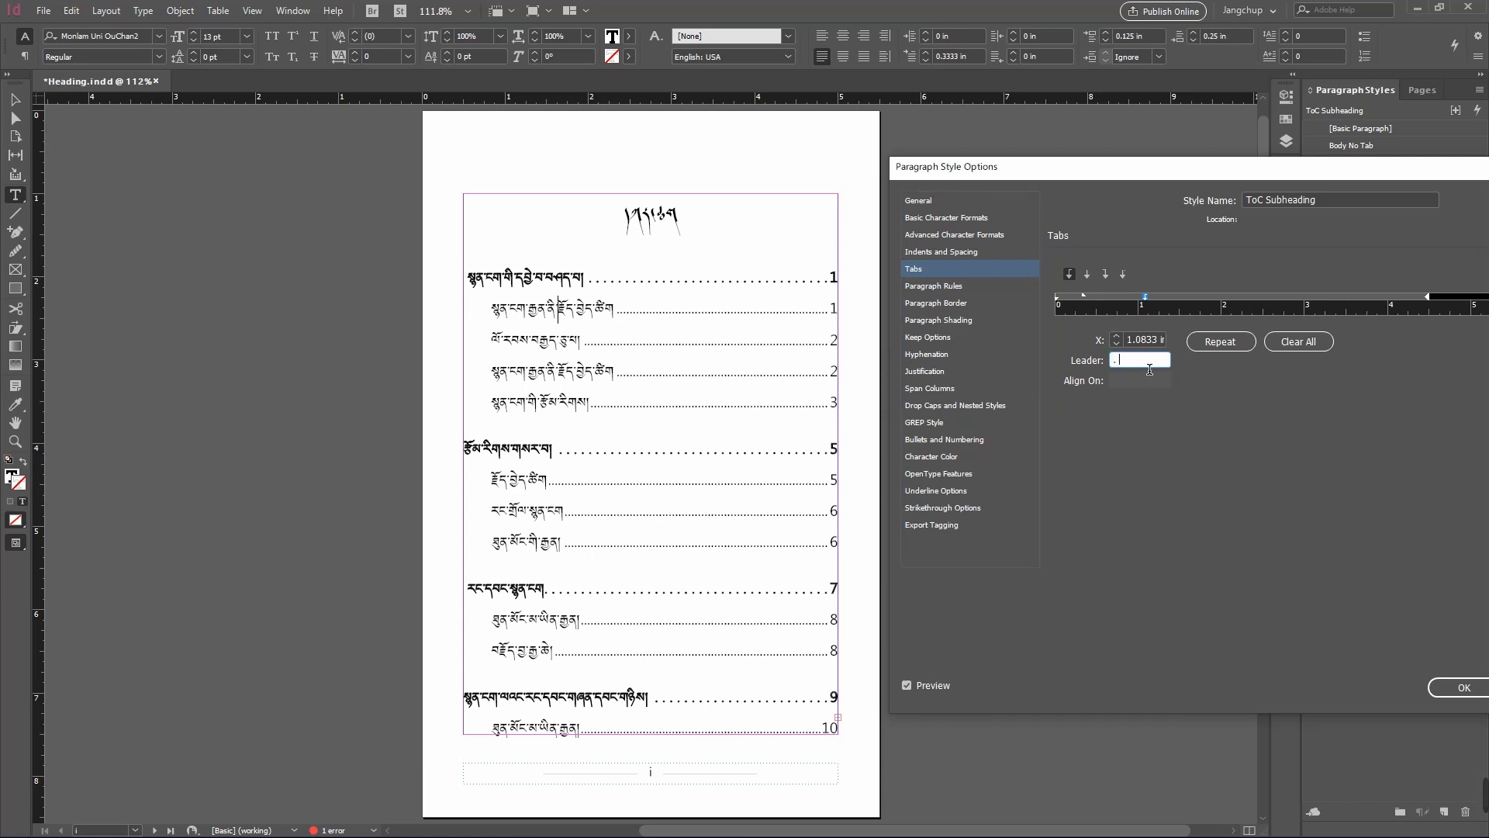
{"action": "key", "text": "Tab"}
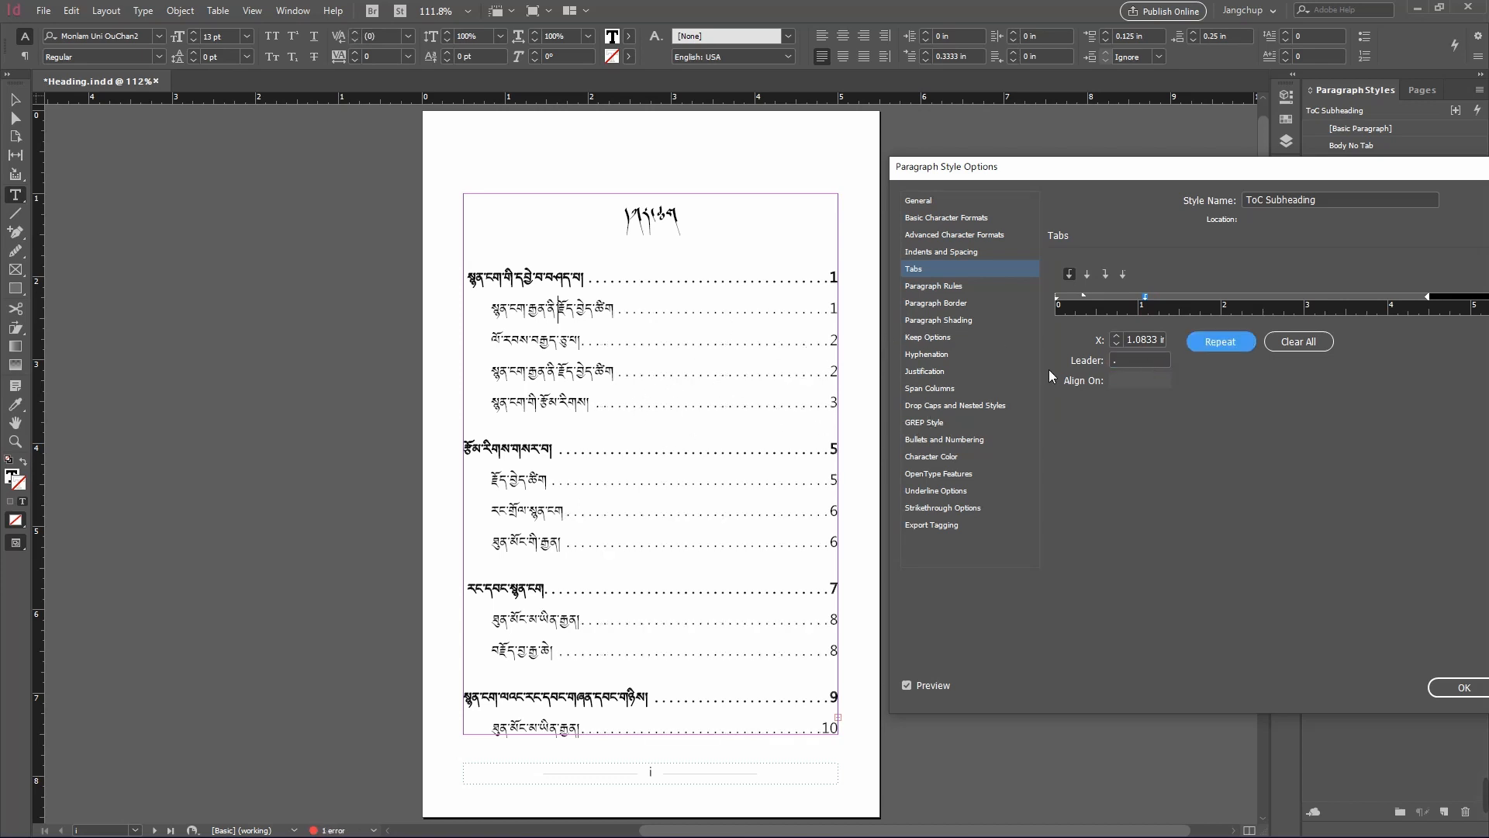
{"action": "left_click", "coordinate": [1462, 687]}
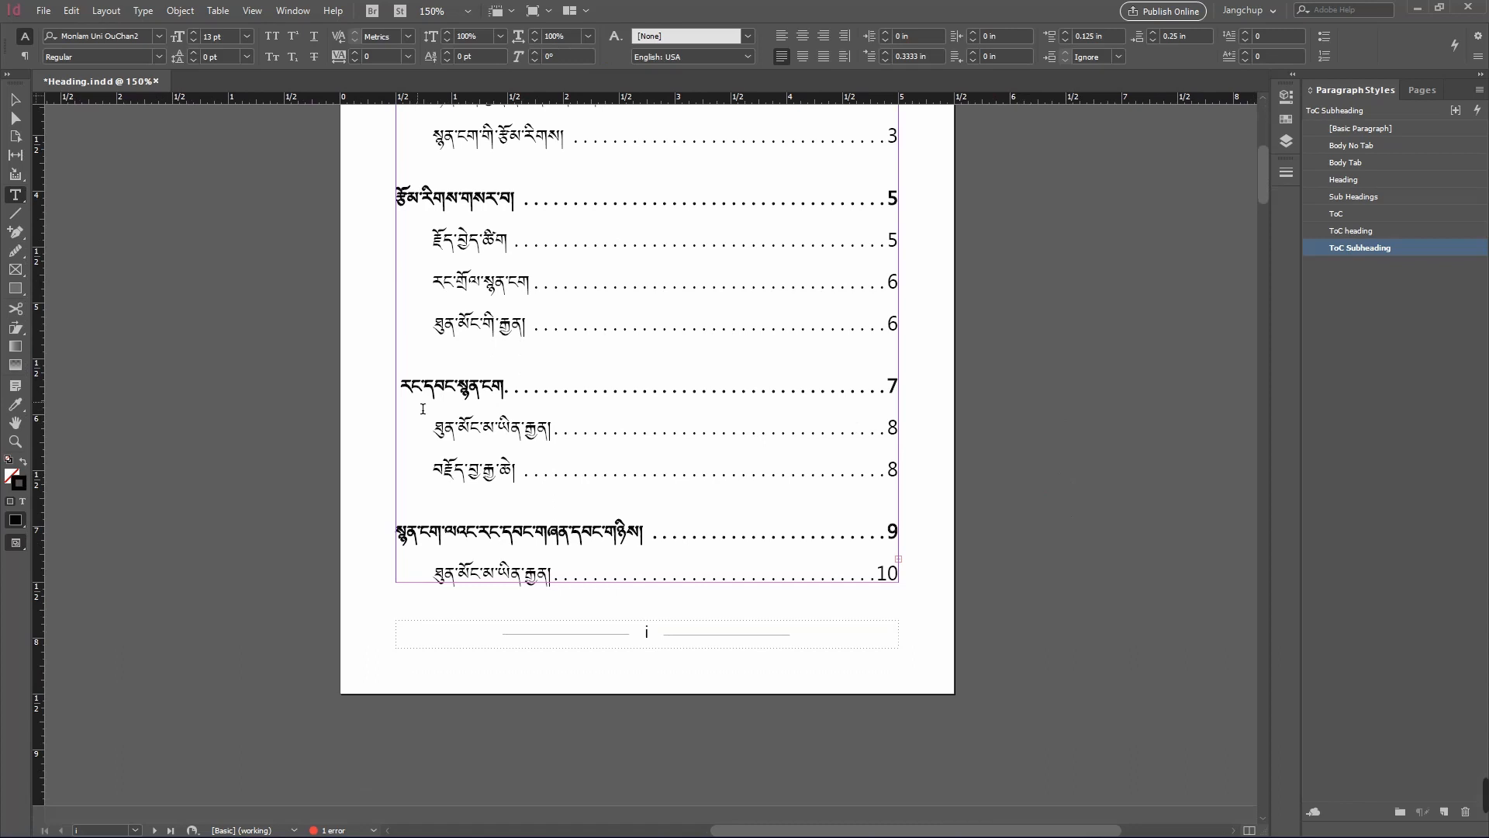
- Add a space before the ^y separator between entry and page number for the Heading style and update the table of contents
{"action": "left_click", "coordinate": [549, 397]}
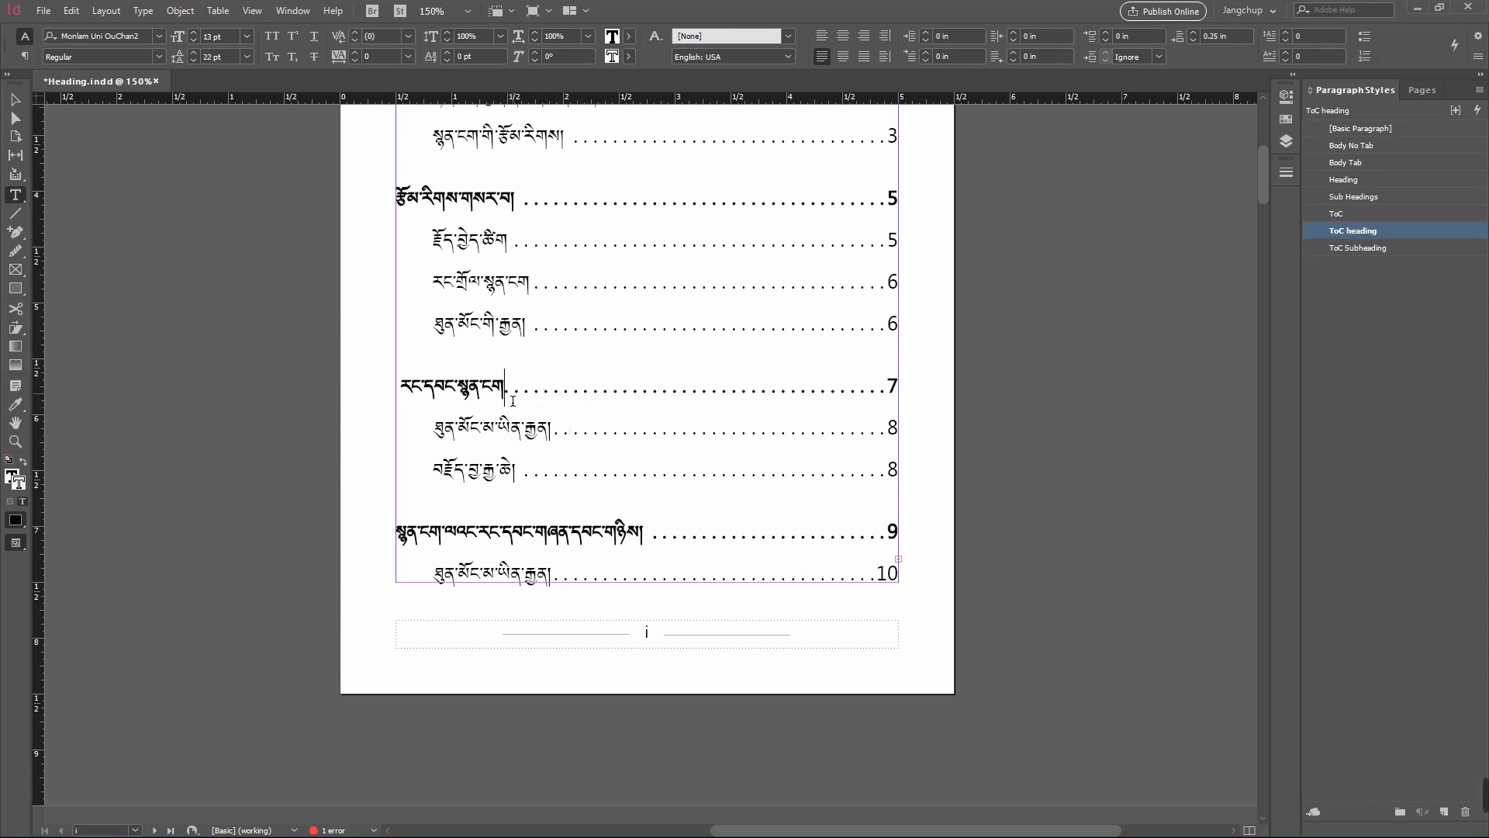
{"action": "left_click", "coordinate": [109, 11]}
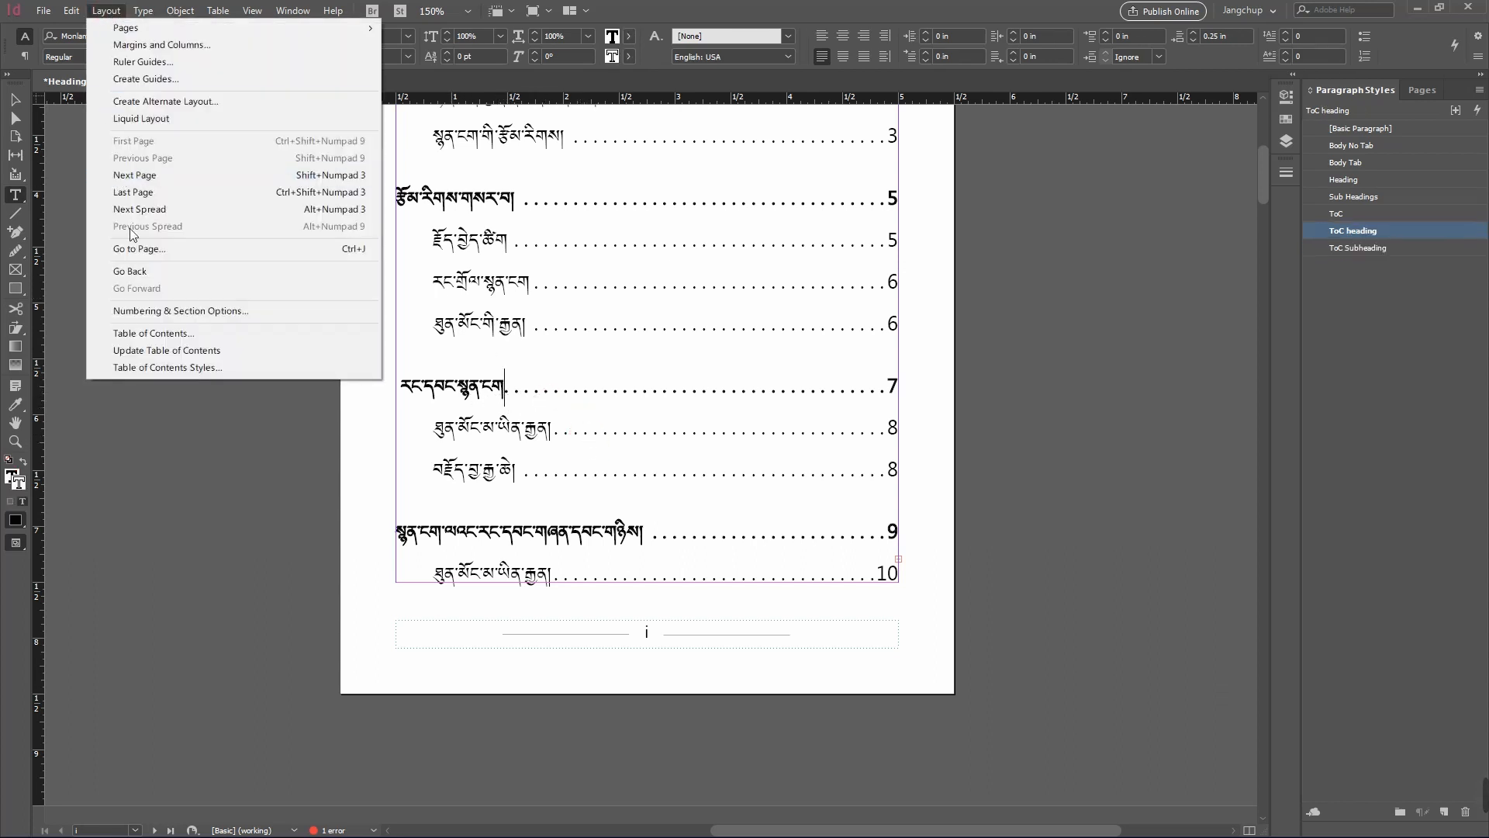
{"action": "left_click", "coordinate": [170, 339]}
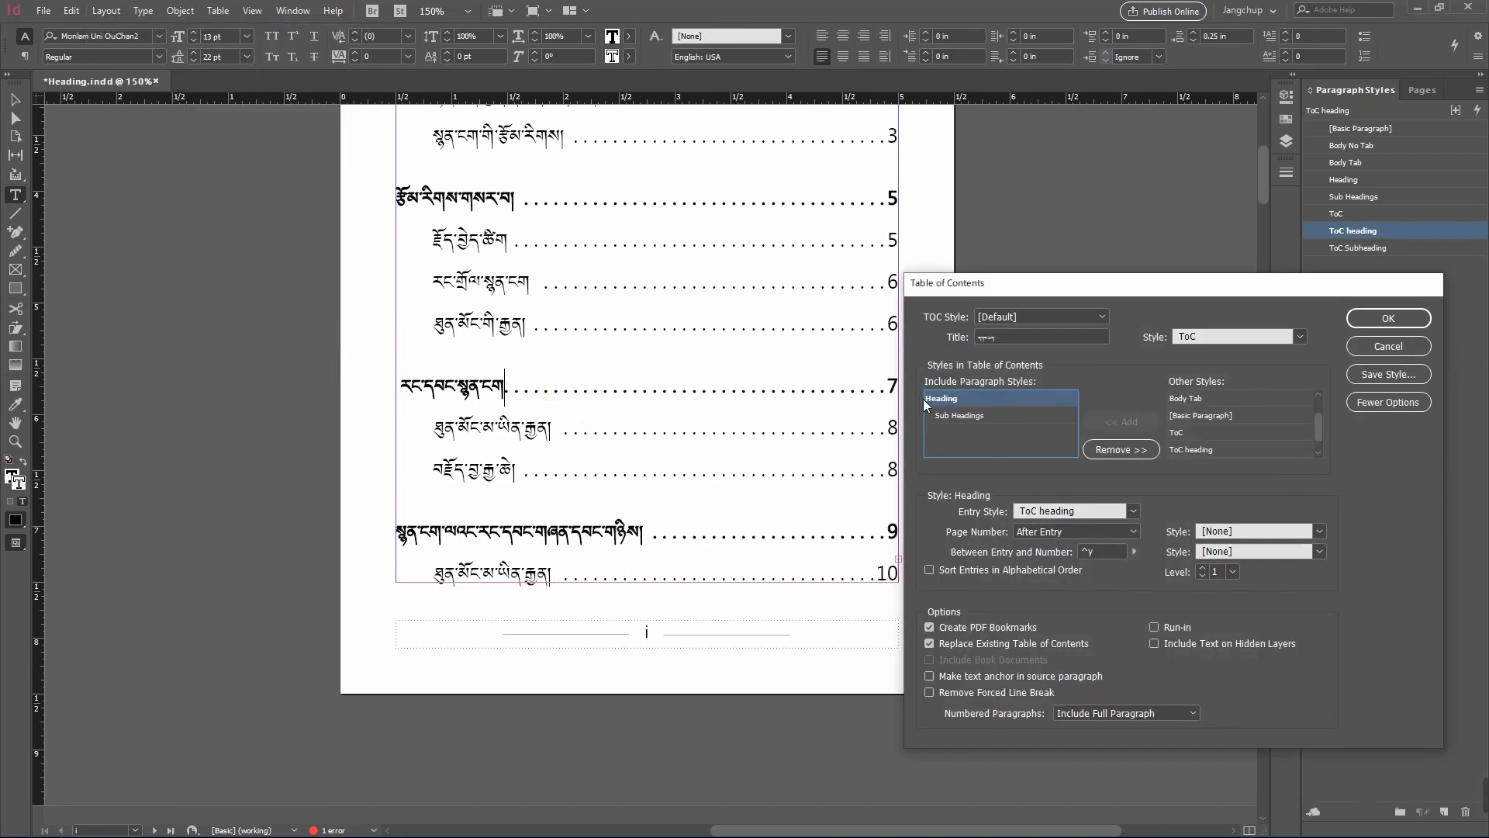
{"action": "left_click", "coordinate": [1122, 553]}
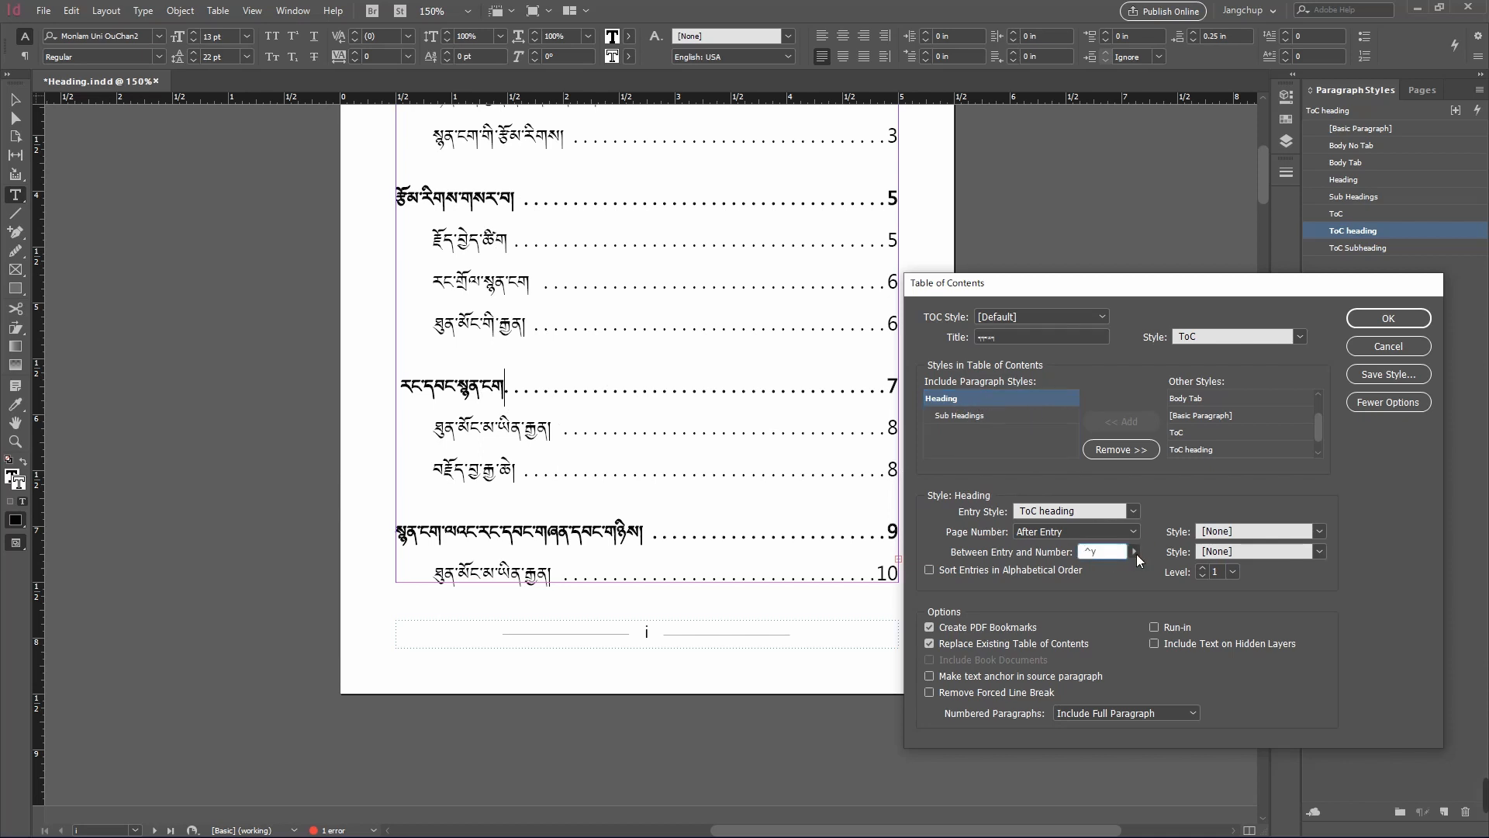
{"action": "left_click", "coordinate": [1388, 318]}
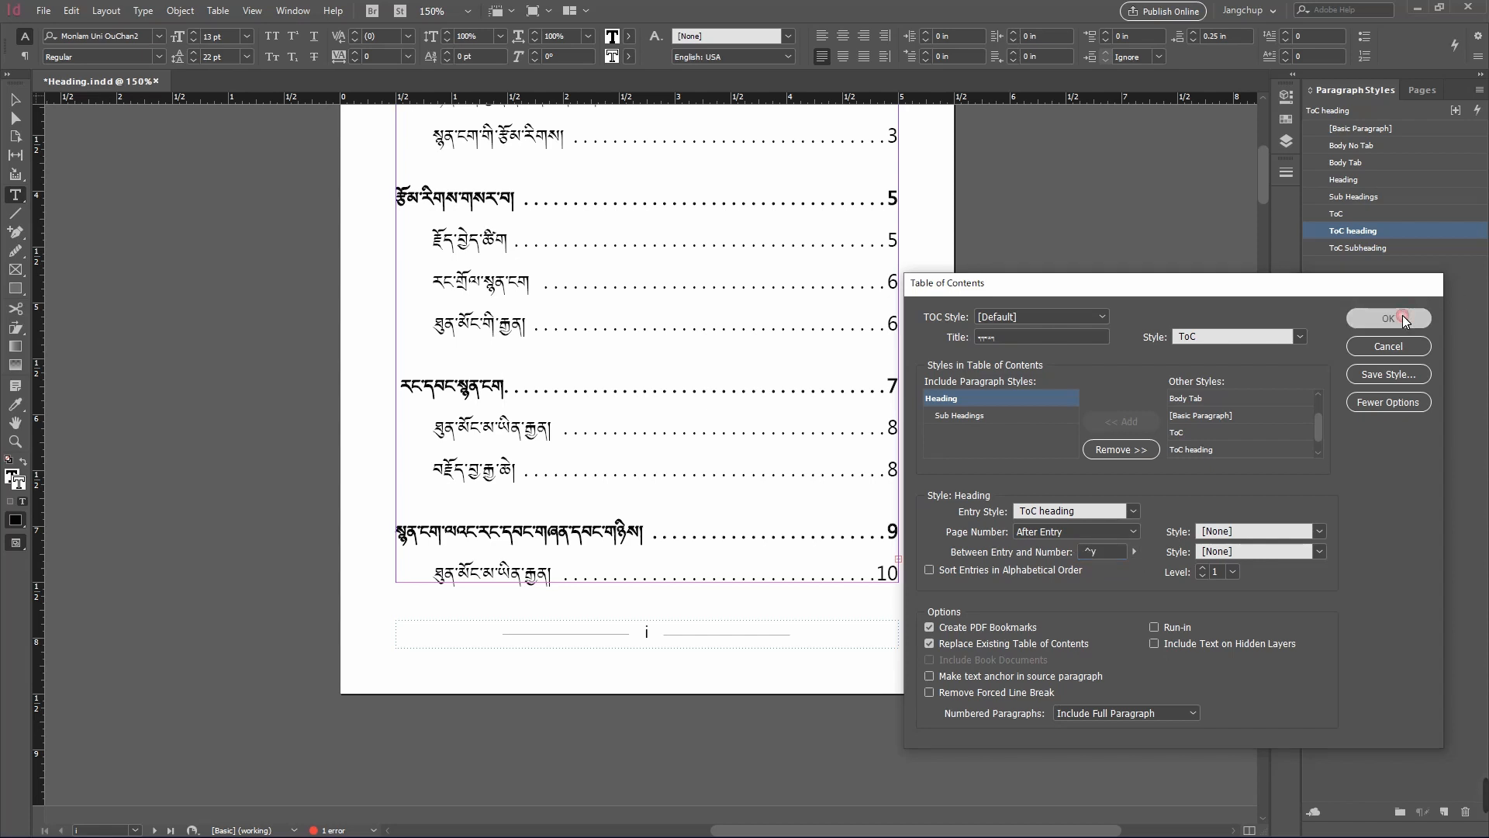
{"action": "left_click", "coordinate": [891, 454]}
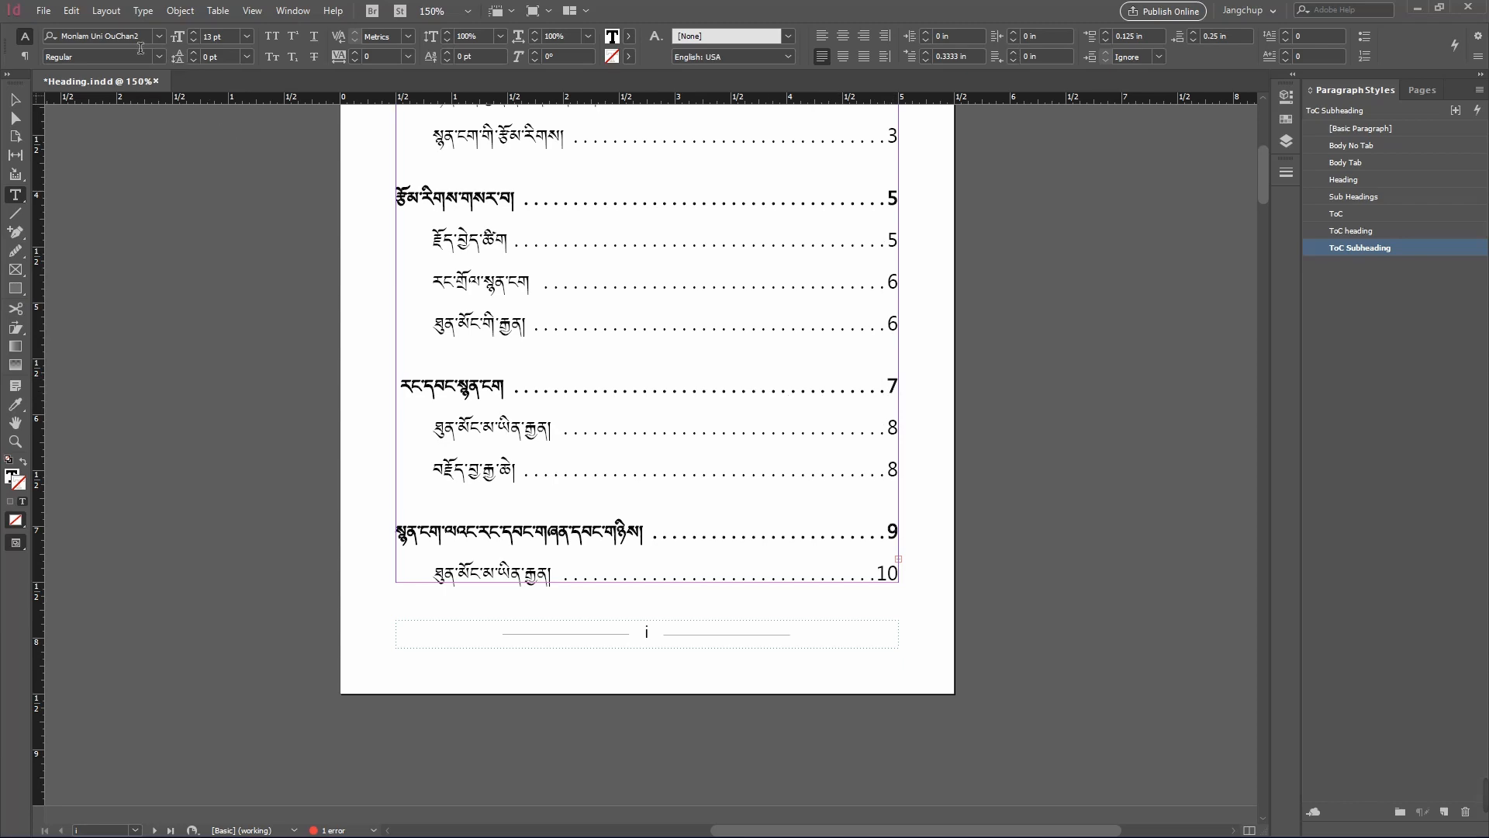
- Add a space after the ^y separator between entry and number for the Heading style and regenerate the table of contents
{"action": "left_click", "coordinate": [107, 10]}
{"action": "left_click", "coordinate": [154, 333]}
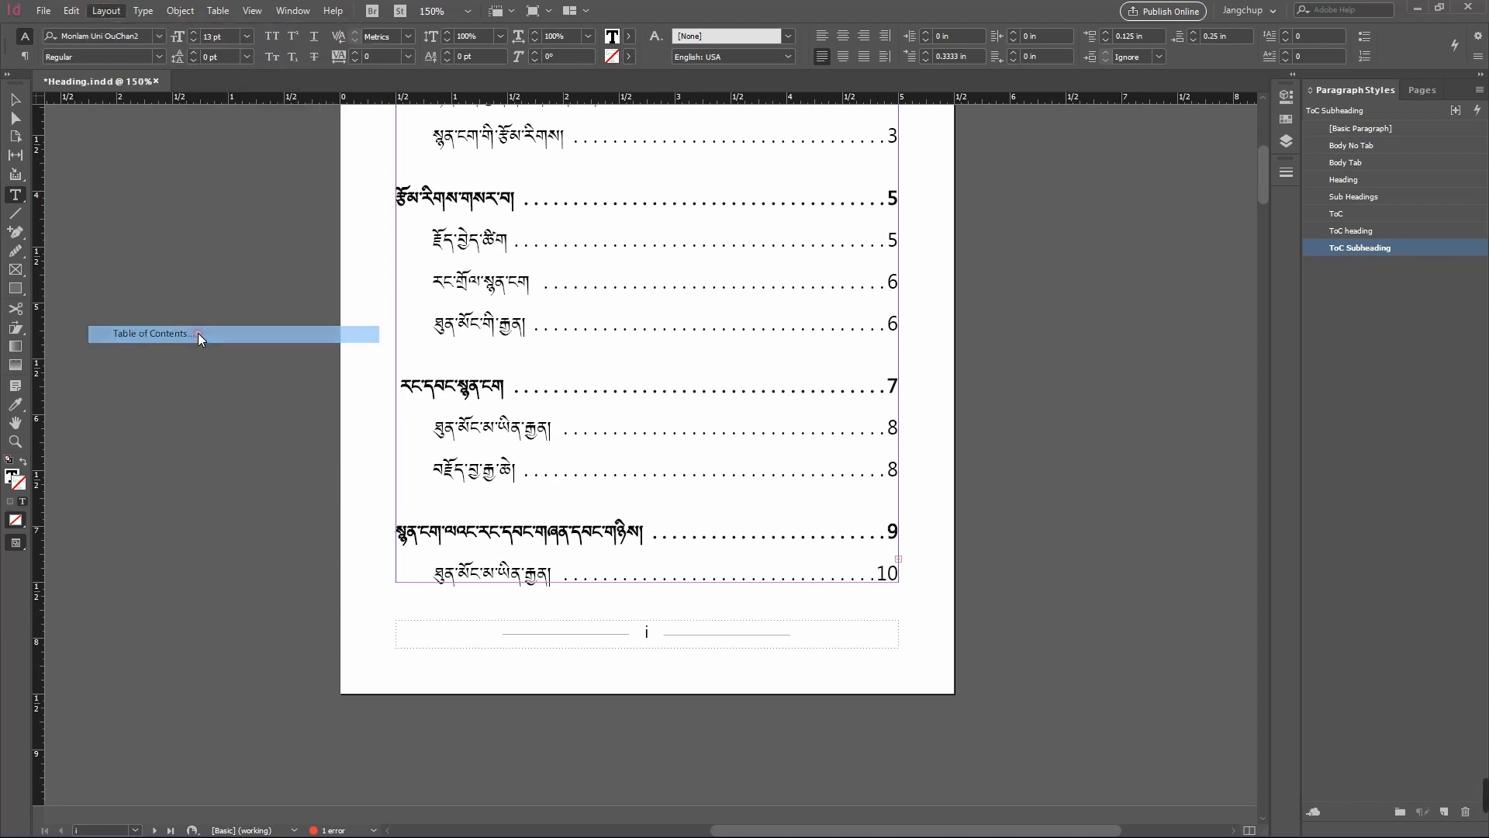
{"action": "left_click", "coordinate": [970, 398]}
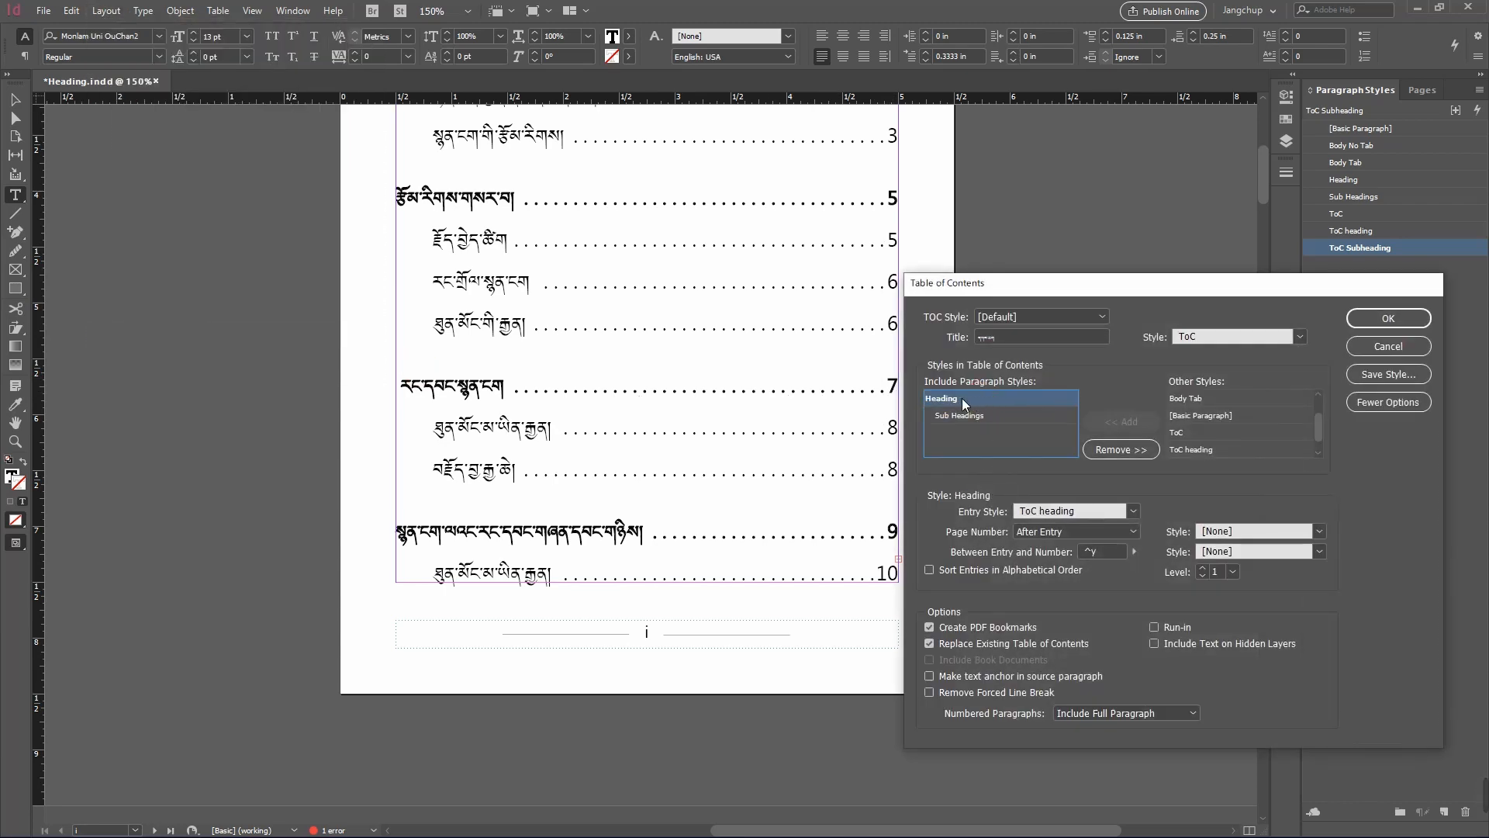
{"action": "left_click", "coordinate": [1120, 554]}
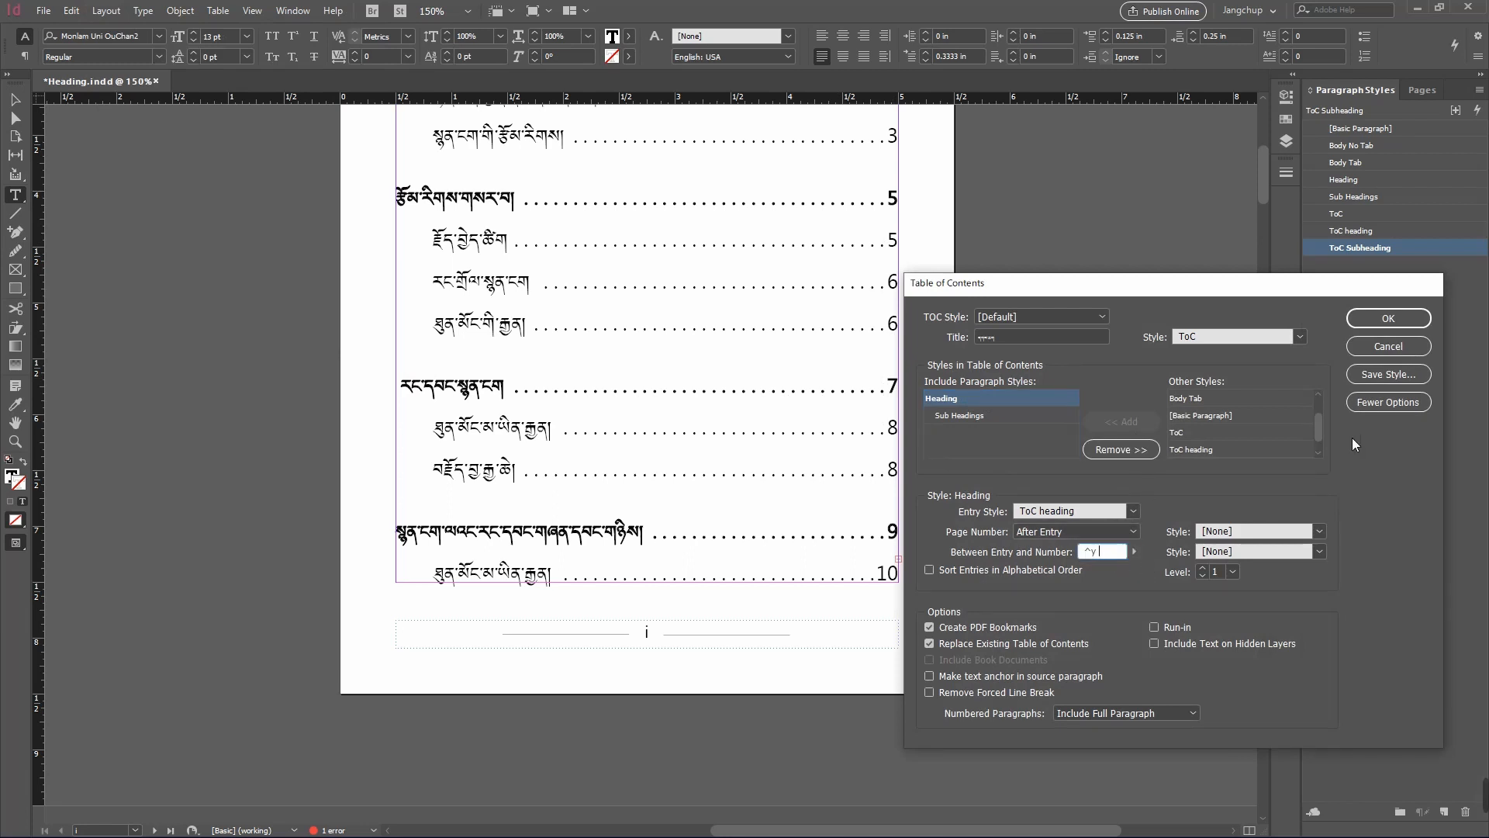
{"action": "left_click", "coordinate": [1397, 314]}
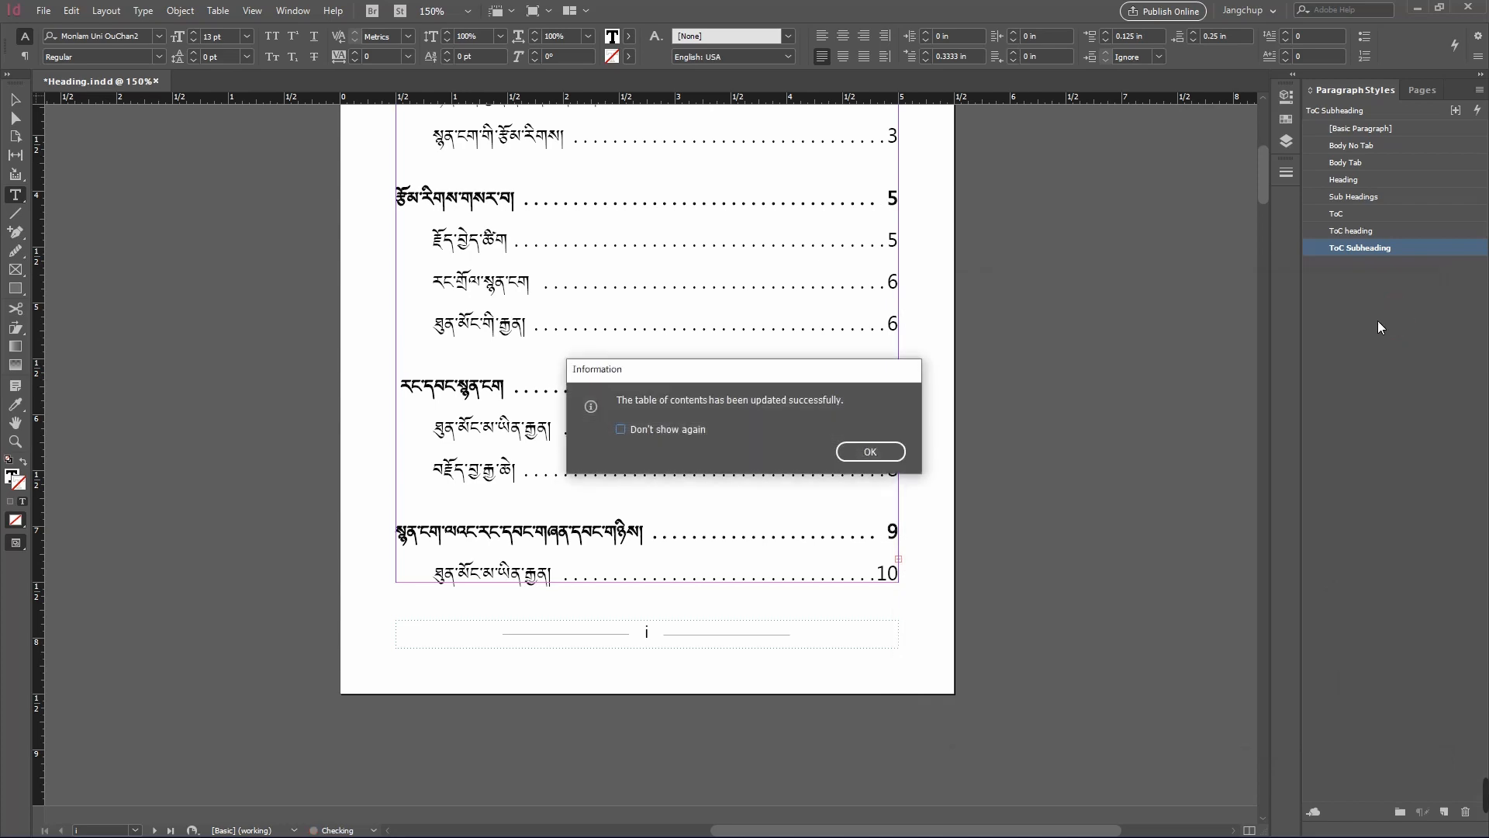
{"action": "left_click", "coordinate": [851, 457]}
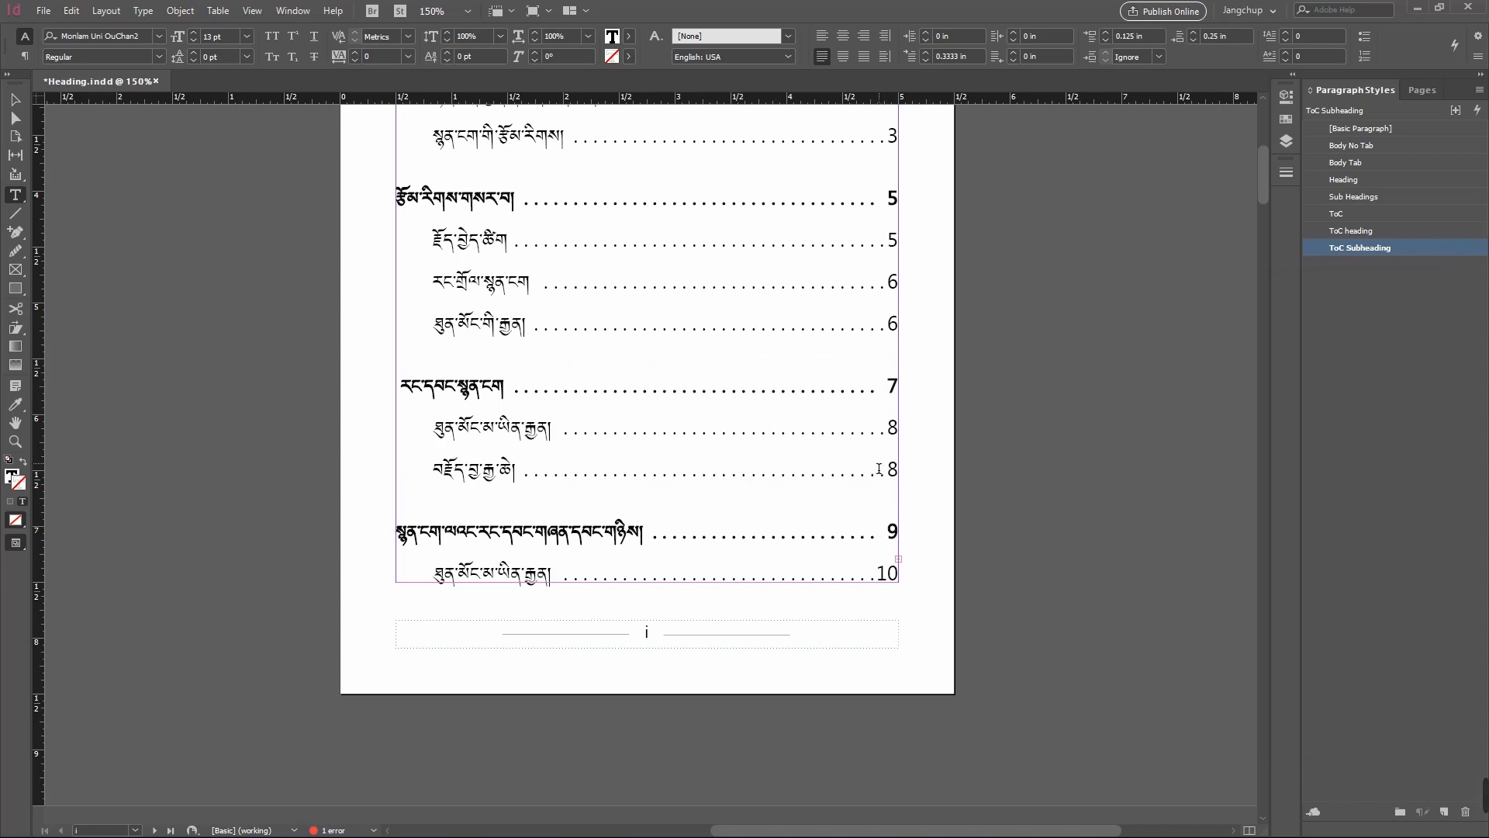
- Add a space after the ^y separator for the Sub Headings style and regenerate the table of contents
{"action": "left_click", "coordinate": [106, 11]}
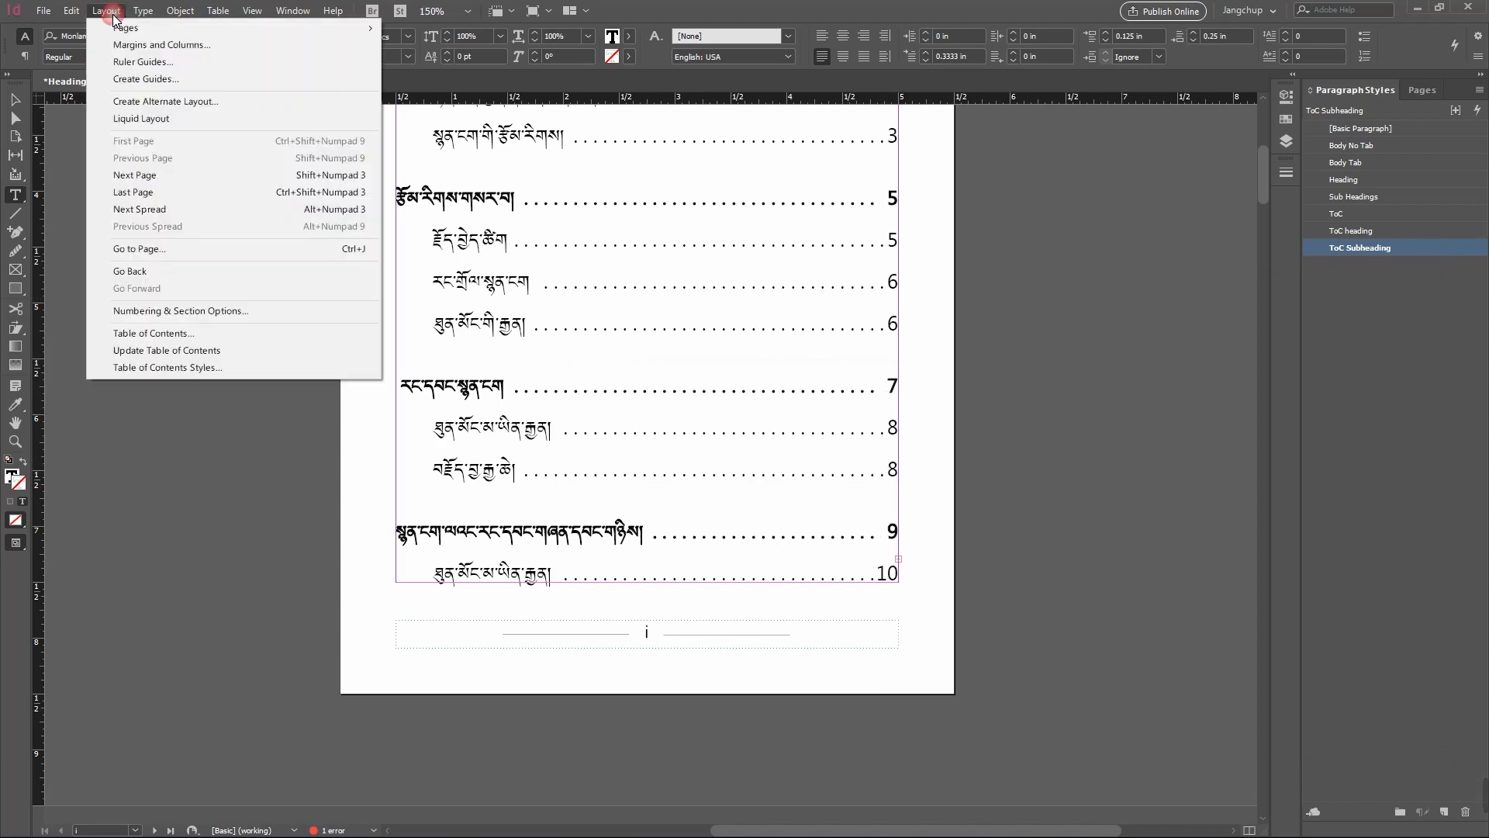
{"action": "left_click", "coordinate": [198, 336]}
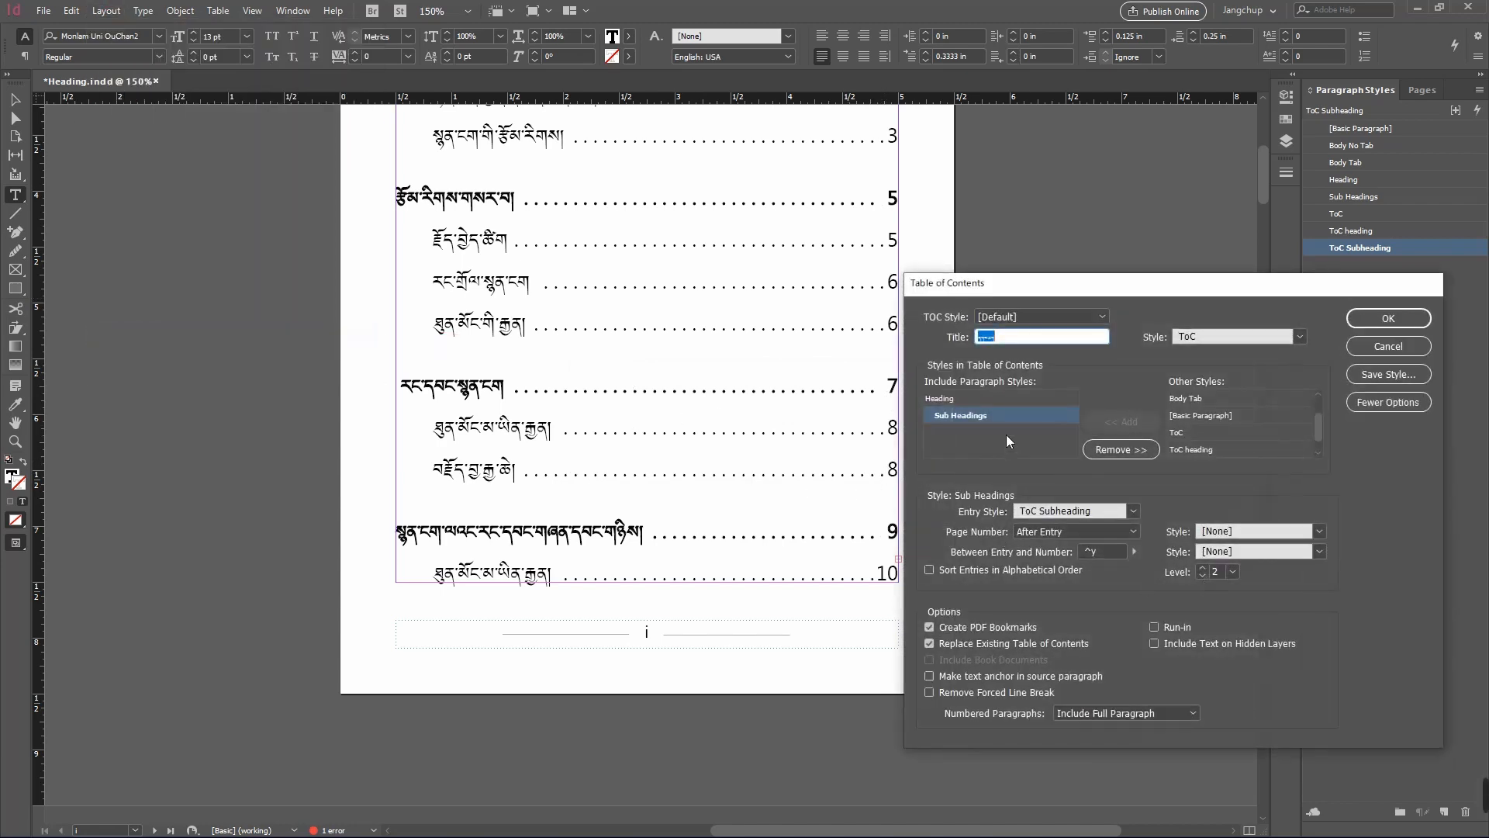
{"action": "left_click", "coordinate": [1017, 415]}
{"action": "left_click", "coordinate": [1122, 553]}
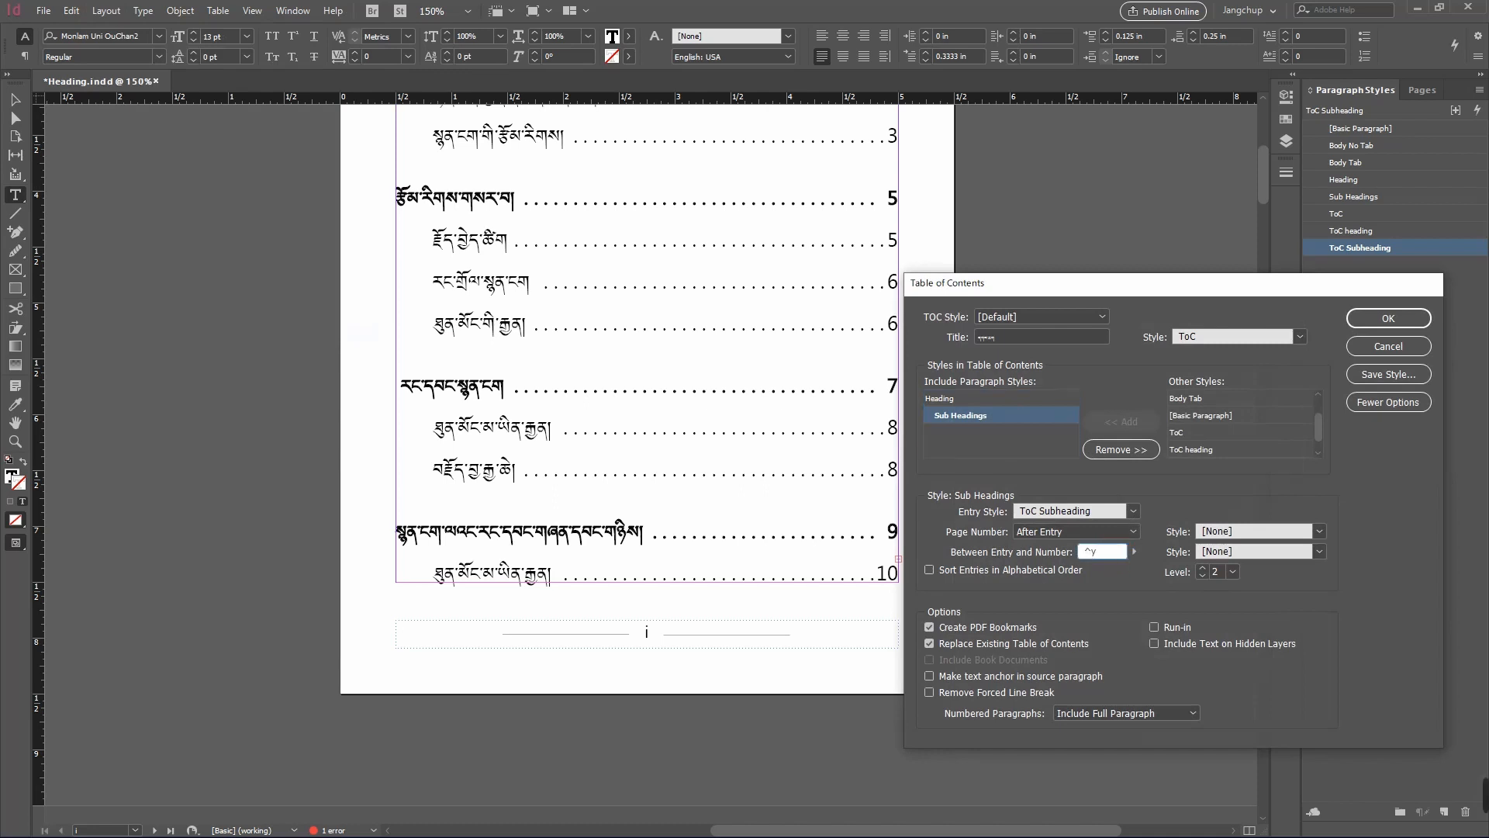
{"action": "left_click", "coordinate": [1401, 321]}
{"action": "left_click", "coordinate": [884, 451]}
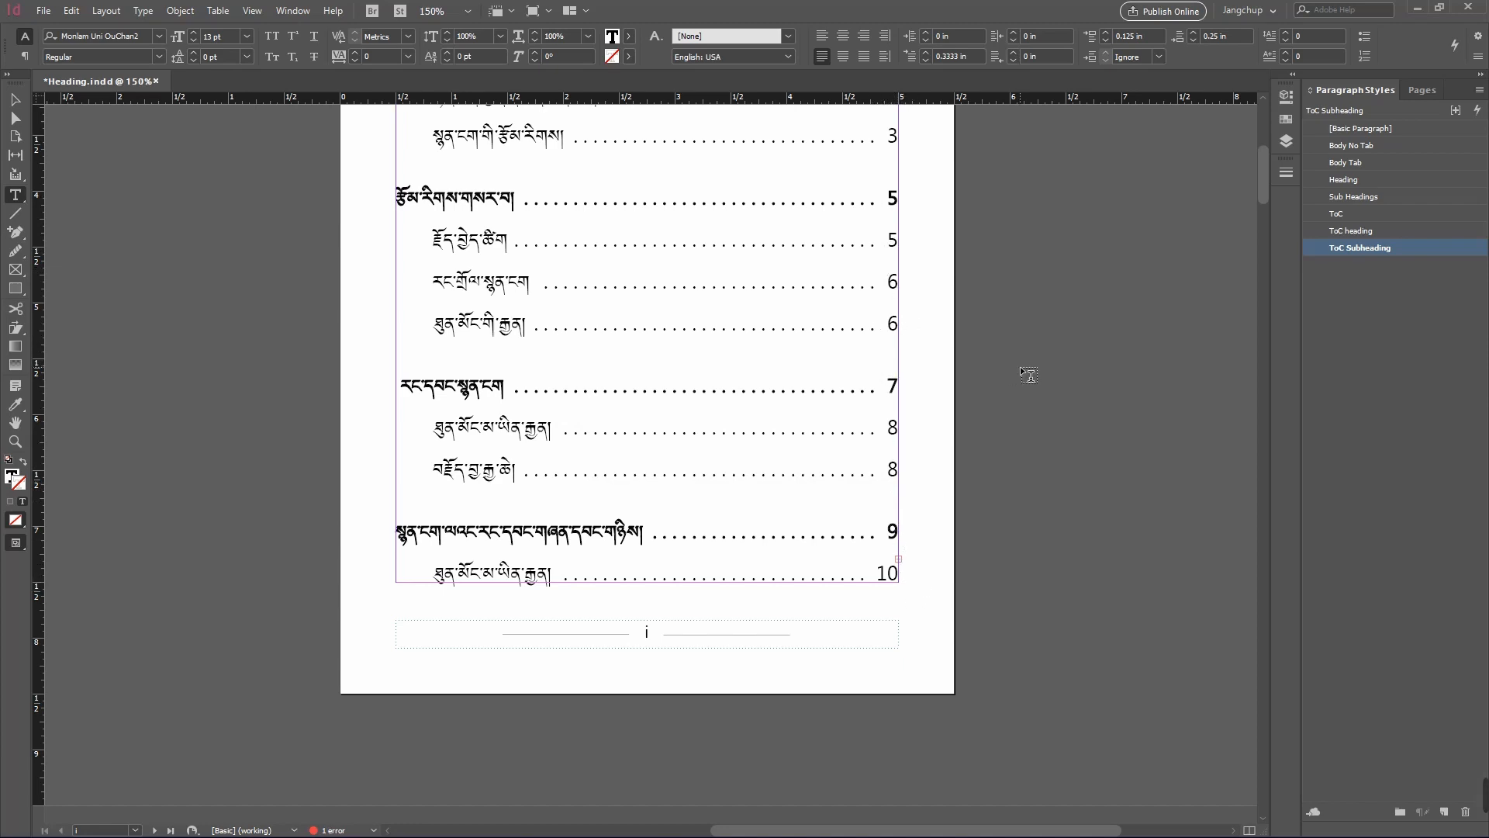
- Flow the table of contents' overset text into the empty page facing the first chapter, starting at its top margin
{"action": "key", "text": "ctrl+minus"}
{"action": "key", "text": "ctrl+minus"}
{"action": "key", "text": "ctrl+minus"}
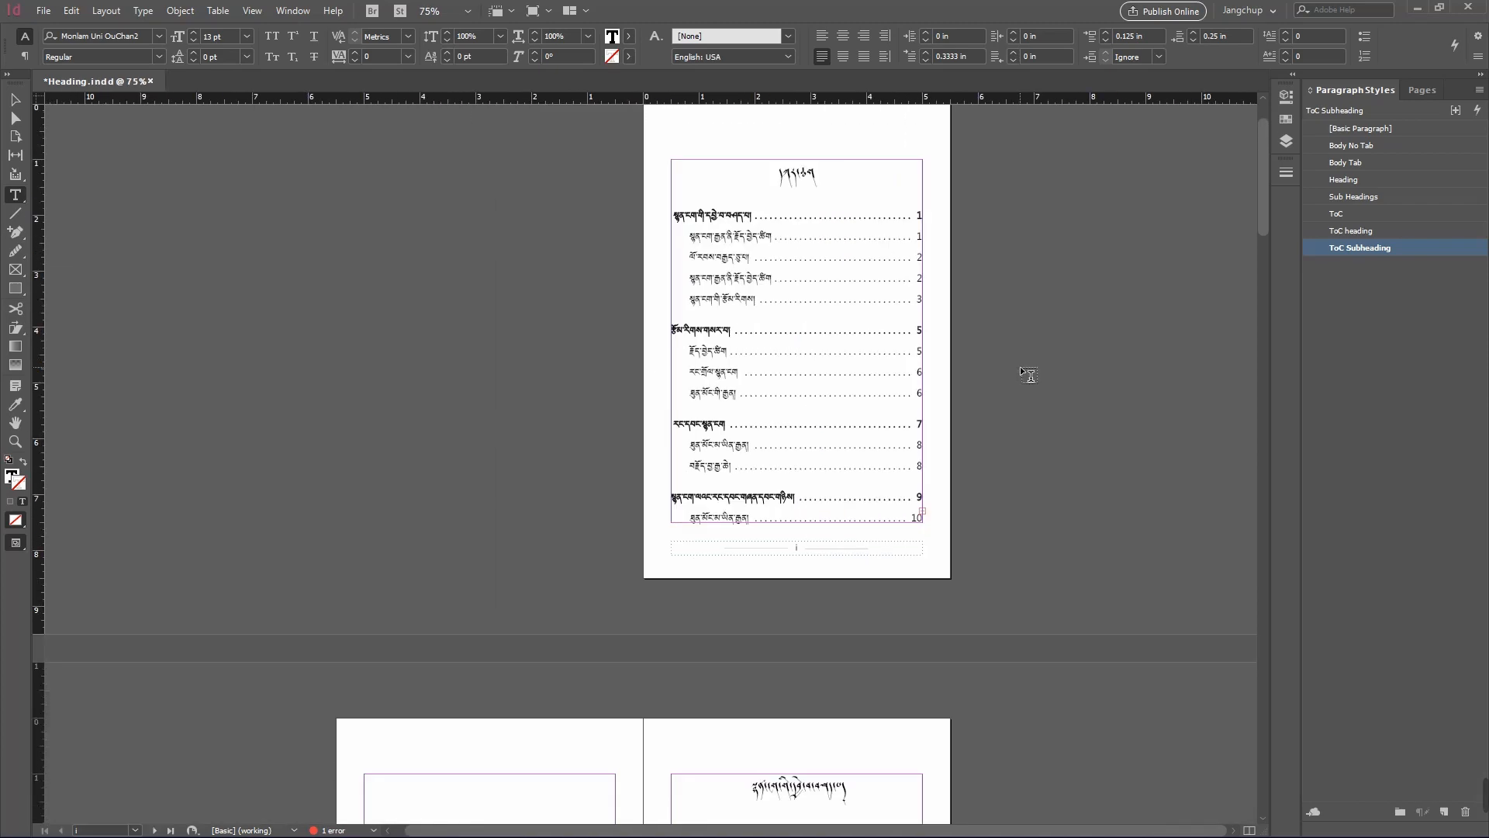
{"action": "key", "text": "Escape"}
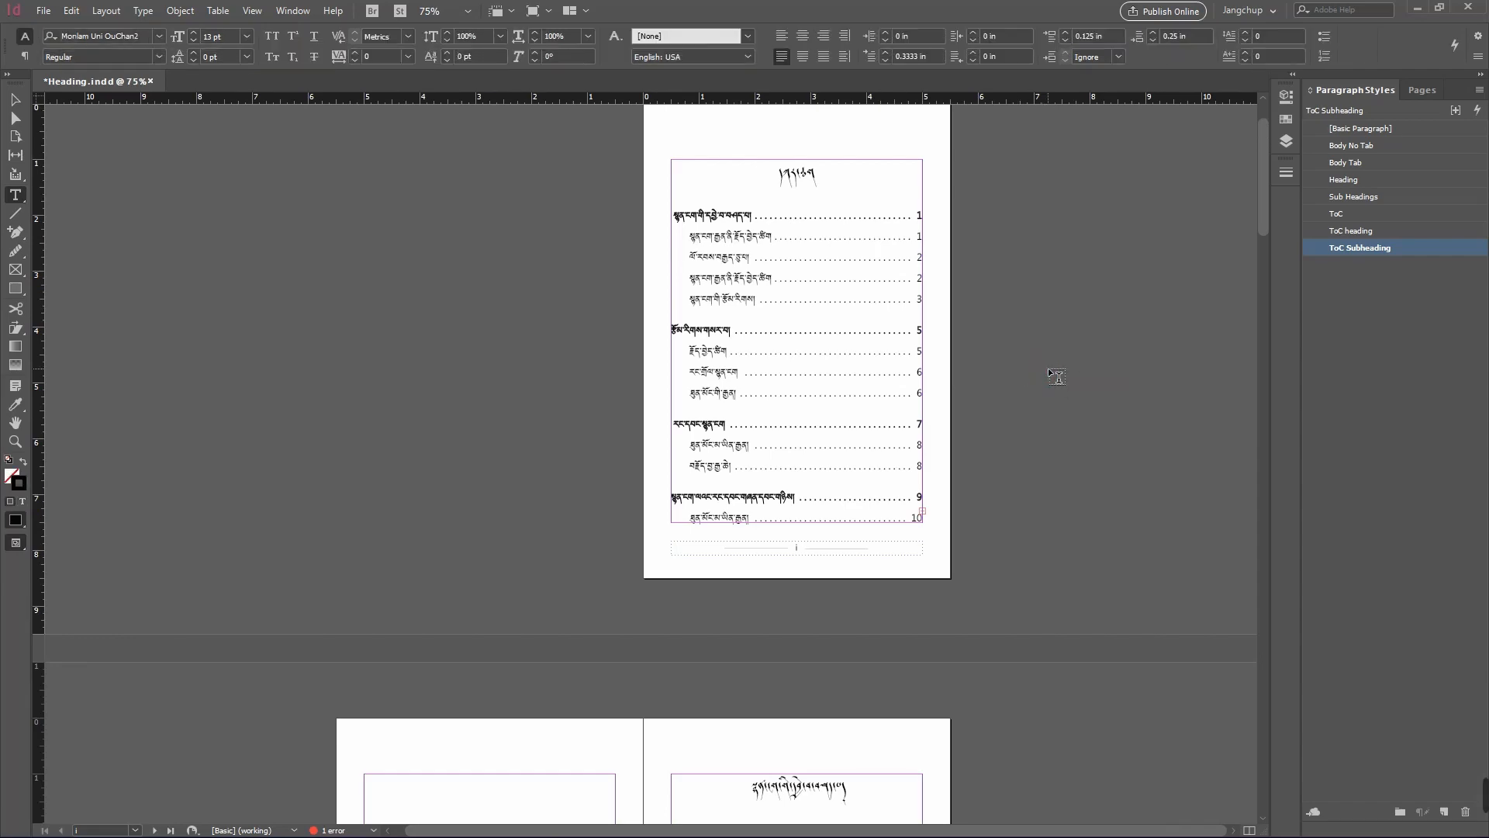
{"action": "scroll", "coordinate": [1048, 368], "scroll_direction": "down", "scroll_amount": 3}
{"action": "key", "text": "ctrl+equal"}
{"action": "key", "text": "ctrl+equal"}
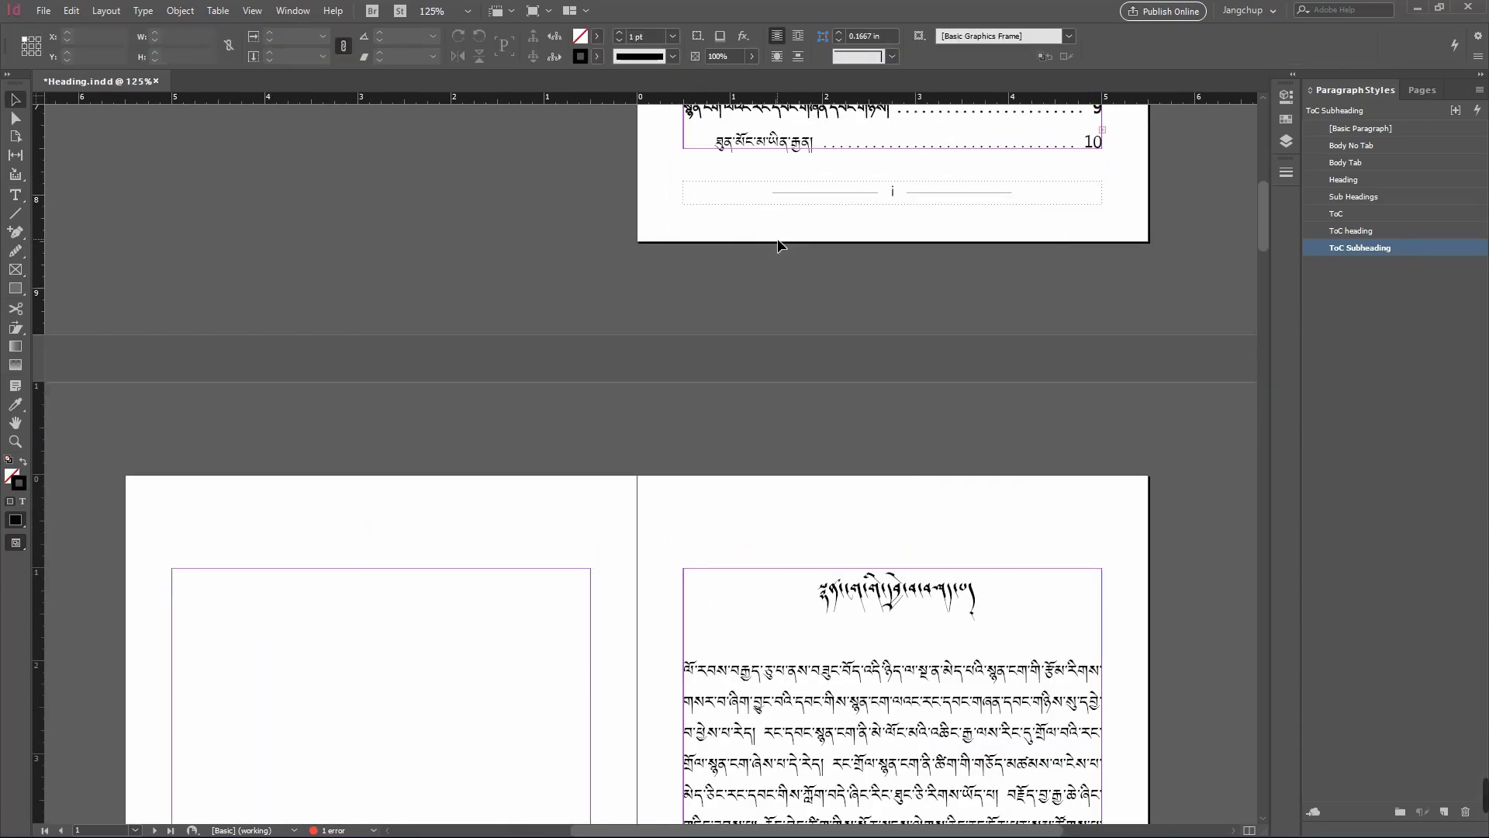
{"action": "scroll", "coordinate": [1131, 258], "scroll_direction": "up", "scroll_amount": 1}
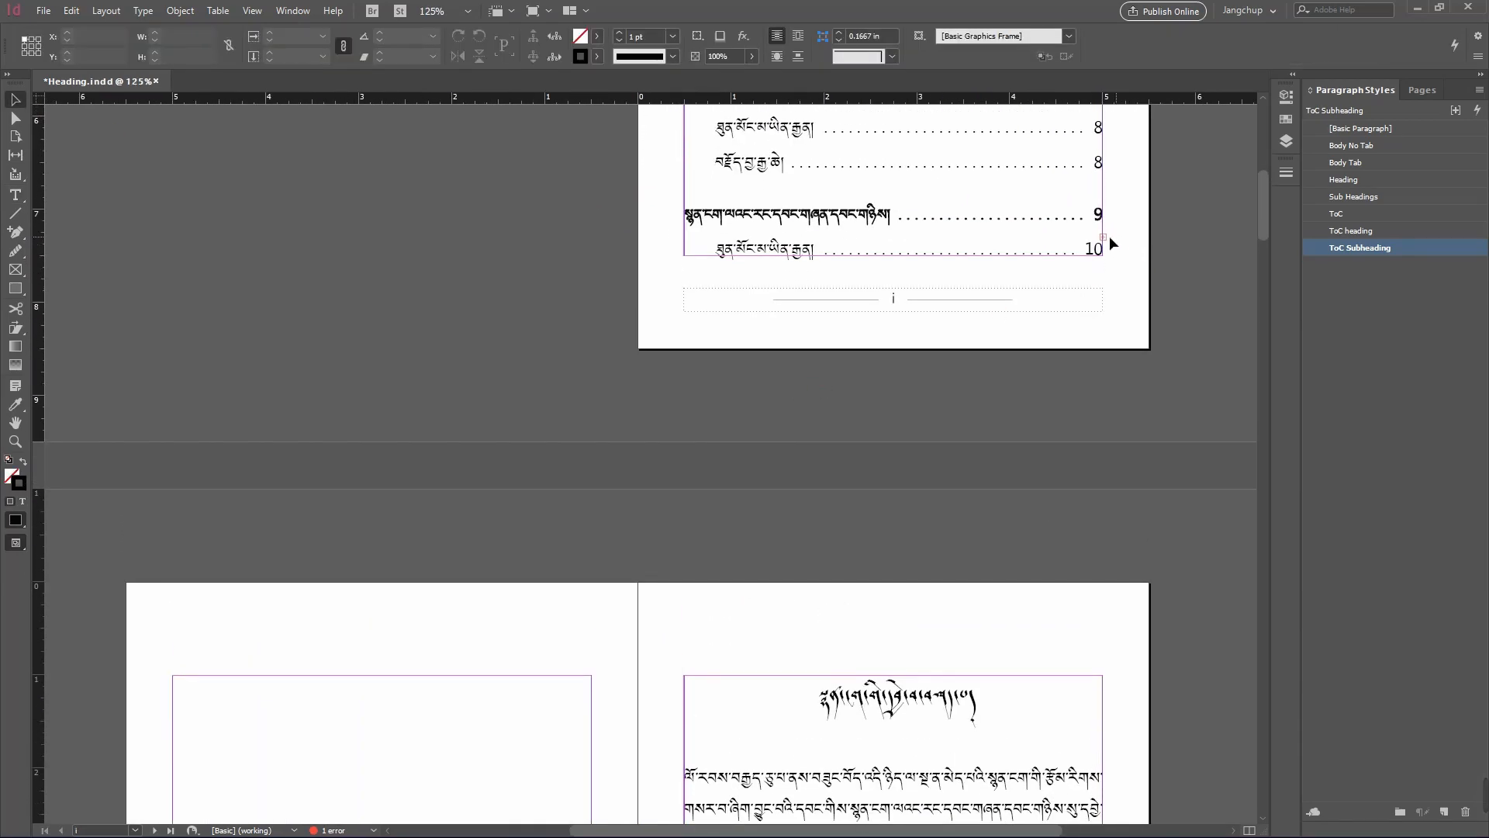
{"action": "left_click", "coordinate": [1103, 236]}
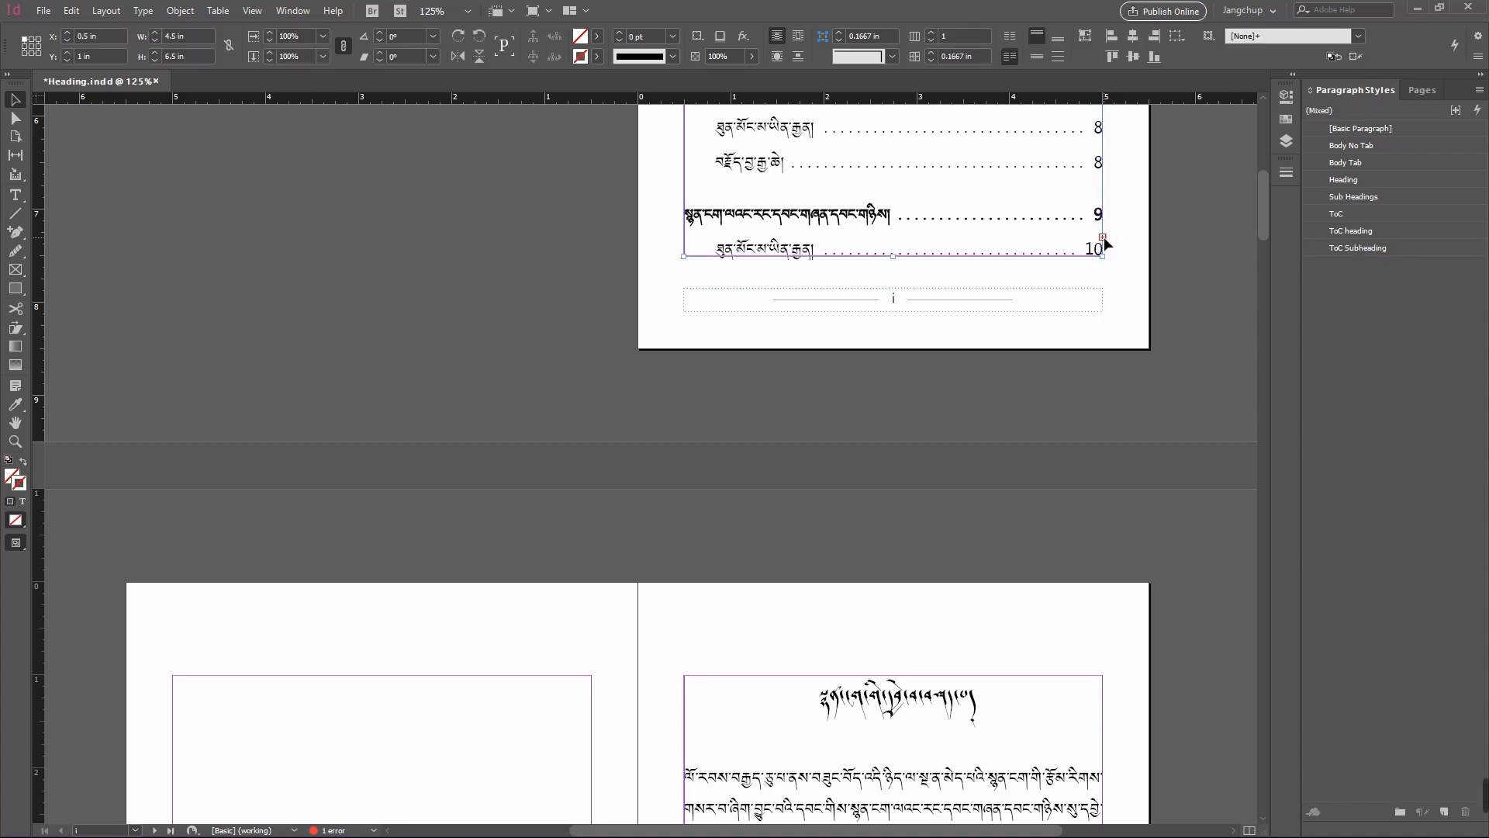
{"action": "scroll", "coordinate": [543, 433], "scroll_direction": "down", "scroll_amount": 4}
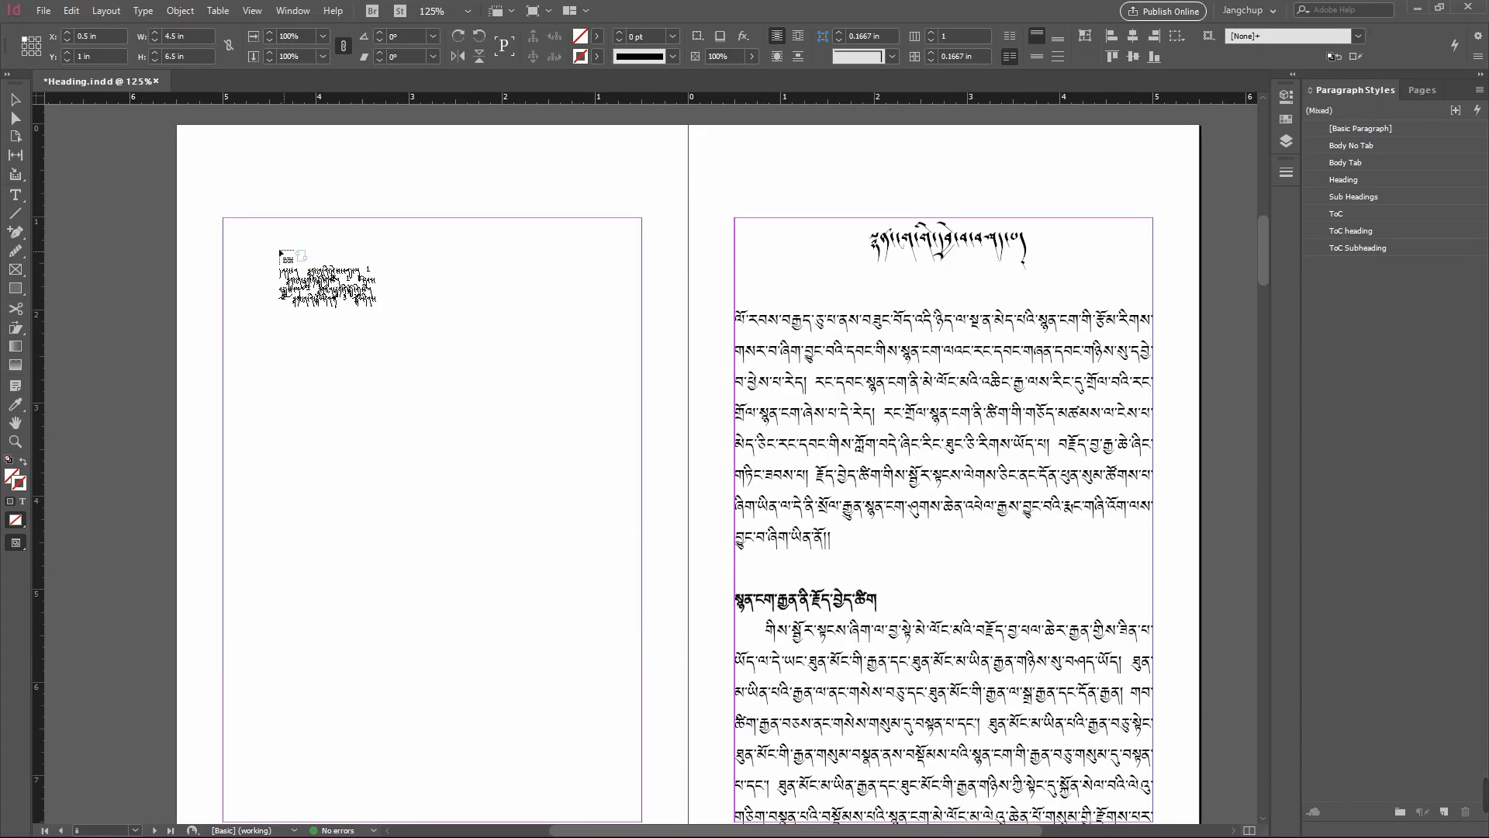
{"action": "left_click", "coordinate": [235, 217]}
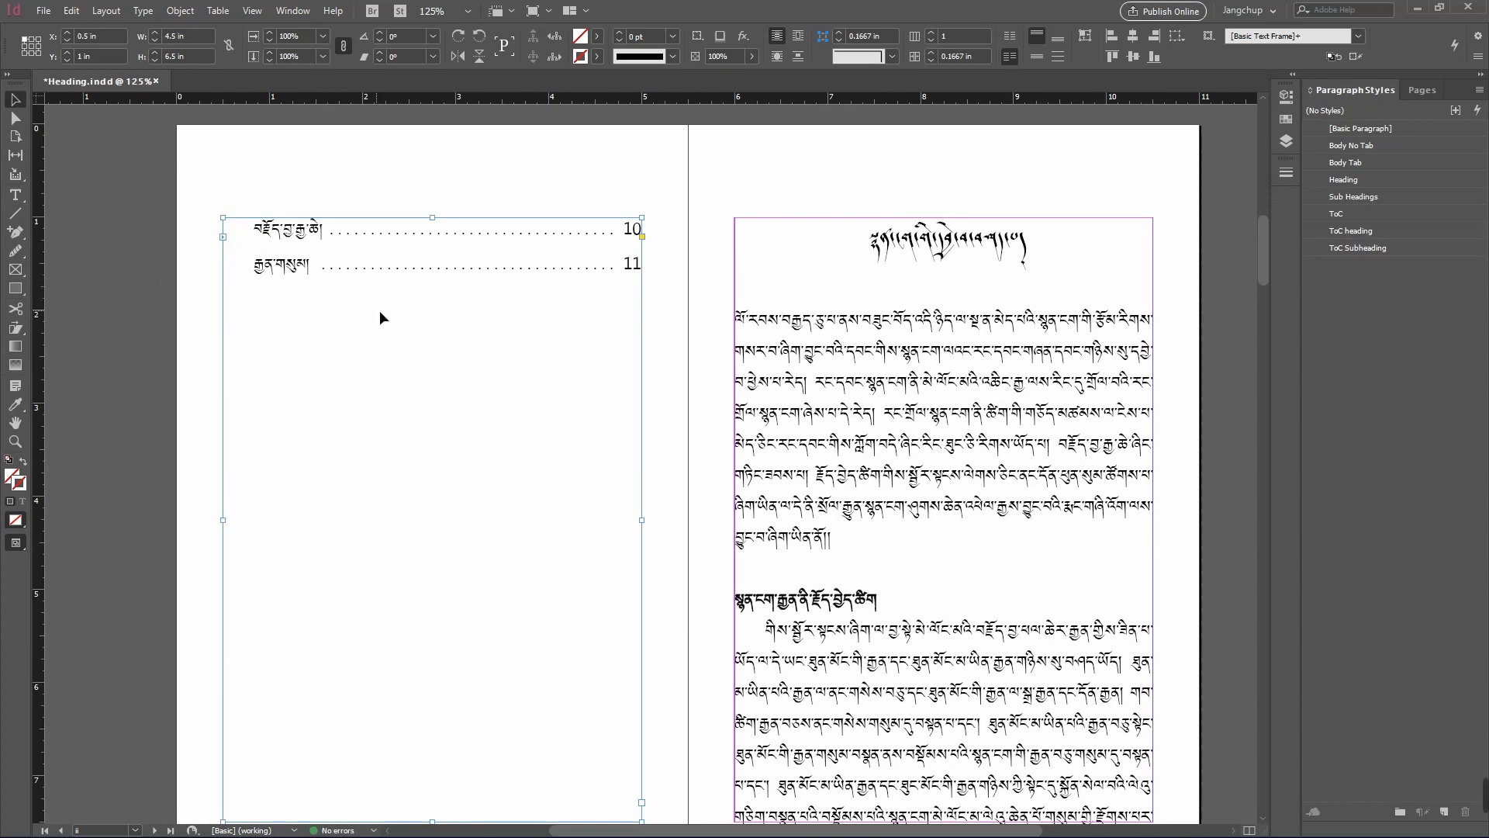
- Deselect the text frame and review both table of contents pages in Preview mode without guides and frame edges
{"action": "left_click", "coordinate": [478, 149]}
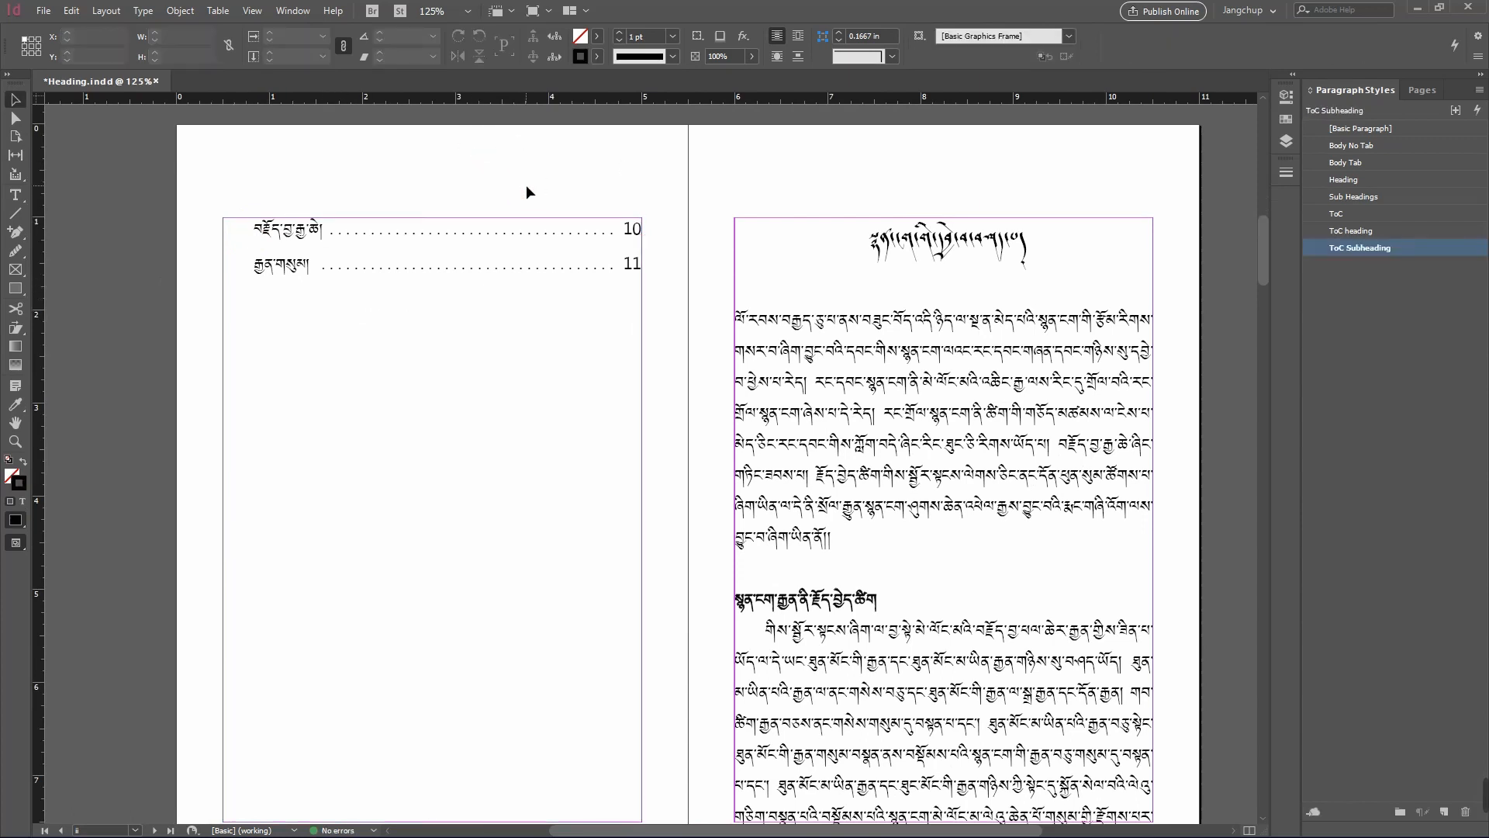
{"action": "key", "text": "w"}
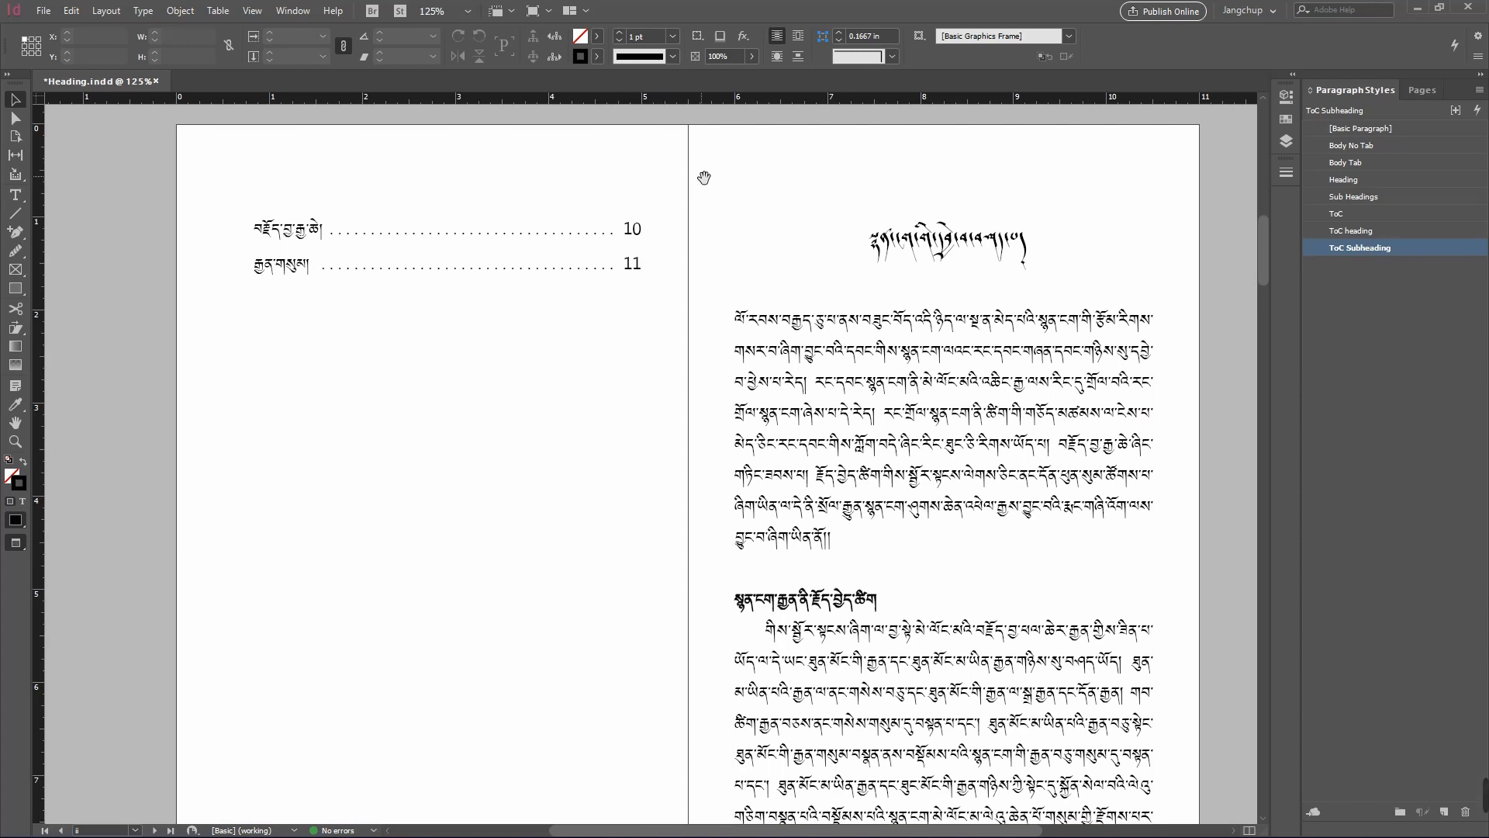
{"action": "left_click_drag", "start_coordinate": [704, 178], "coordinate": [690, 542]}
{"action": "left_click_drag", "start_coordinate": [698, 225], "coordinate": [683, 543]}
{"action": "left_click_drag", "start_coordinate": [683, 211], "coordinate": [405, 442]}
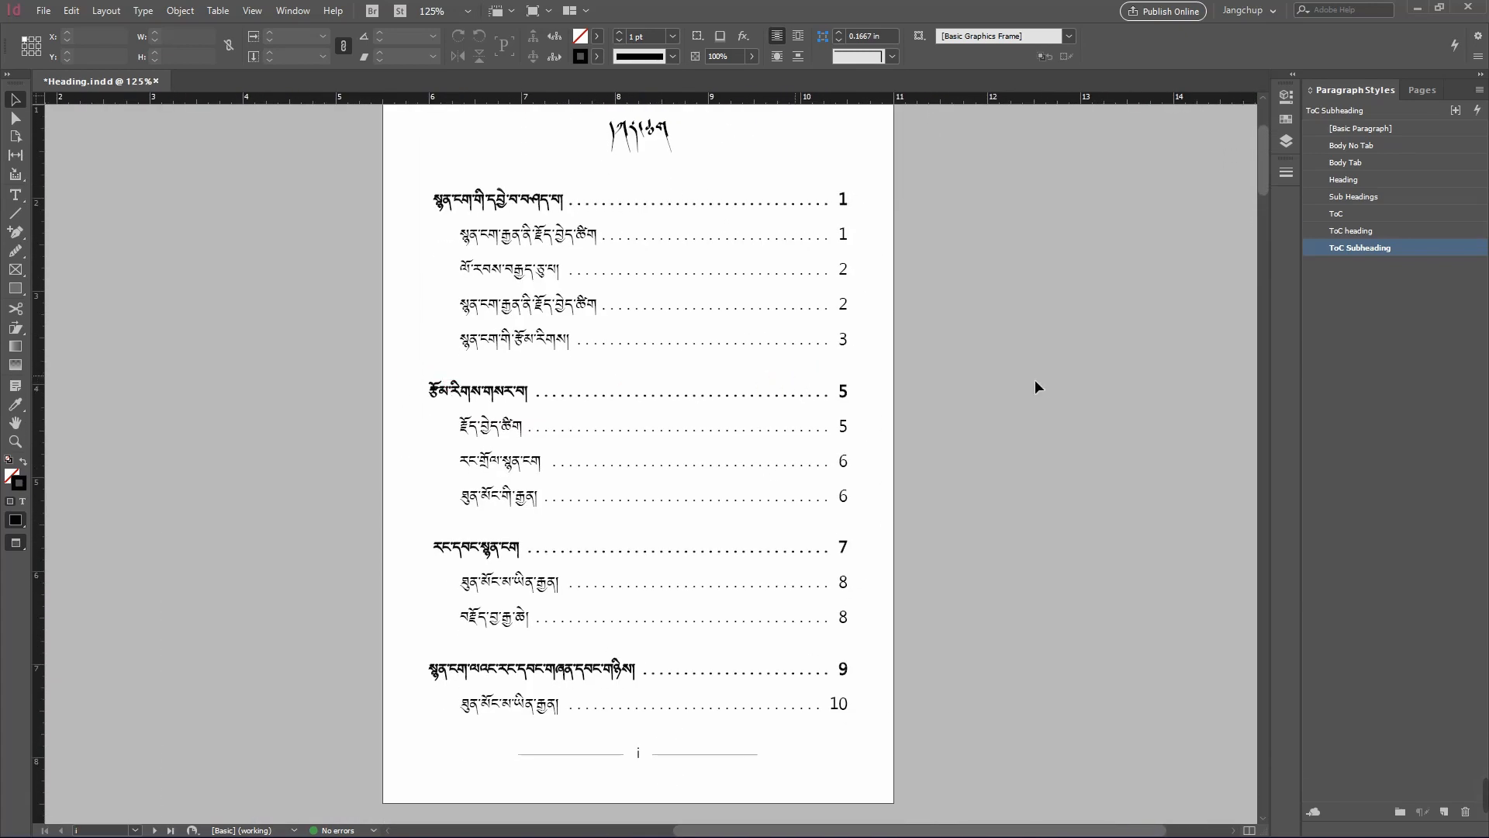
- Show the finished table of contents page full screen in Presentation mode
{"action": "key", "text": "ctrl+minus"}
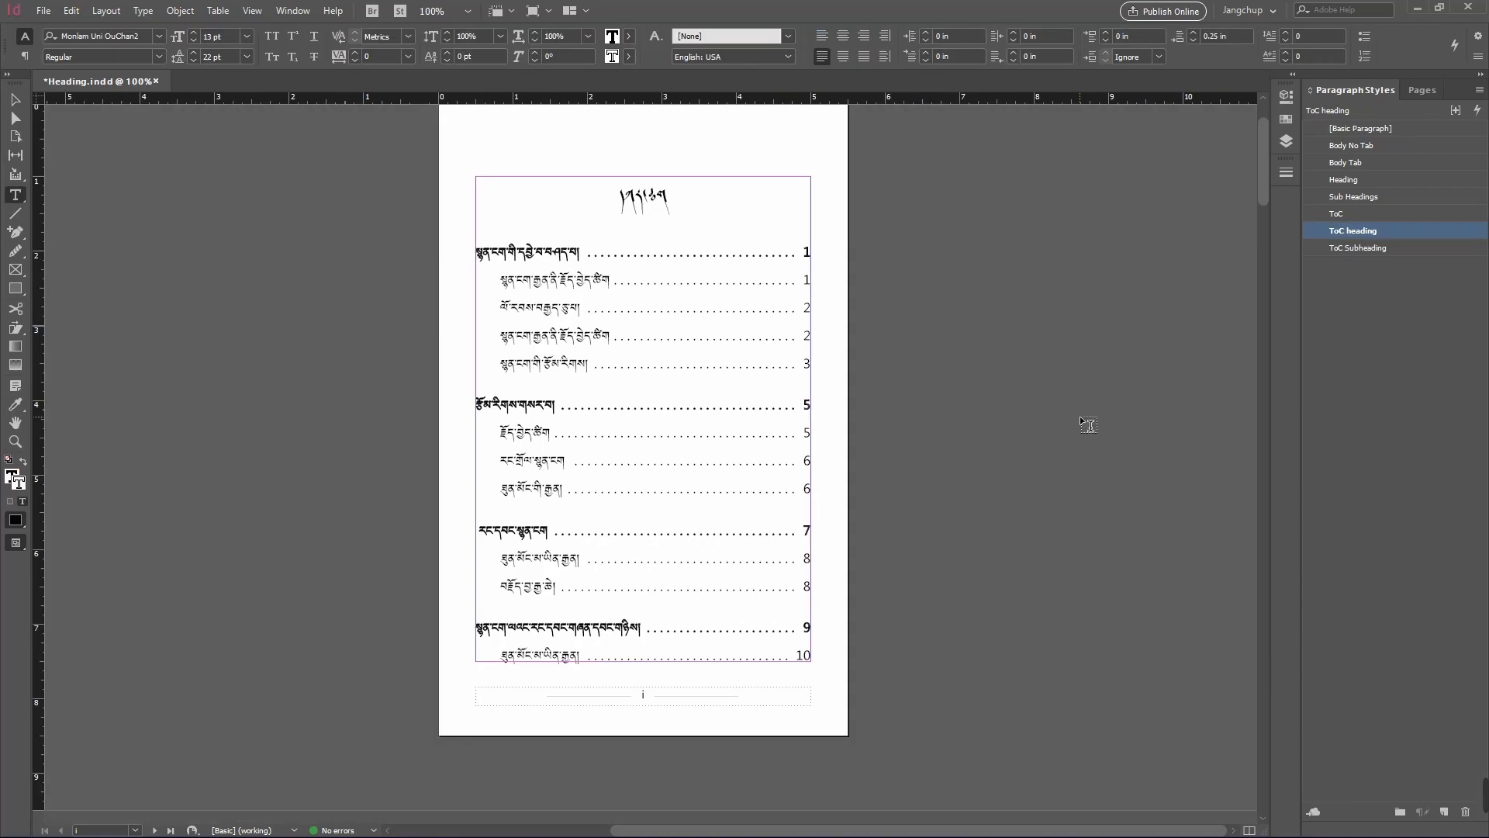
{"action": "left_click", "coordinate": [1079, 415]}
{"action": "key", "text": "shift+w"}
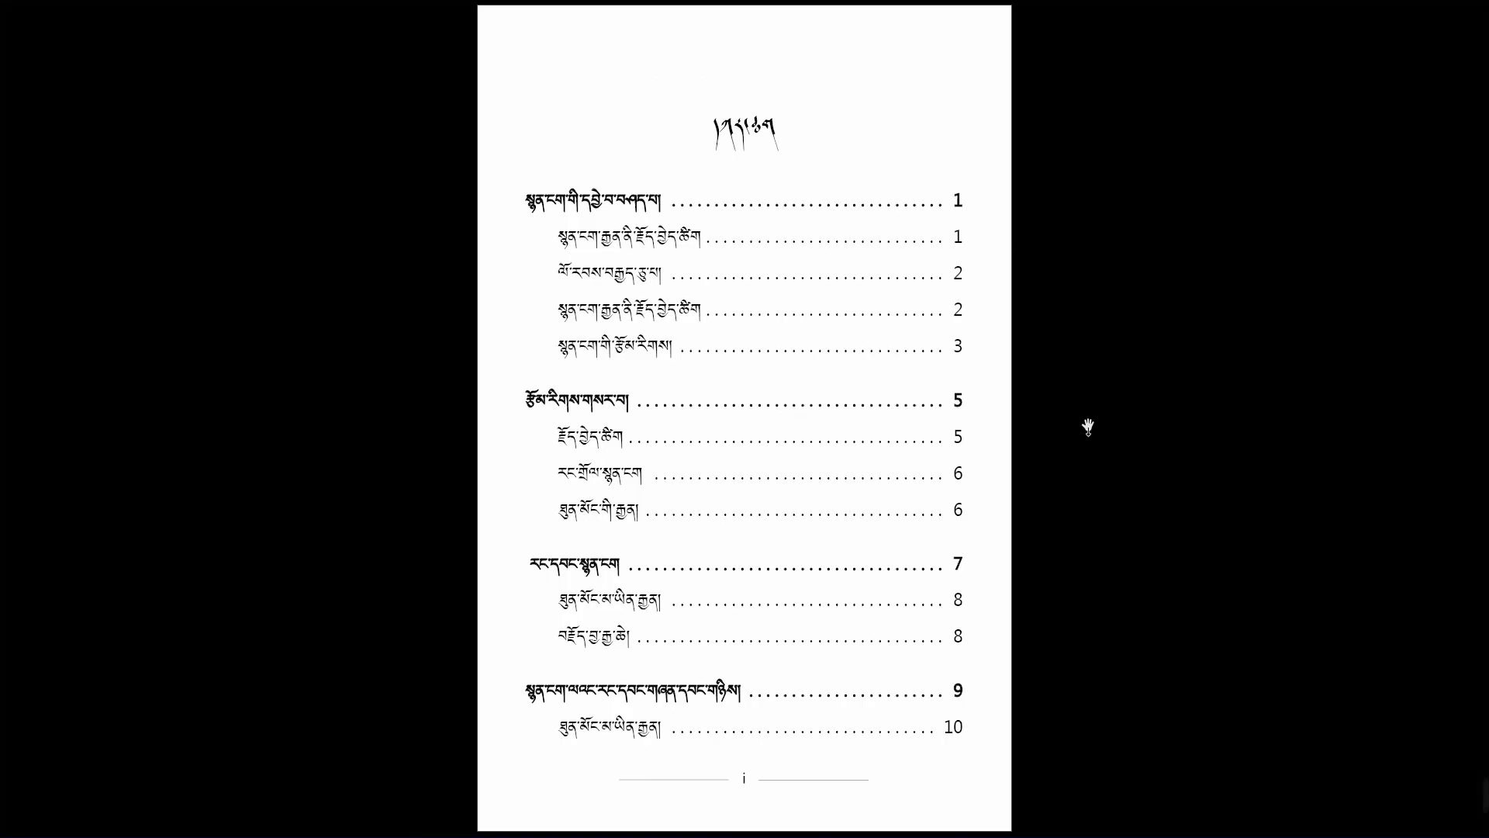
- Page forward to the spread with page ii and back in the full-screen presentation, and return to the normal layout view
{"action": "left_click", "coordinate": [1135, 429]}
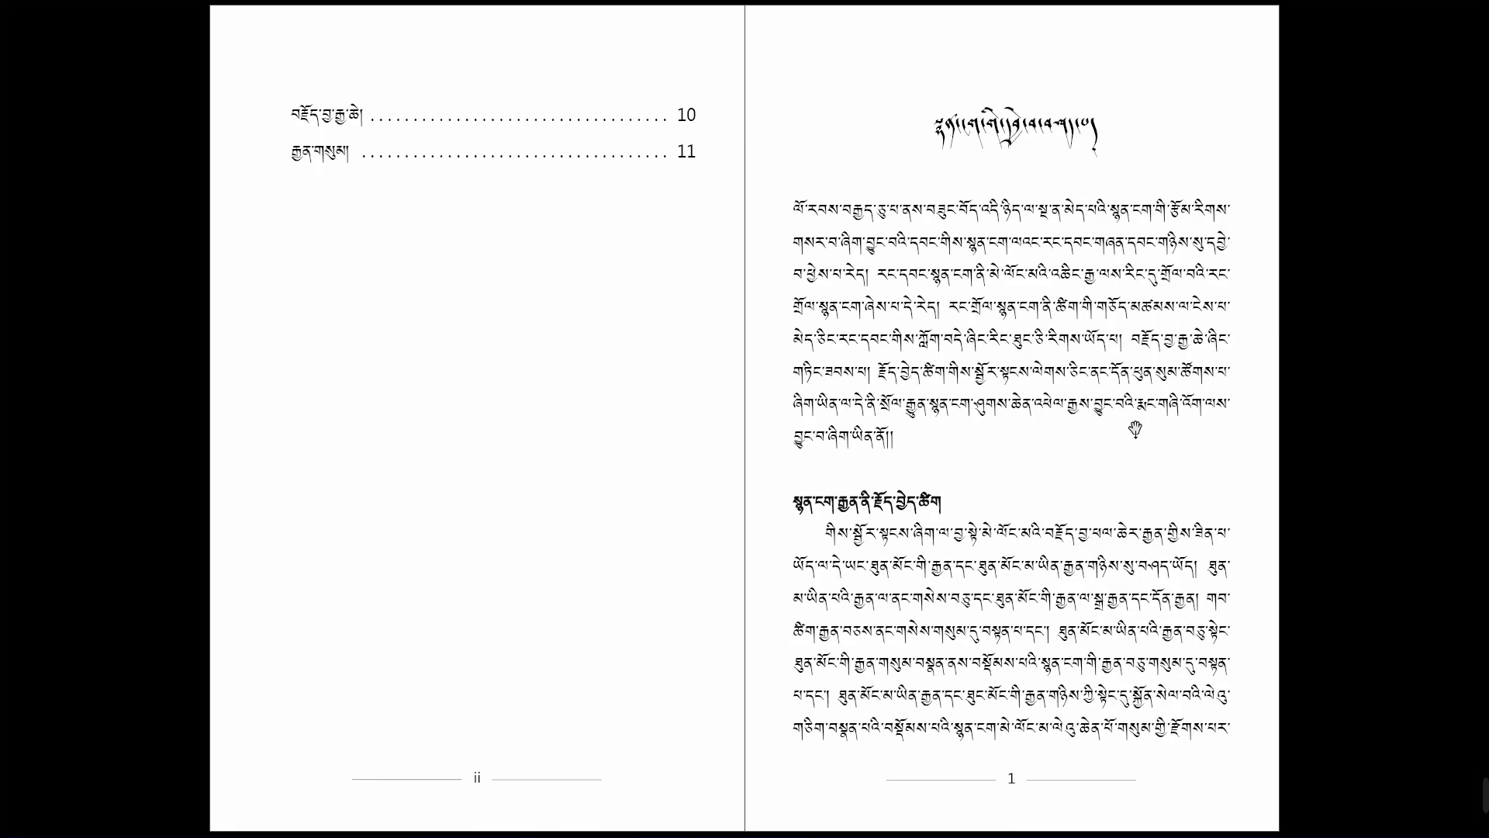
{"action": "left_click", "coordinate": [1134, 430], "text": "shift"}
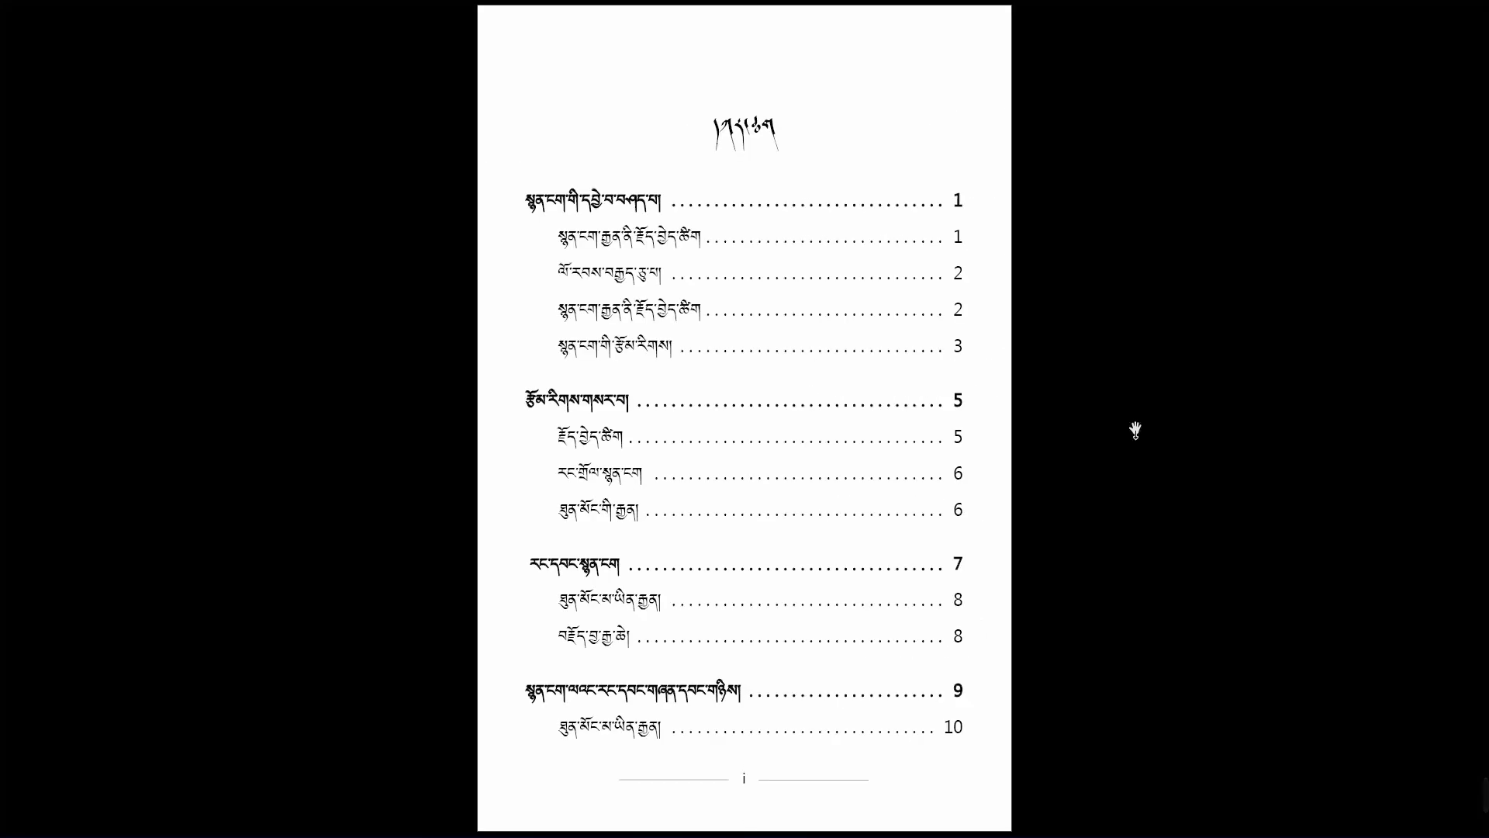
{"action": "key", "text": "Escape"}
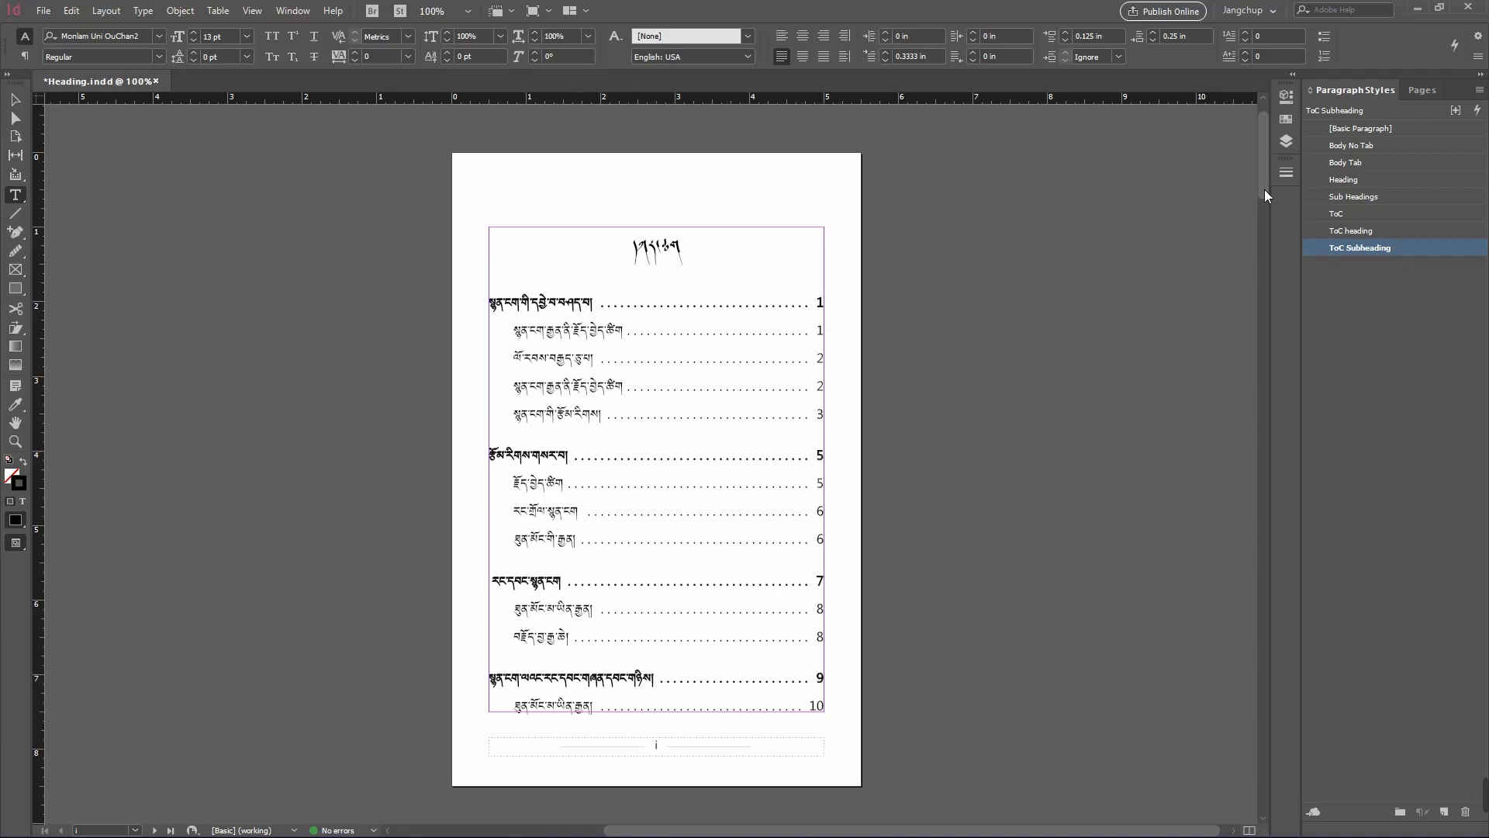
- Copy the body paragraph under the ལོ་རབས་བརྒྱད་ཅུ་པ། sub heading on page 2 and paste it as a new paragraph directly below
{"action": "left_click_drag", "start_coordinate": [1264, 189], "coordinate": [1266, 411]}
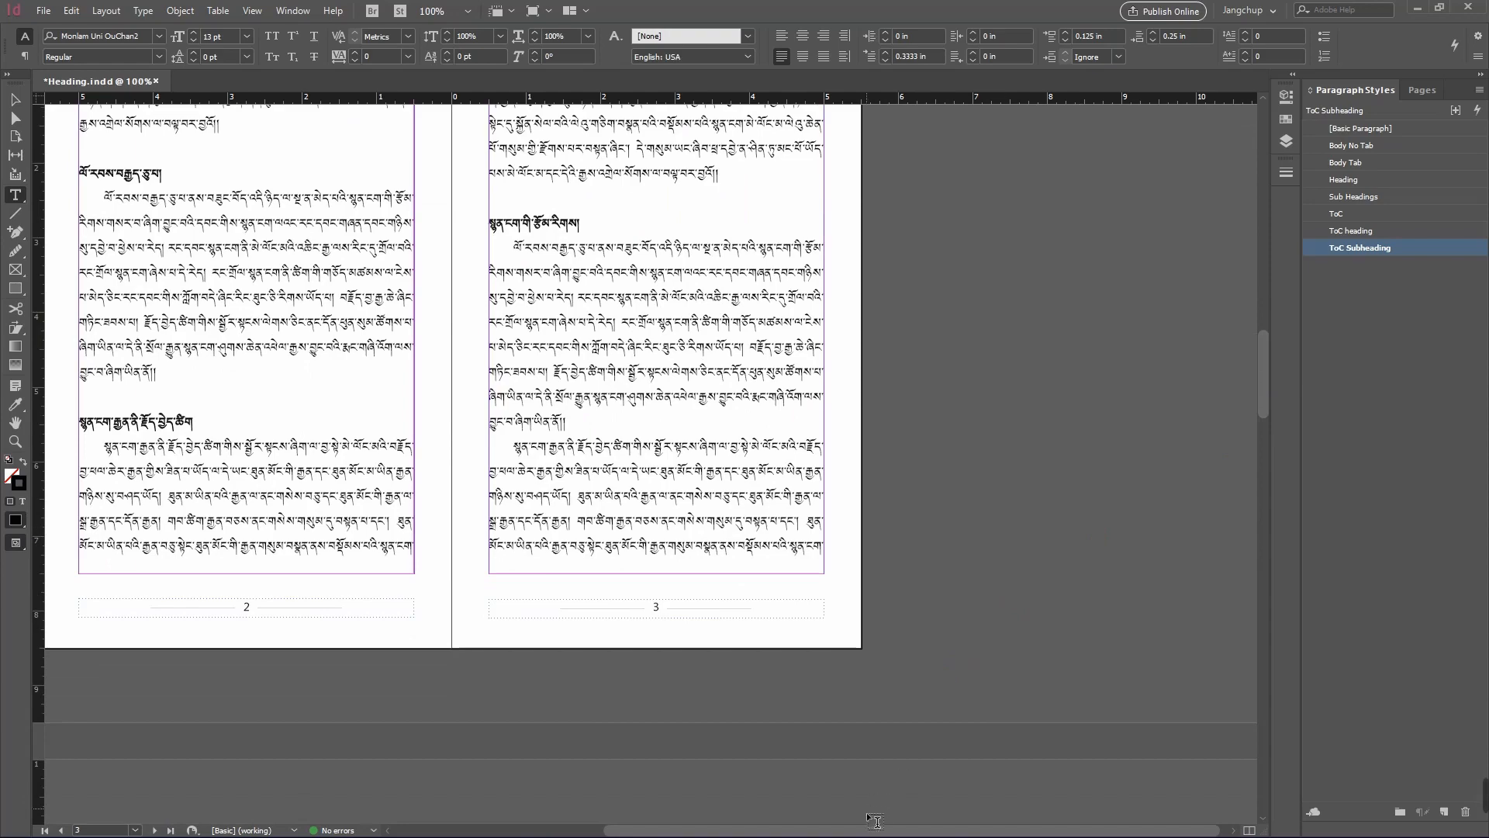
{"action": "scroll", "coordinate": [746, 791], "scroll_direction": "left", "scroll_amount": 4}
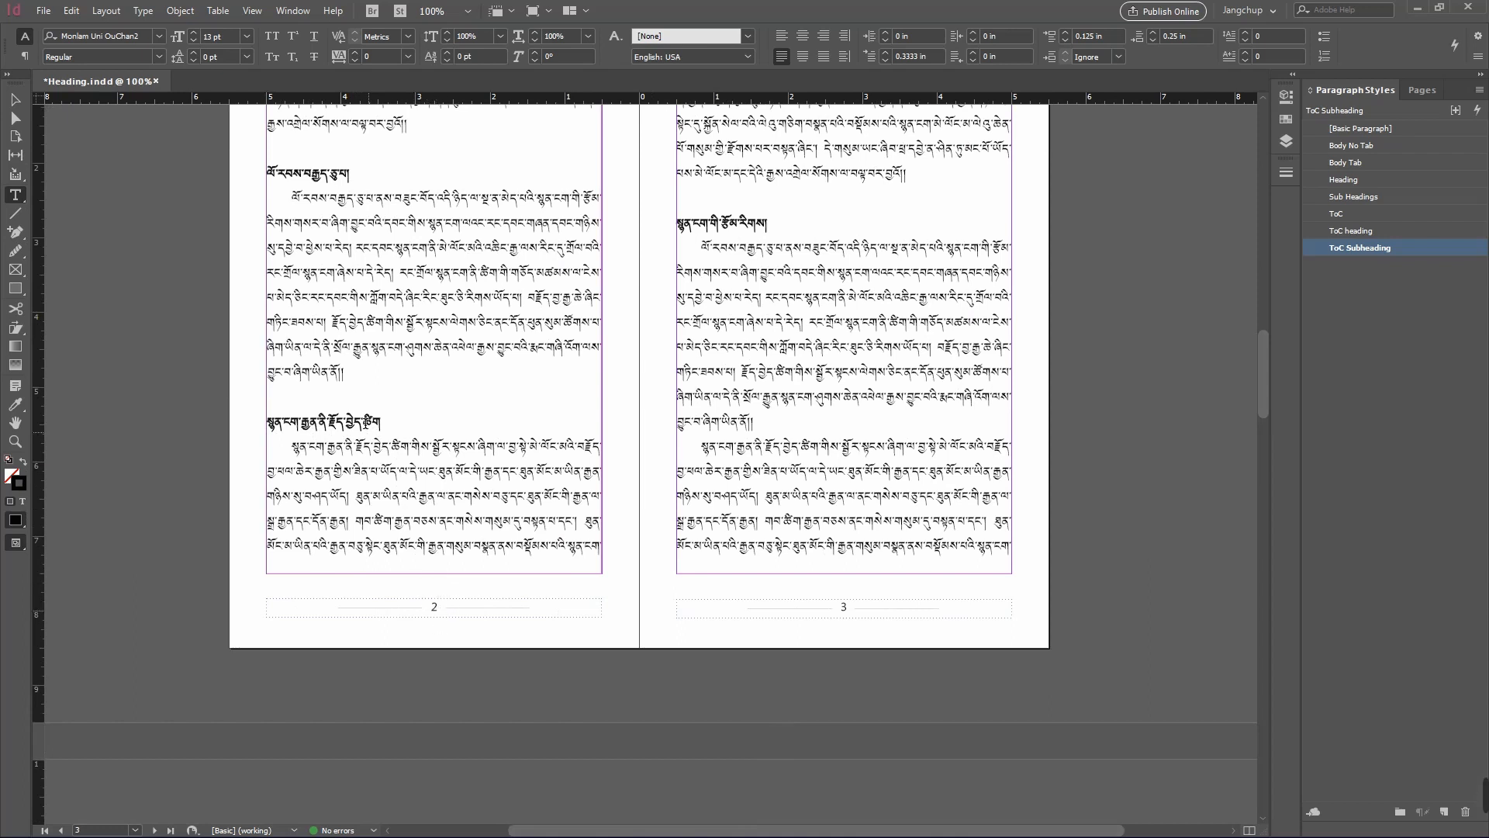
{"action": "left_click_drag", "start_coordinate": [363, 397], "coordinate": [288, 211]}
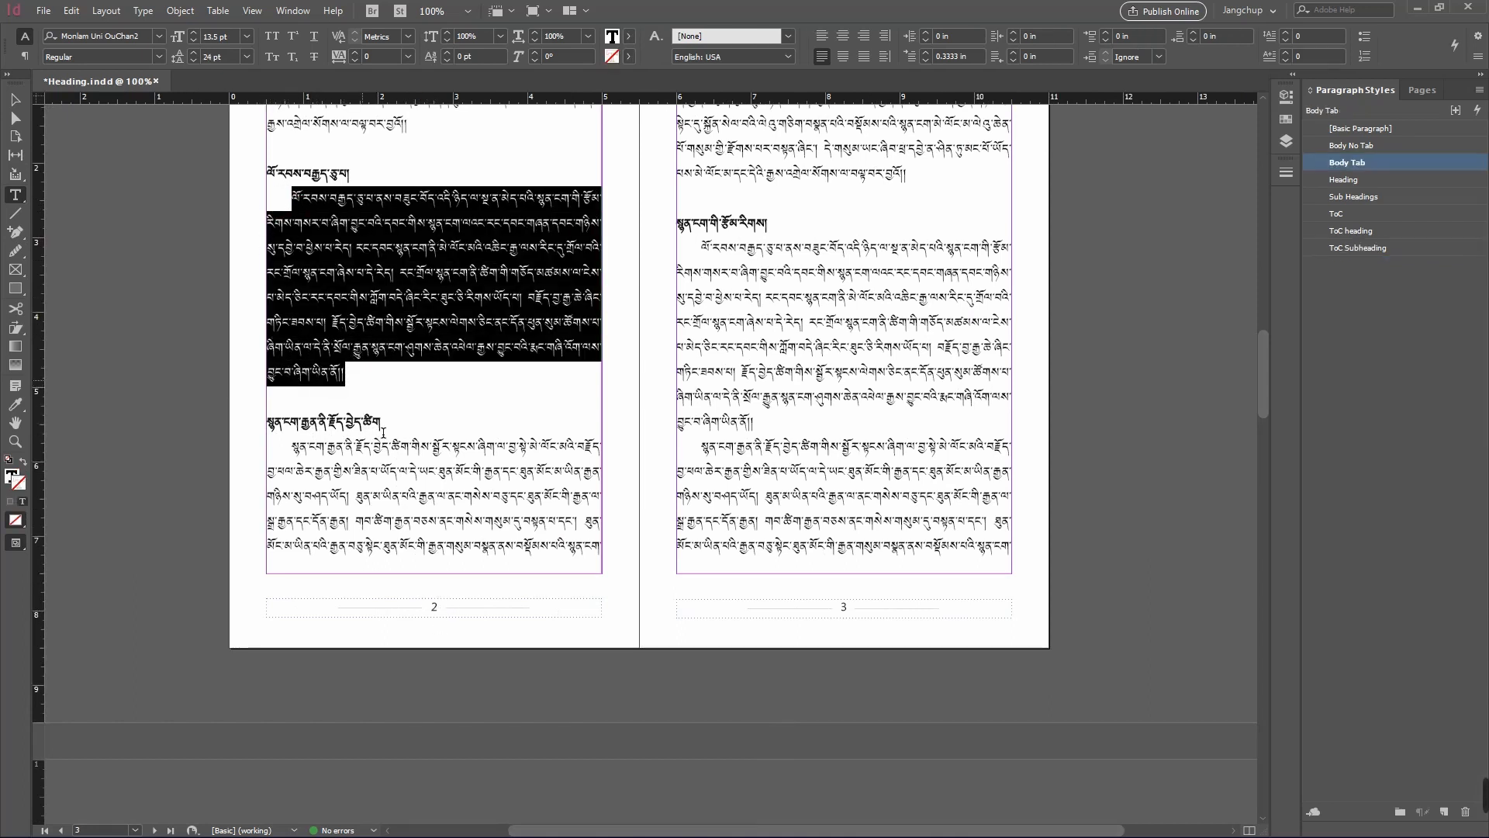
{"action": "left_click", "coordinate": [391, 384]}
{"action": "key", "text": "Return"}
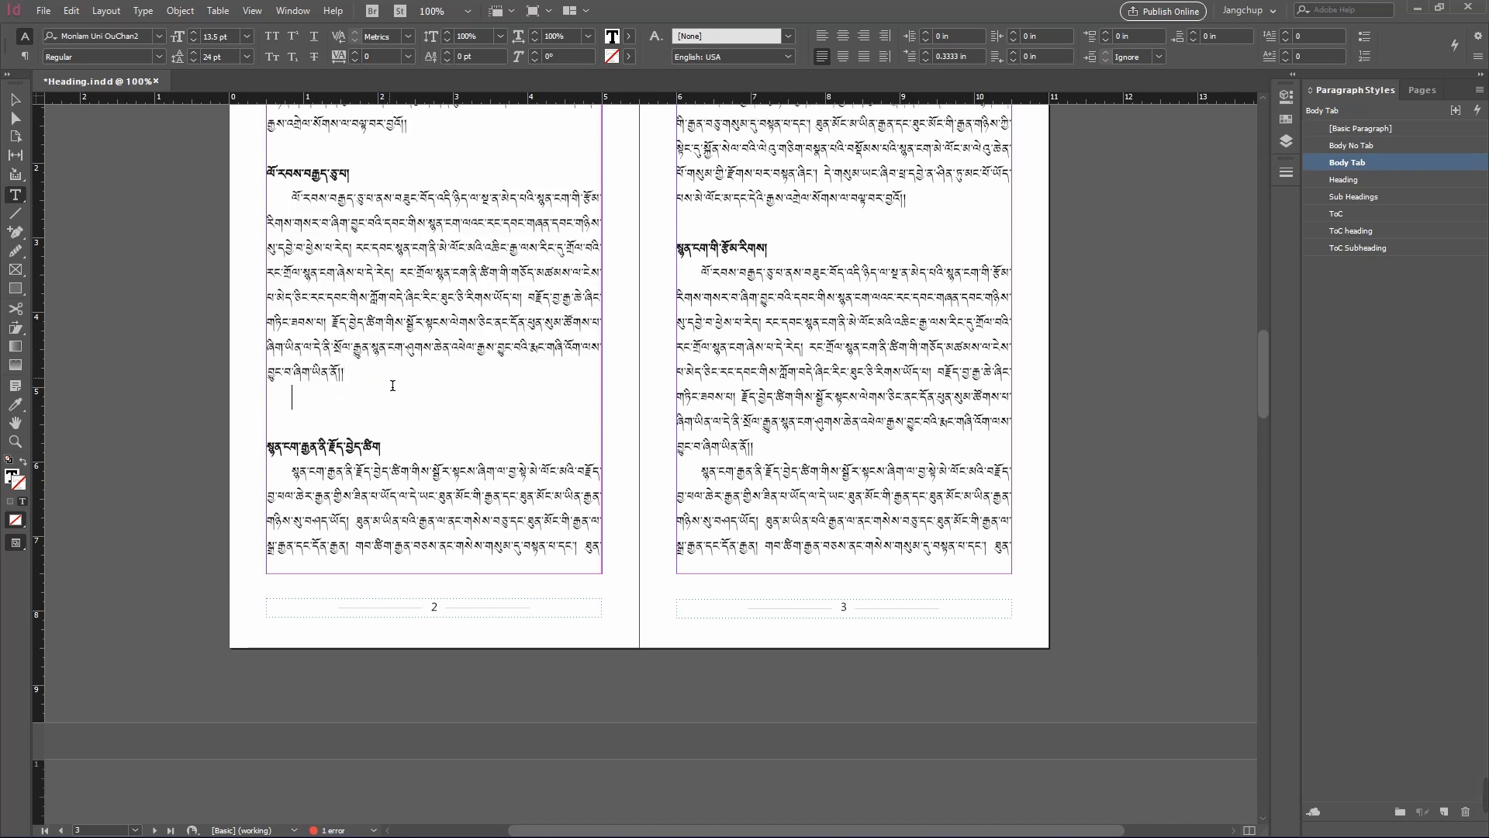
{"action": "key", "text": "ctrl+v"}
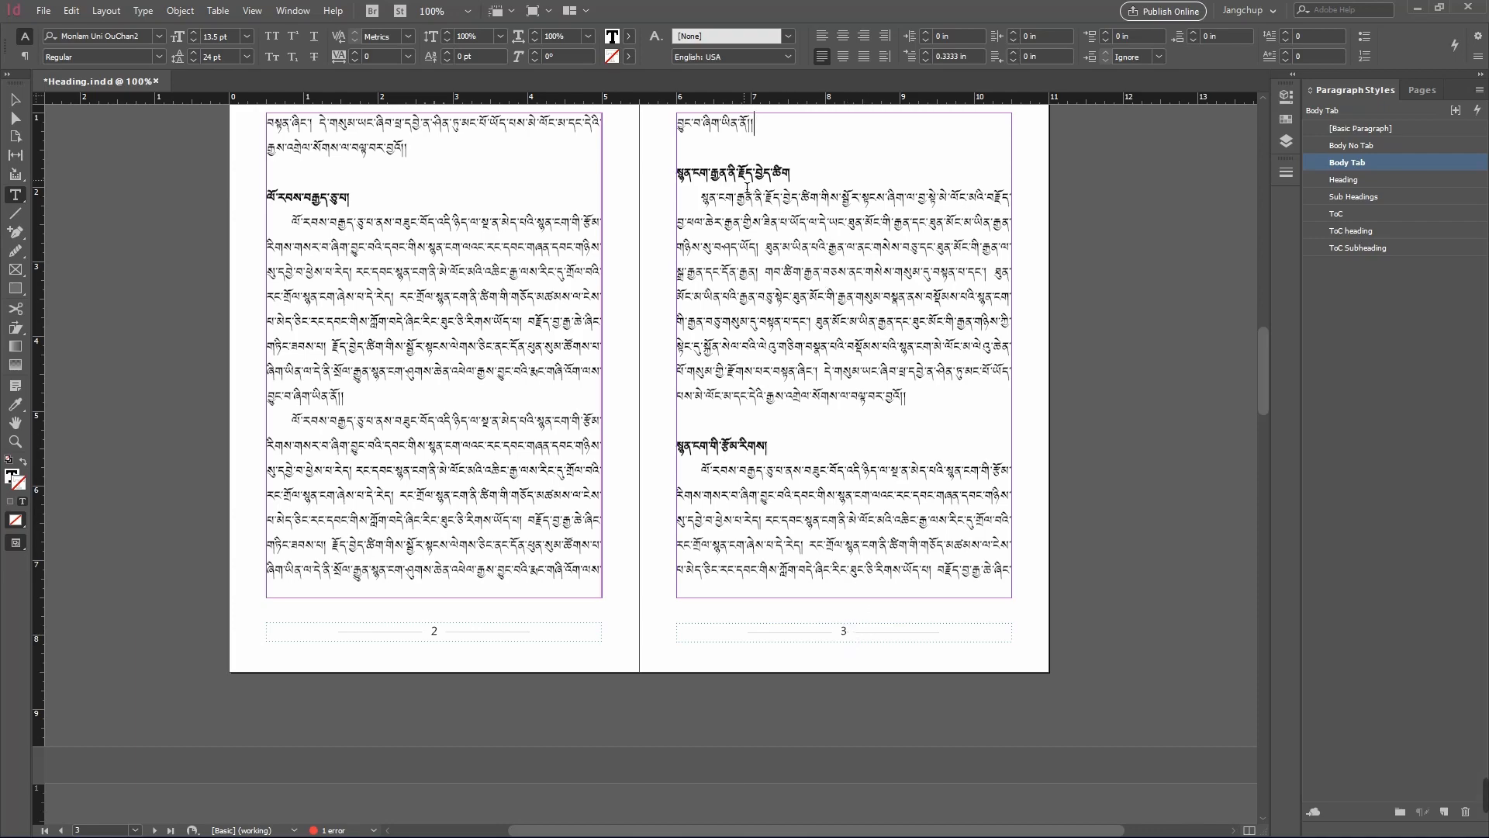
- Select the text frame on page i and update the table of contents, including items in overset text
{"action": "left_click_drag", "start_coordinate": [1261, 373], "coordinate": [1269, 155]}
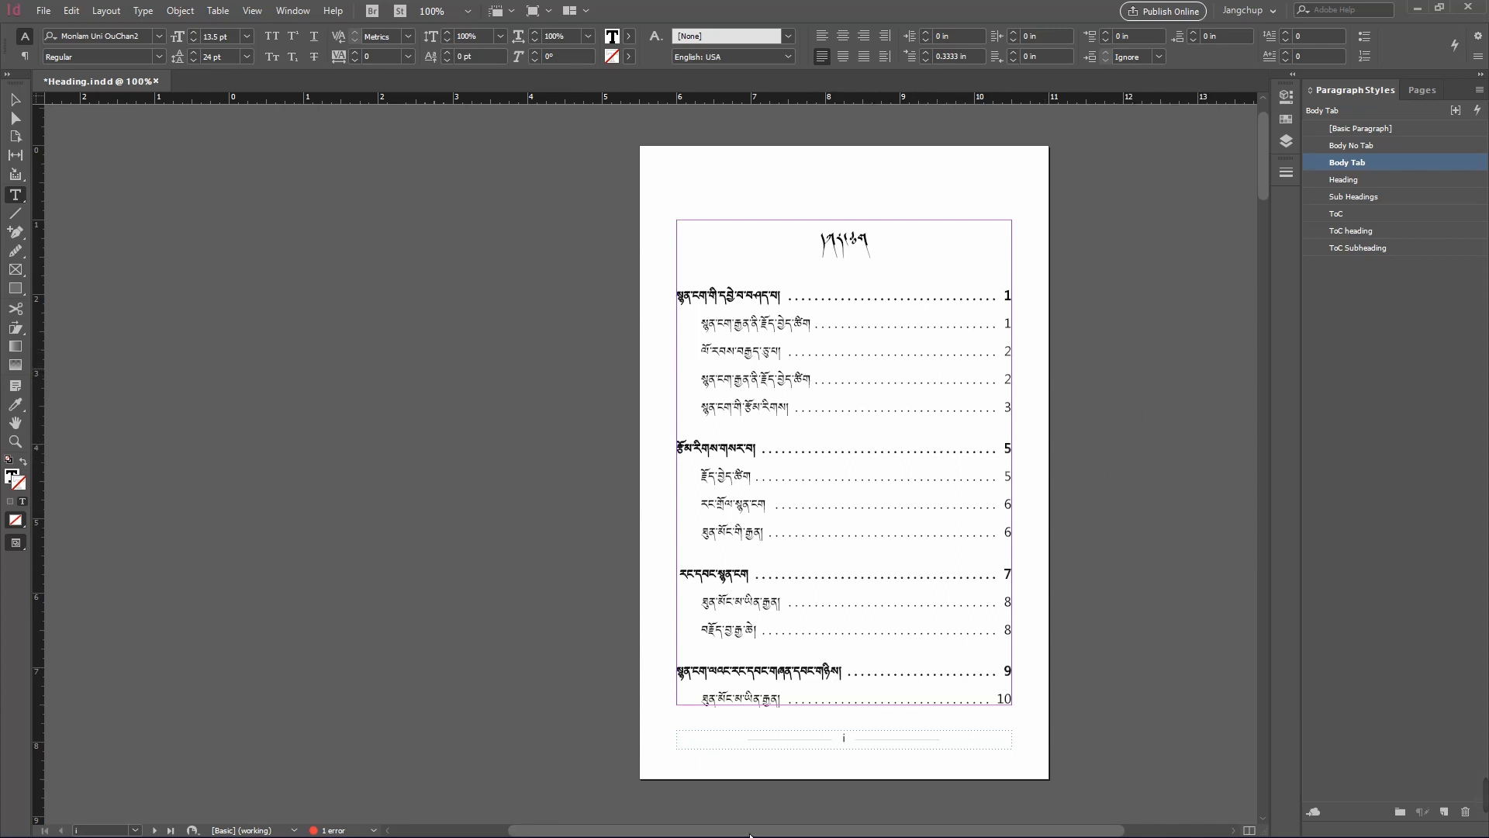
{"action": "left_click", "coordinate": [931, 793]}
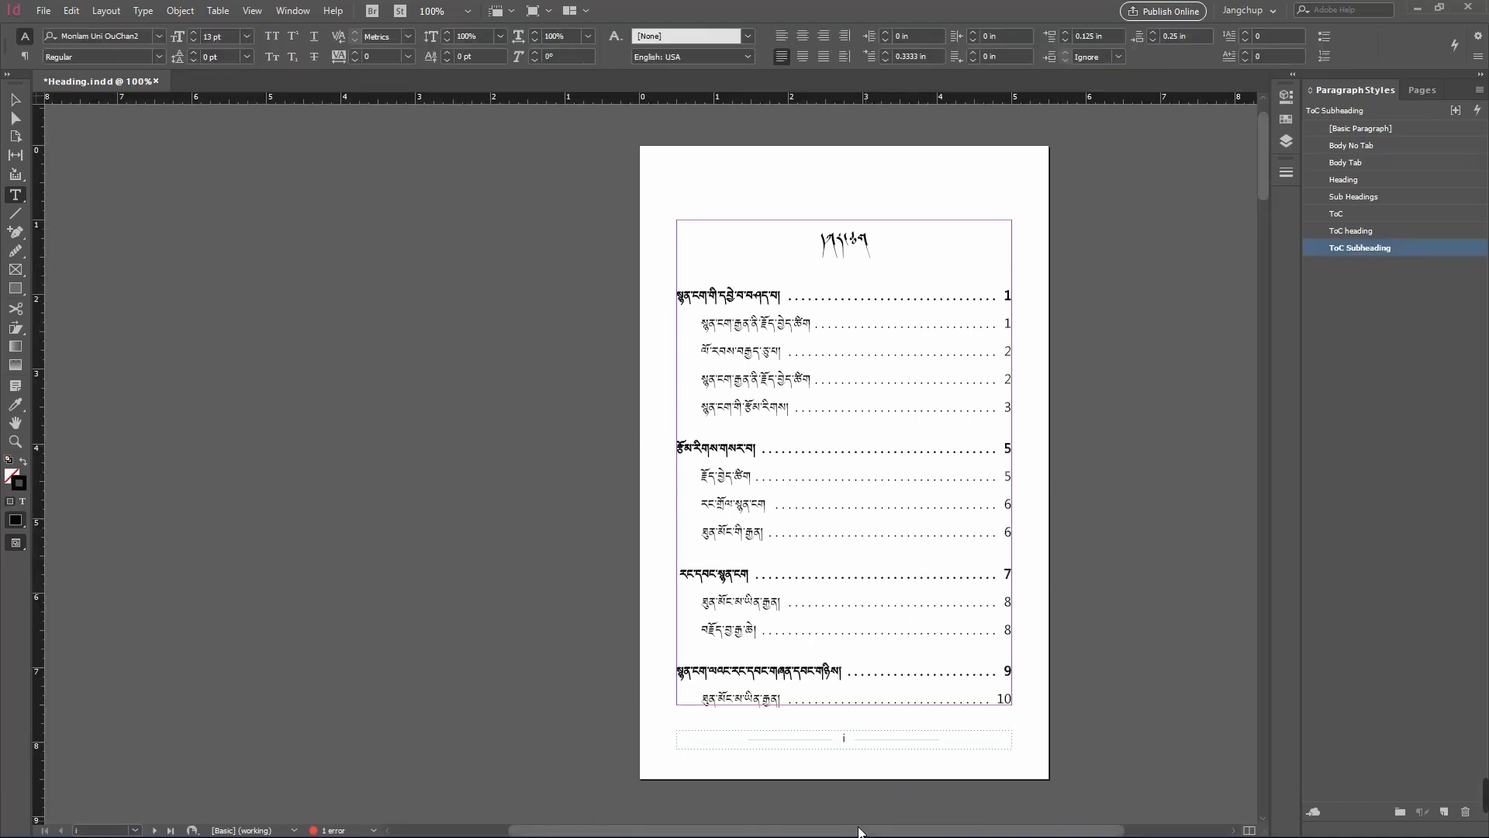
{"action": "left_click_drag", "start_coordinate": [859, 832], "coordinate": [946, 831]}
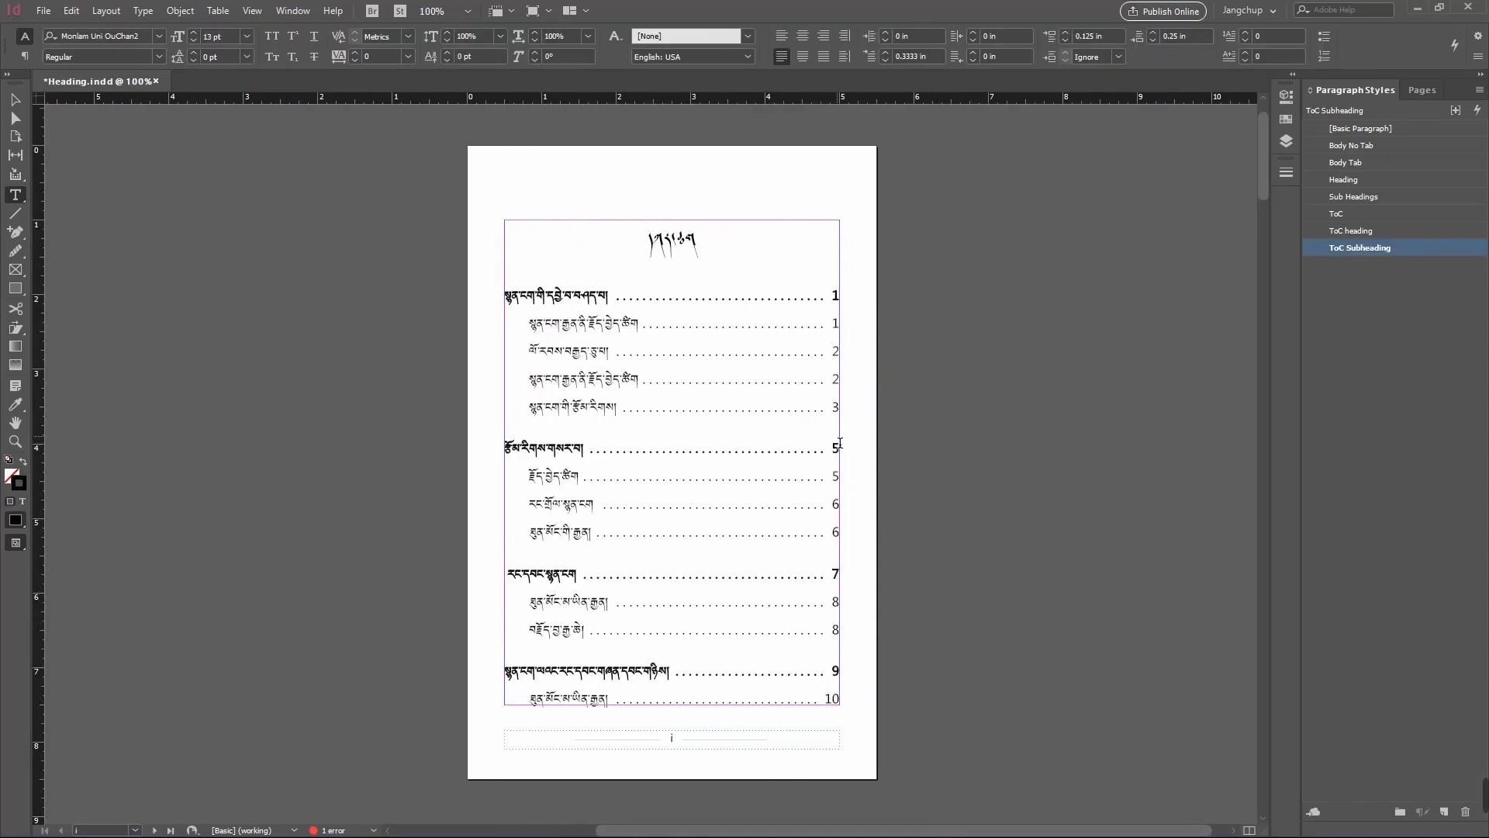
{"action": "left_click", "coordinate": [107, 11]}
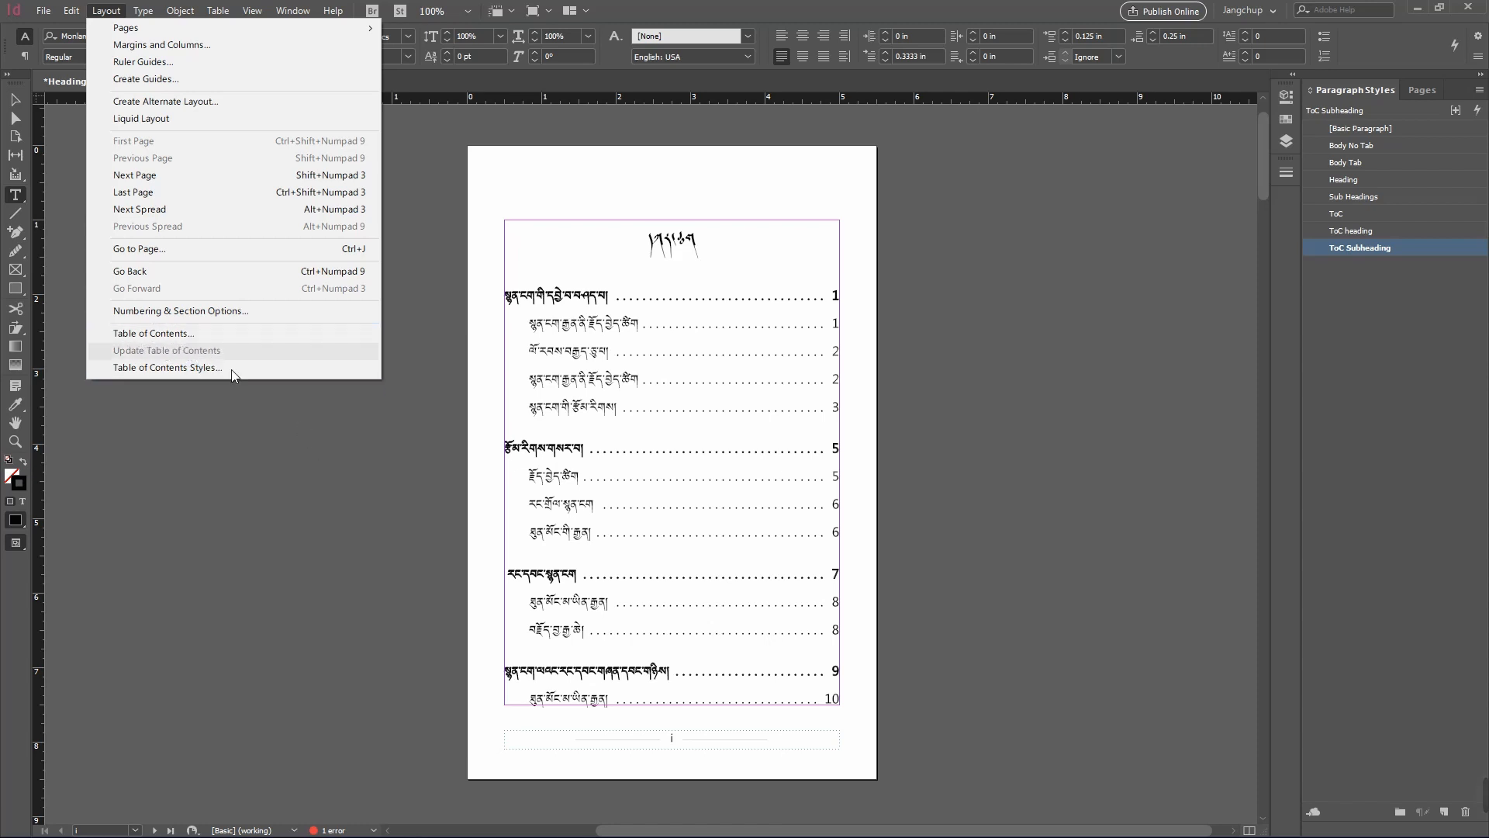
{"action": "left_click", "coordinate": [392, 406]}
{"action": "left_click", "coordinate": [573, 253]}
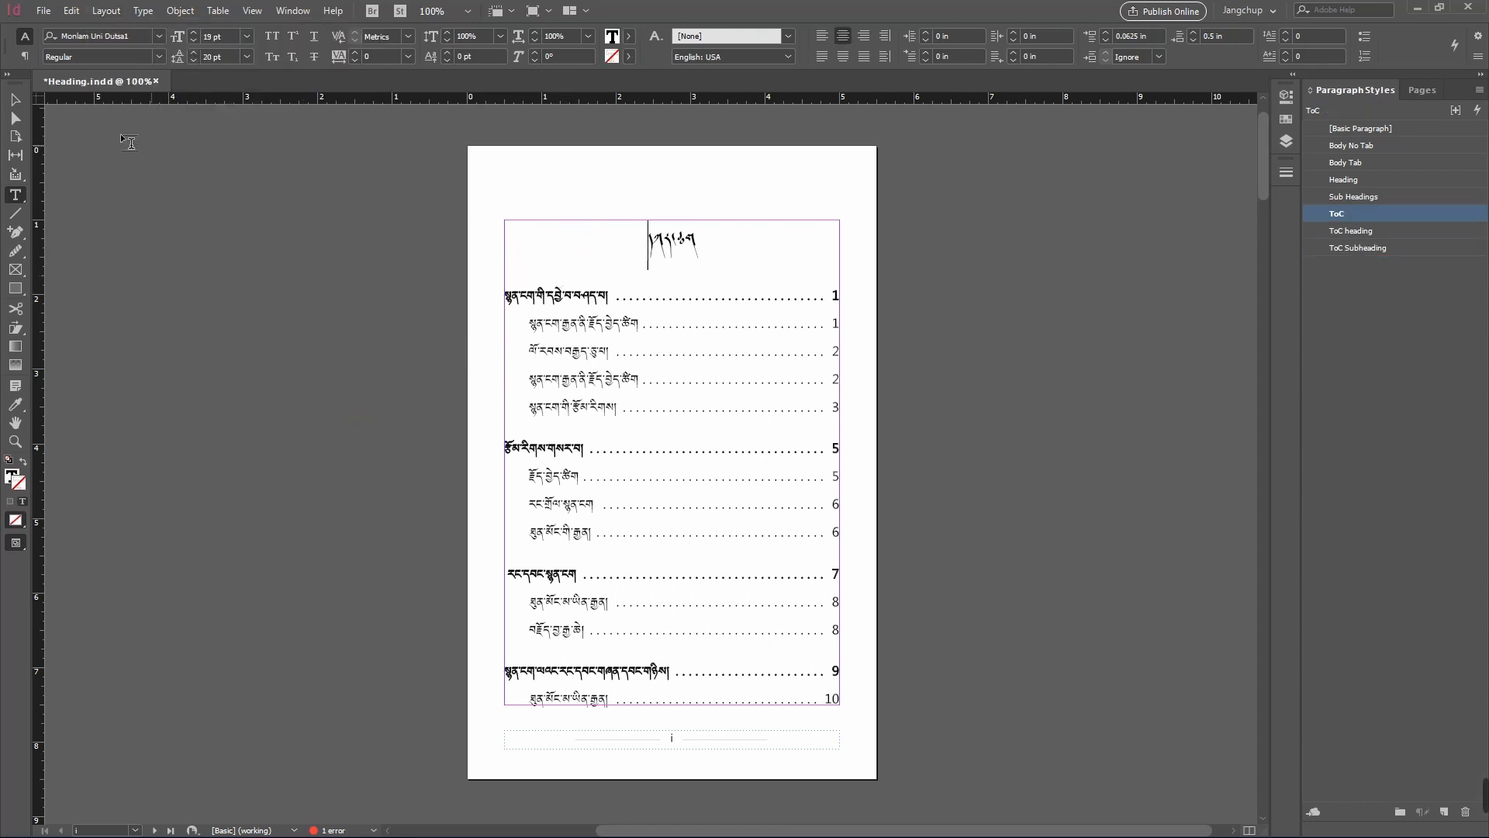
{"action": "key", "text": "Escape"}
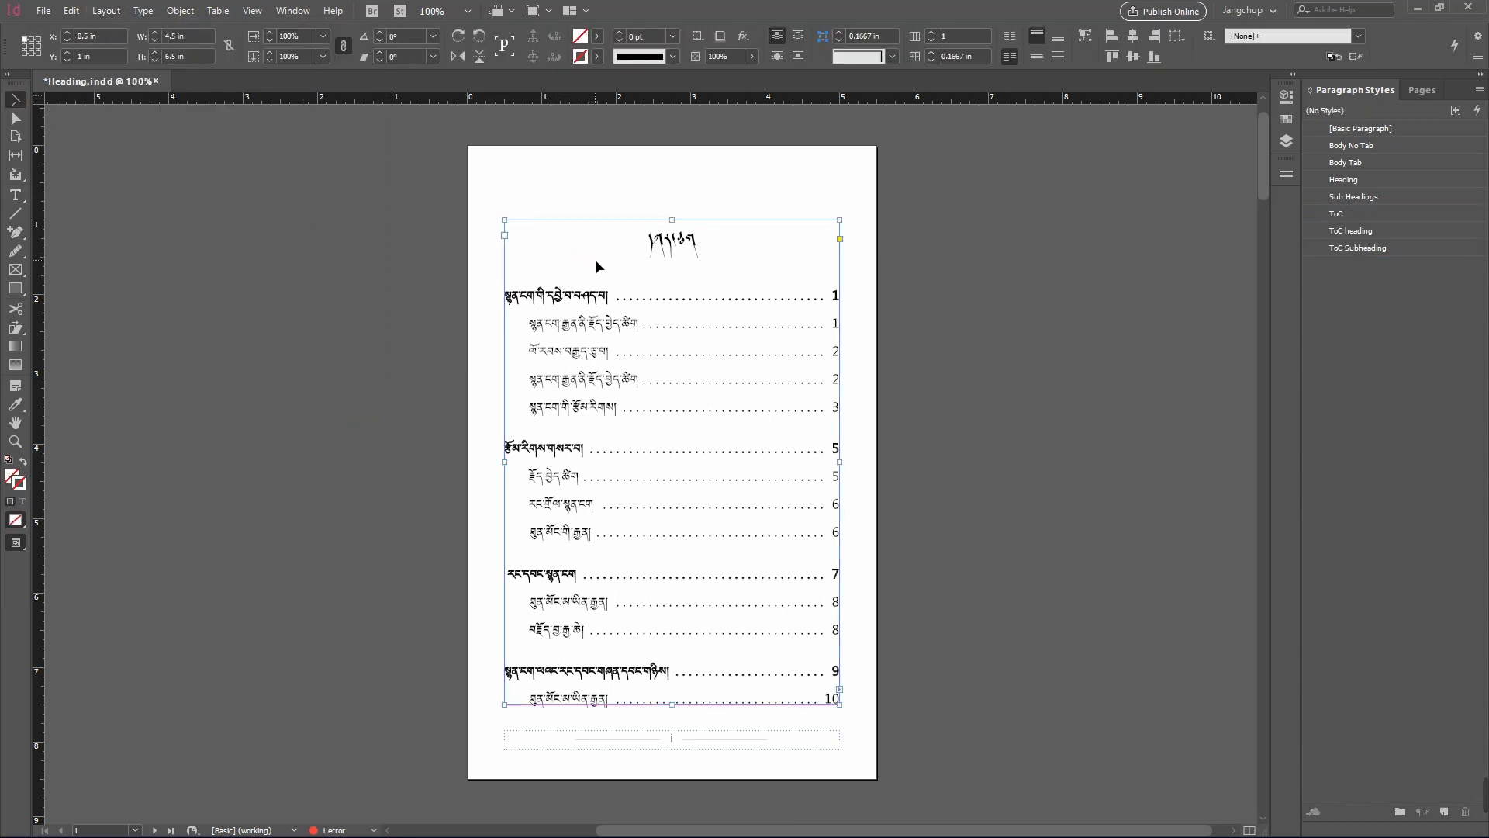
{"action": "left_click", "coordinate": [594, 259]}
{"action": "left_click", "coordinate": [107, 11]}
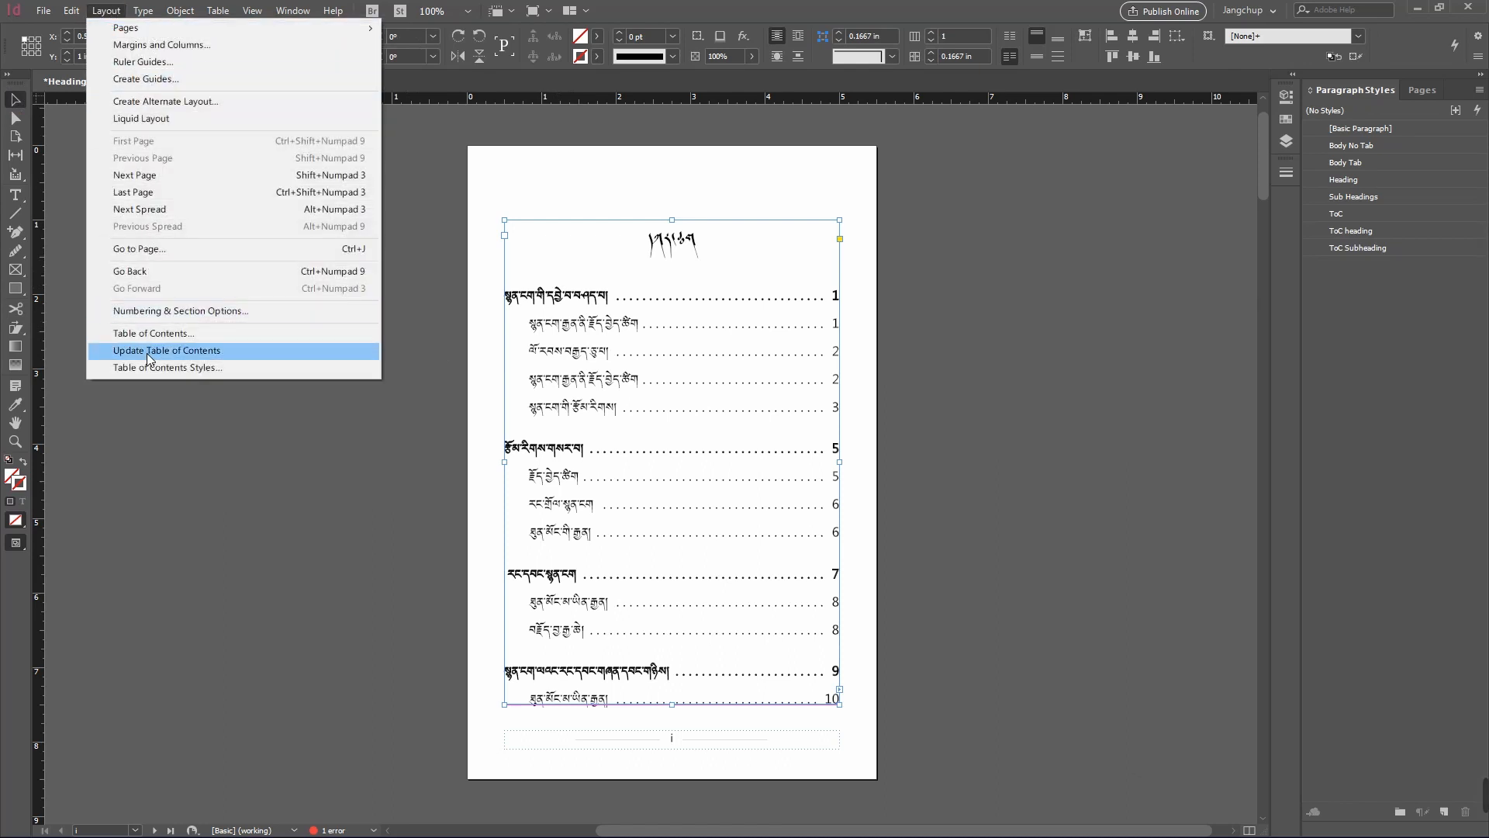
{"action": "left_click", "coordinate": [226, 350]}
{"action": "left_click_drag", "start_coordinate": [816, 378], "coordinate": [602, 432]}
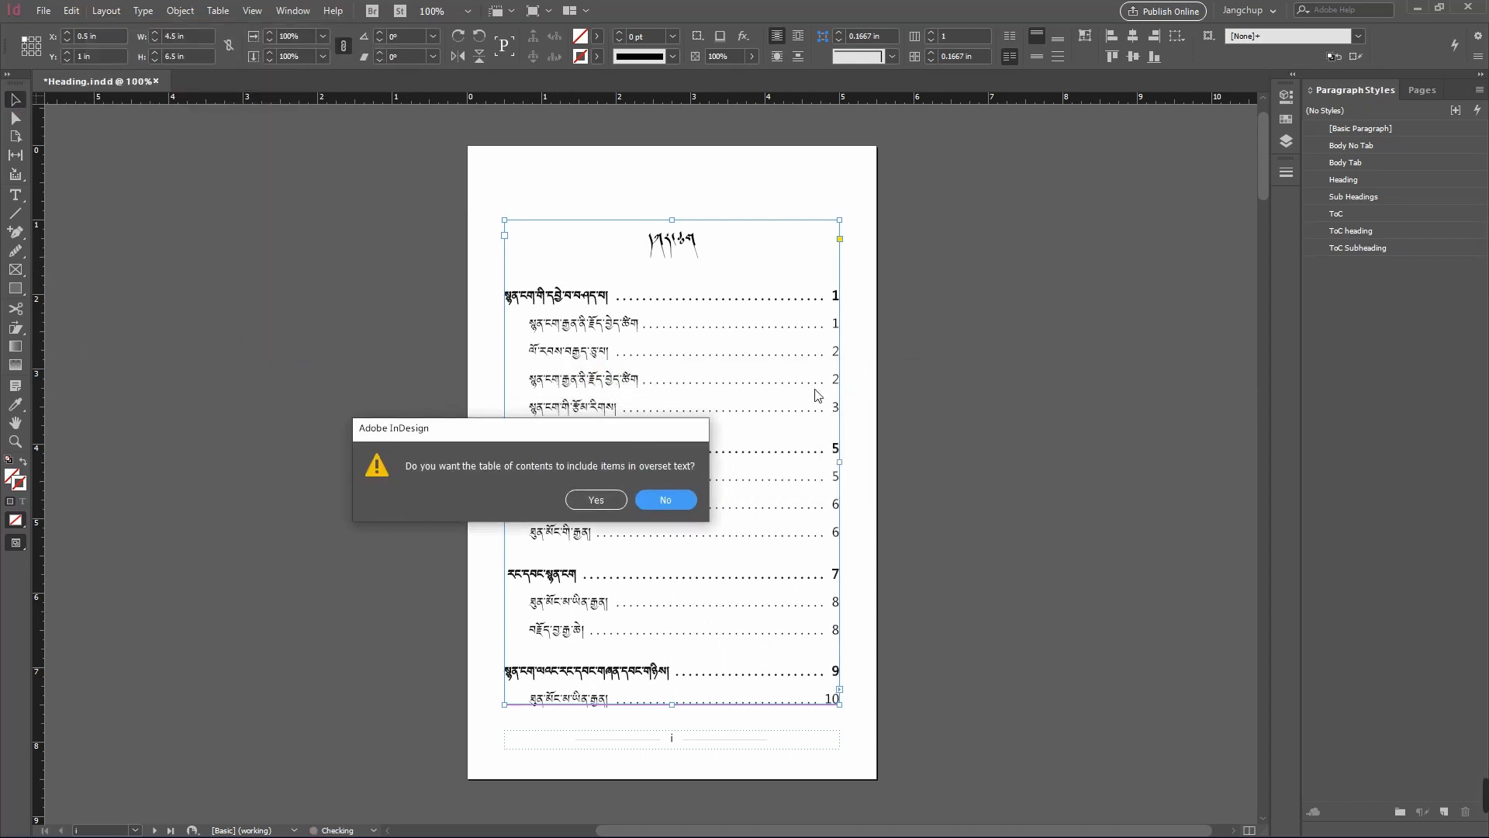
{"action": "left_click", "coordinate": [595, 500]}
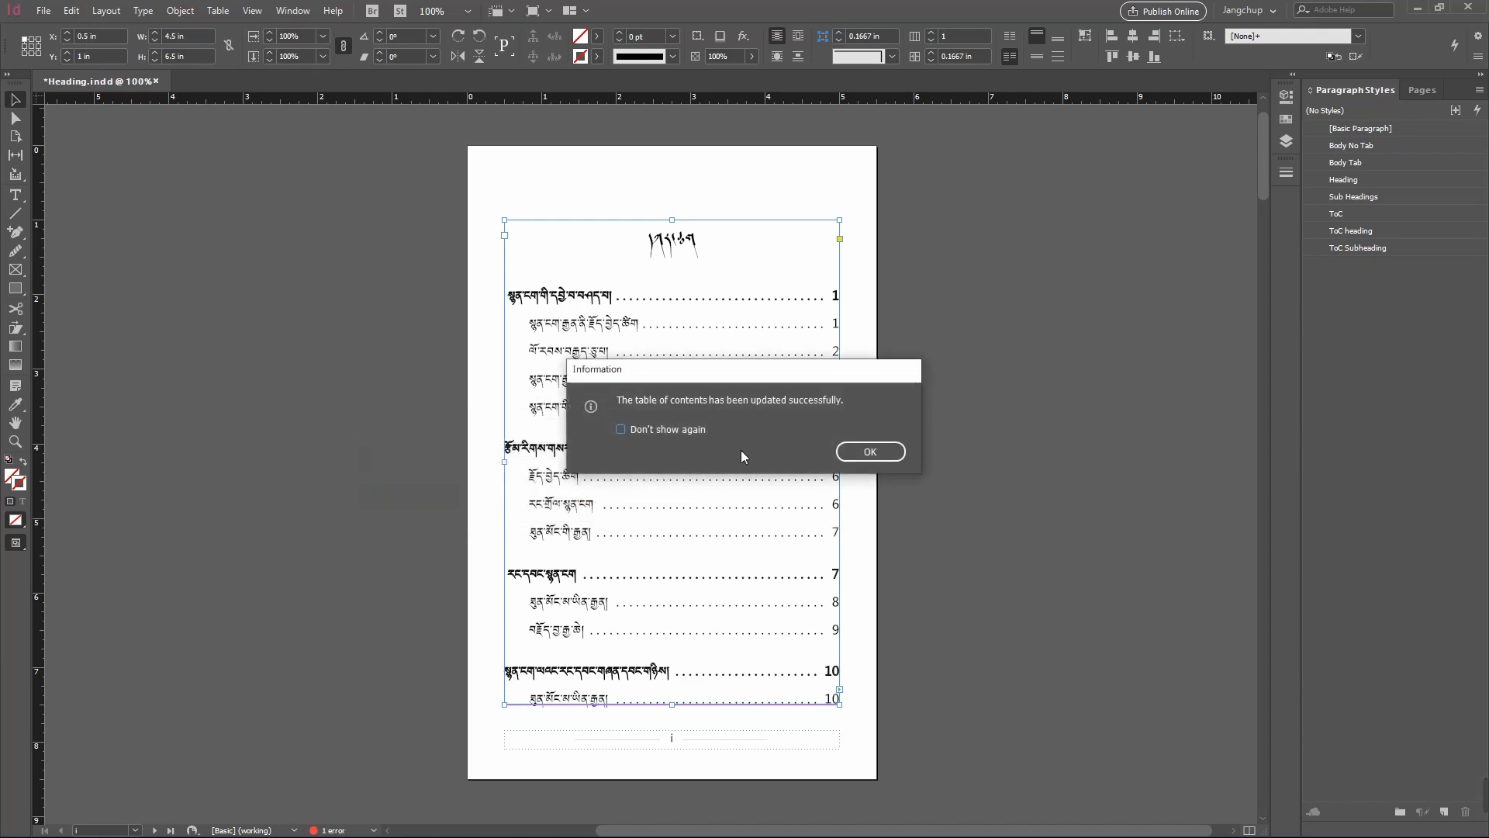
{"action": "left_click", "coordinate": [865, 451]}
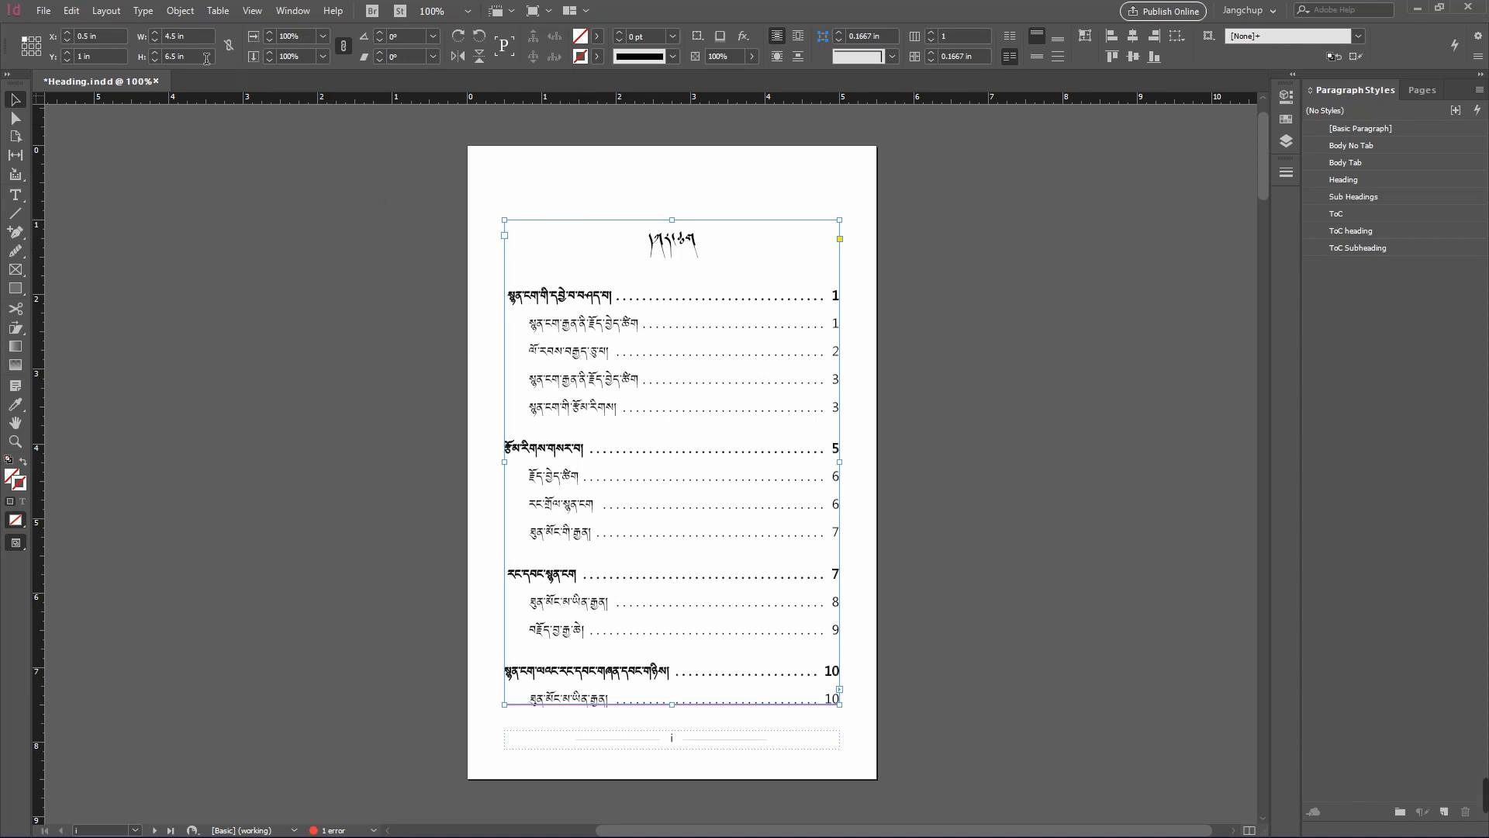
- Update the table of contents once more, again including the overset text items, and close the information message
{"action": "left_click", "coordinate": [109, 10]}
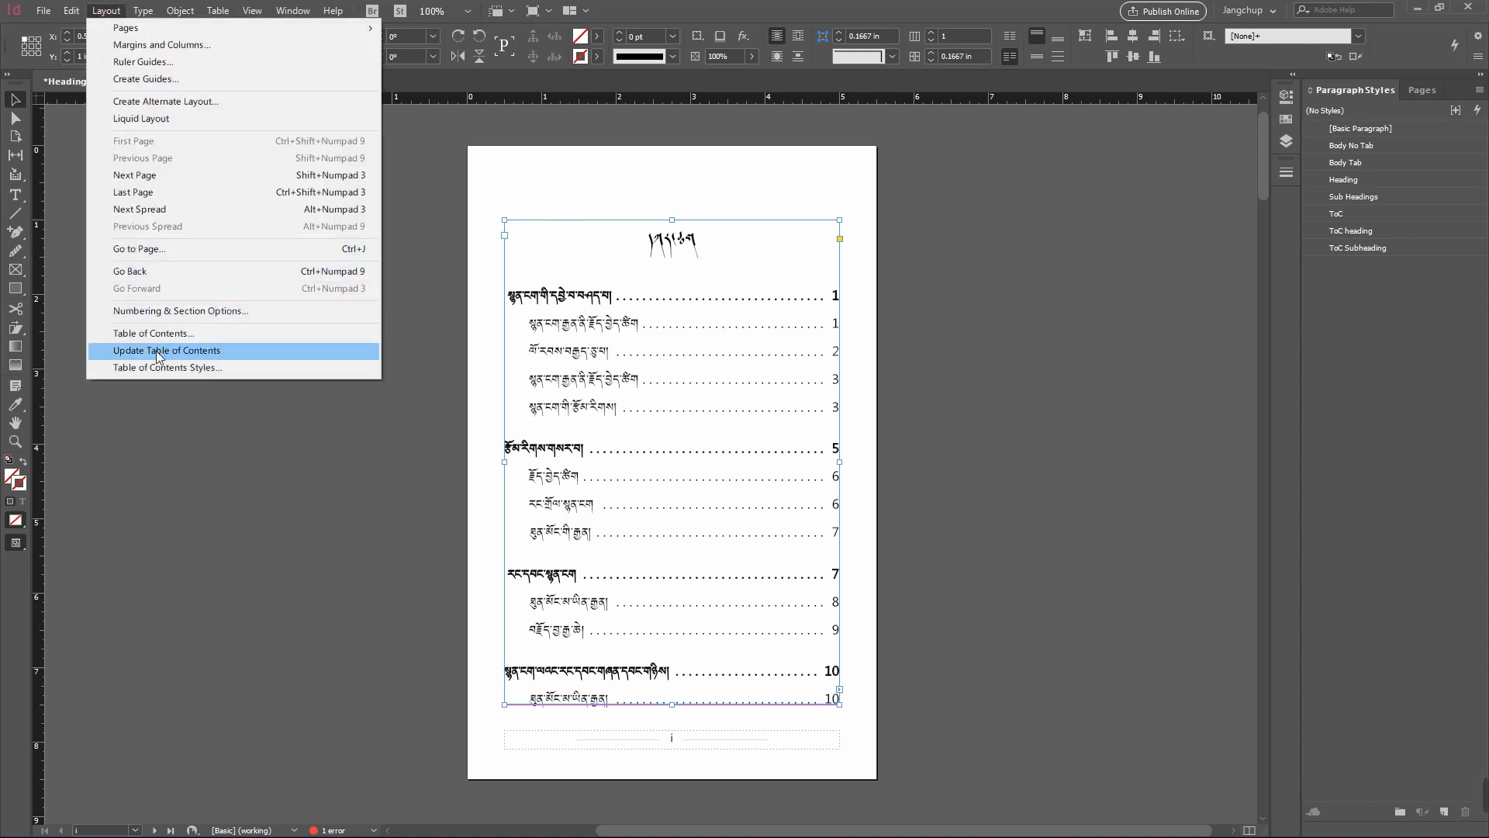
{"action": "left_click", "coordinate": [190, 353]}
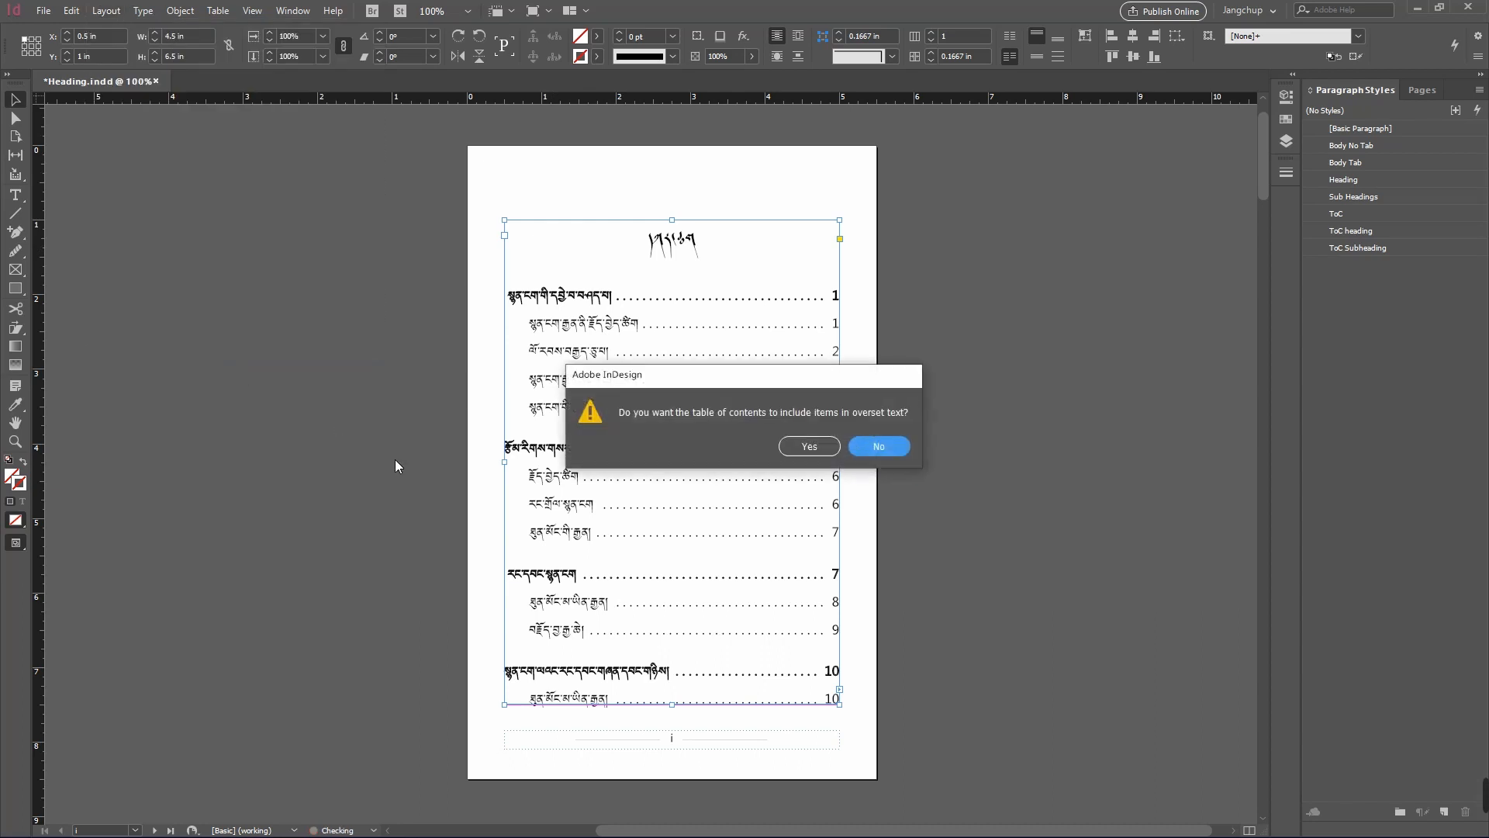
{"action": "left_click", "coordinate": [803, 446]}
{"action": "left_click", "coordinate": [880, 456]}
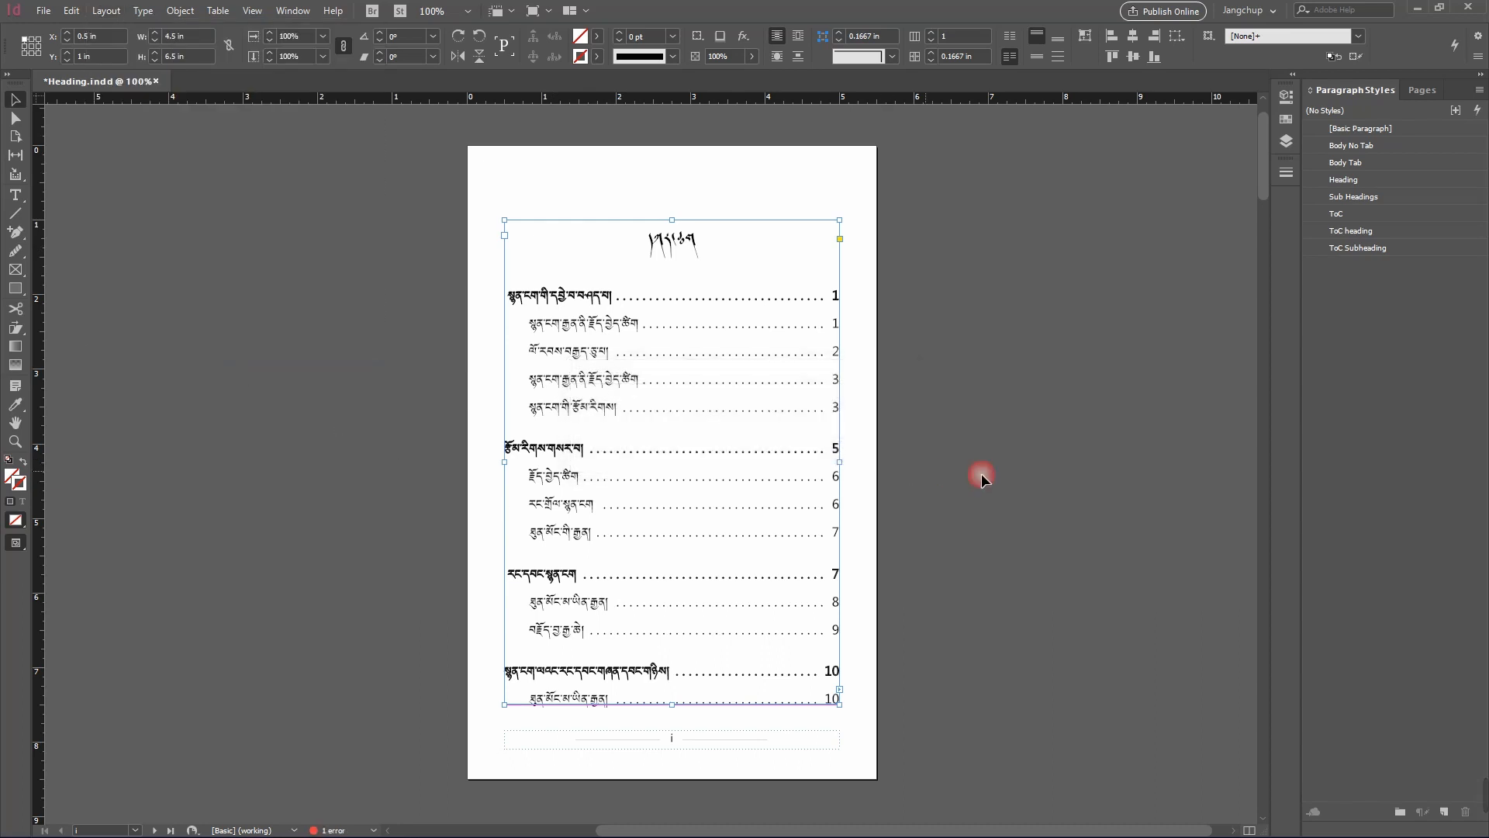